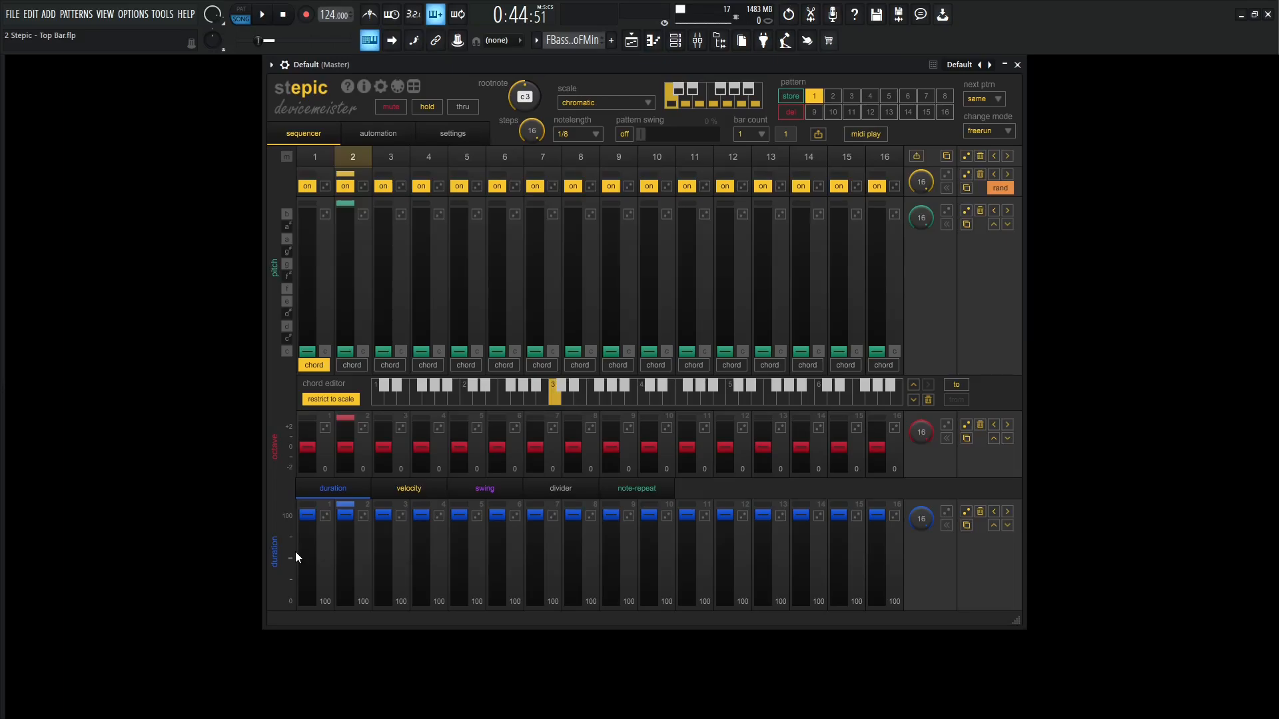
Step: Look through the velocity, swing, divider, note-repeat and duration lanes, plus the automation and settings pages
click(409, 488)
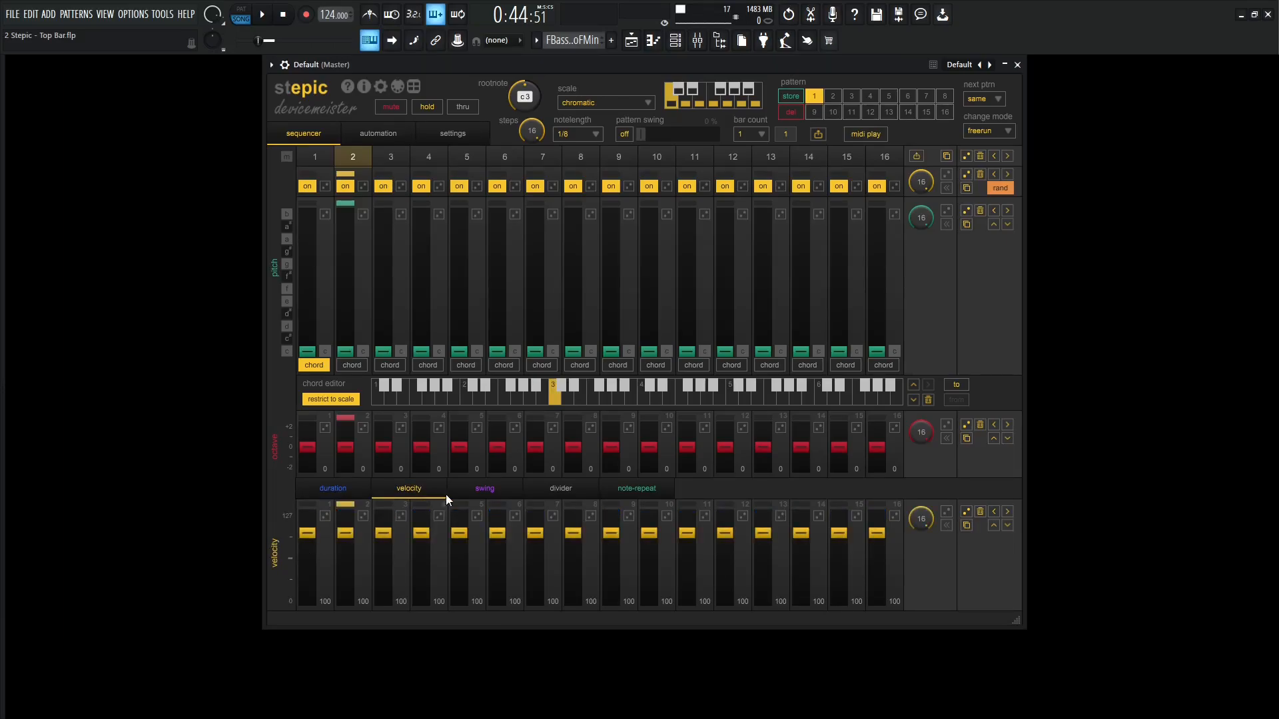
click(485, 492)
click(585, 489)
click(615, 487)
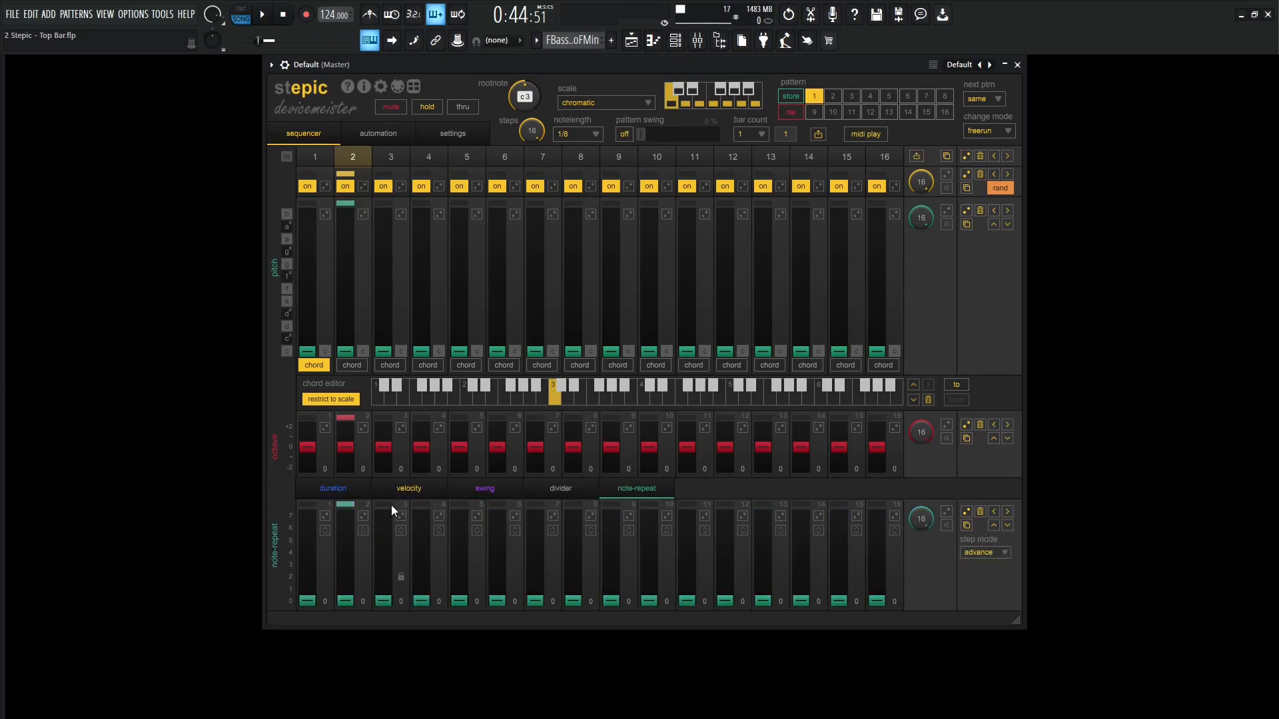
click(349, 491)
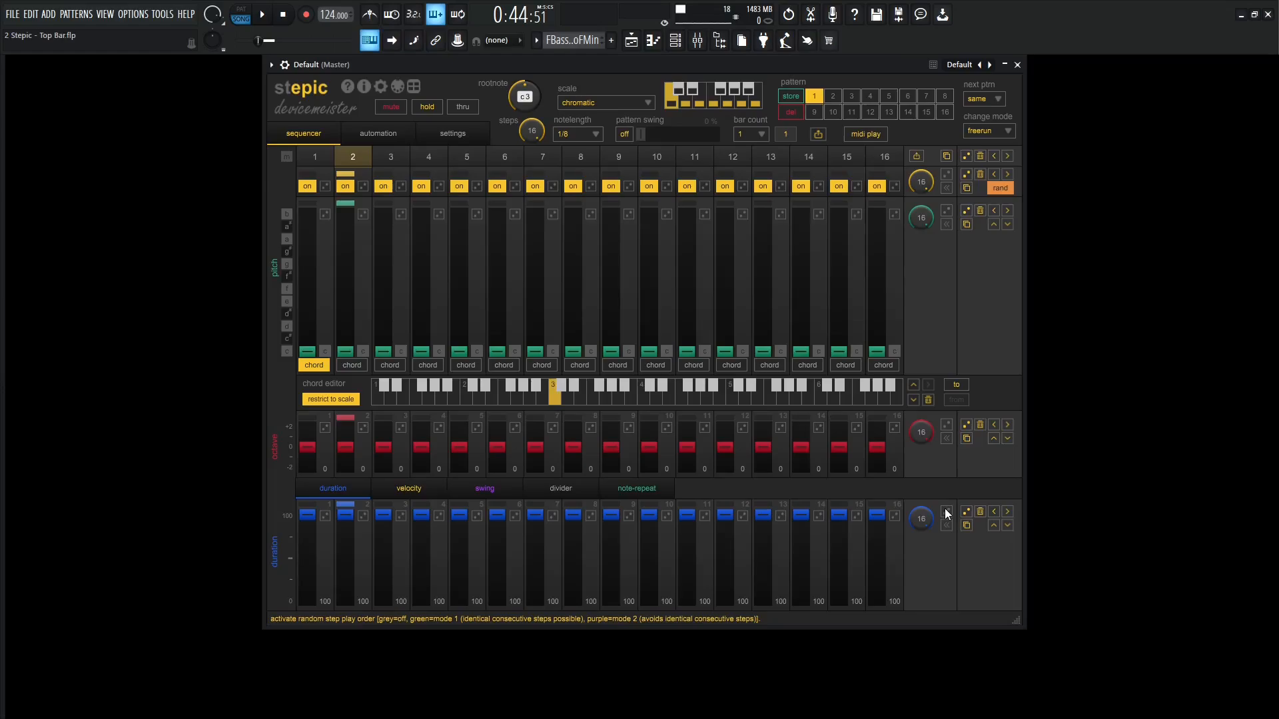
click(370, 135)
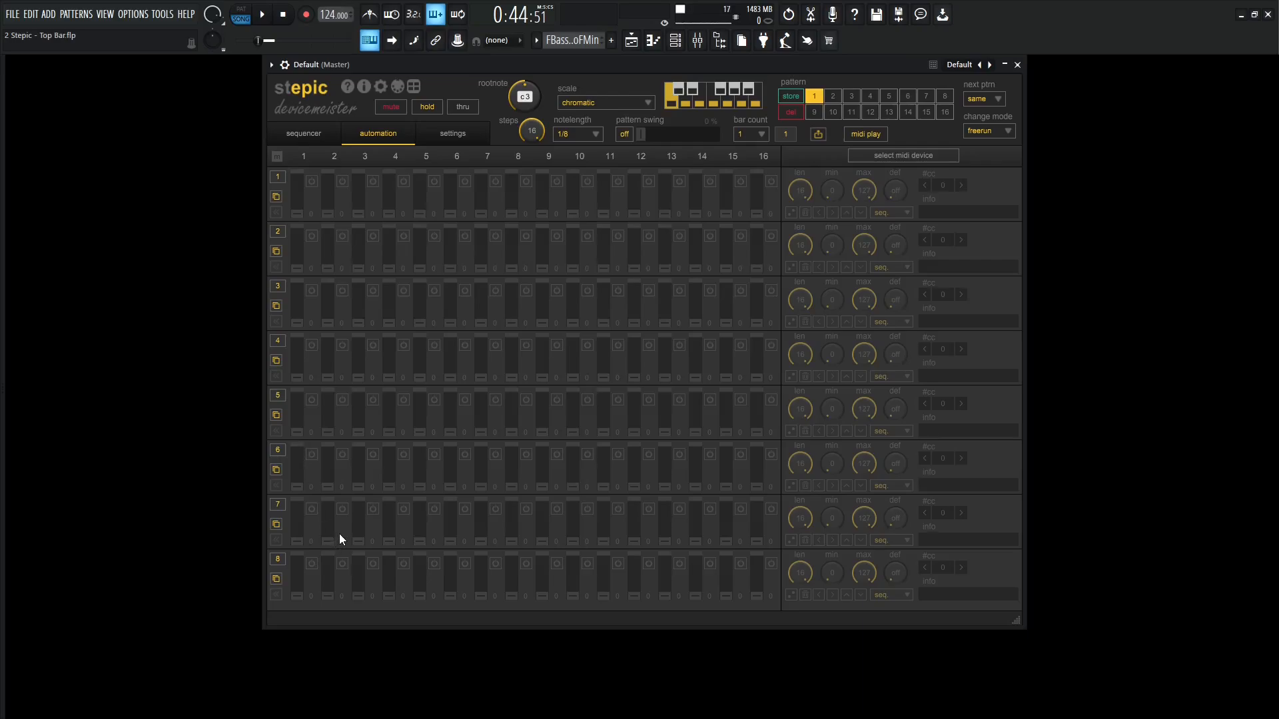
click(454, 133)
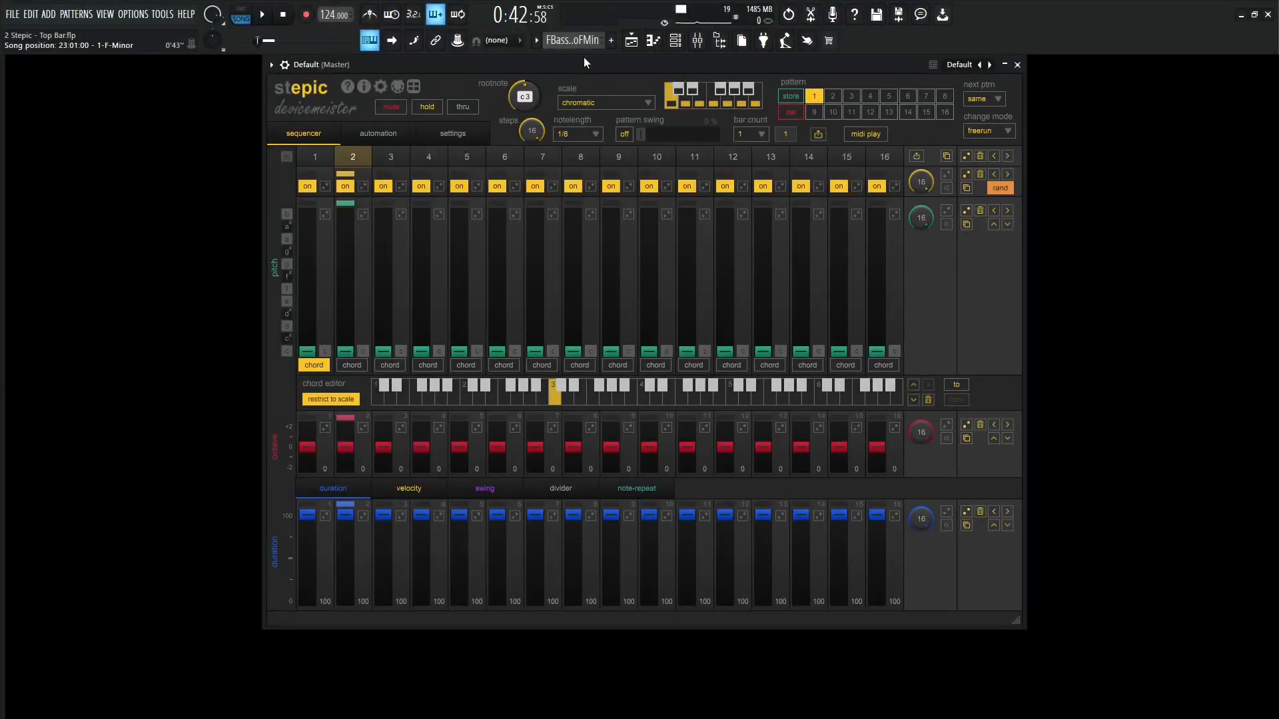
Step: Open the Stepic quick start guide, skim its pages and close it
click(351, 89)
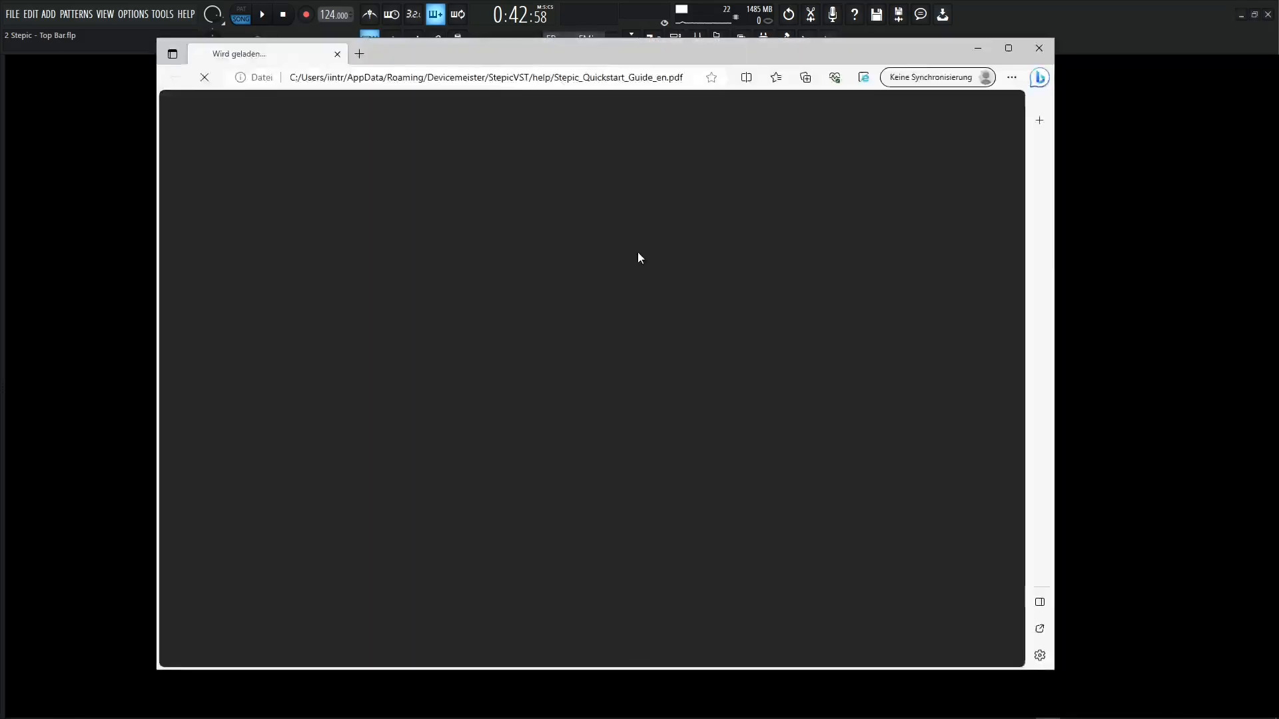
scroll(542, 294, up, 15)
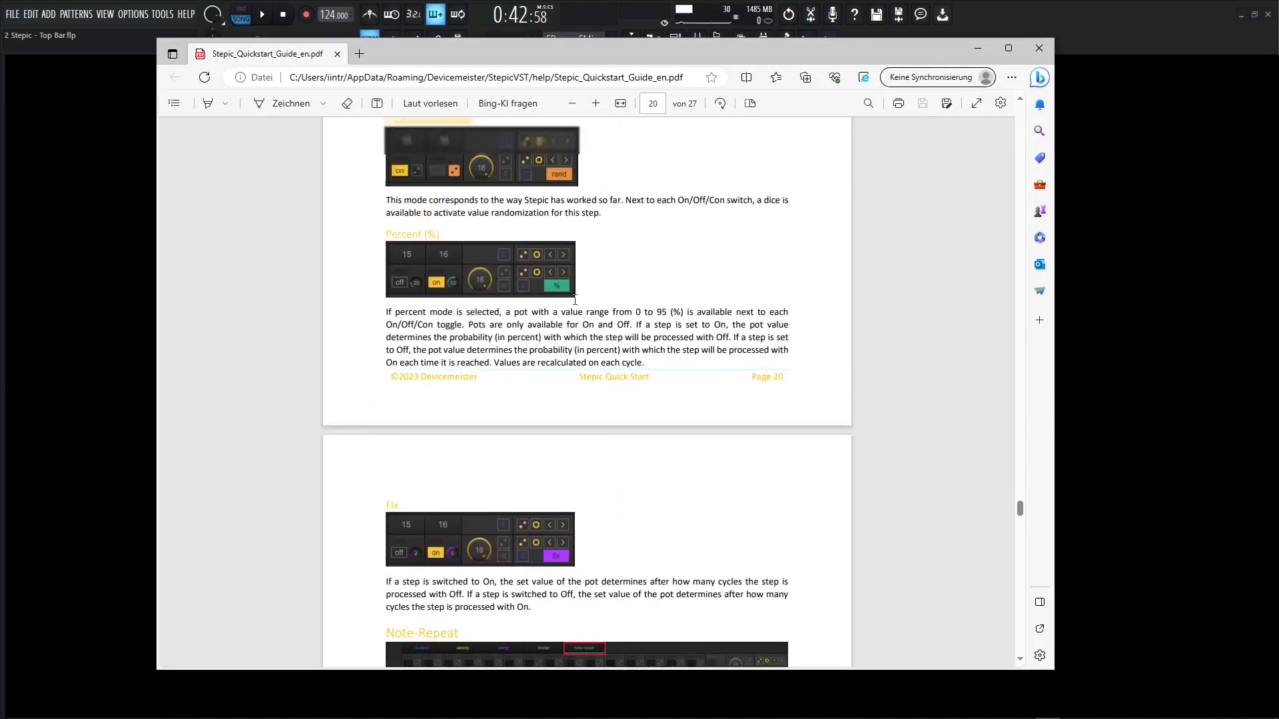
click(1038, 47)
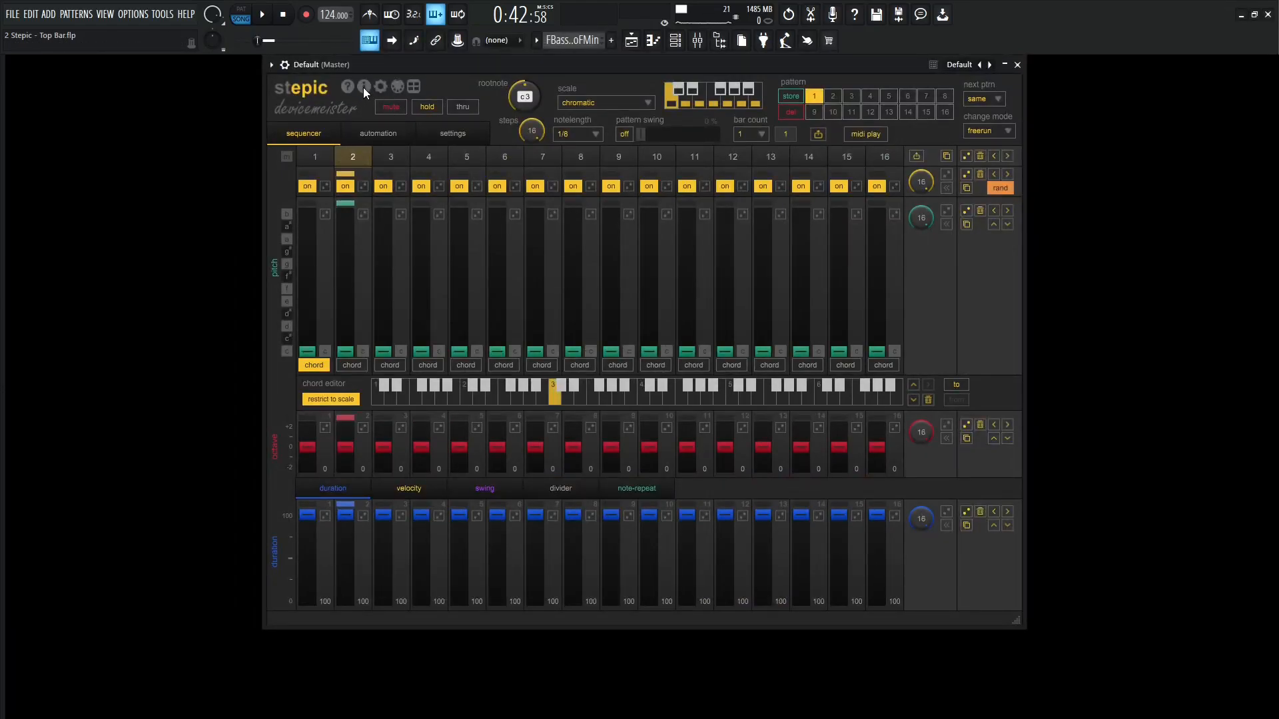
Step: View the version and licence information and the global settings, closing each dialog
click(363, 88)
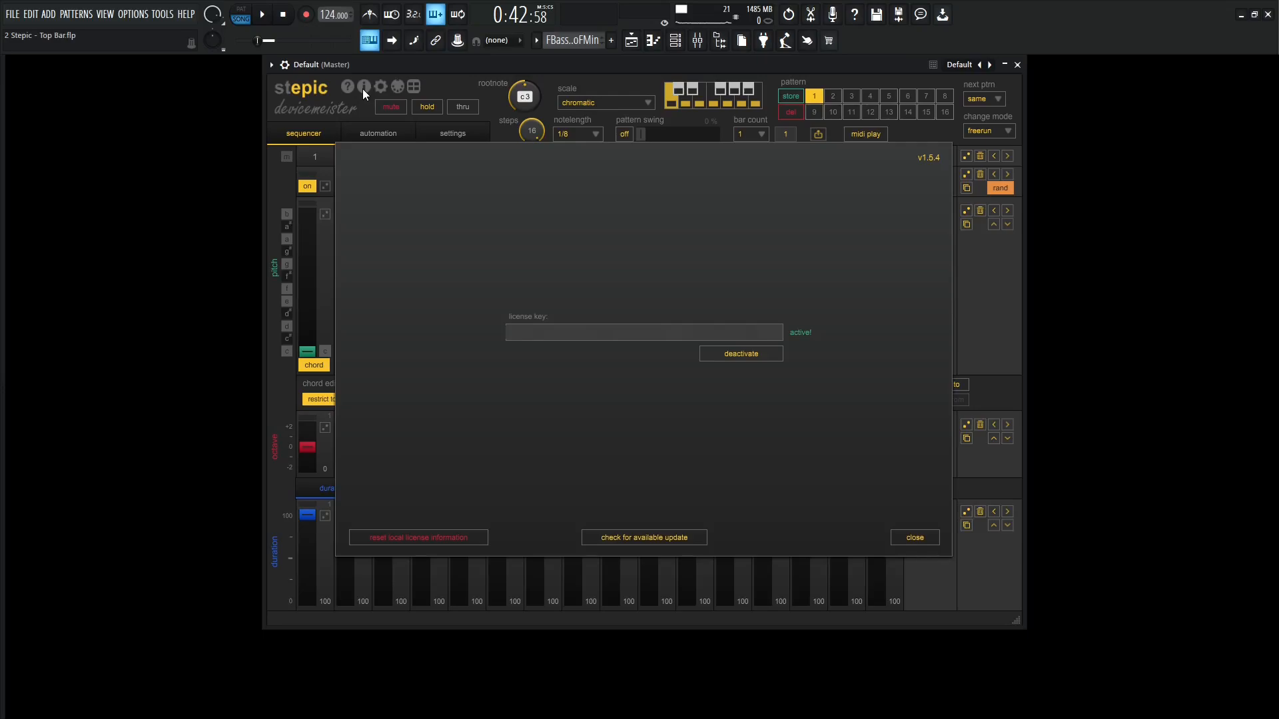
click(917, 536)
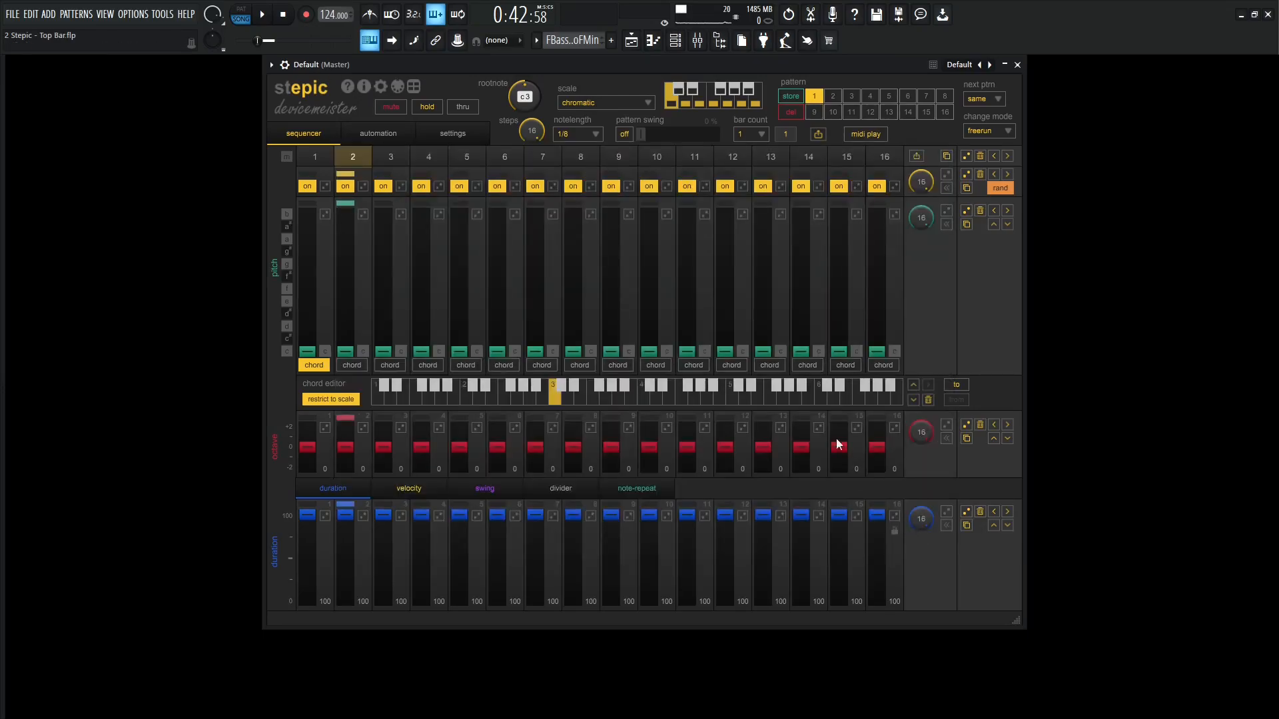
click(383, 87)
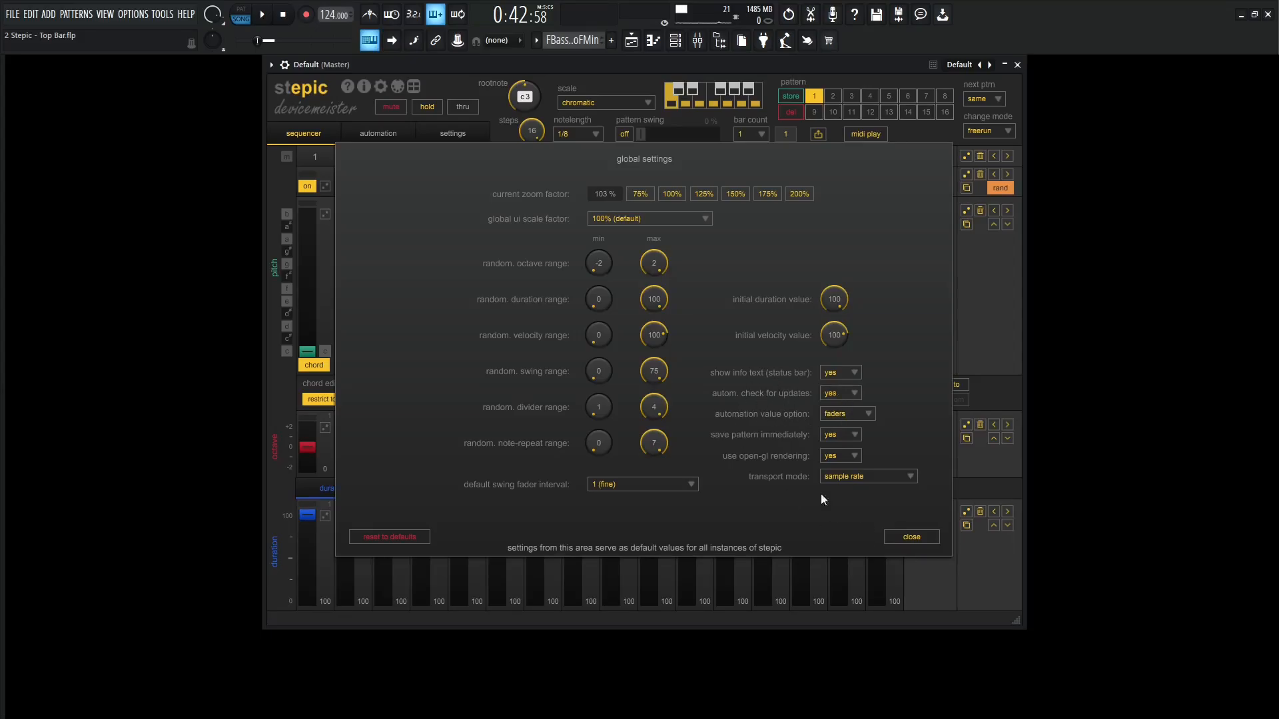
click(915, 536)
Step: Examine the MIDI CC target settings with their devices and parameters
click(398, 86)
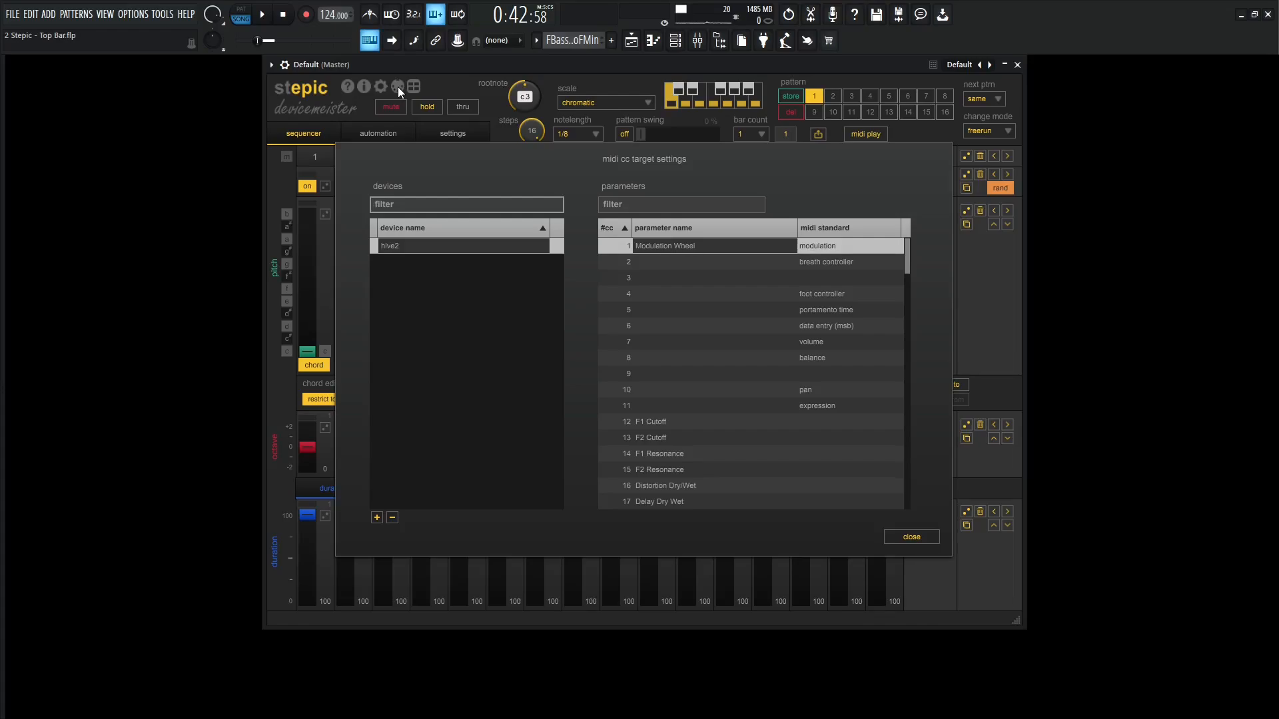
click(911, 537)
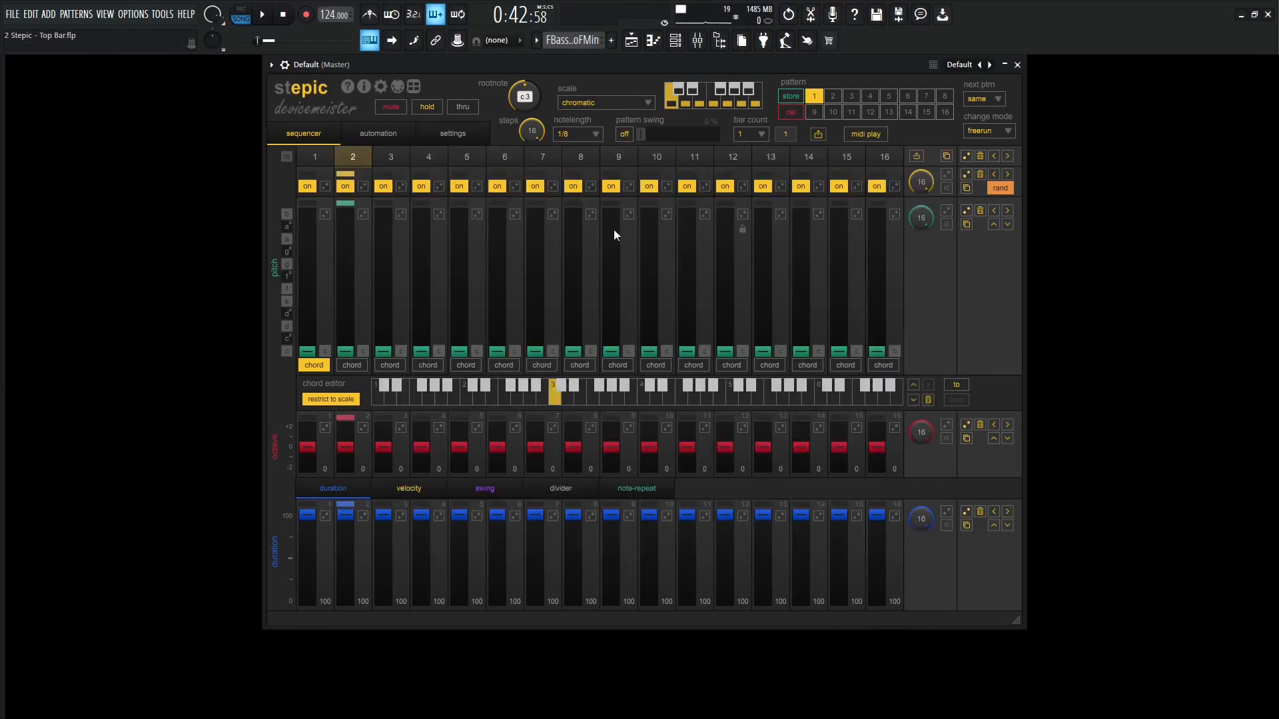
click(413, 86)
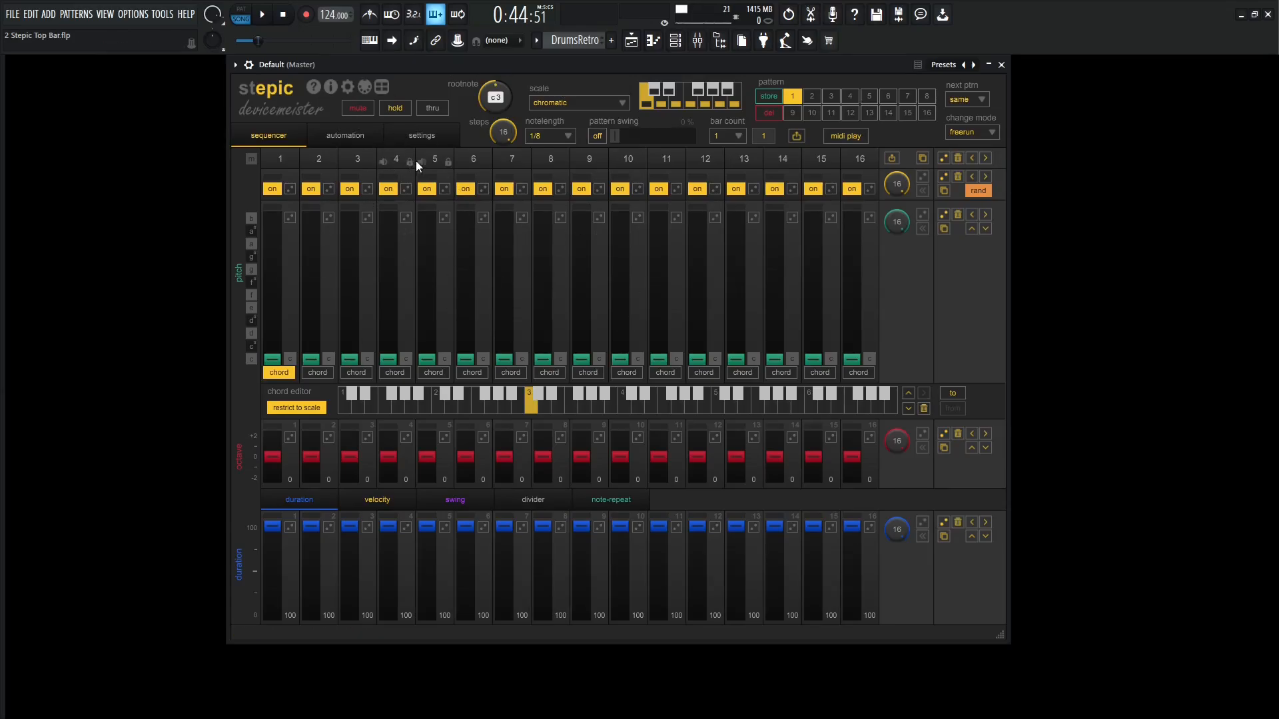
Step: Check the MIDI output port in Stepic's wrapper settings and return to the sequencer
click(258, 72)
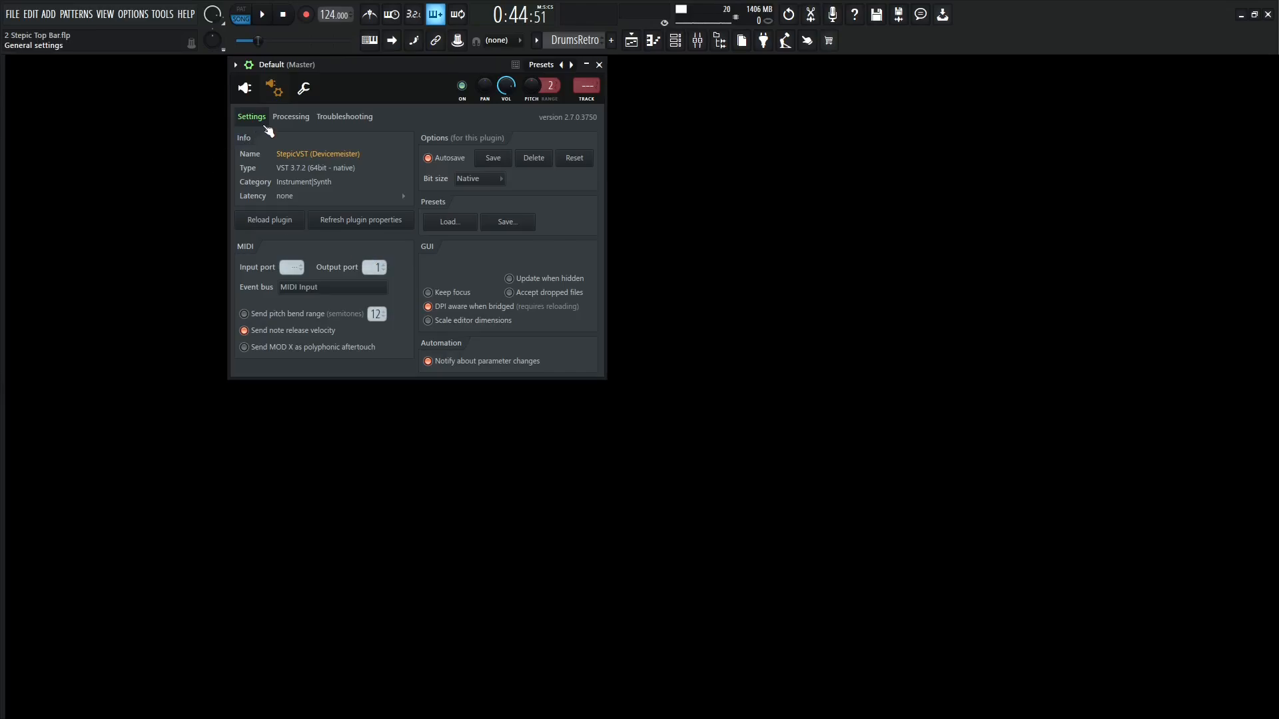
click(244, 88)
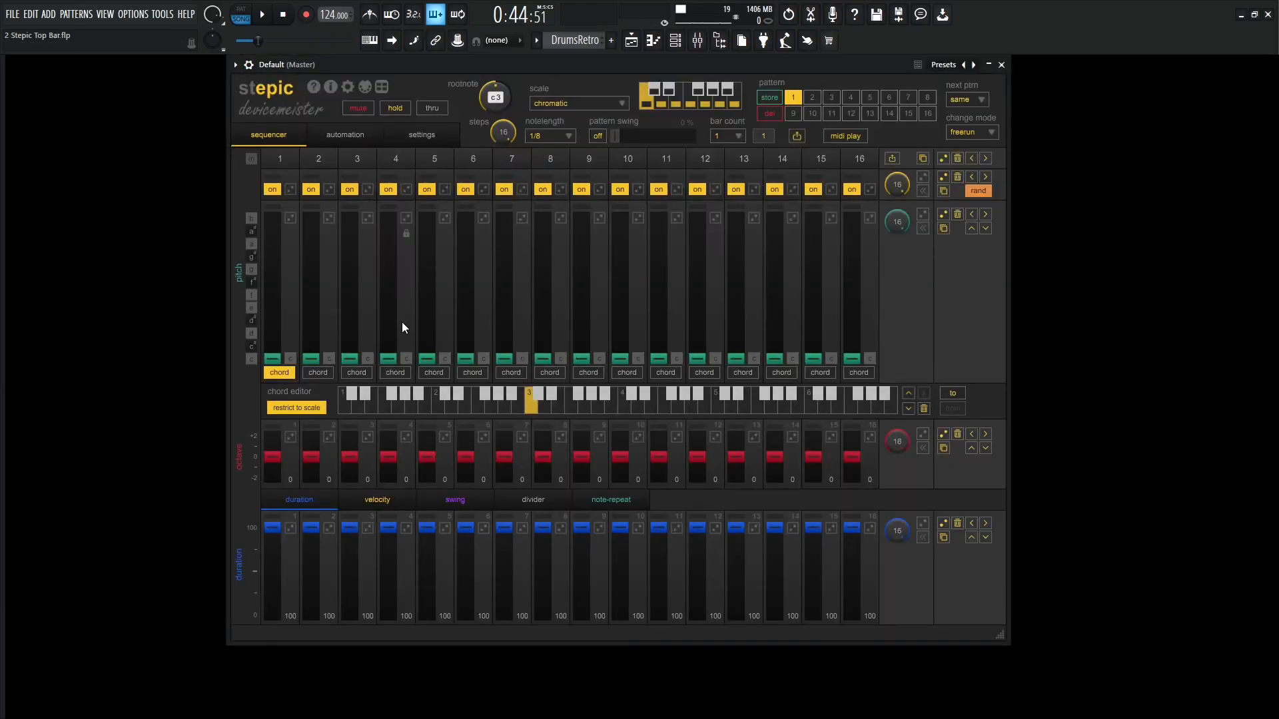
Step: Adjust the MIDI input port in the STP-Hive channel's plugin settings and close the Hive window
key(F6)
click(158, 317)
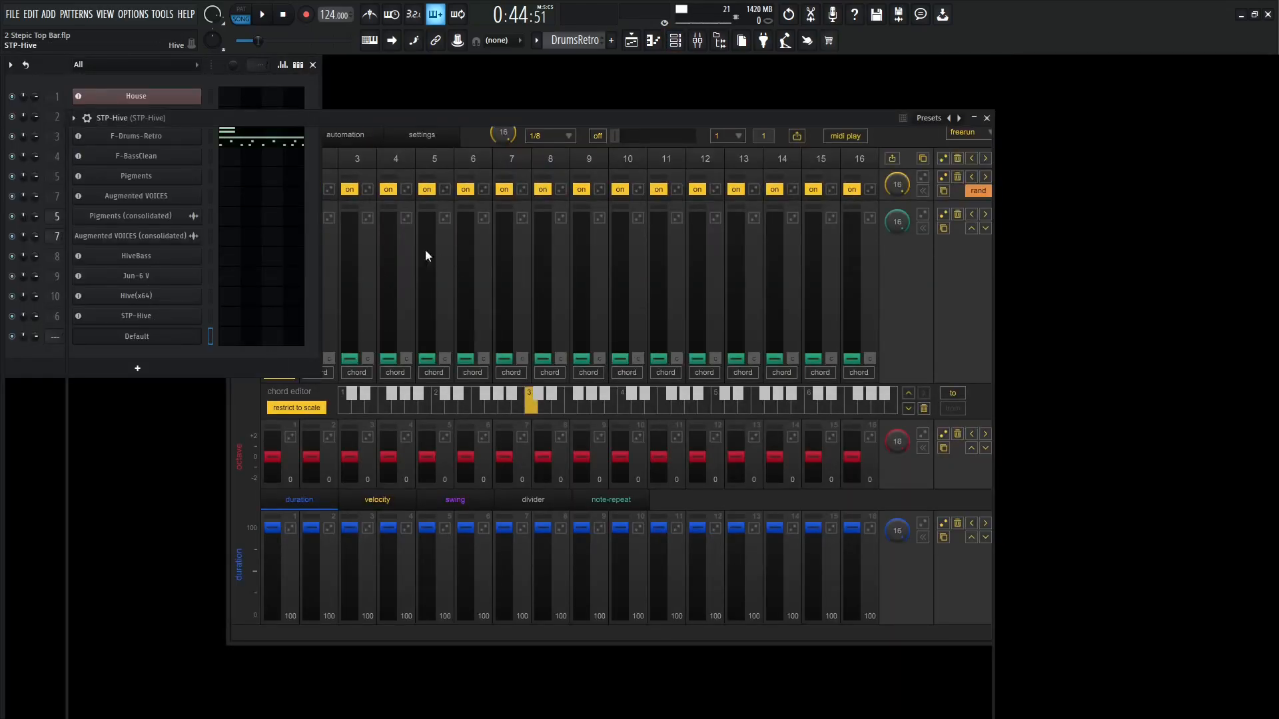
click(93, 122)
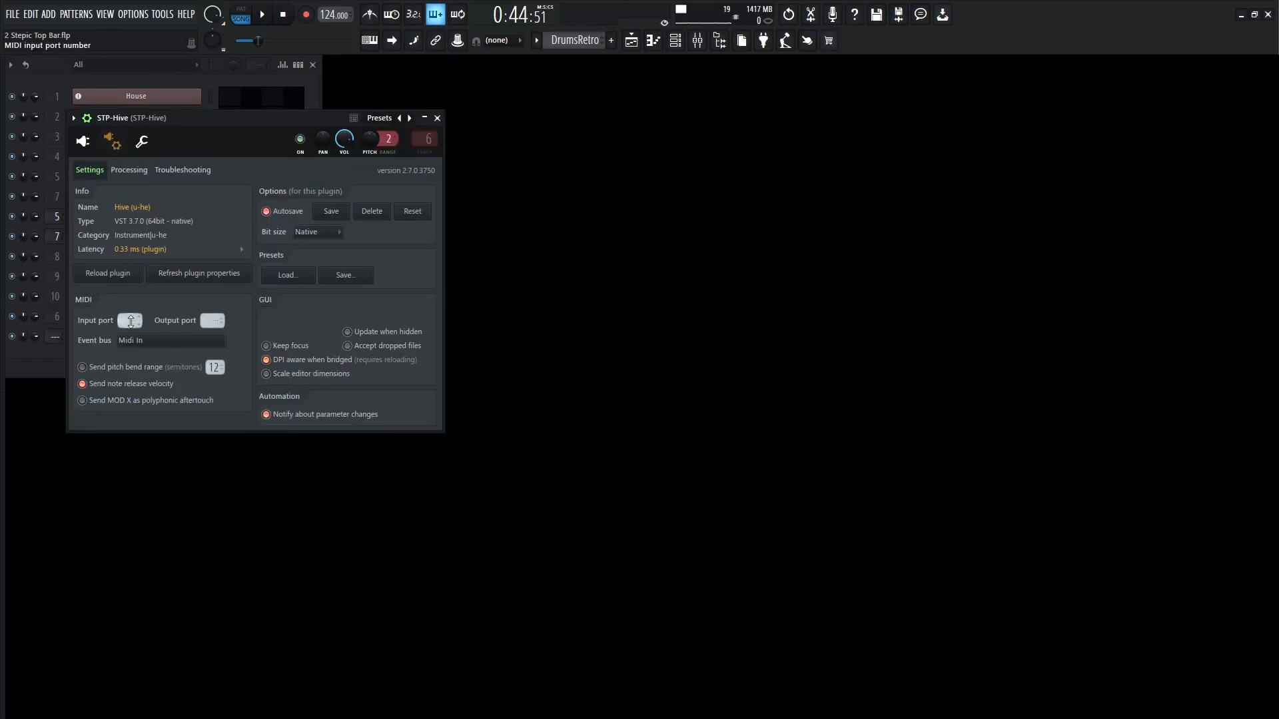
click(130, 321)
drag(130, 321, 132, 317)
click(142, 141)
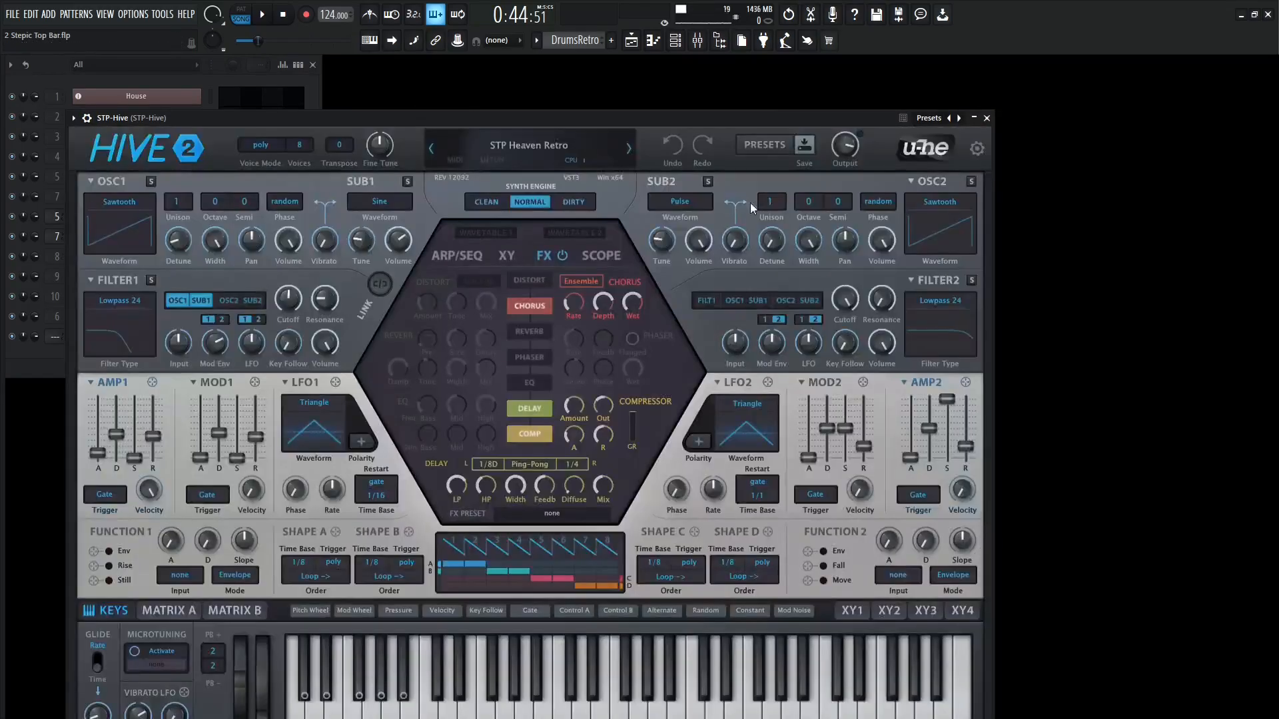
click(993, 118)
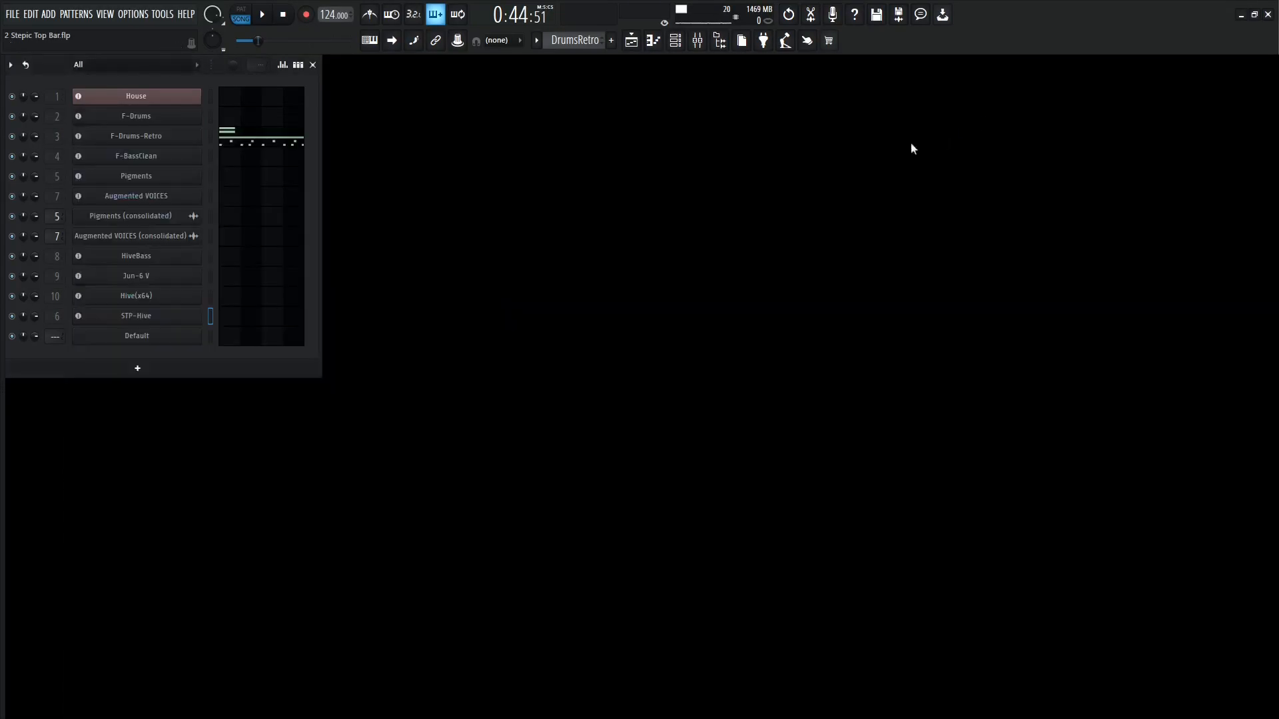
Step: View the STP-Hive synth once more, close it and reopen the Default channel holding Stepic
click(174, 318)
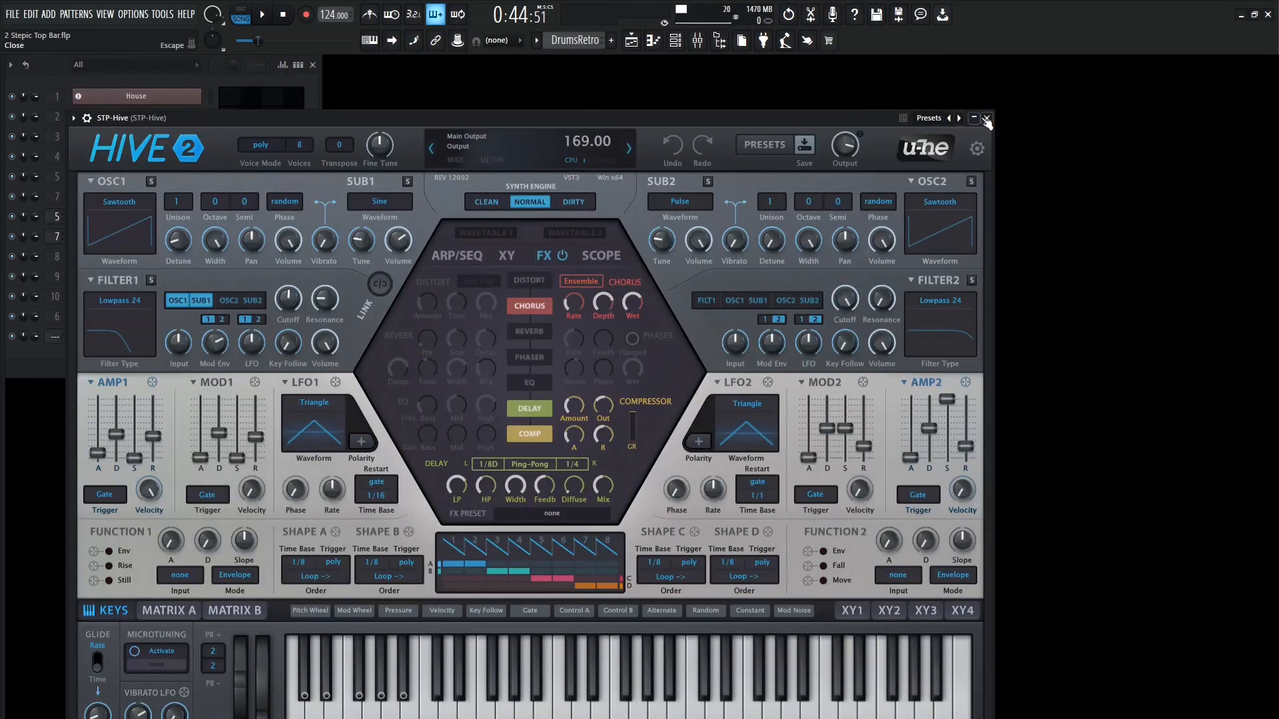
click(987, 118)
click(183, 339)
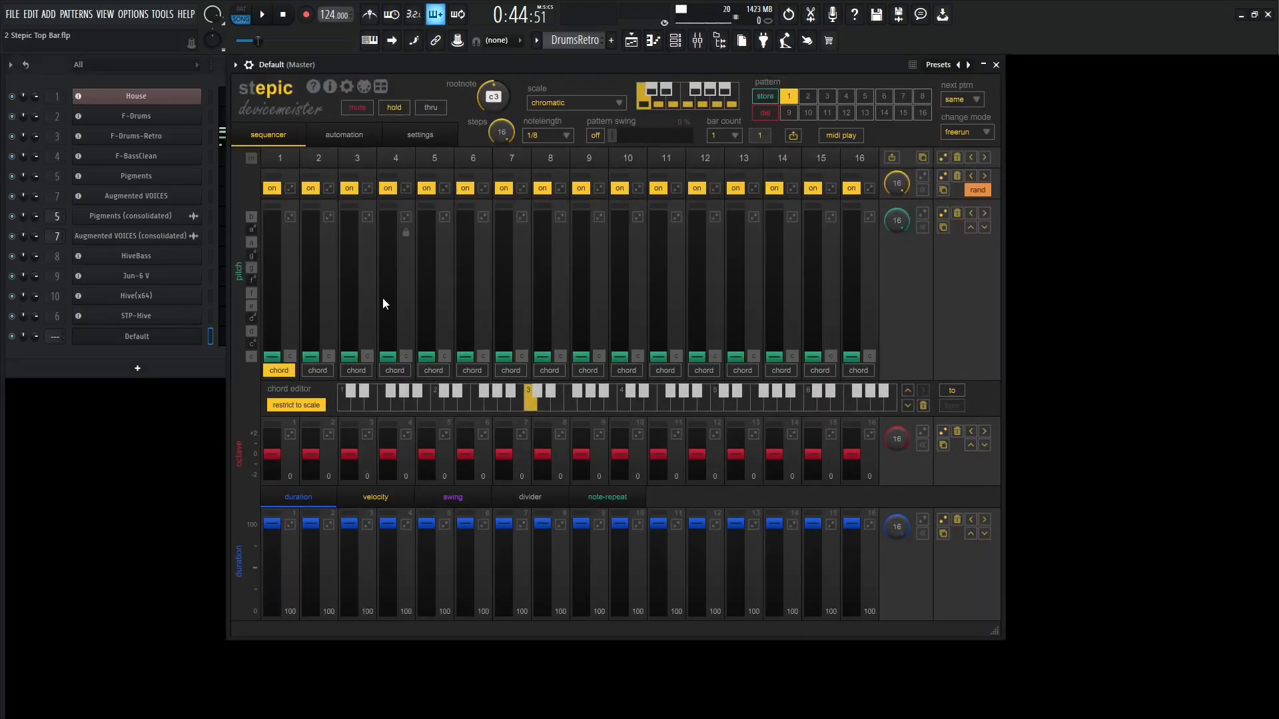
Step: Look at the plugin options available for the Stepic channel
click(236, 66)
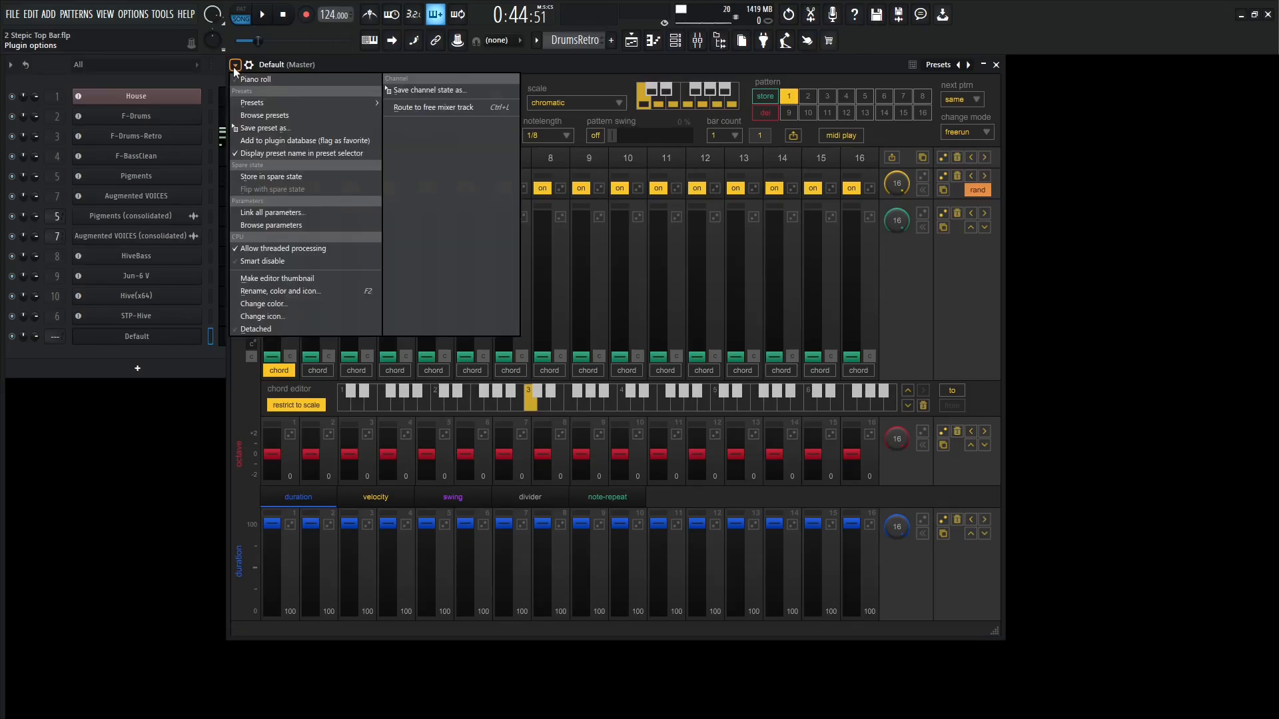
click(750, 63)
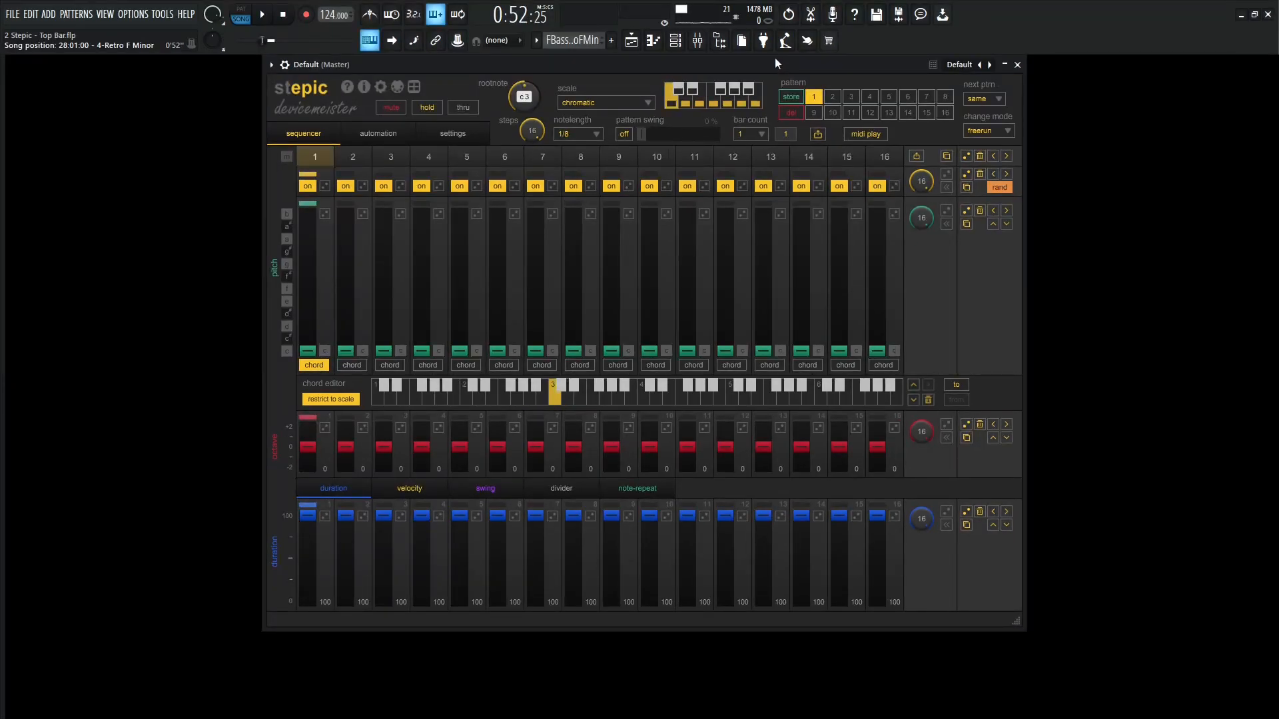
Step: Open the piano roll beside Stepic and review Stepic's MIDI play settings
key(F7)
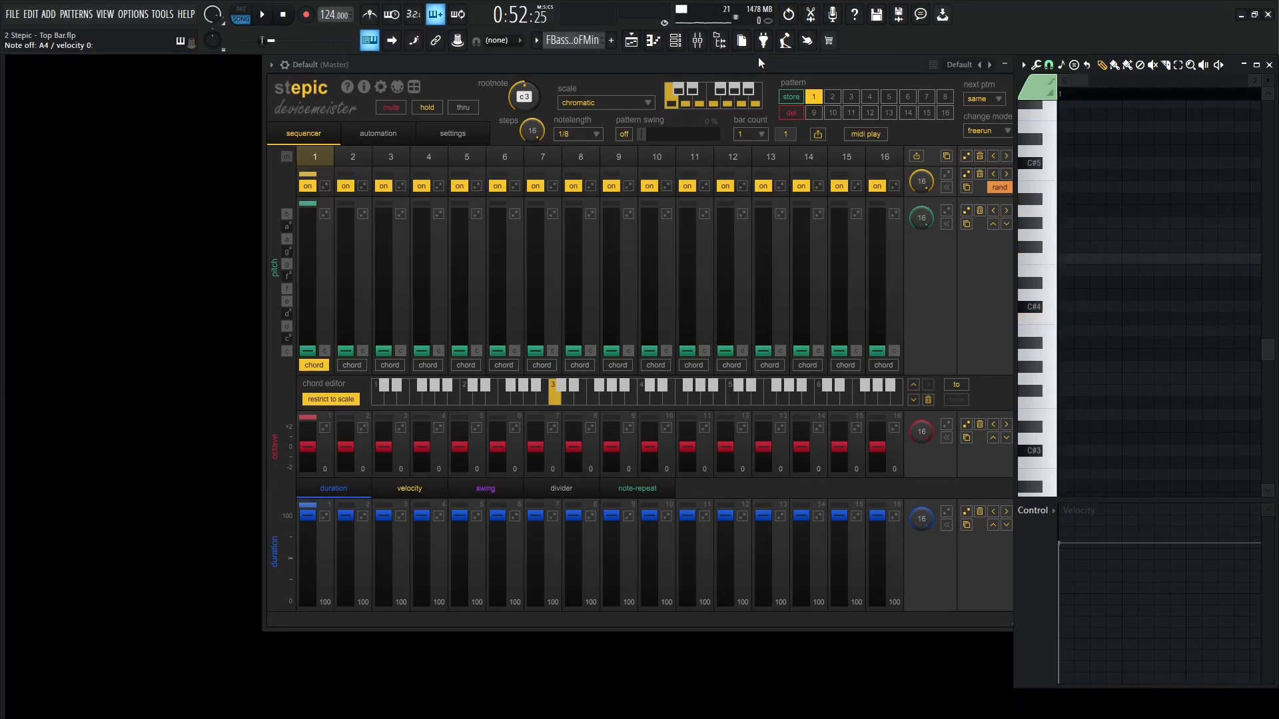
click(871, 134)
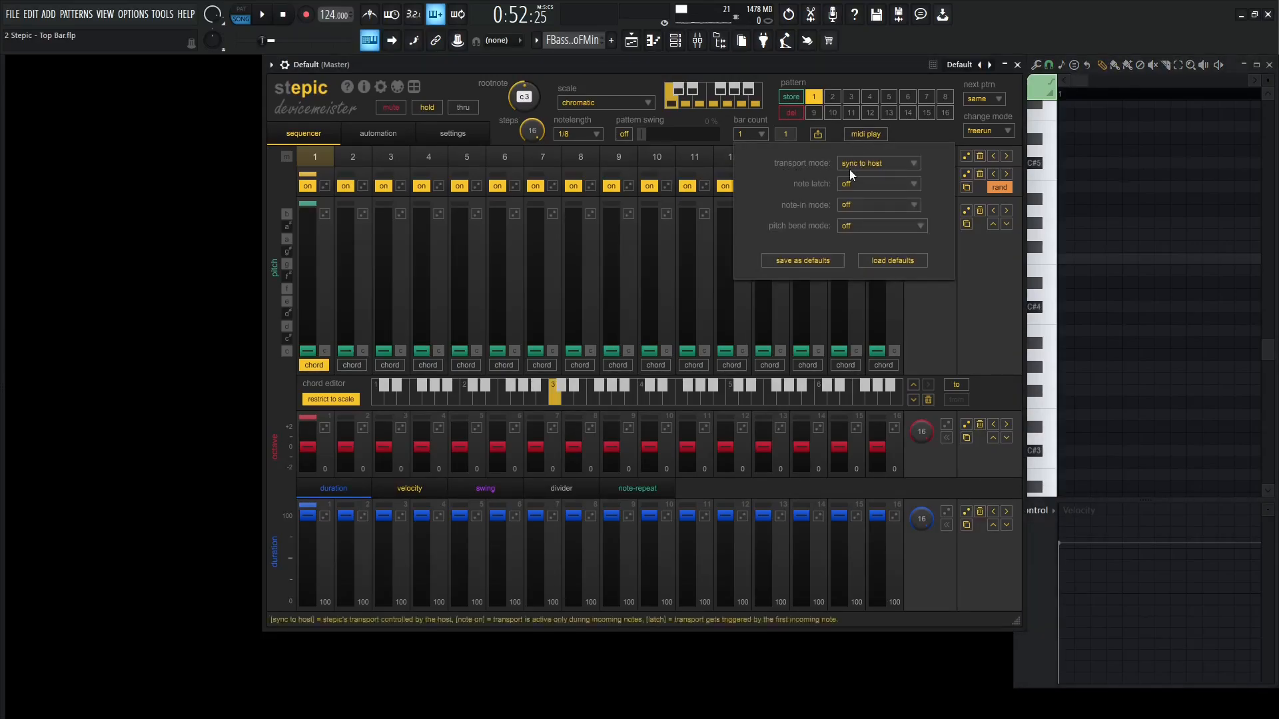
click(984, 274)
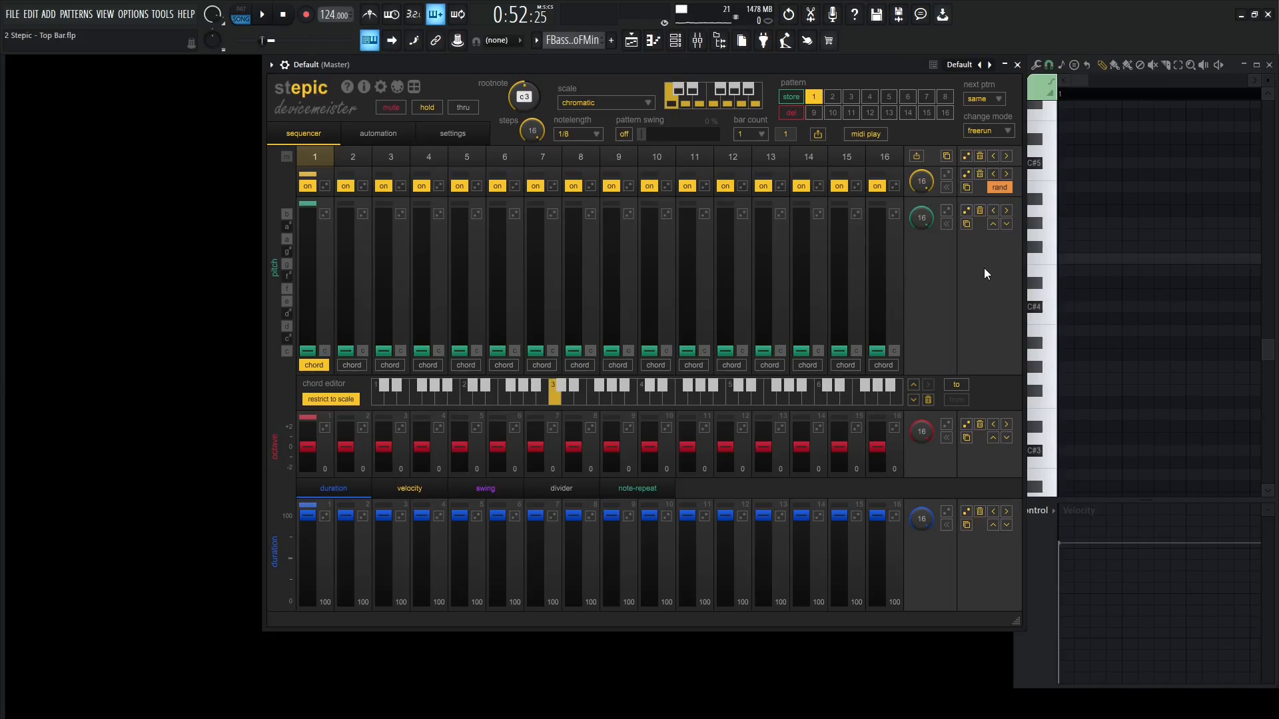
Step: Play the song to watch the sequencer run in sync with the host, and stop playback
key(space)
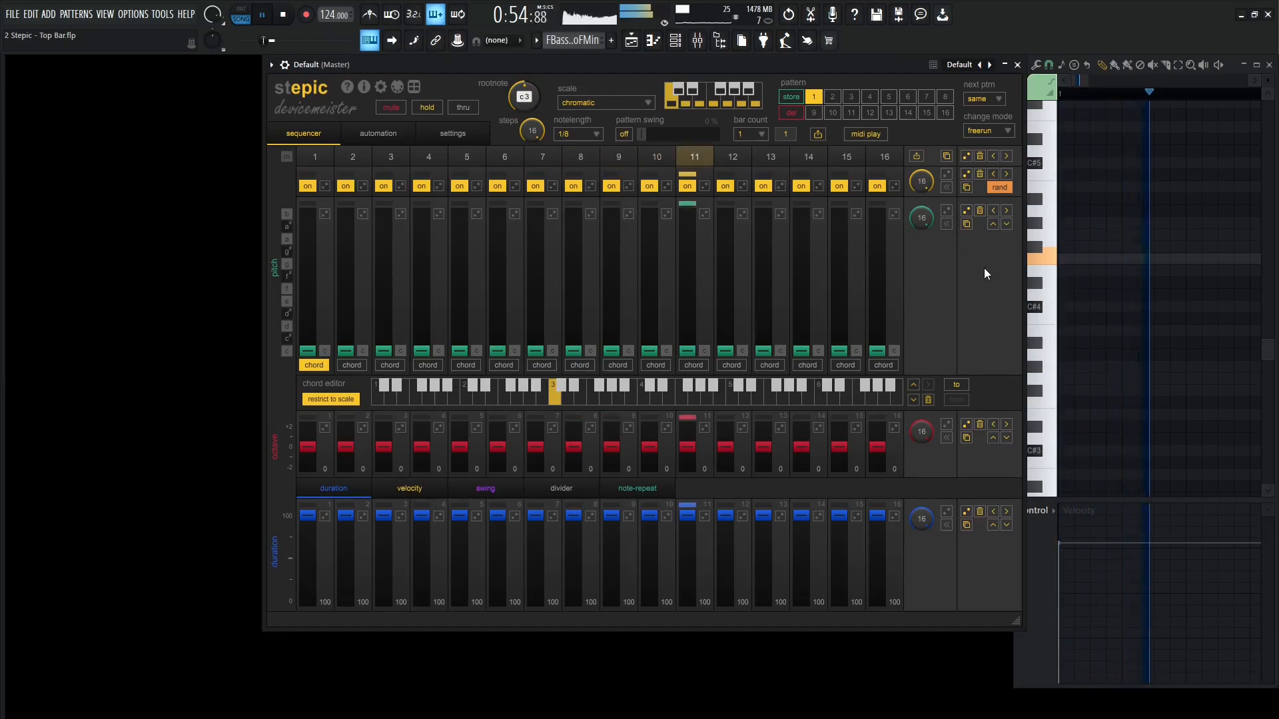
key(space)
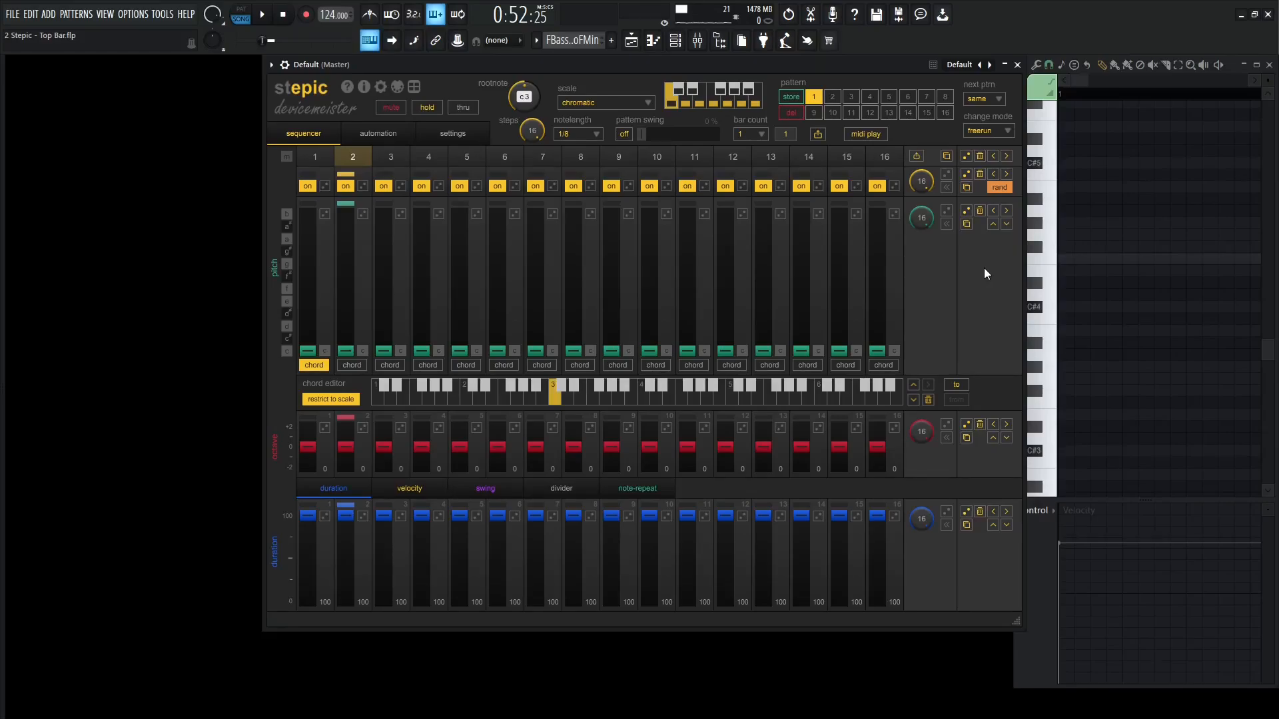
Step: Set the transport mode in the MIDI play settings to note on
click(872, 136)
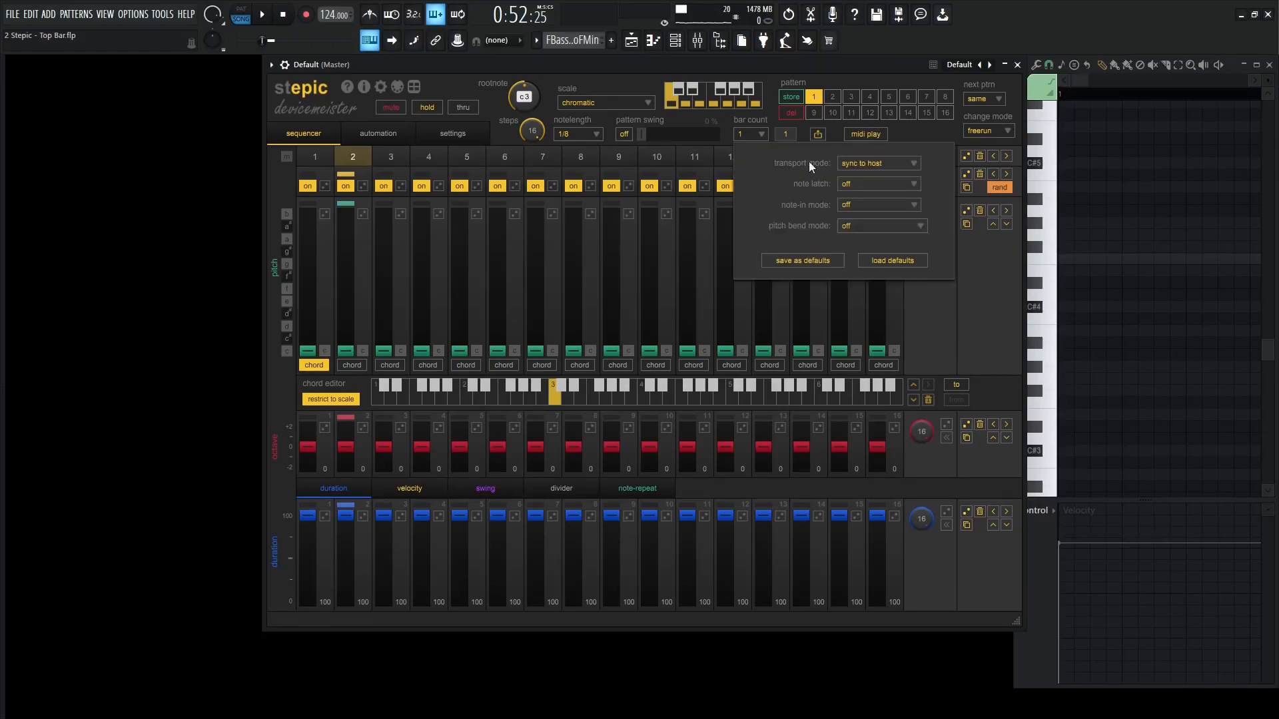
click(862, 164)
click(874, 190)
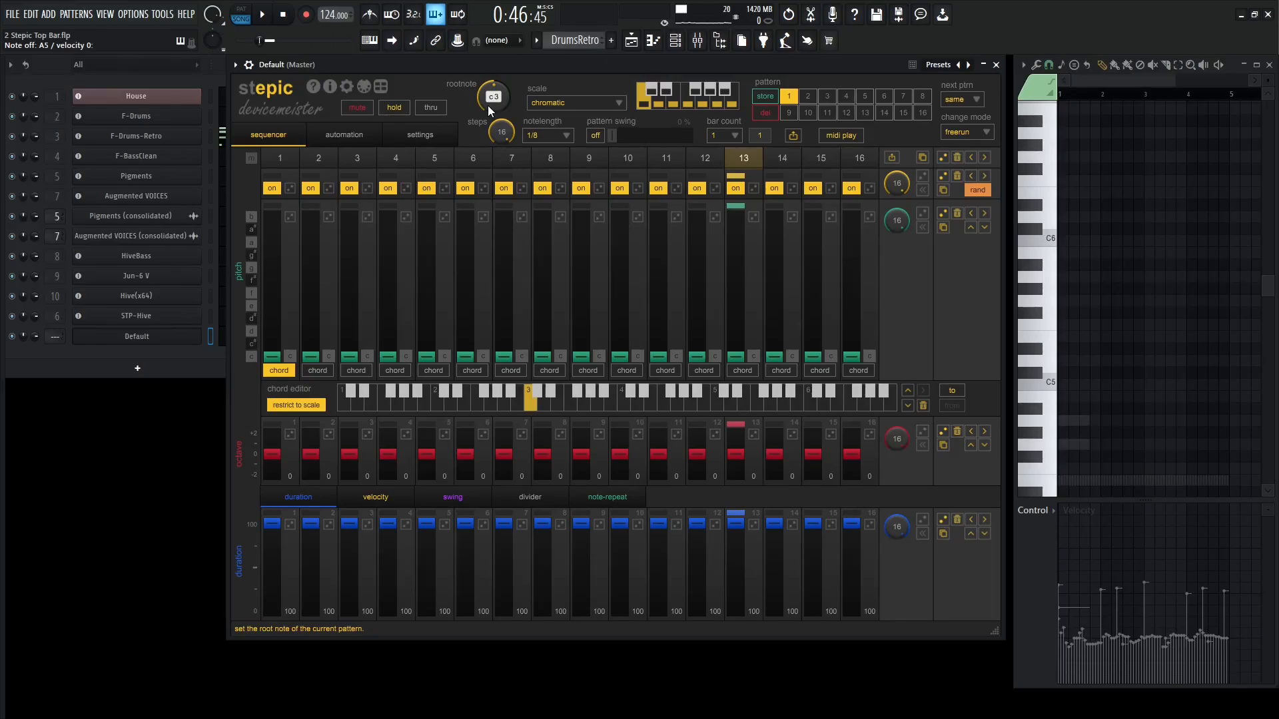
Step: Try the pattern's root note at c1, c5 and c3, and set it to d3
drag(490, 111, 493, 198)
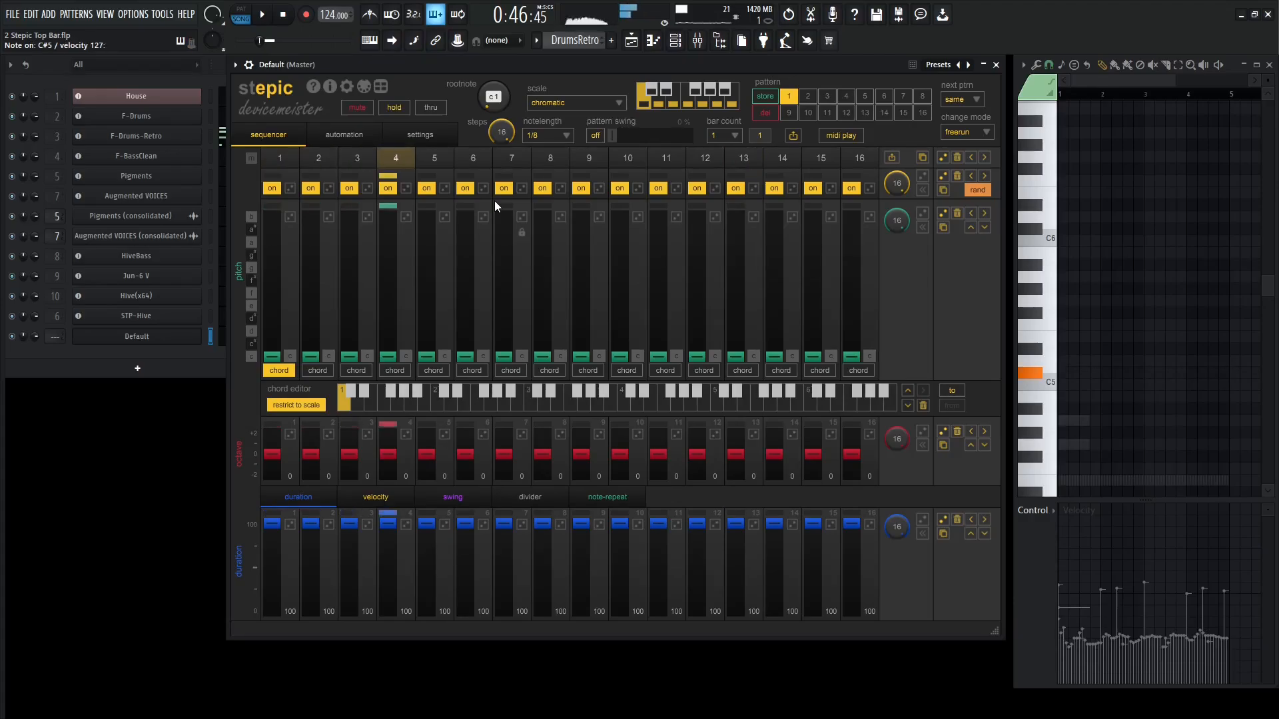
mouse_move(498, 104)
mouse_down()
mouse_move(498, 3)
mouse_move(498, 34)
mouse_up()
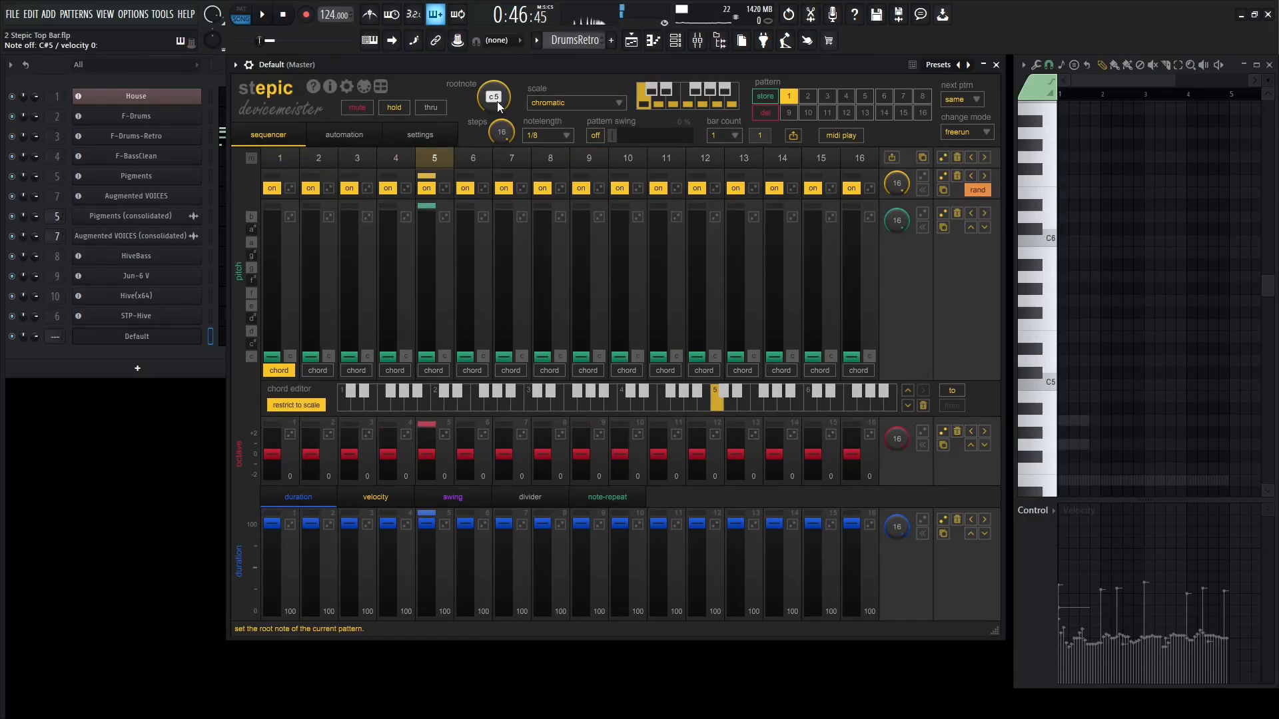
scroll(496, 106, down, 2)
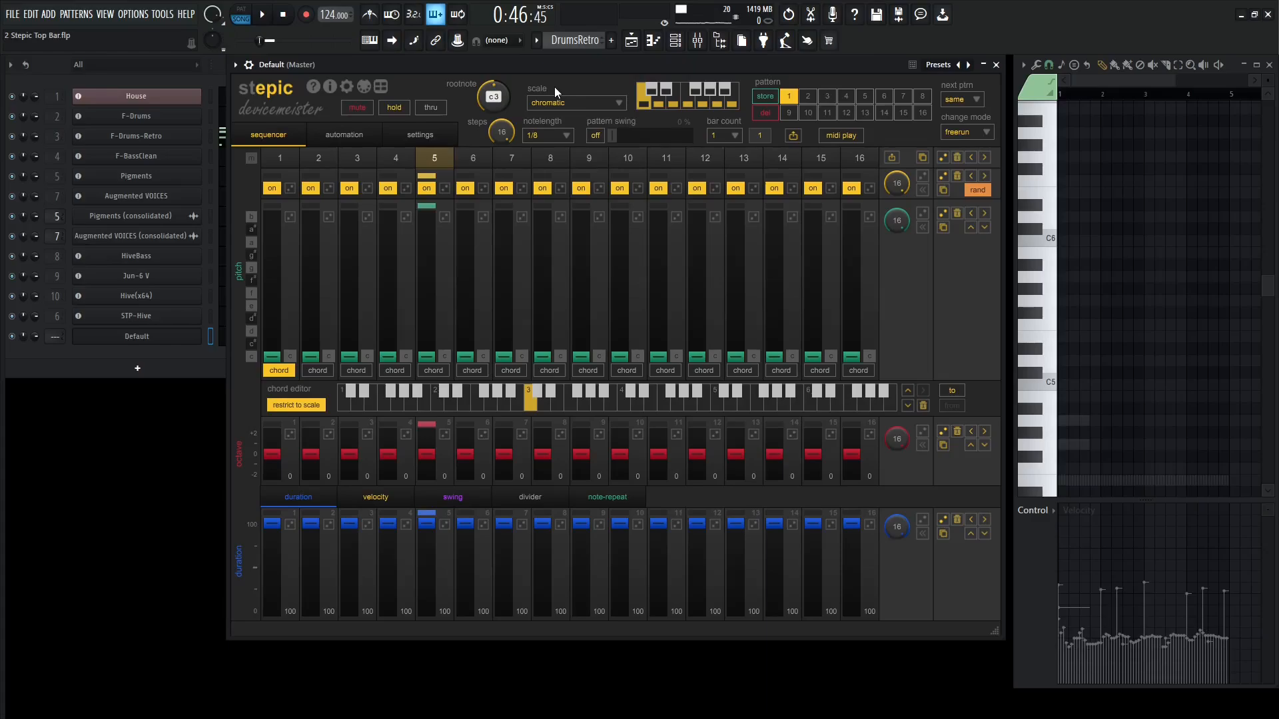
scroll(501, 99, up, 2)
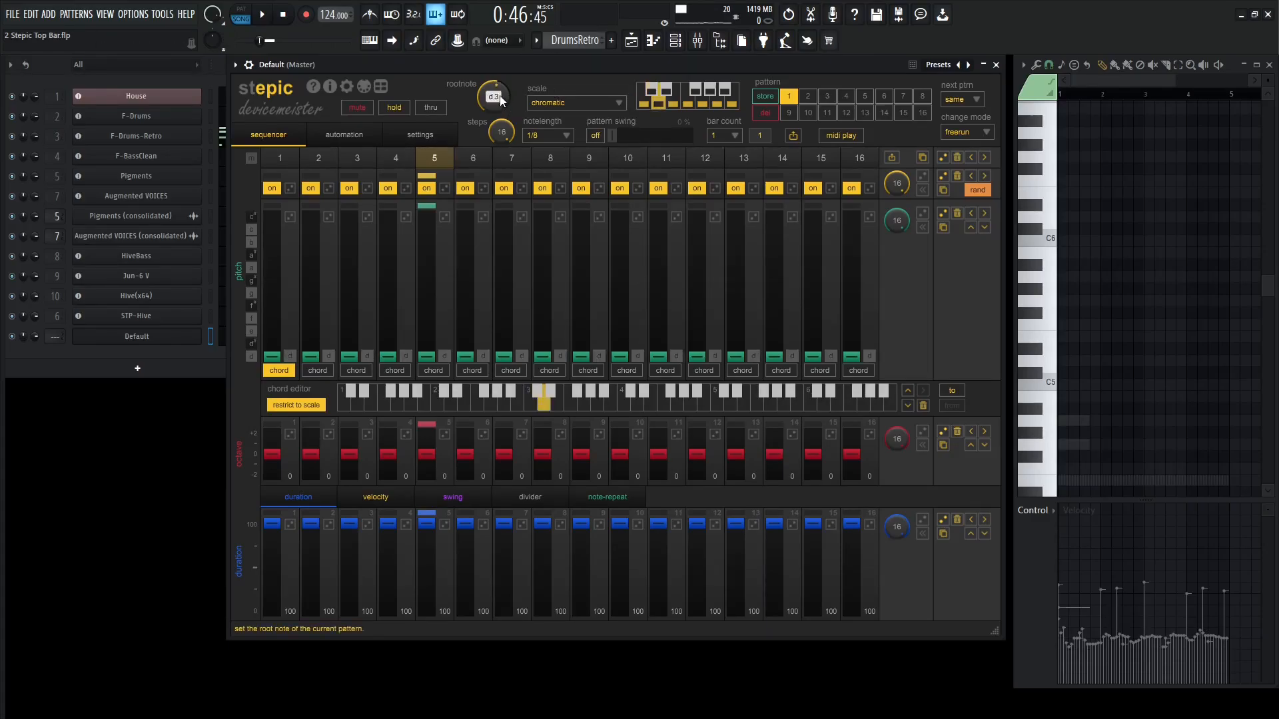
Step: Set the pattern's root note to f3 and its scale to natural minor
scroll(501, 100, up, 3)
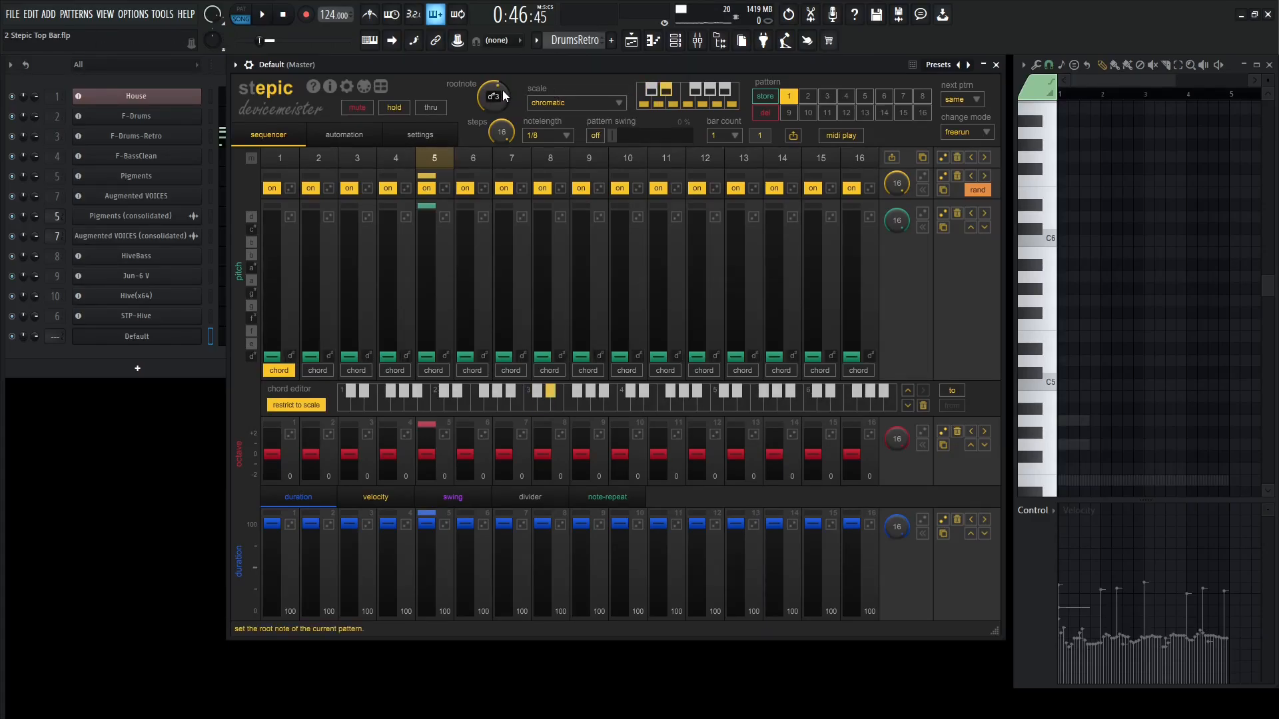
click(577, 101)
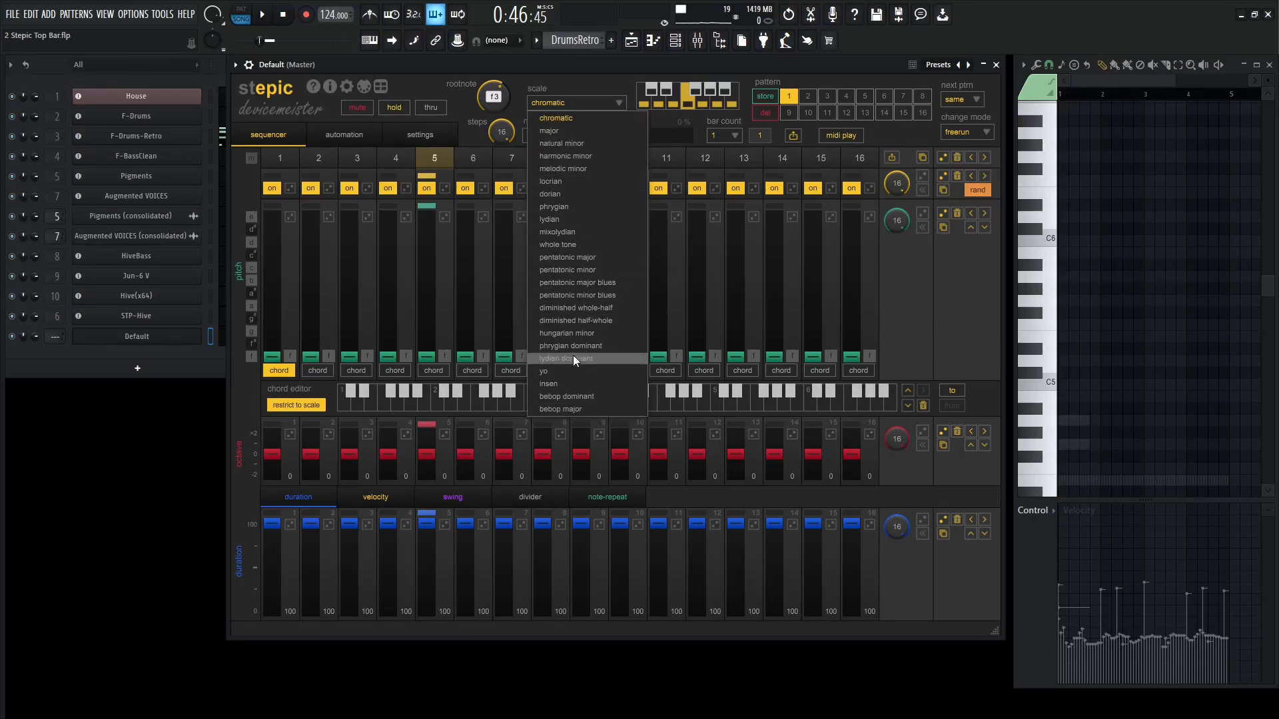
click(573, 144)
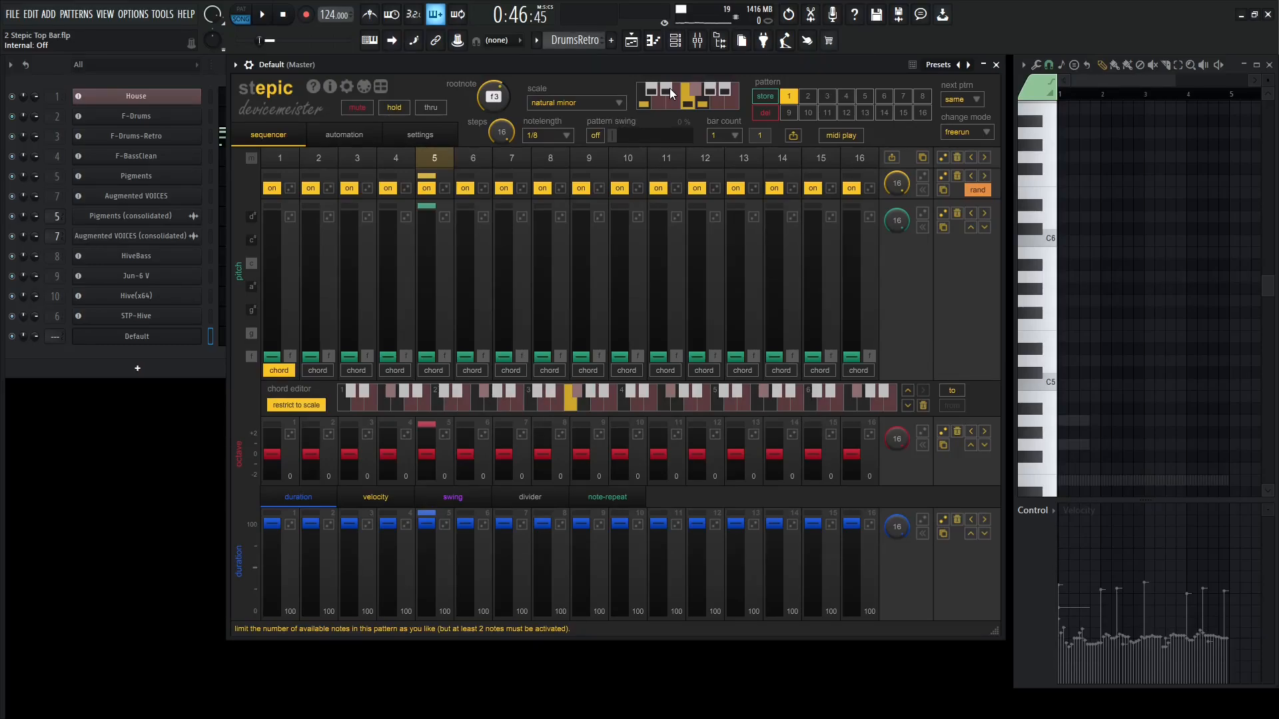
Step: Exclude the notes g# and a# from the pattern's available scale notes, and reactivate both
click(710, 91)
click(724, 91)
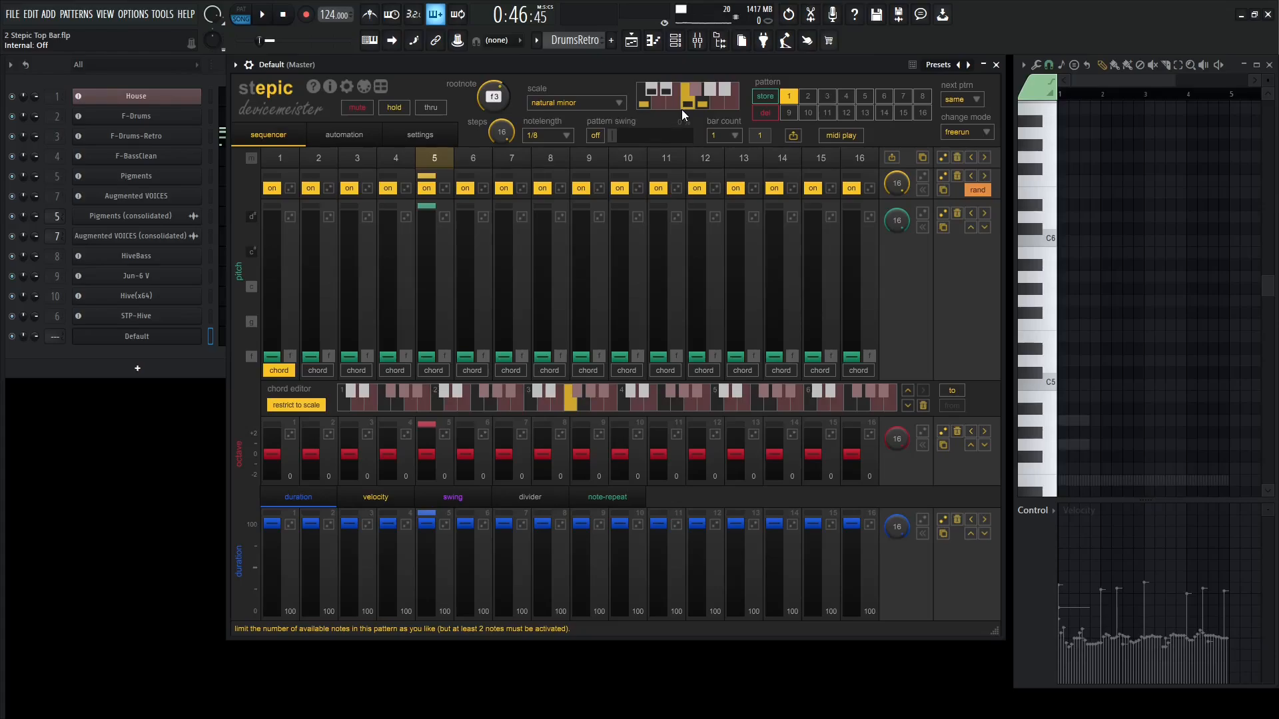
click(710, 91)
click(724, 91)
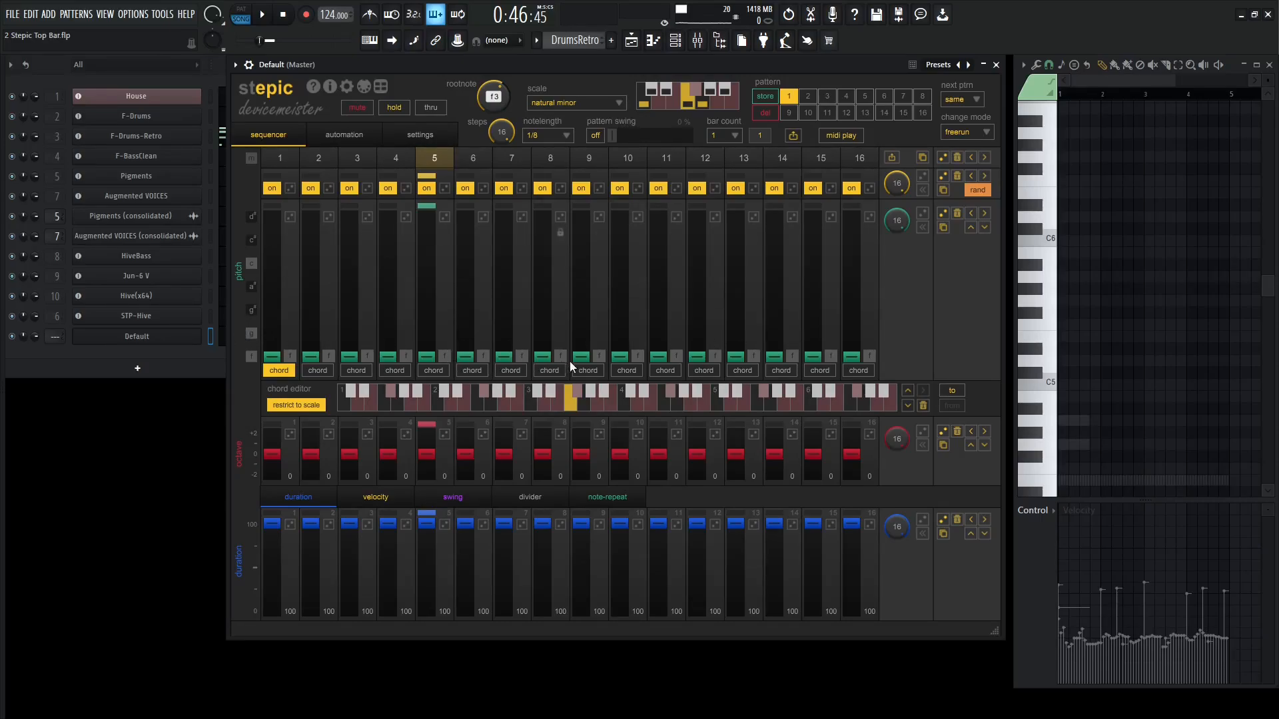
Step: Hide the channel rack and play the song to watch the 16-step pattern run, and stop playback
key(F6)
key(F6)
key(space)
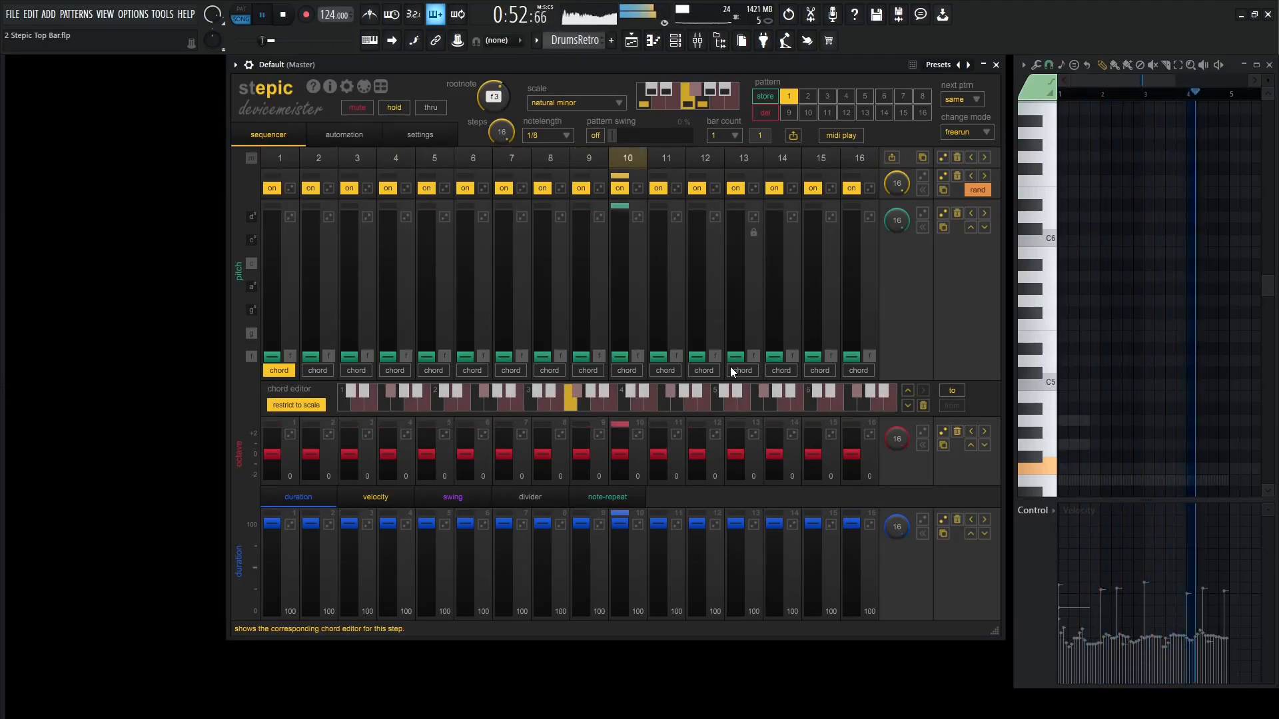
key(space)
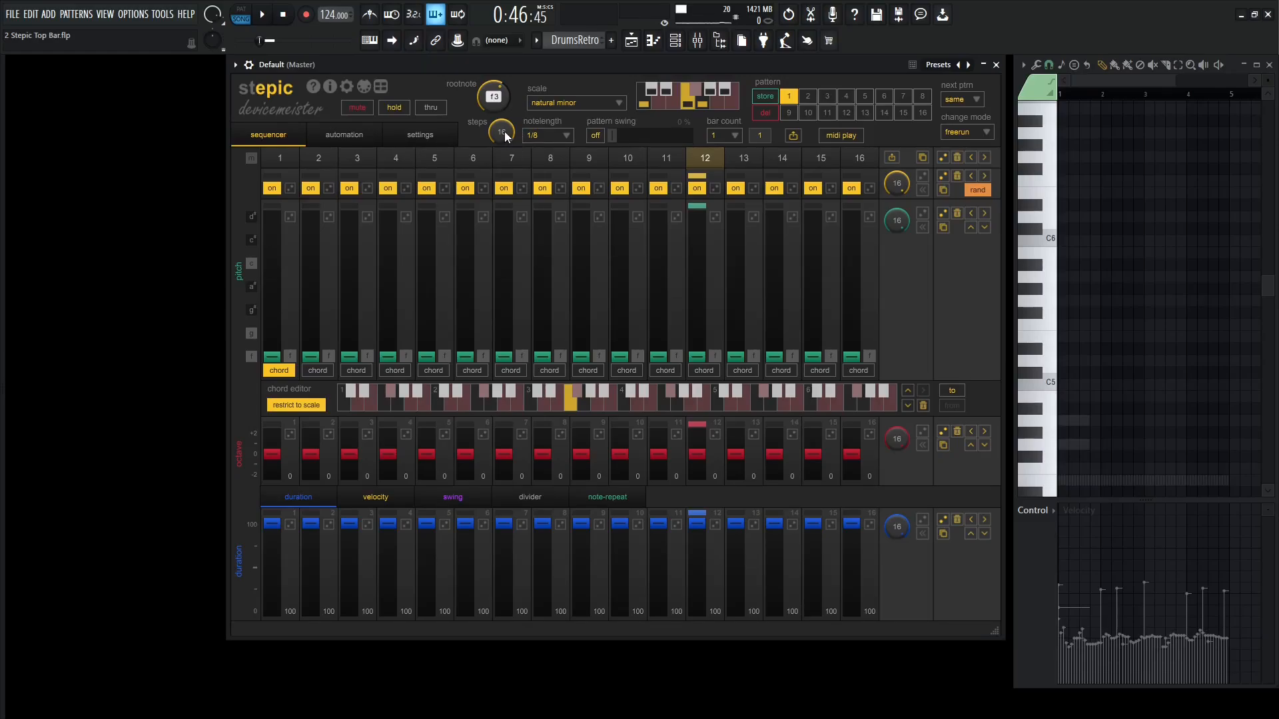
Step: Reduce the pattern to 8 steps and play it briefly
drag(505, 130, 509, 217)
key(space)
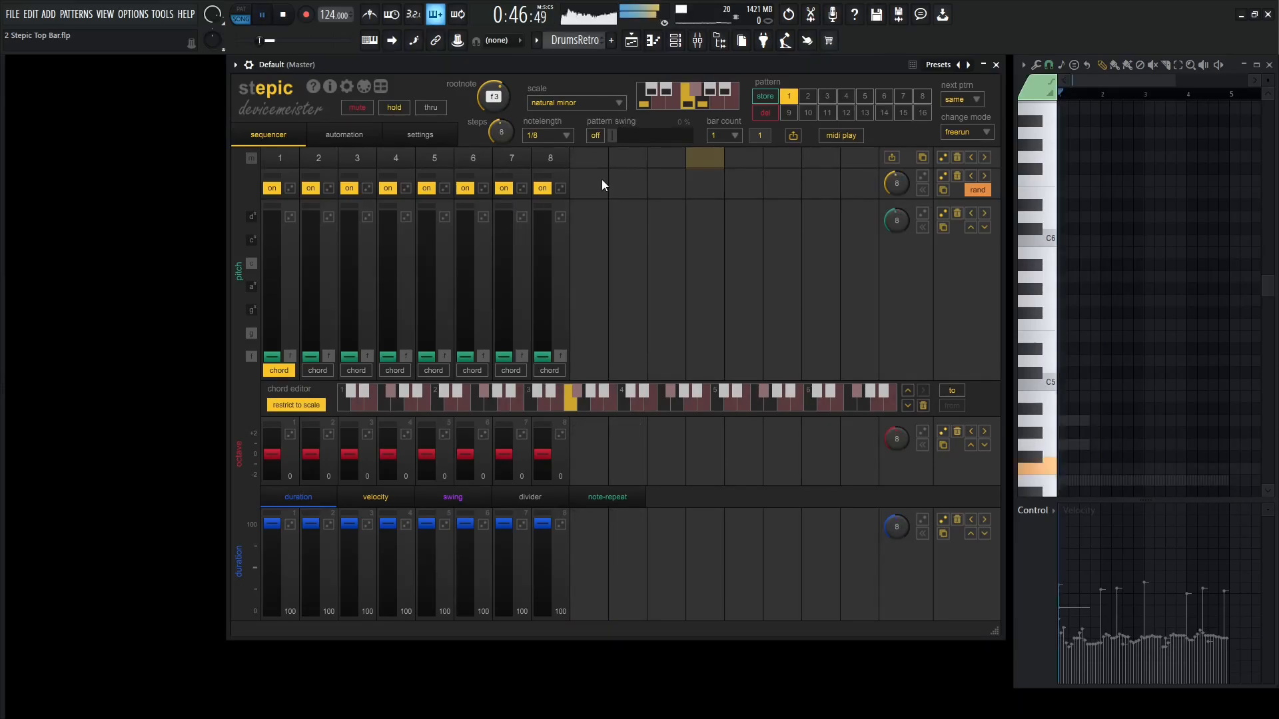
key(space)
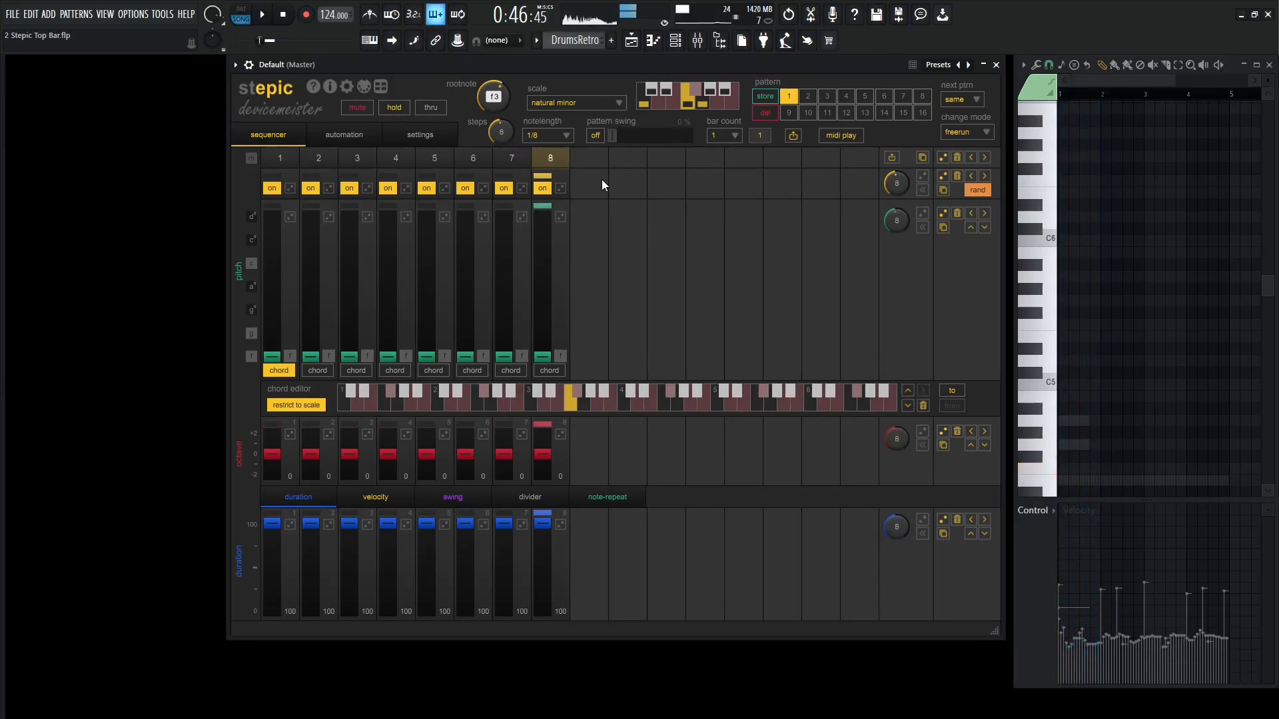
Step: Set the pitch of steps 3 and 7 to g, step 4 to a# and step 6 to g#, auditioning the pattern
drag(394, 357, 394, 299)
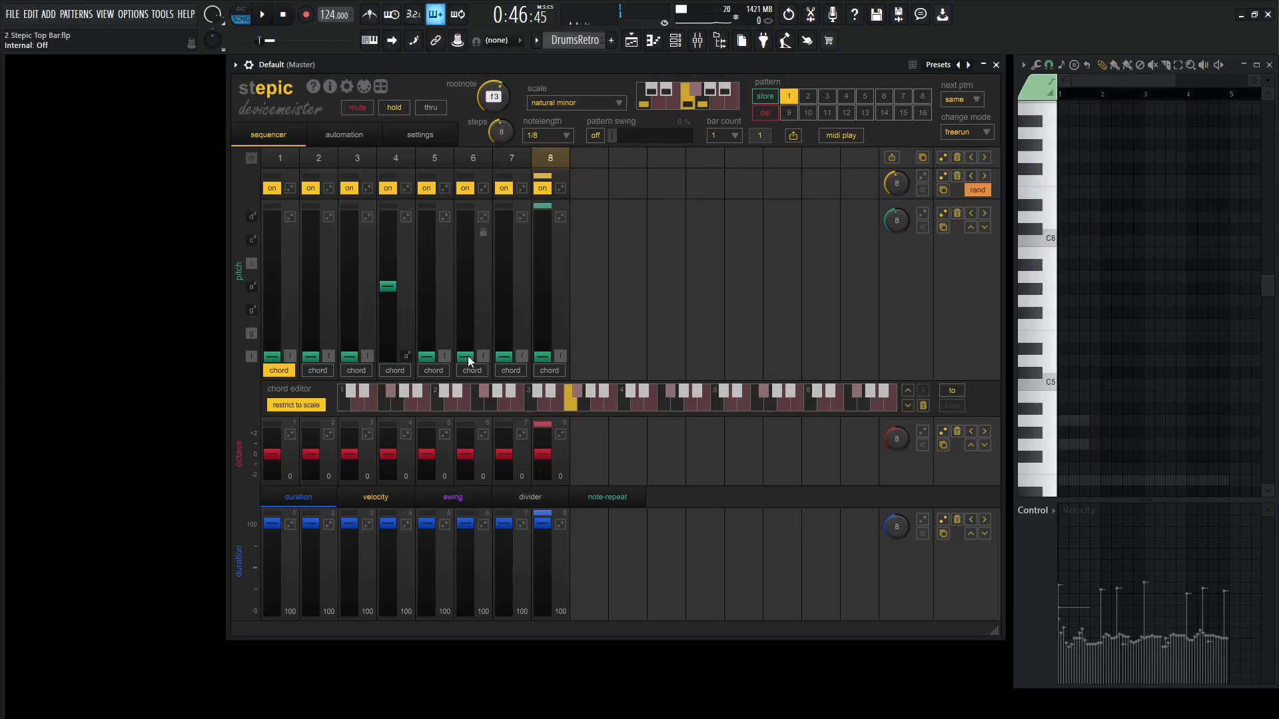
drag(469, 358, 470, 270)
drag(508, 356, 508, 335)
mouse_move(310, 357)
mouse_down()
mouse_move(311, 338)
mouse_move(348, 333)
mouse_move(347, 358)
mouse_up()
key(space)
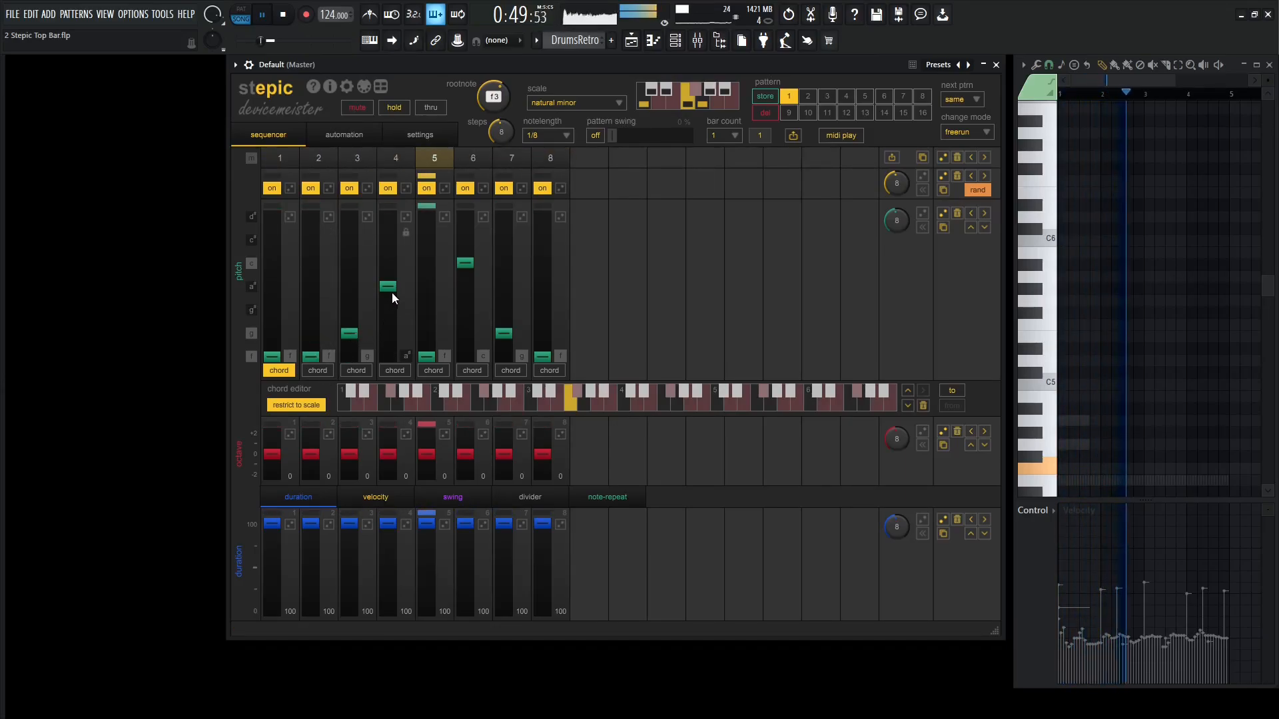
drag(482, 268, 472, 298)
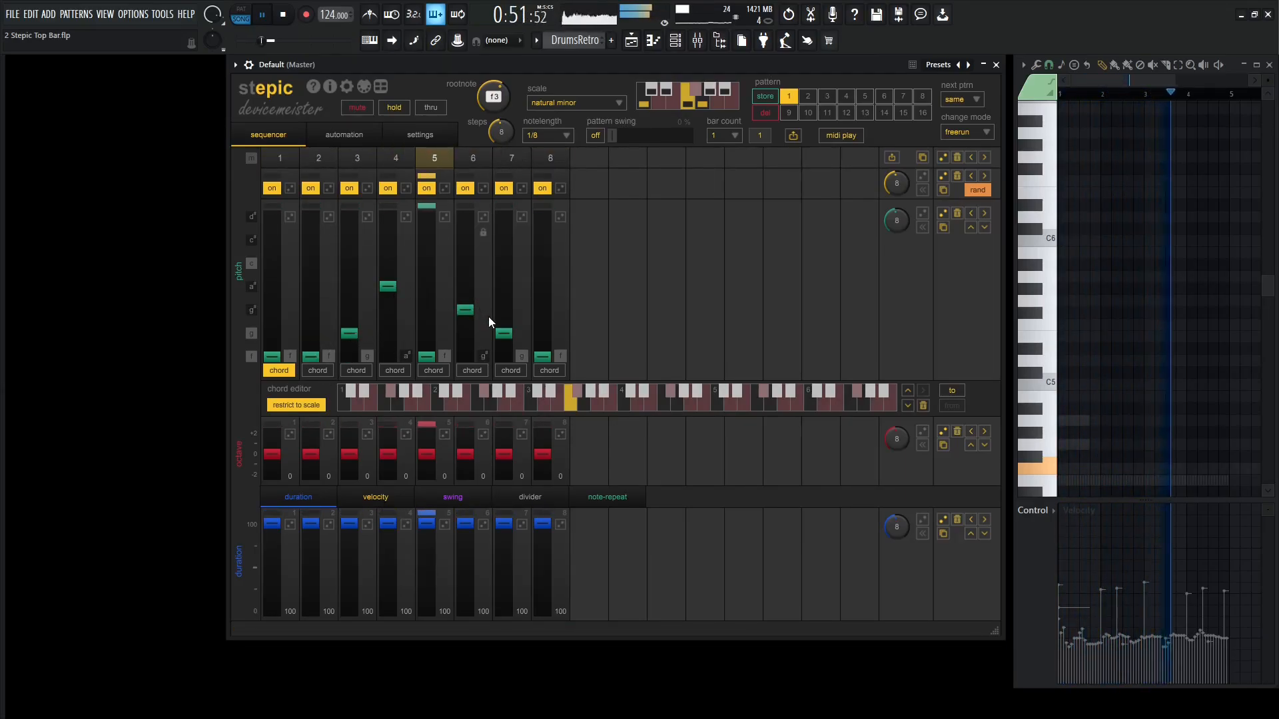
key(space)
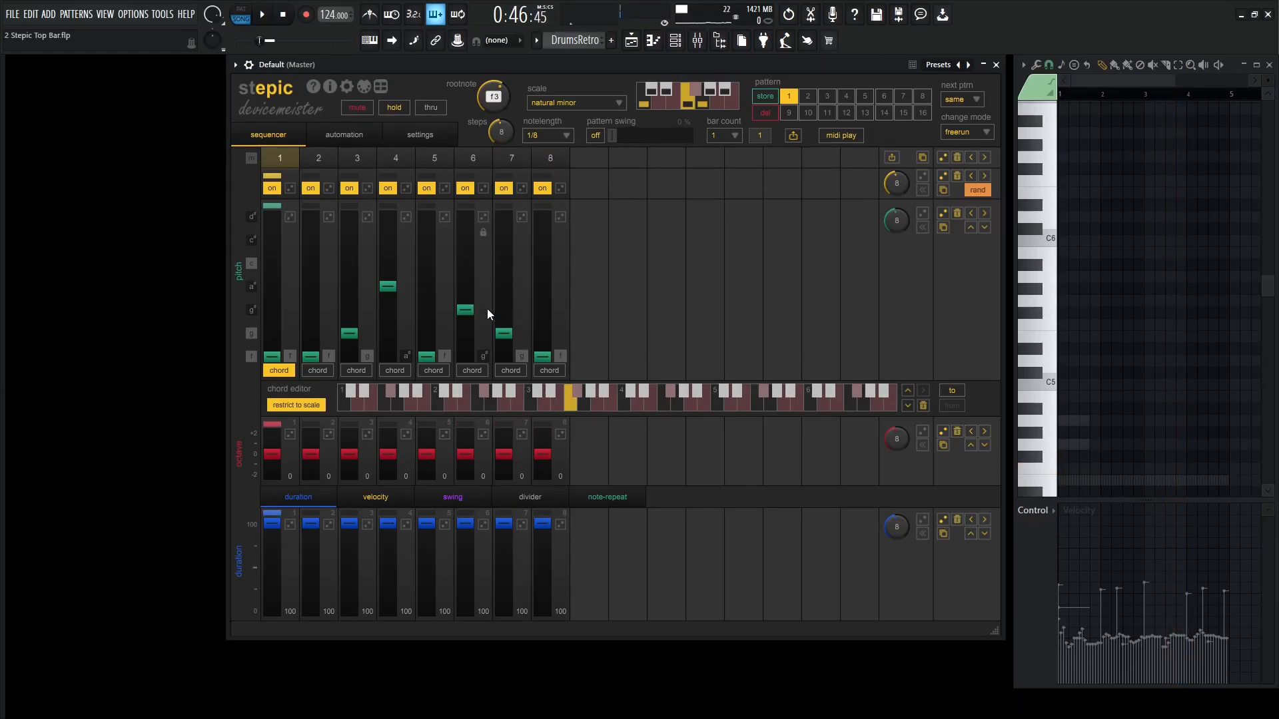
Step: Extend the pattern to 16 steps and set its note length to 1/16
scroll(506, 136, up, 8)
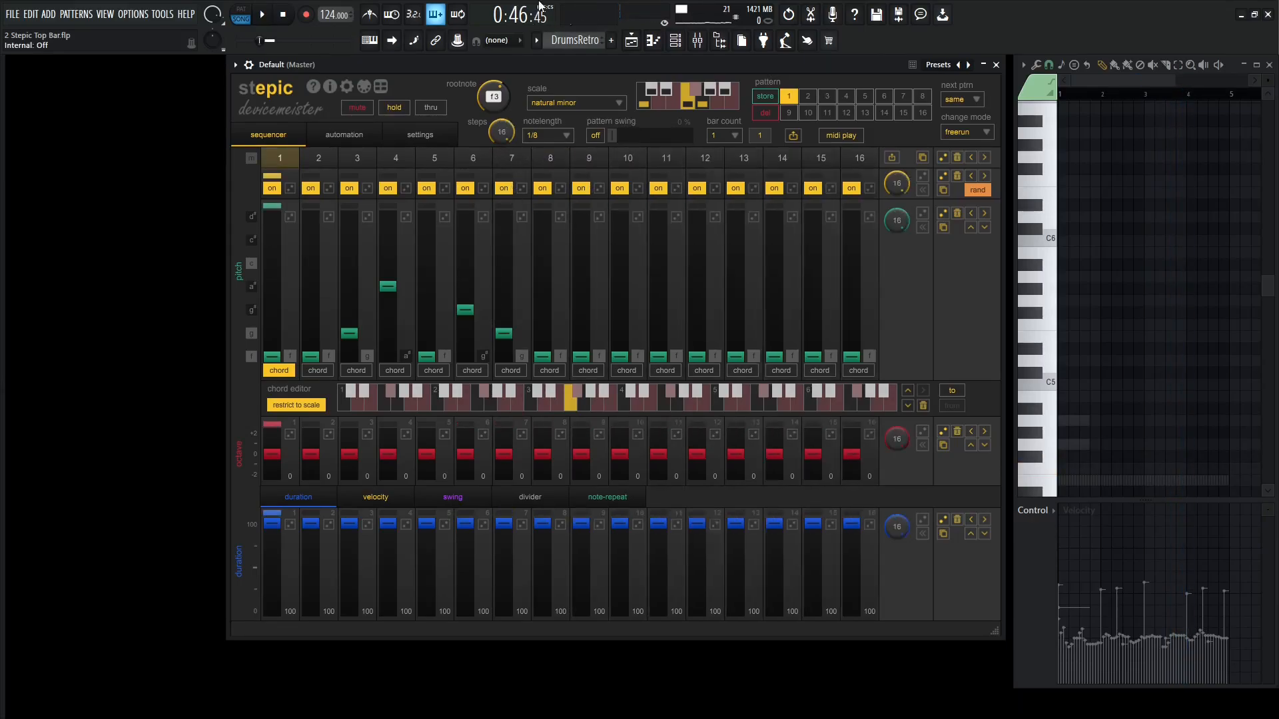
click(548, 134)
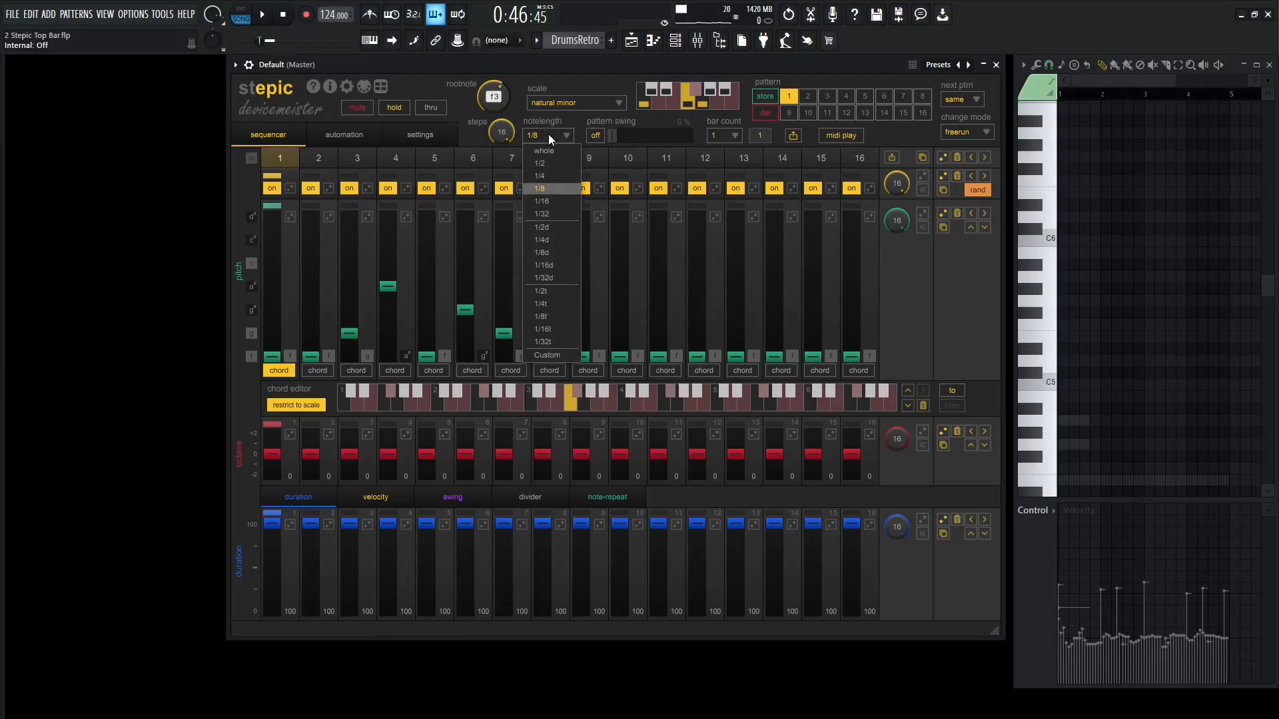
click(554, 201)
Step: Set the pitch of steps 6 and 10 to g, step 7 to f and step 15 to g#, auditioning the pattern
drag(623, 360, 624, 334)
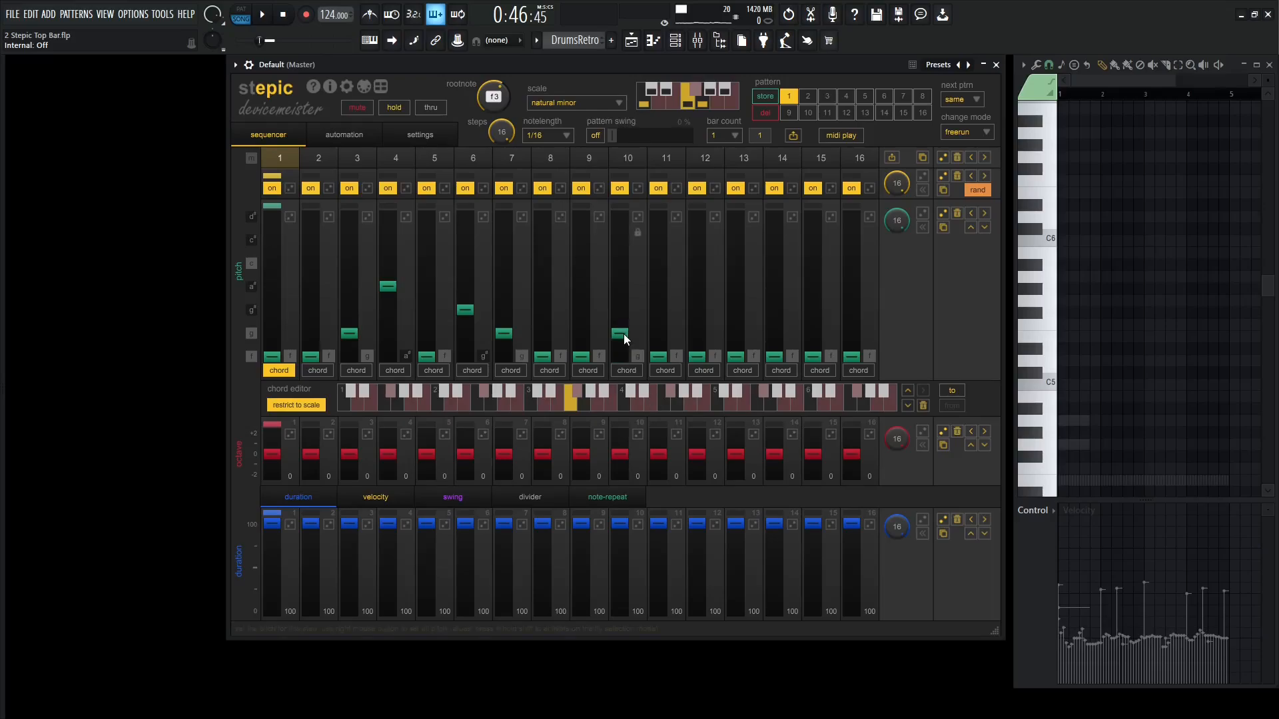
key(space)
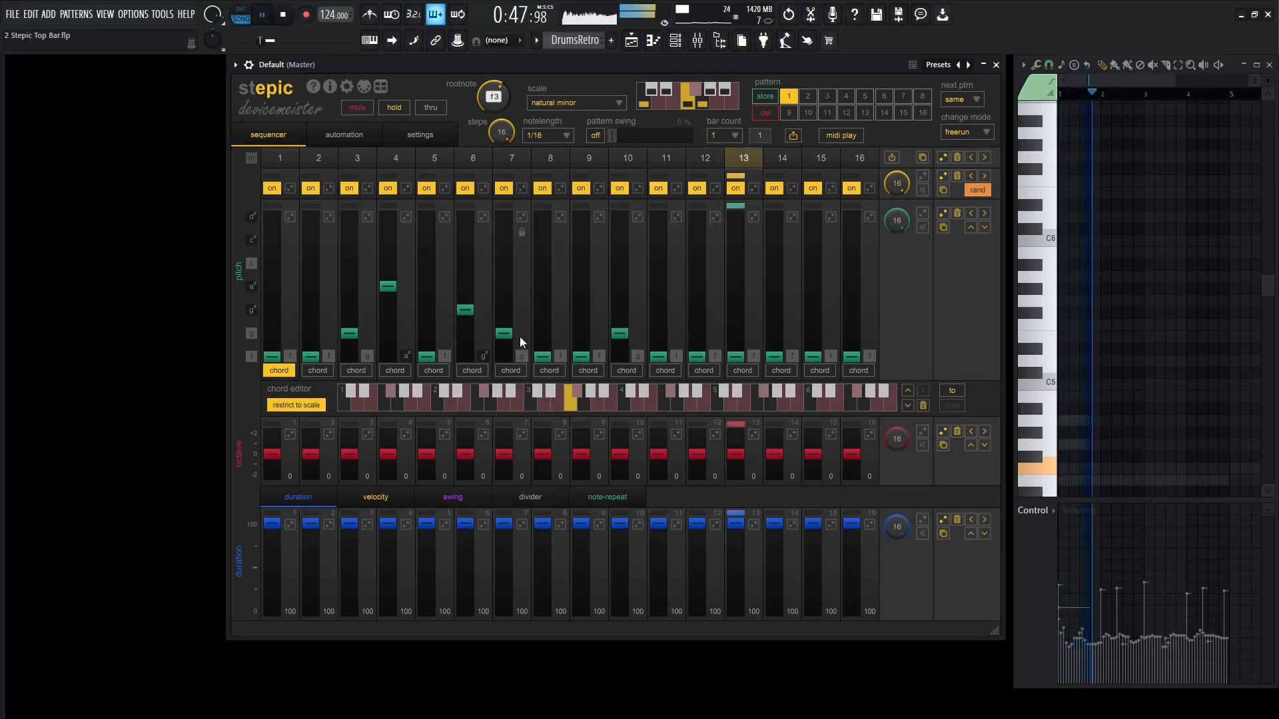
mouse_move(507, 335)
mouse_down()
mouse_move(509, 355)
mouse_move(471, 333)
mouse_up()
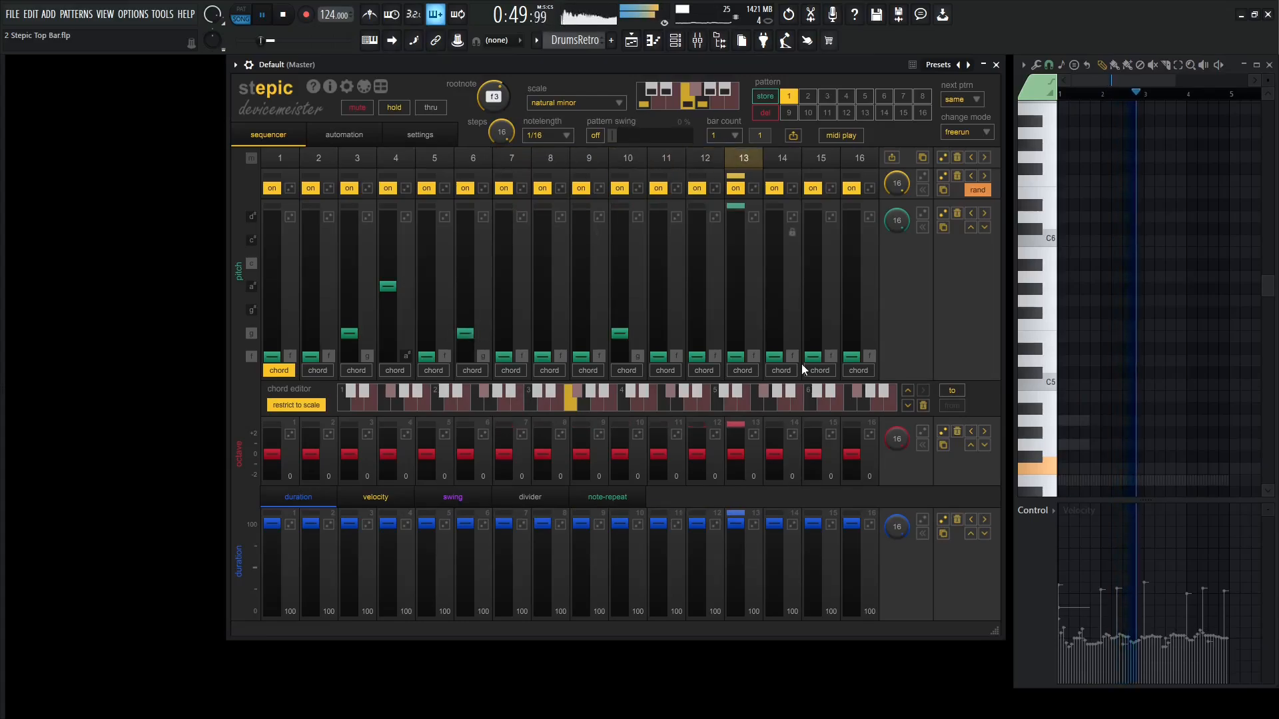
drag(806, 360, 813, 310)
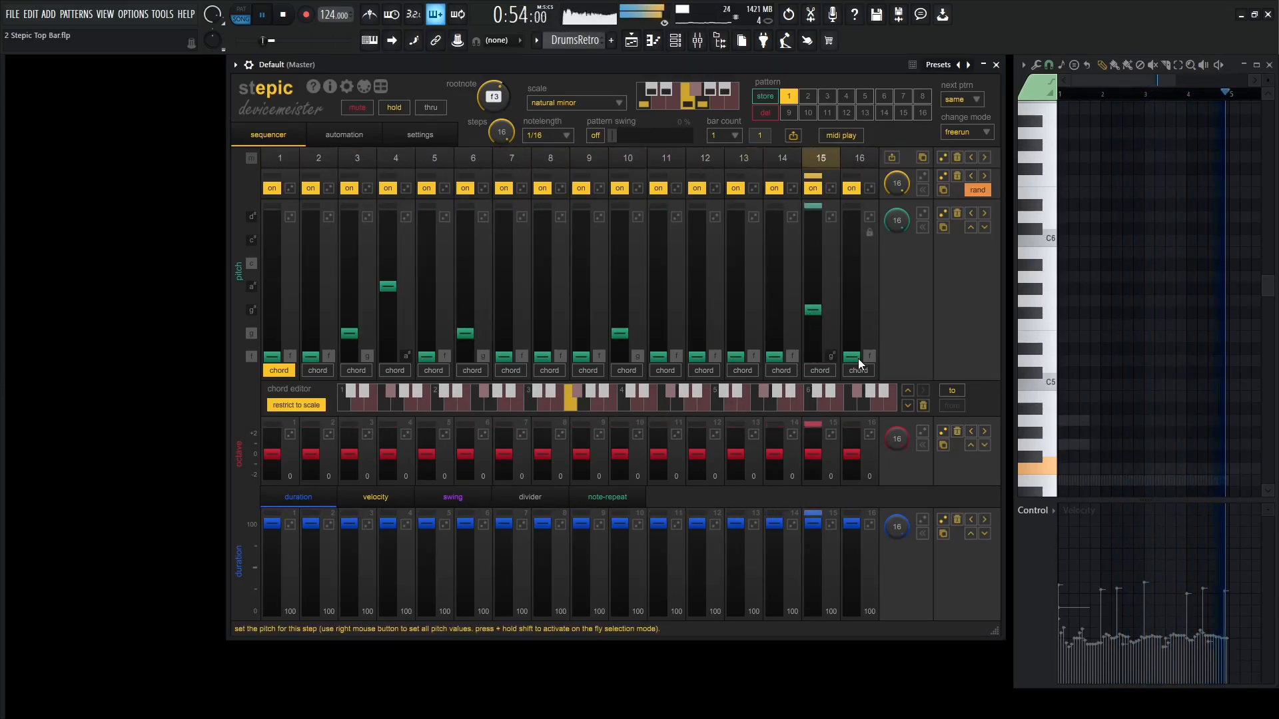
key(space)
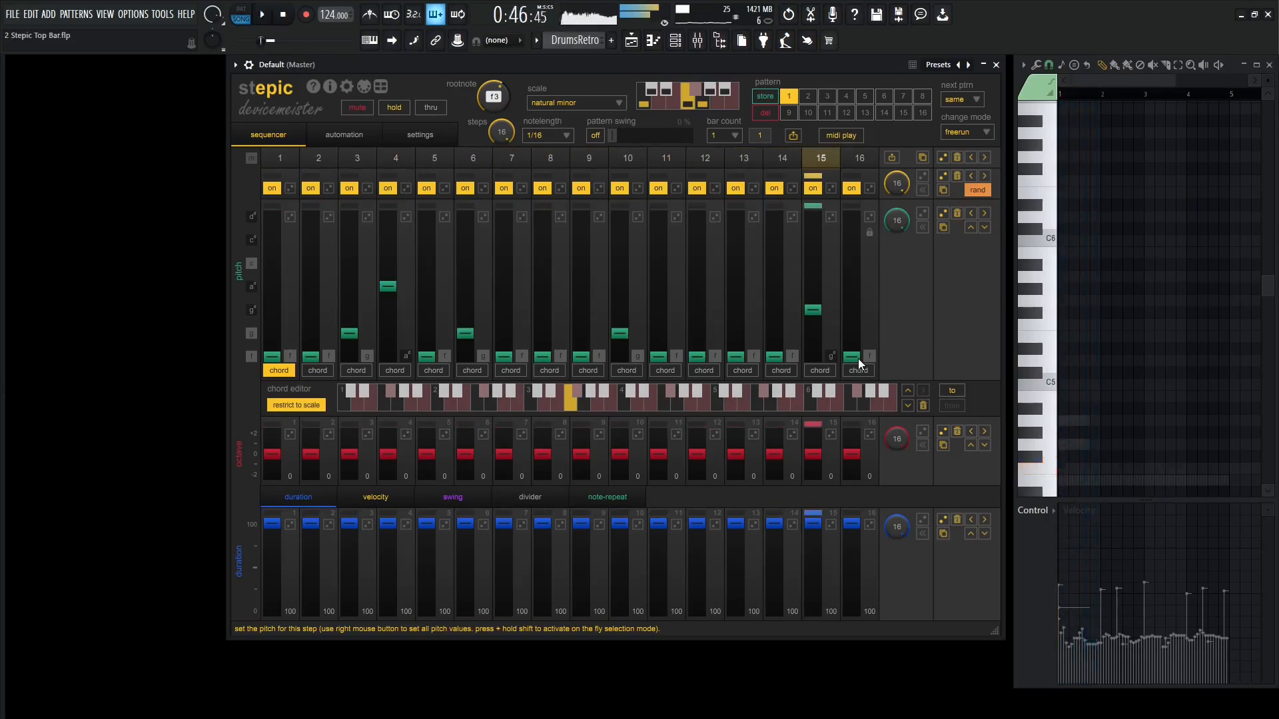
Step: Try a custom note length of 1/99 for the pattern
click(566, 136)
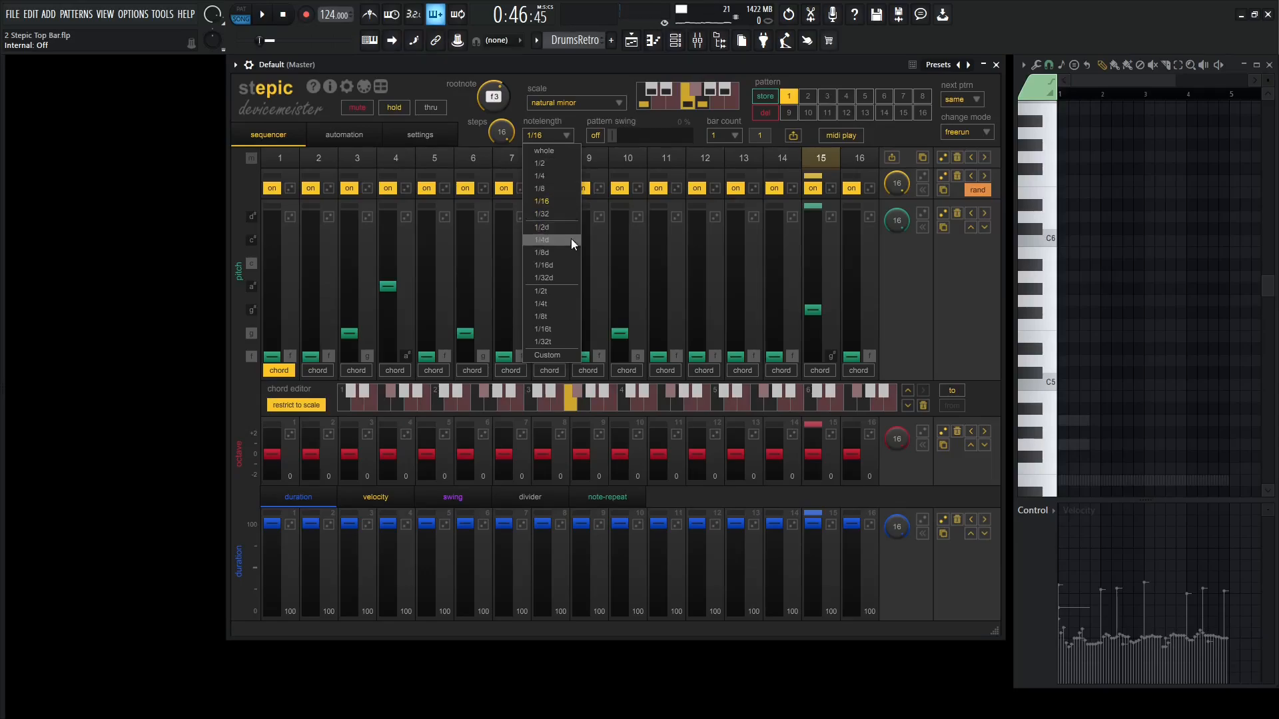
click(564, 356)
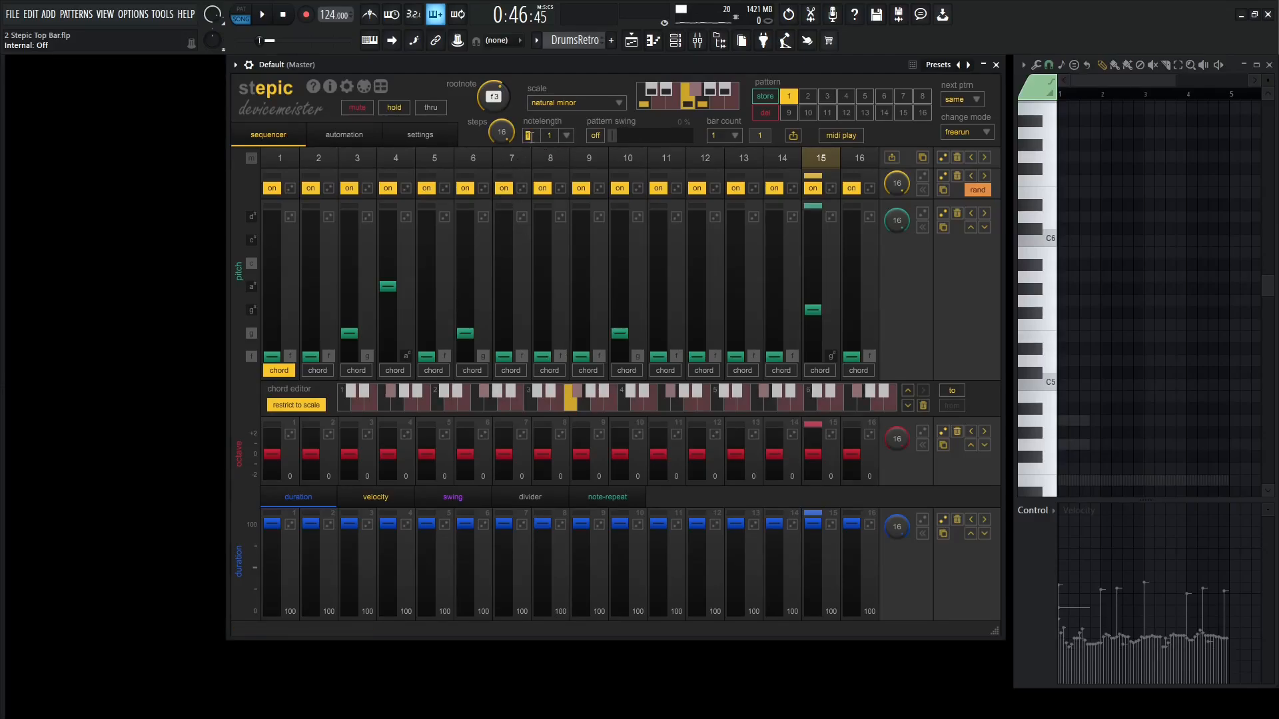
text(9)
text(1)
click(547, 135)
text(99)
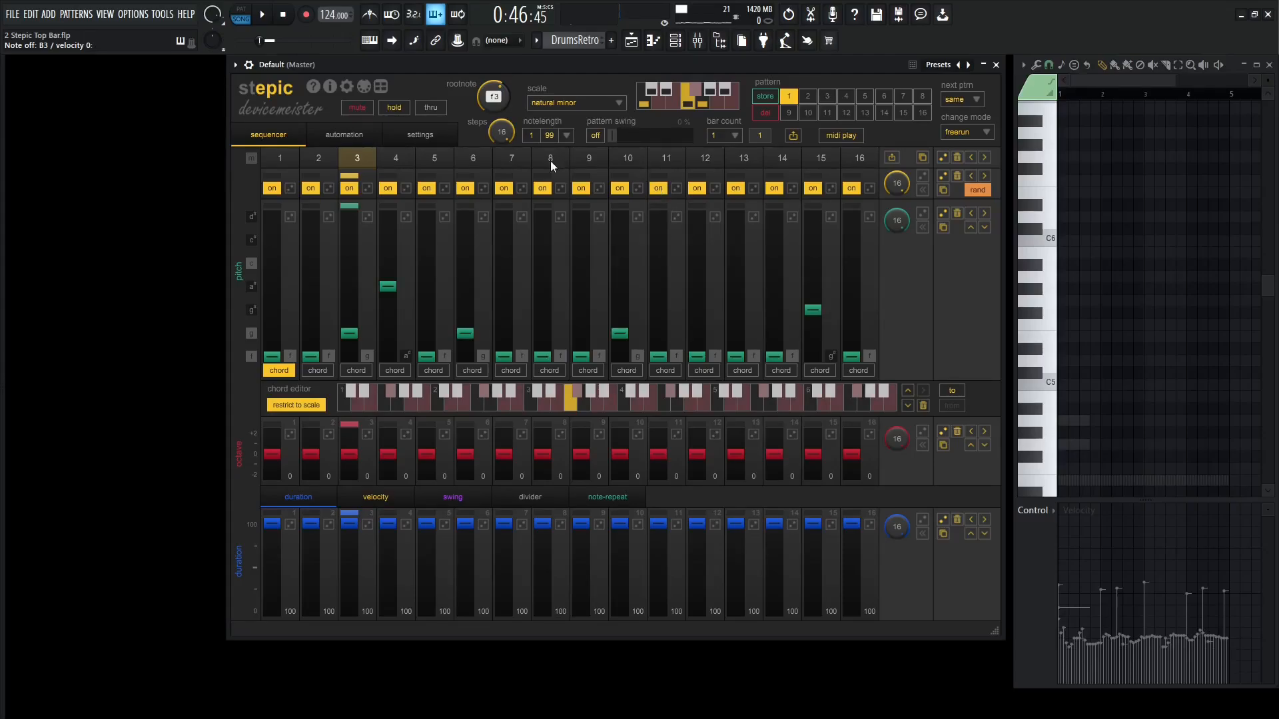
Step: Set the note length back to 1/16, play the song to hear it, and stop playback
click(566, 137)
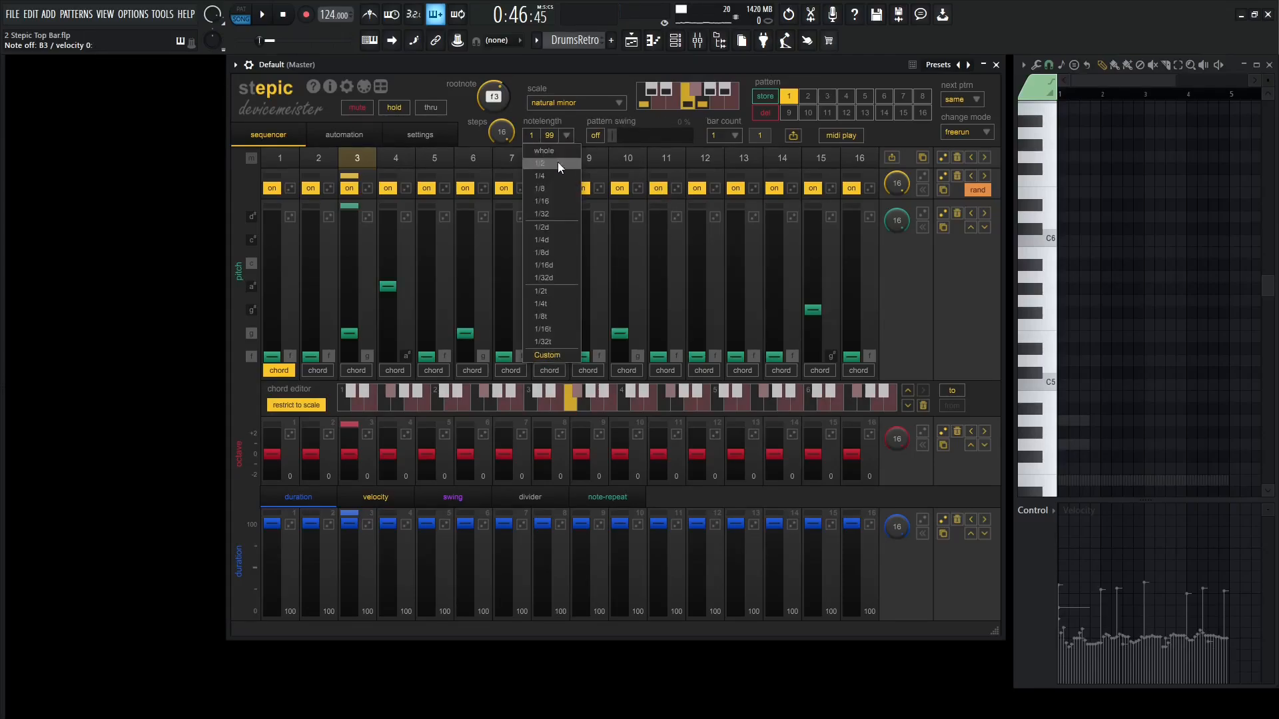
click(558, 199)
key(space)
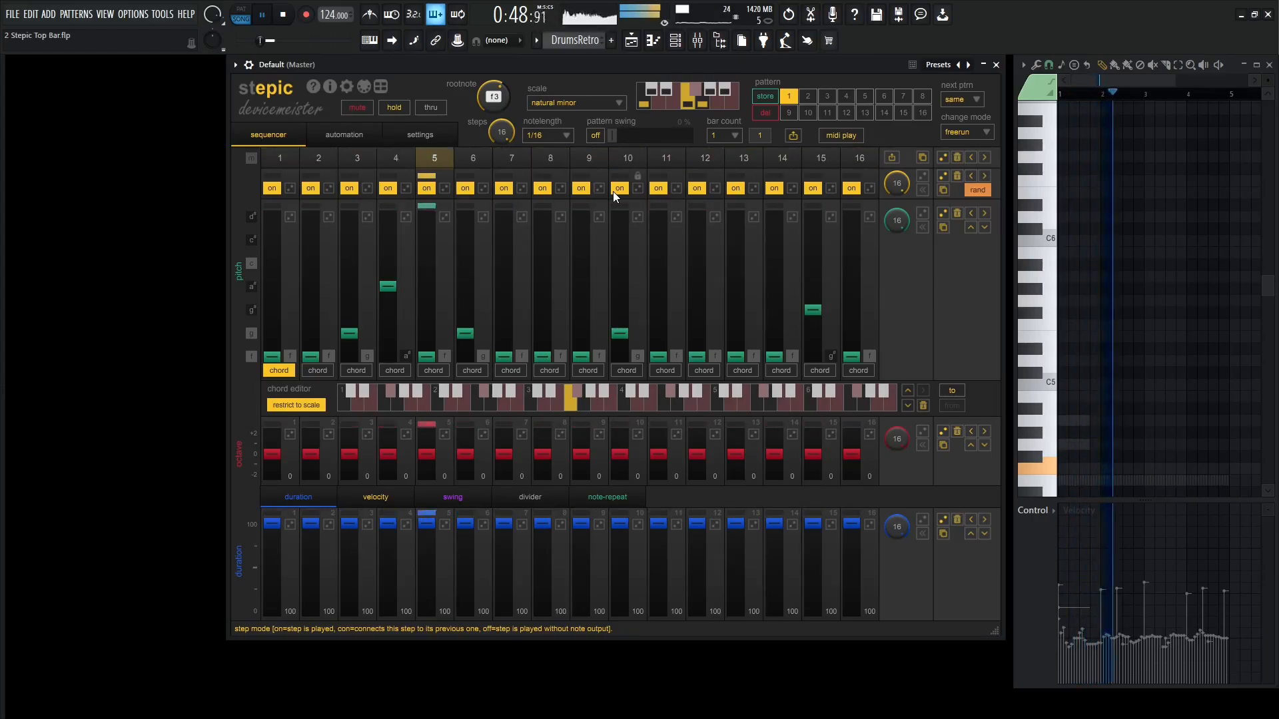
key(space)
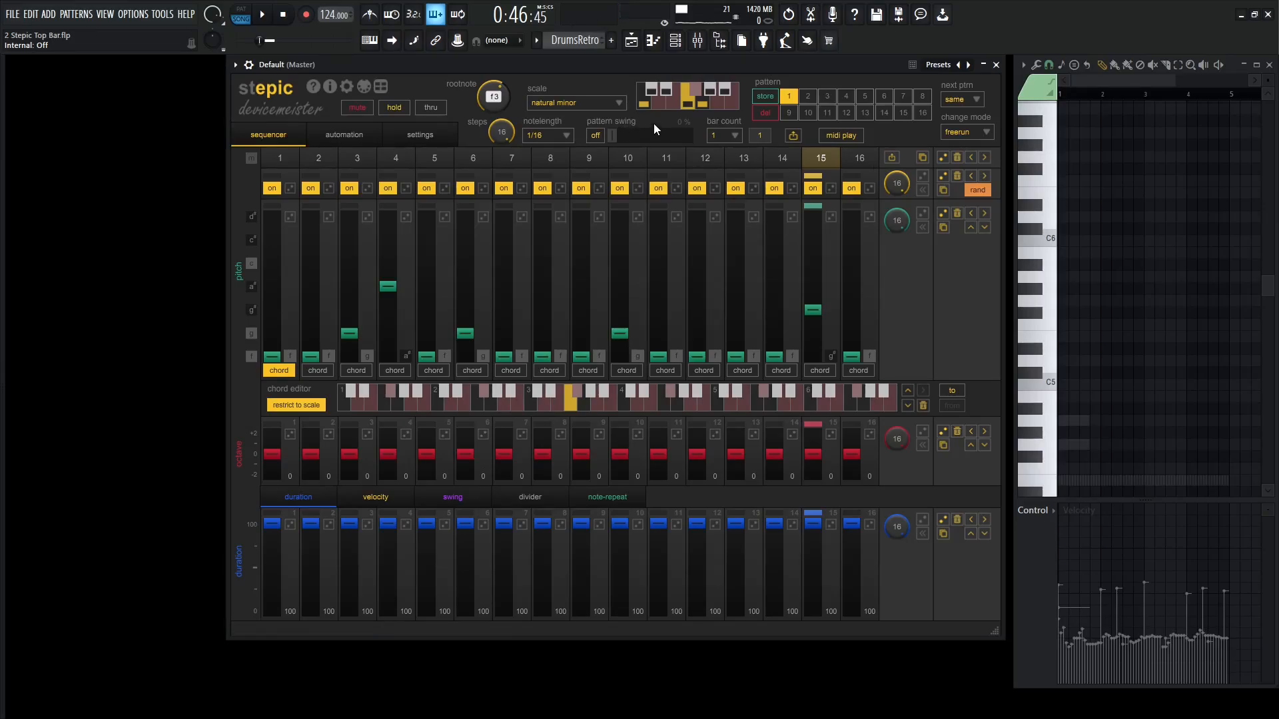
Step: Enable pattern swing at 16 % with a 1/8 note length, auditioning the pattern during playback
click(595, 136)
click(558, 138)
click(556, 188)
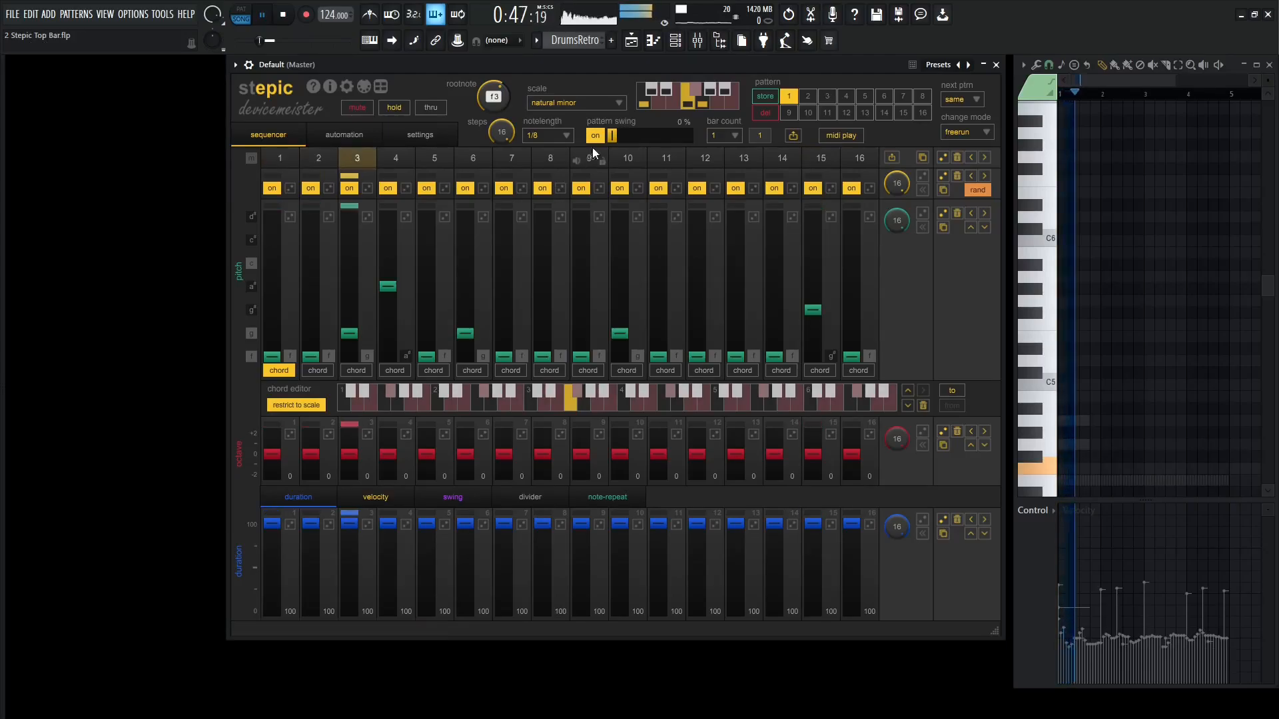
mouse_move(613, 135)
mouse_down()
mouse_move(690, 143)
mouse_move(593, 138)
mouse_move(615, 135)
mouse_up()
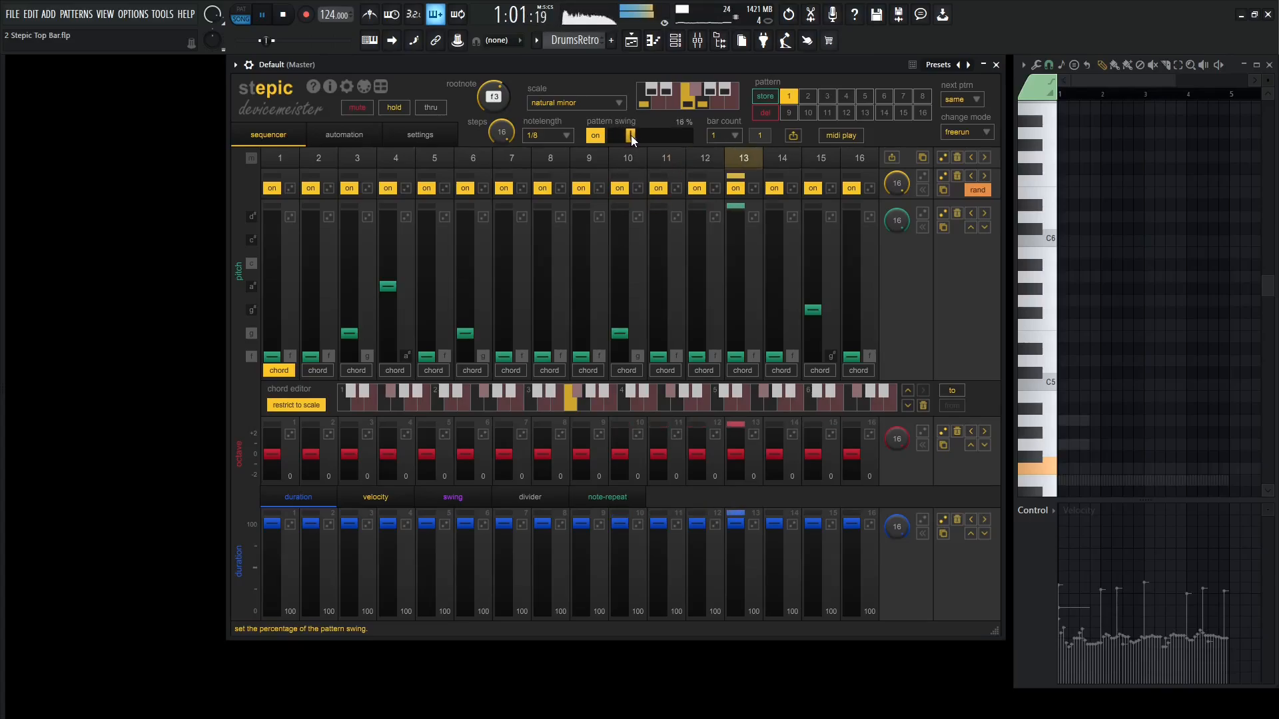
key(space)
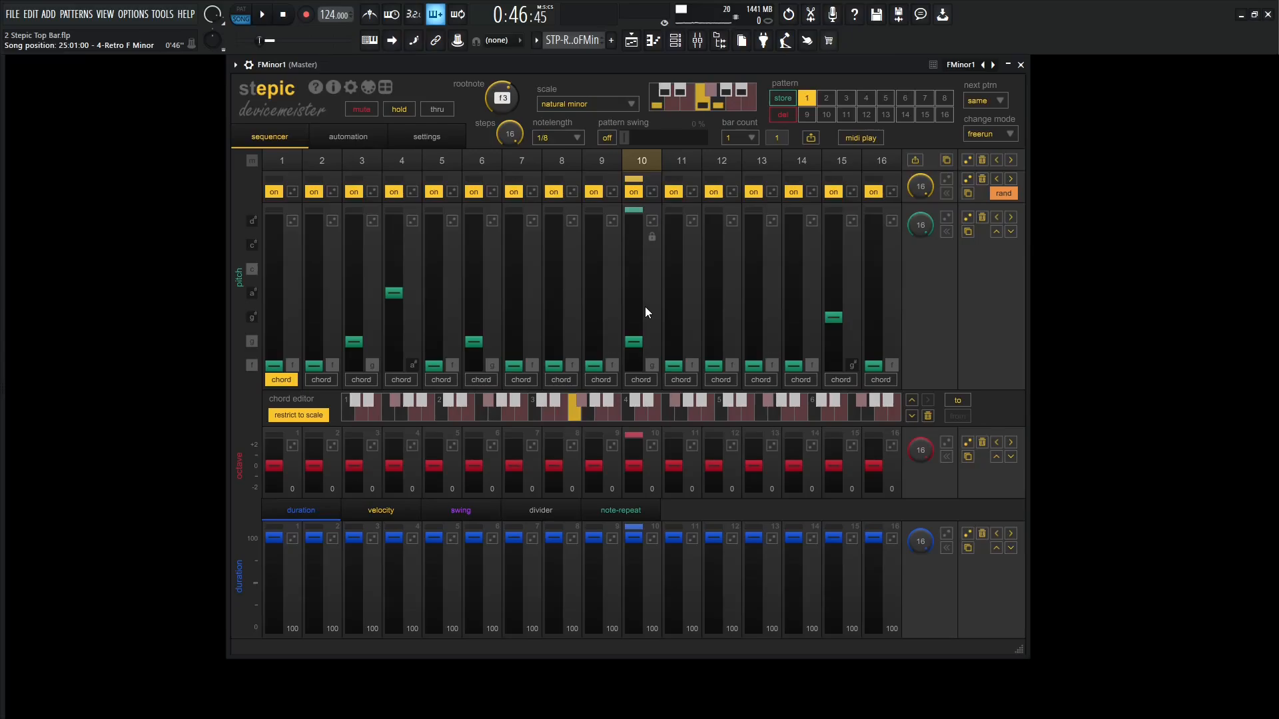
Step: Store the current pattern in slot 3, and switch between slots 4, 1 and 3 to compare them
click(785, 98)
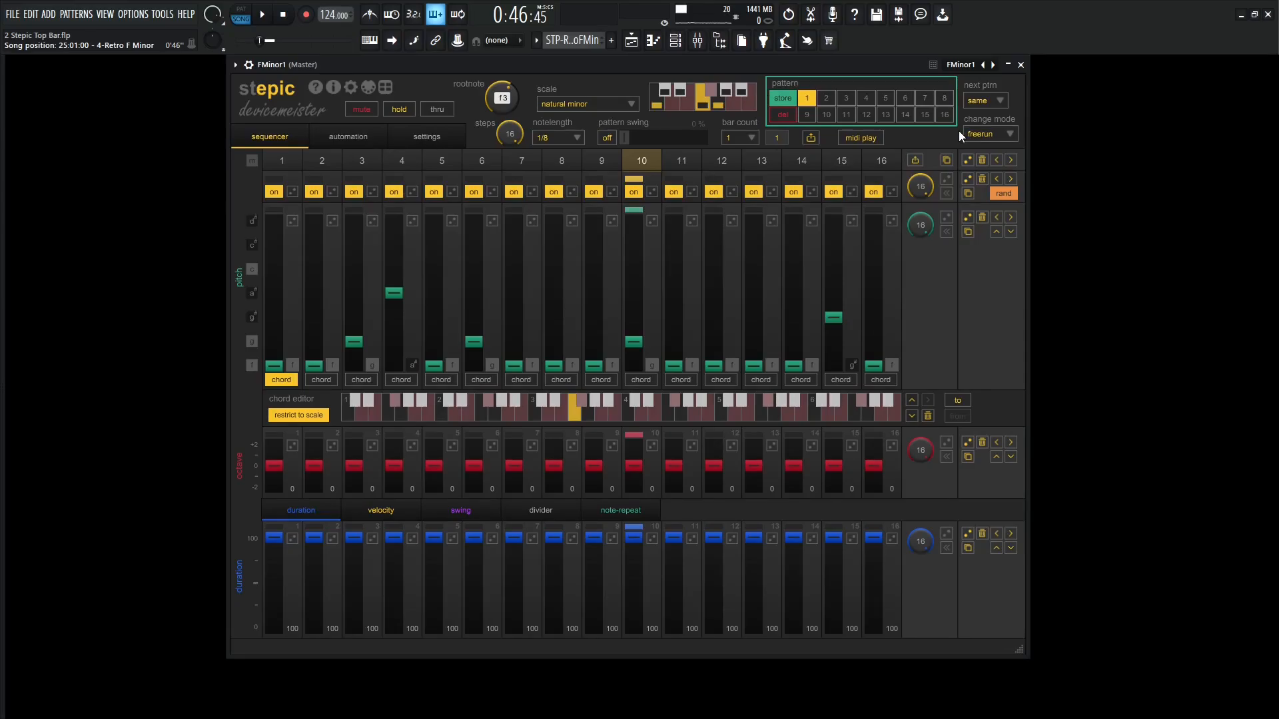
click(841, 97)
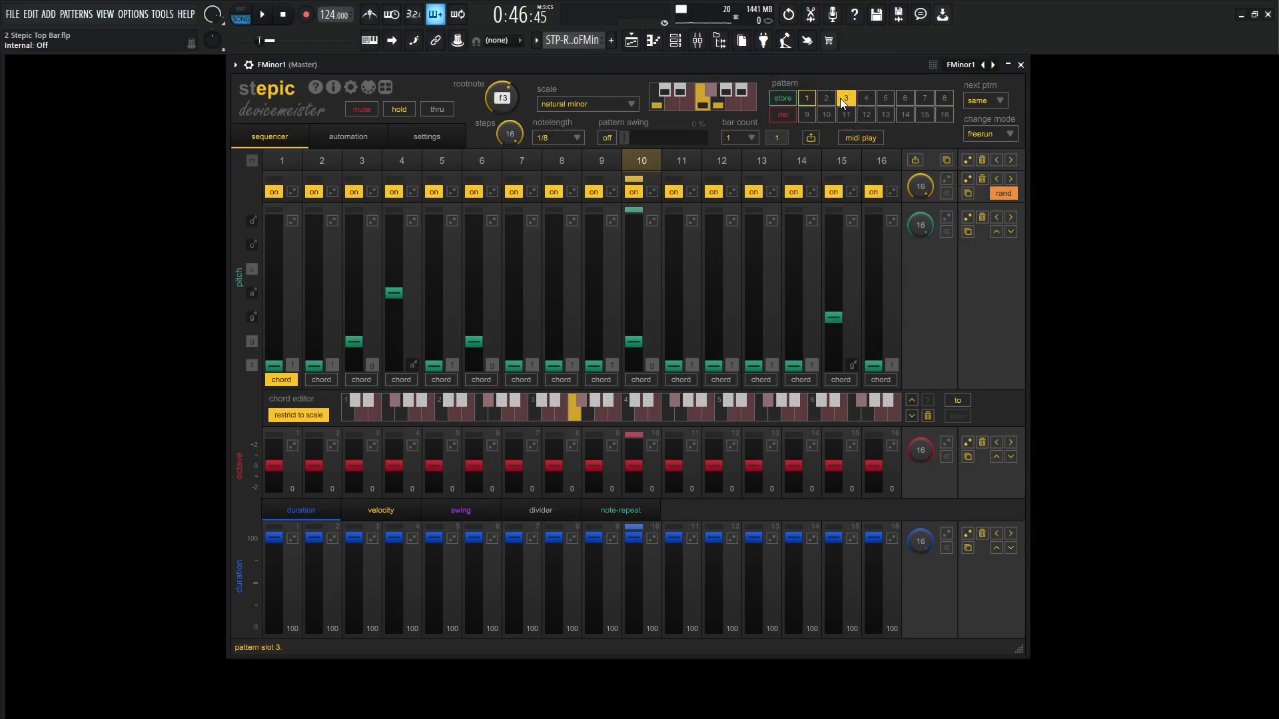
click(864, 98)
click(803, 97)
click(846, 98)
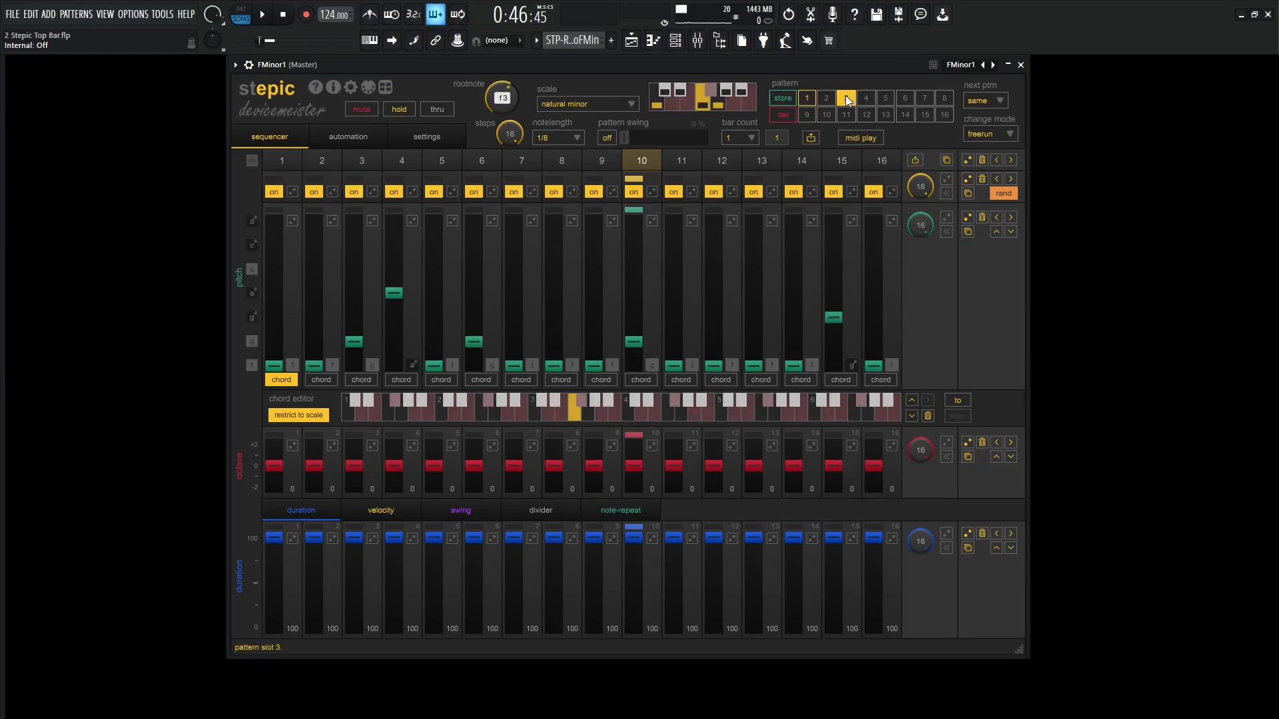
Step: Delete the pattern in slot 3 and return to pattern 1
click(789, 115)
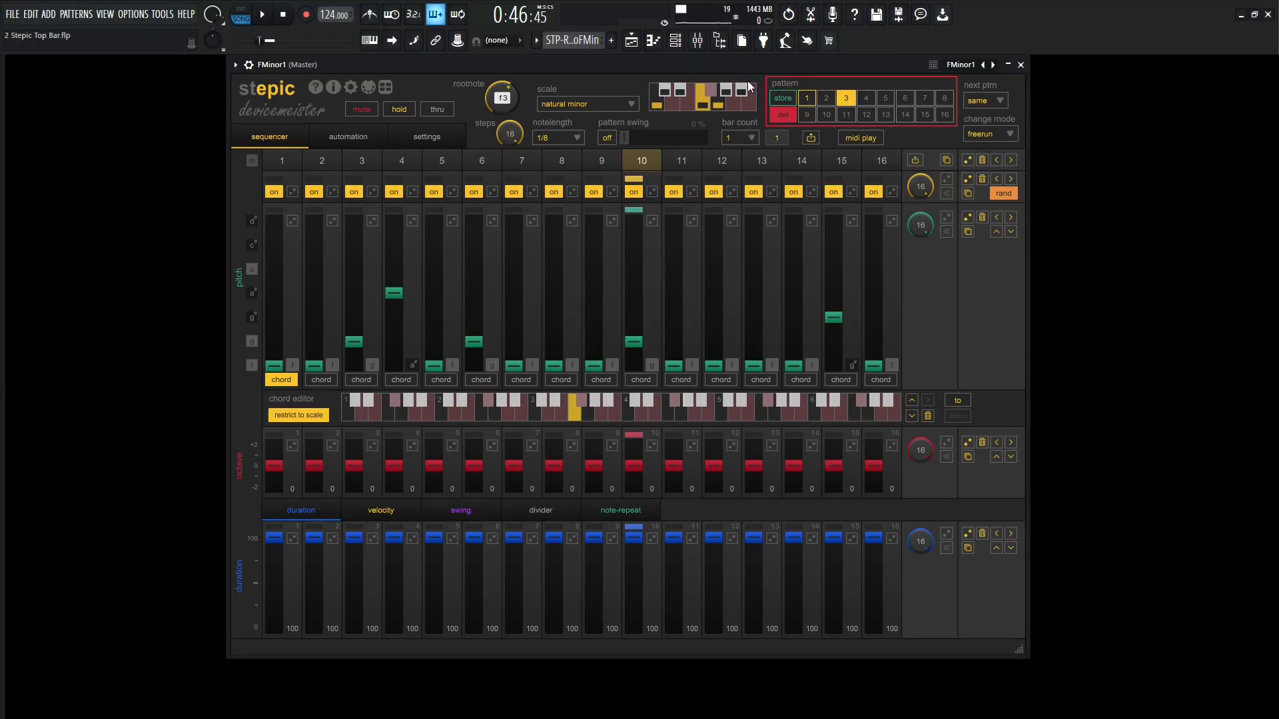
click(847, 98)
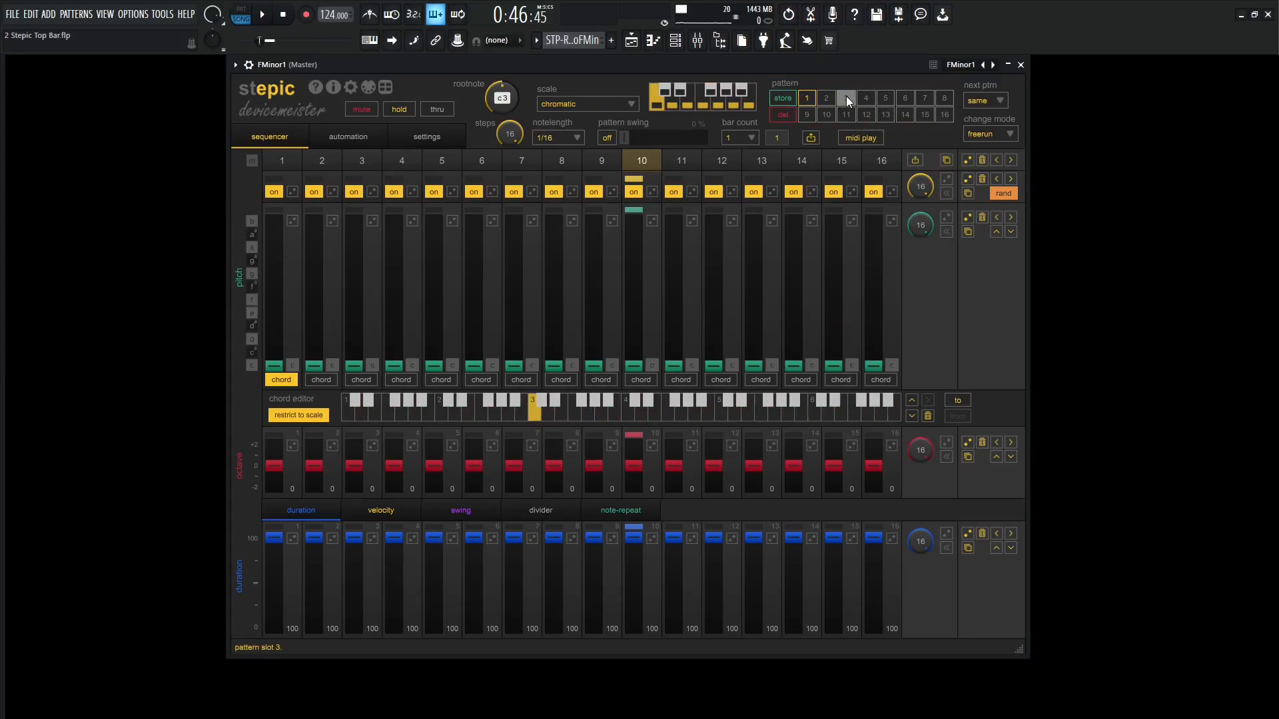
click(809, 97)
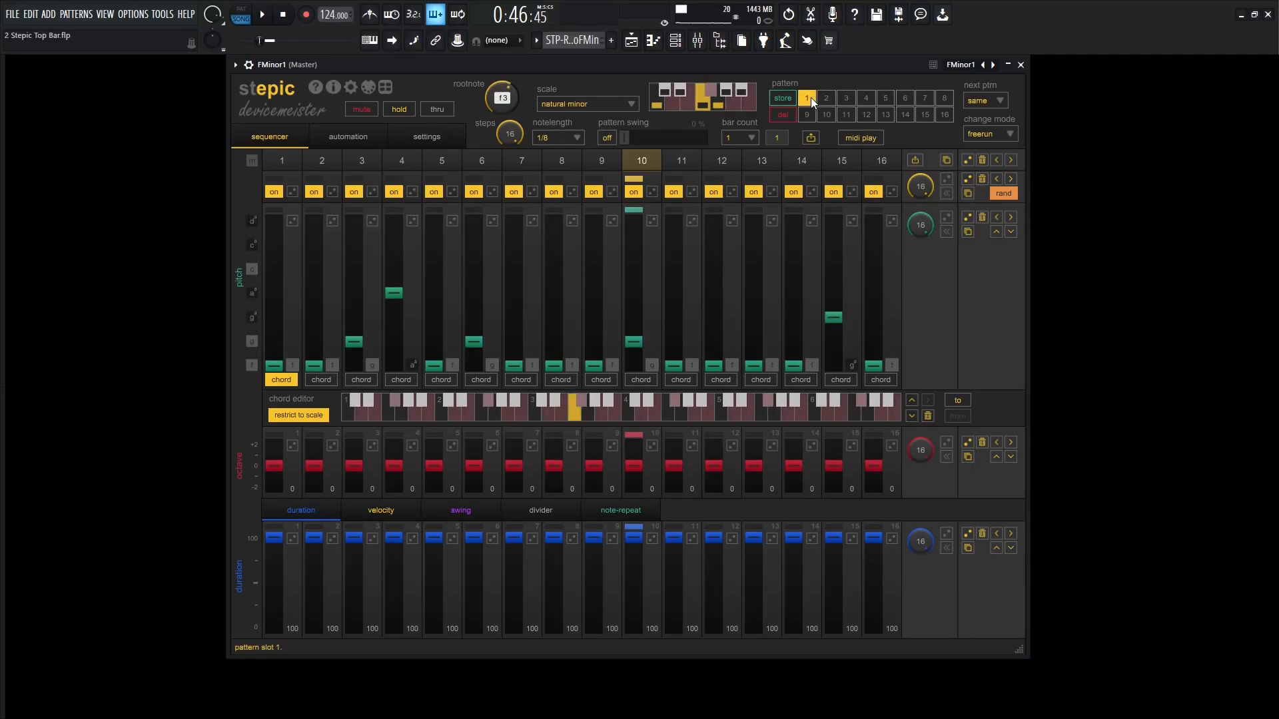
Step: Copy pattern 1 to slots 3, 4 and 7, check the copies by switching slots, and return to pattern 1
right_click(810, 97)
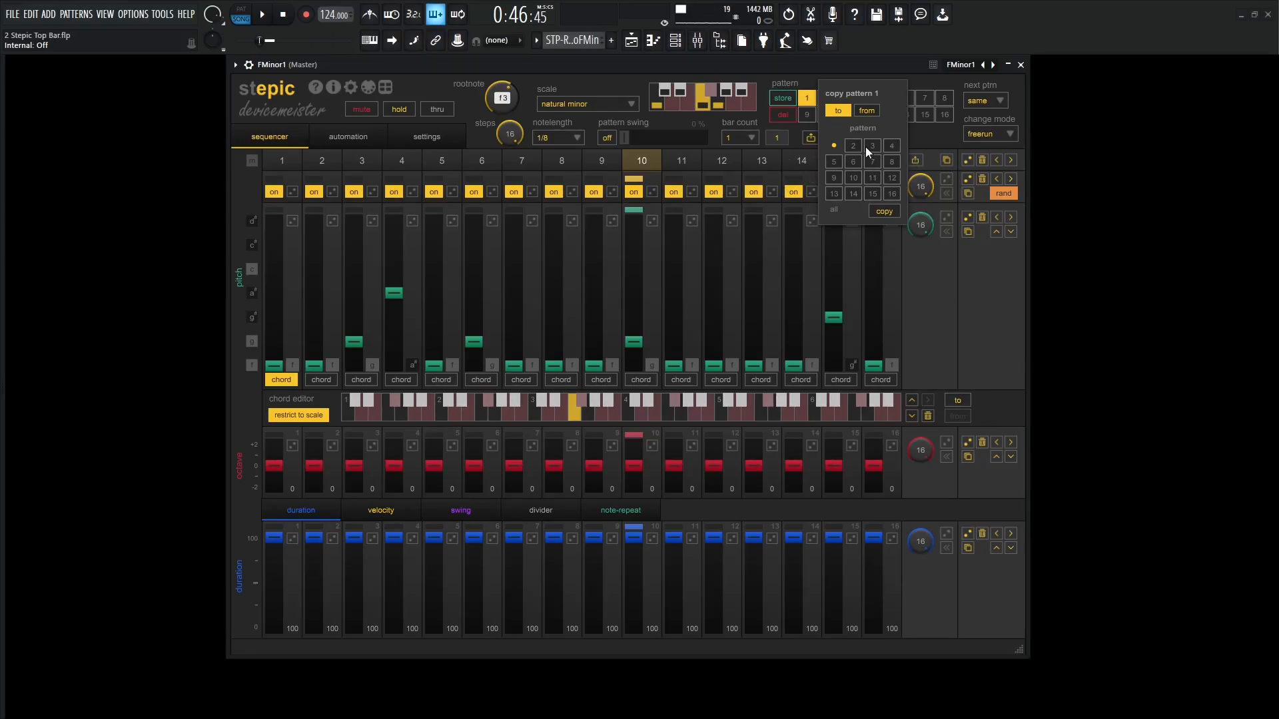
click(889, 213)
click(848, 101)
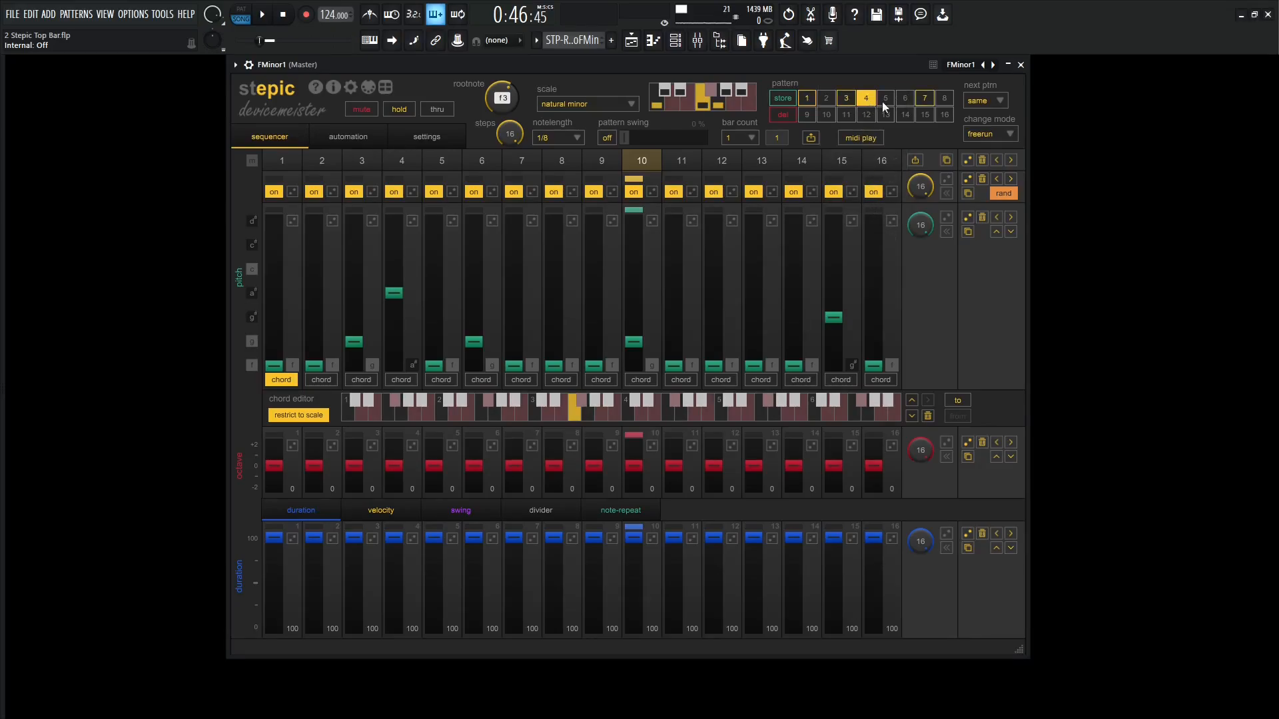
click(925, 98)
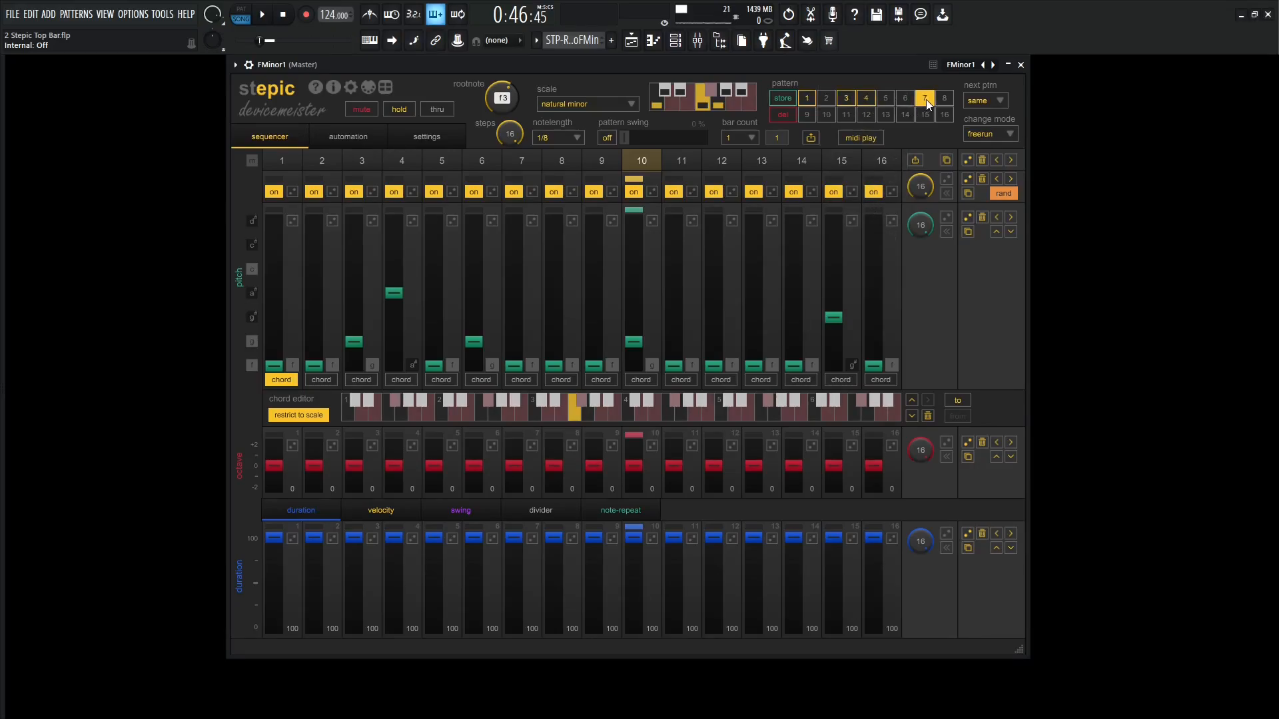
click(807, 99)
Step: Play the song while switching through pattern slots 3, 4 and 7, and stop playback
key(space)
click(847, 100)
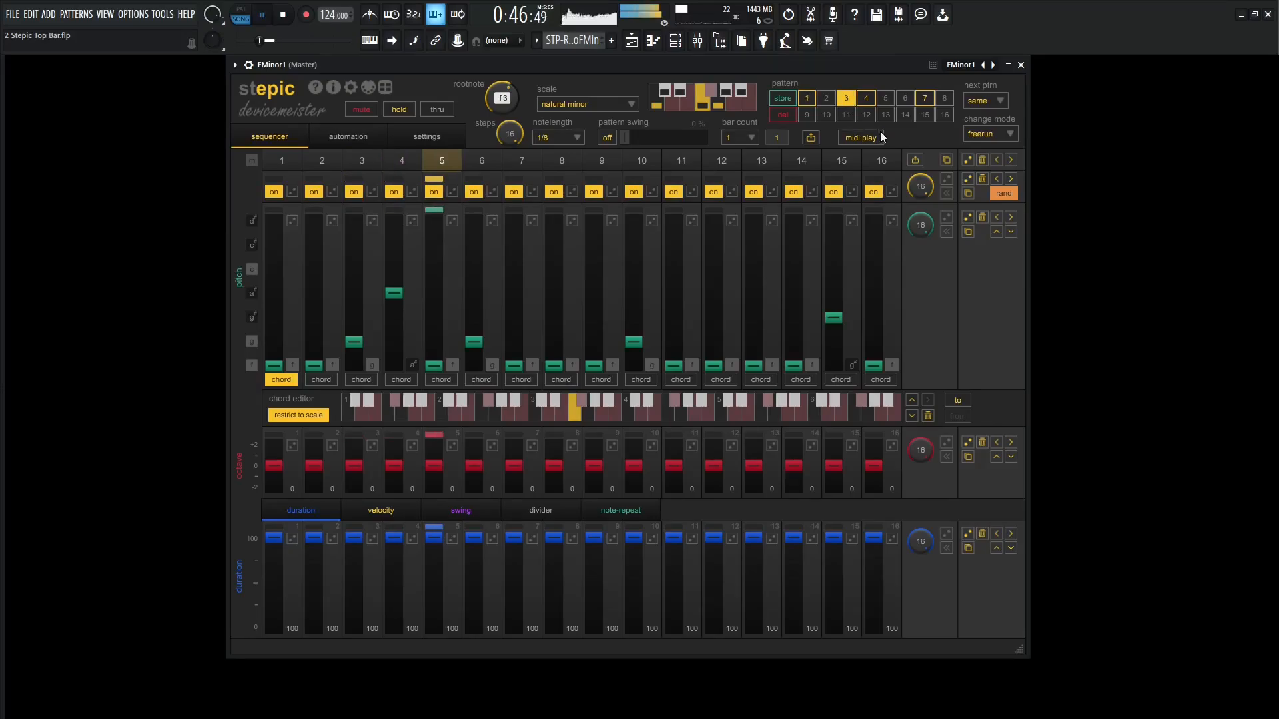
click(865, 98)
click(923, 98)
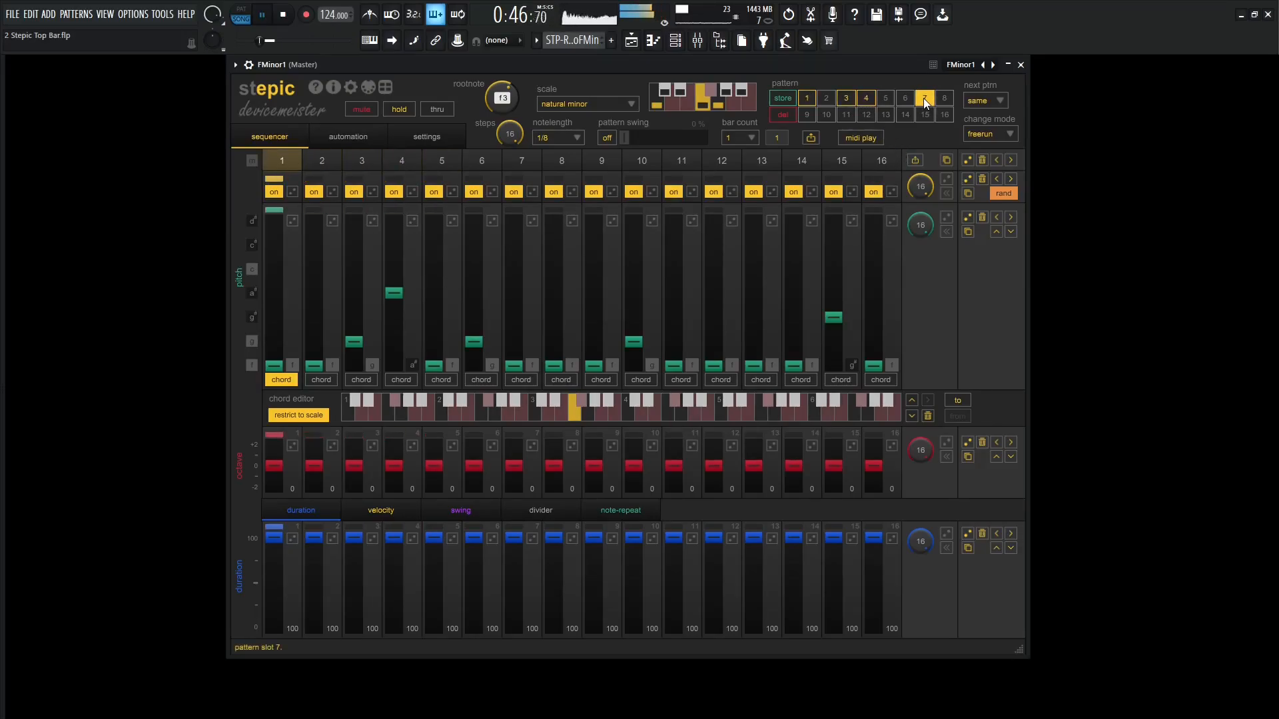
key(space)
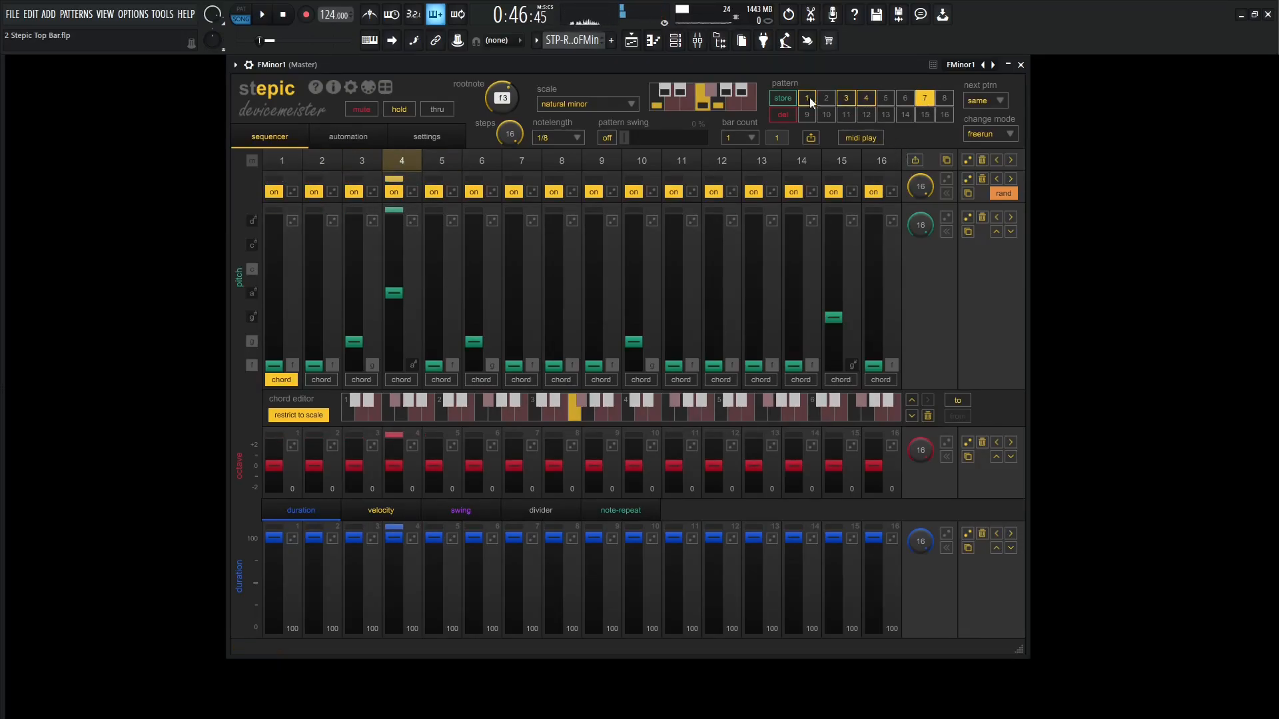
Step: Return to pattern 1, start playback, and set its note length to 1/16
click(809, 98)
key(space)
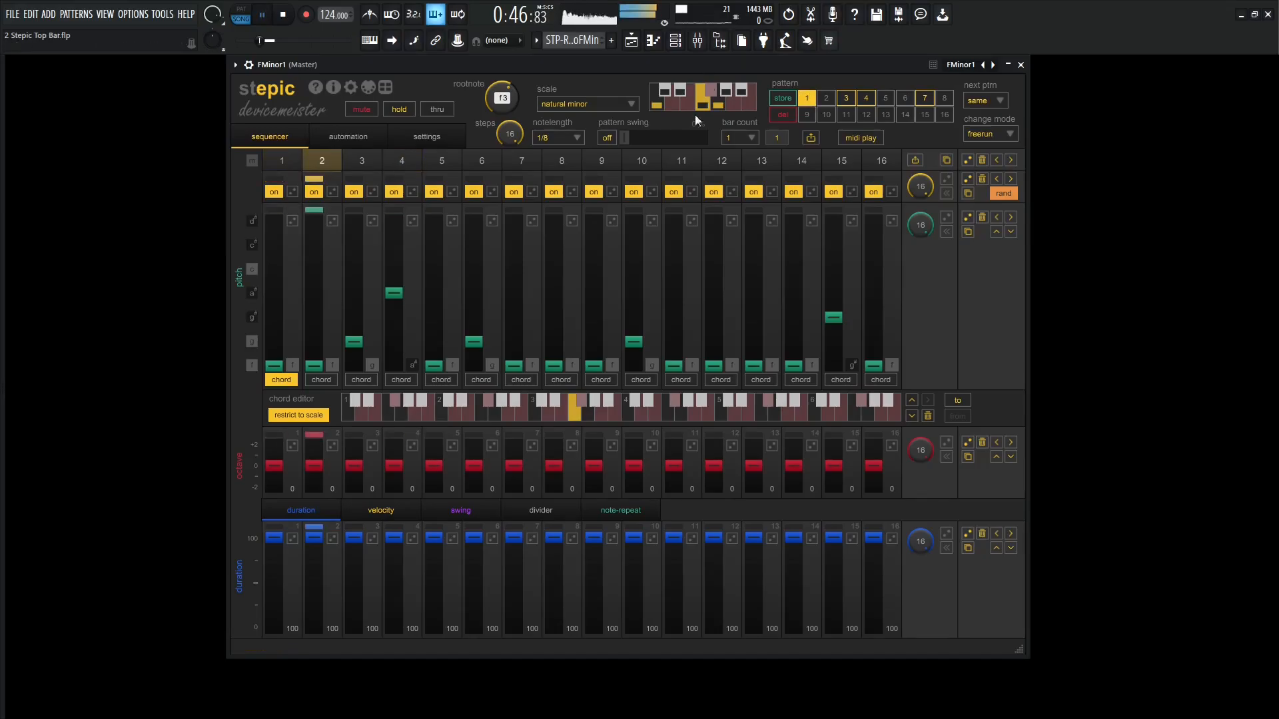
click(558, 138)
click(570, 204)
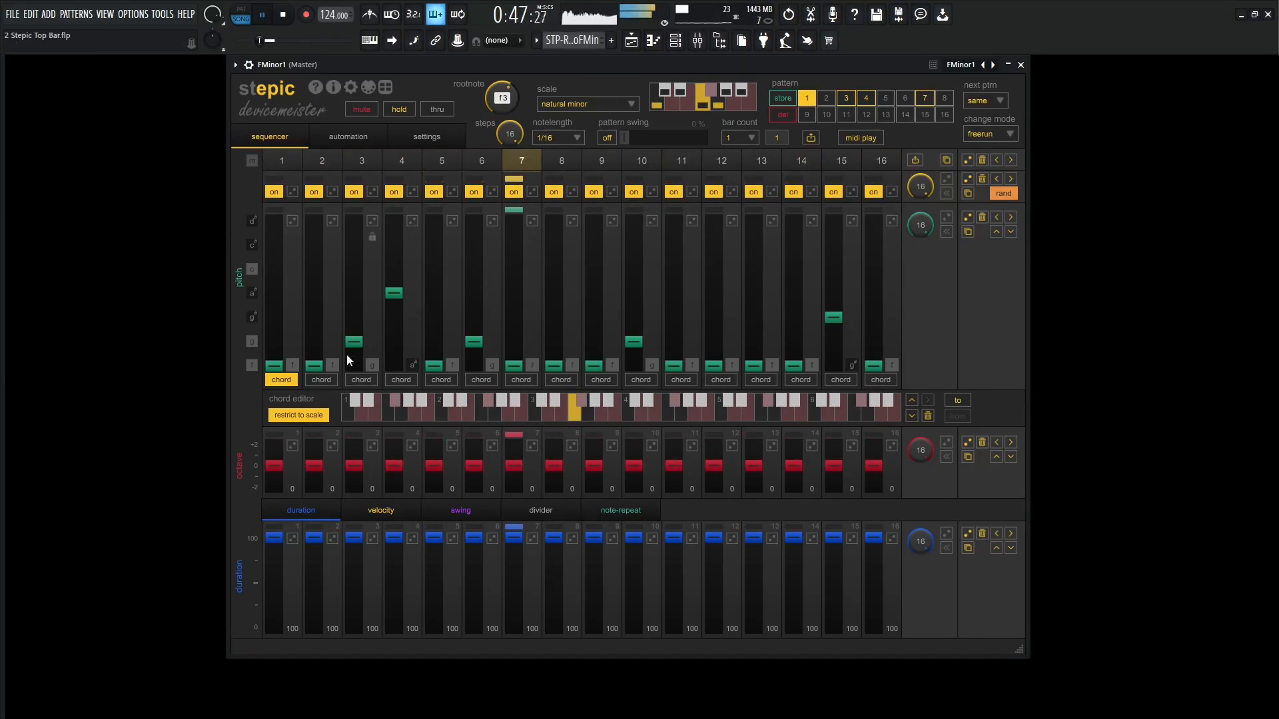
Step: Change pattern 1's pitches: steps 2 and 12 to G, steps 3 and 13 to G#, and steps 4, 10, 11 and 15 to F
mouse_move(317, 365)
mouse_down()
mouse_move(320, 345)
mouse_move(357, 318)
mouse_move(394, 365)
mouse_up()
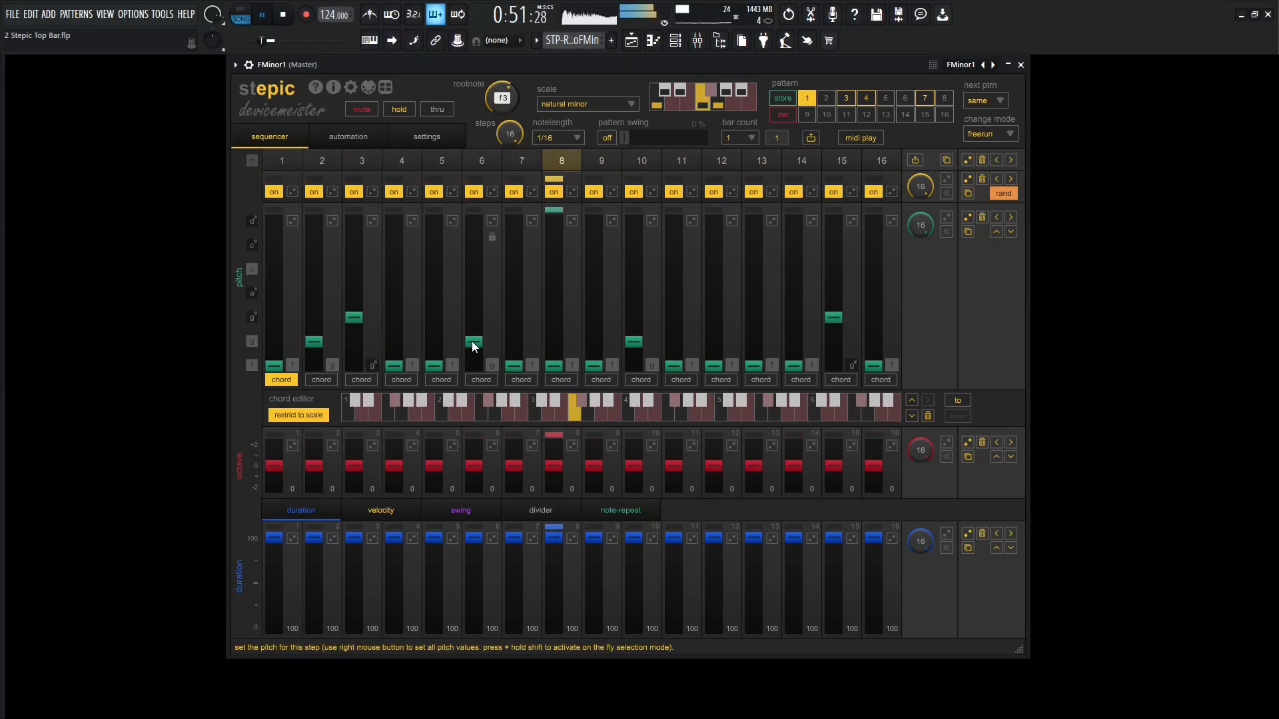
drag(633, 345, 635, 365)
mouse_move(674, 364)
mouse_down()
mouse_move(674, 345)
mouse_move(751, 320)
mouse_up()
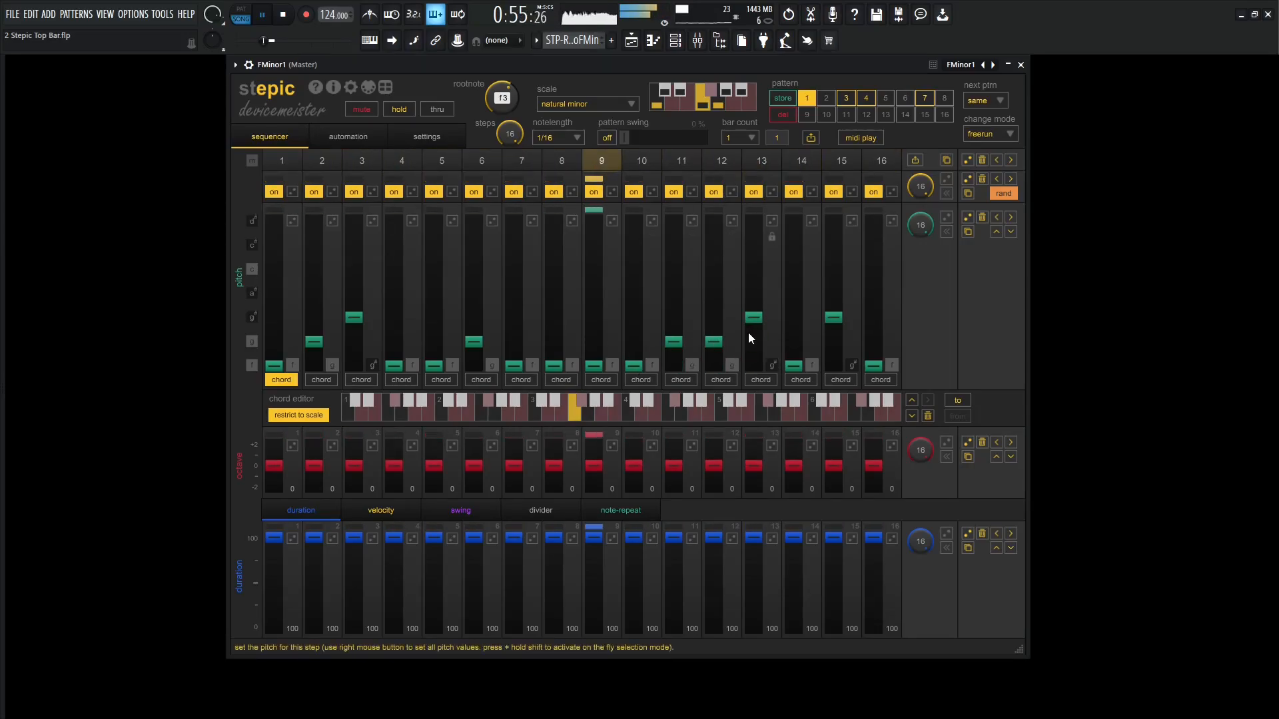
drag(674, 343, 675, 365)
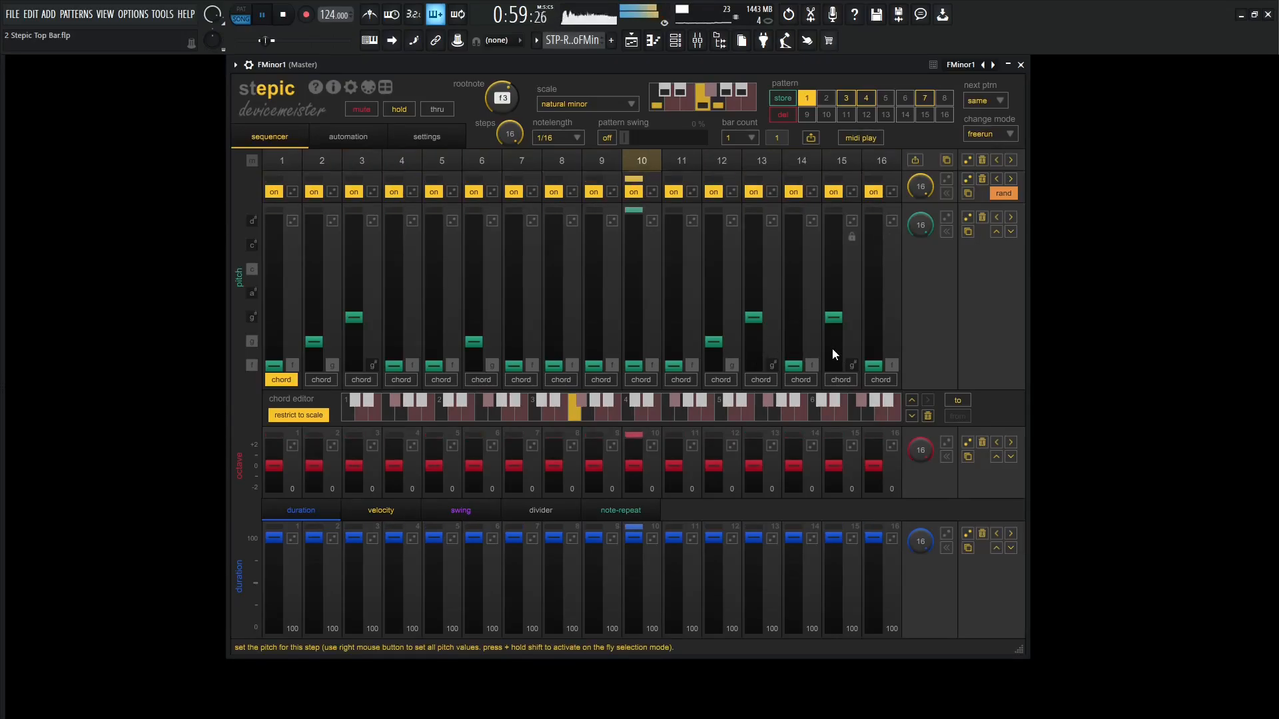
drag(836, 321, 838, 359)
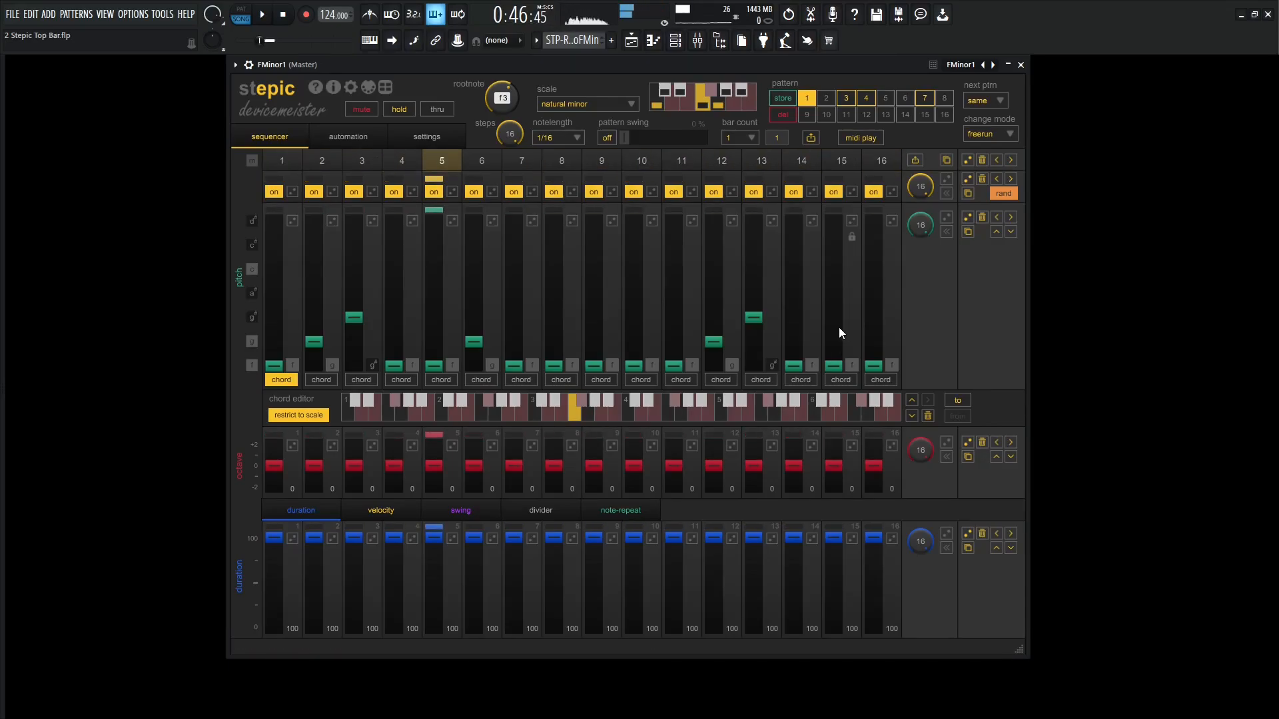
Step: Switch to pattern 3 and set its note length to 1/16
click(846, 97)
click(576, 137)
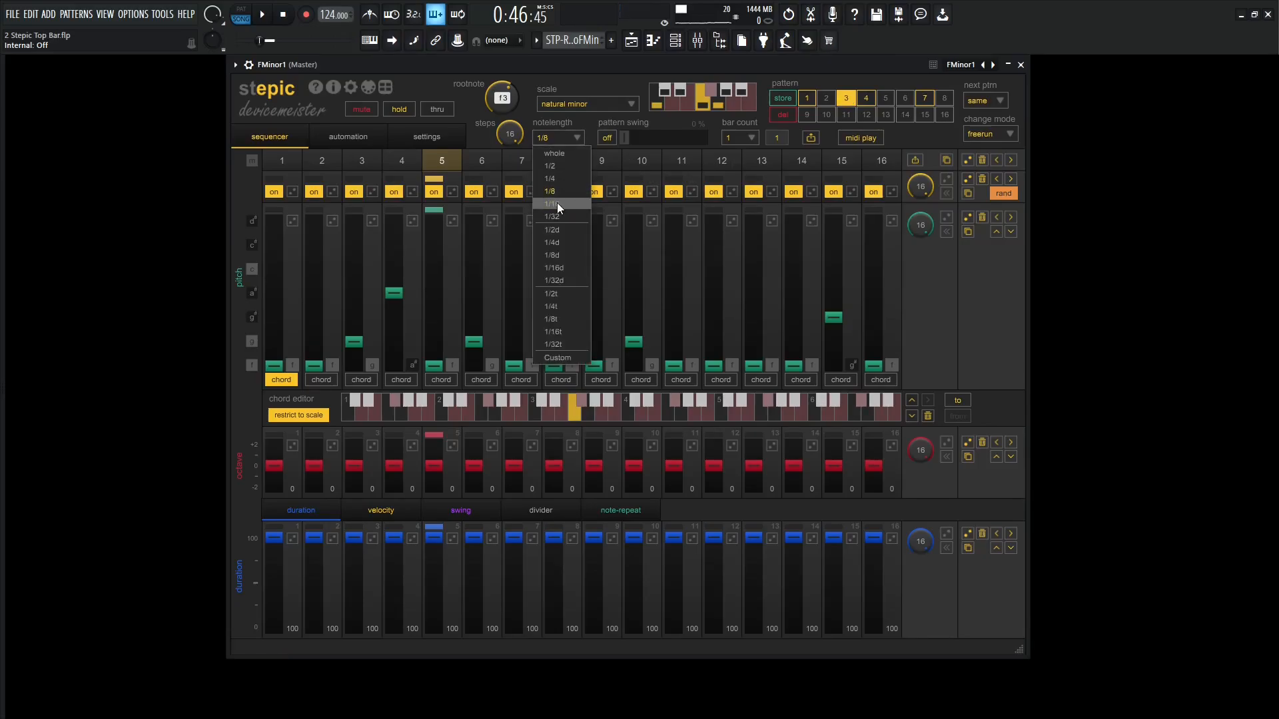
click(557, 203)
Step: Set the pitch of pattern 3's step 3 to F and step 6 to G#, auditioning the changes
click(358, 365)
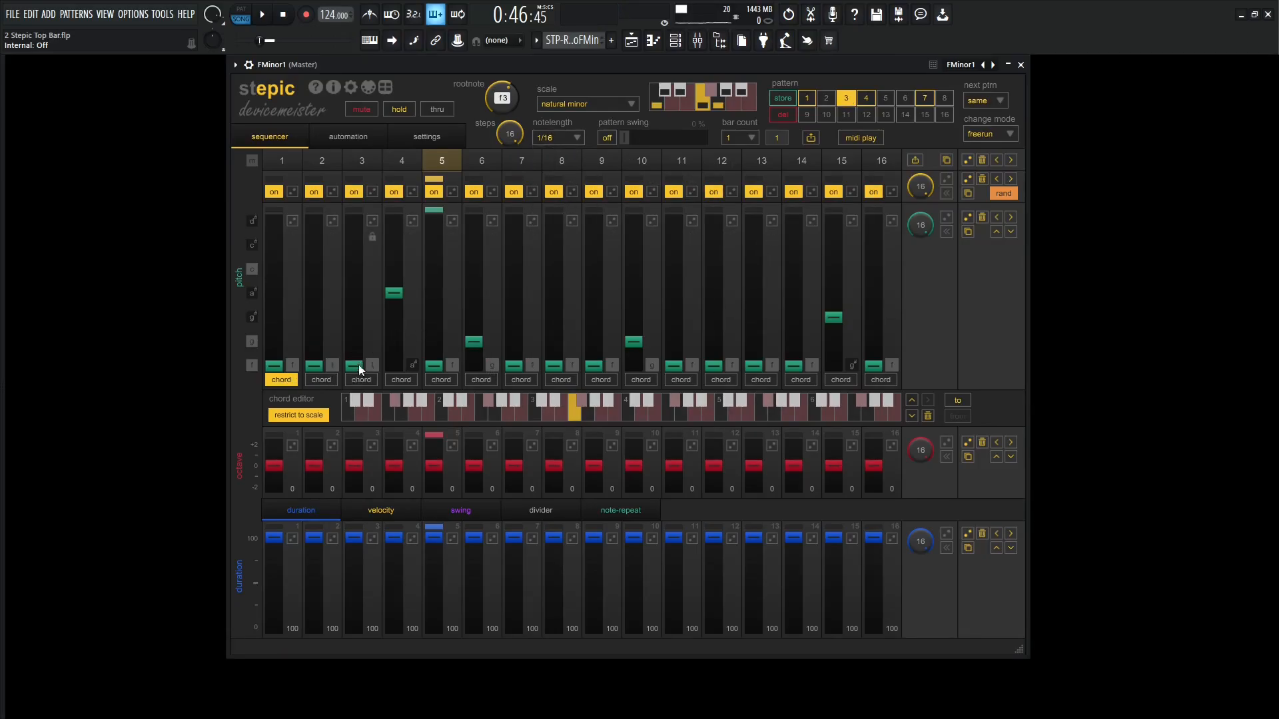
key(space)
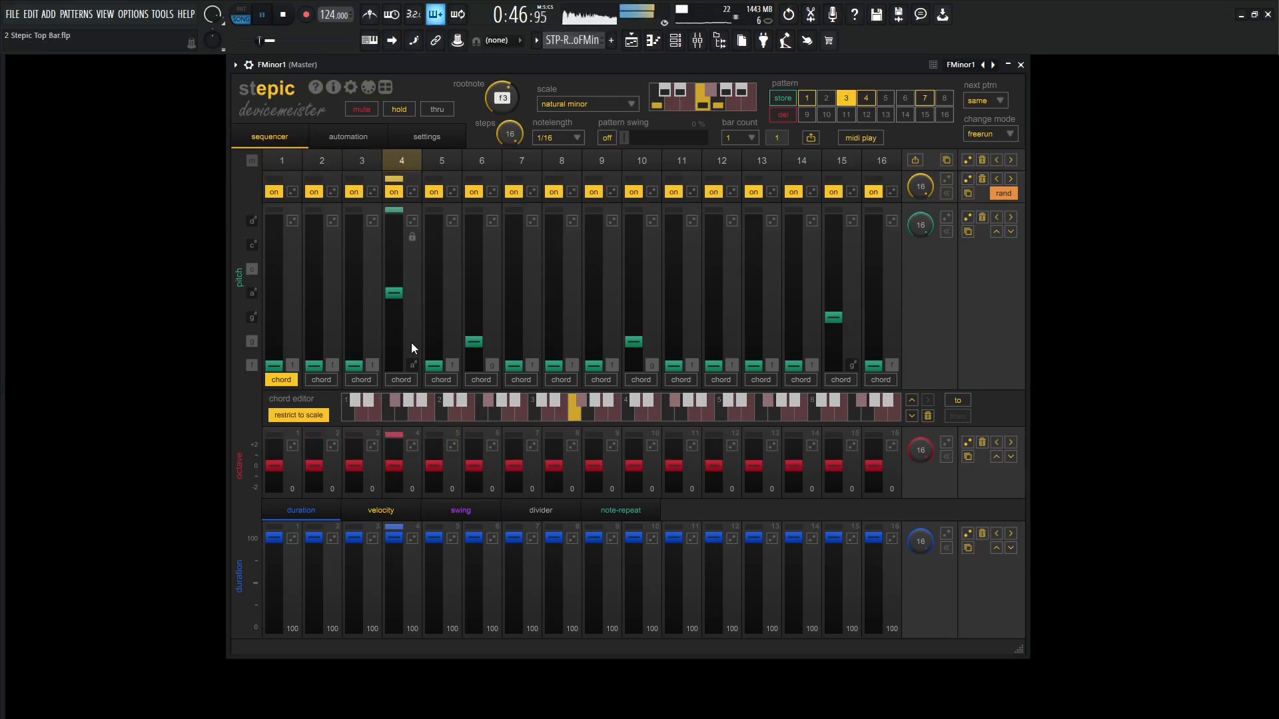
click(478, 361)
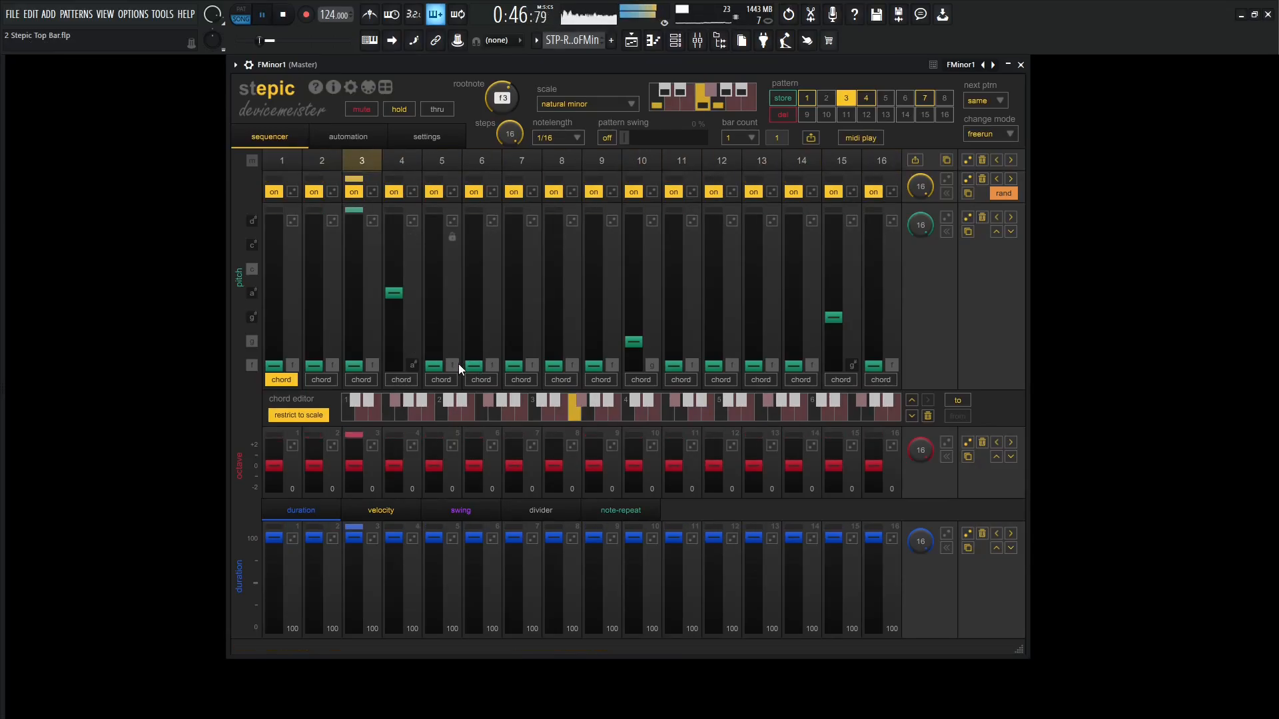
key(space)
key(space)
drag(474, 365, 468, 314)
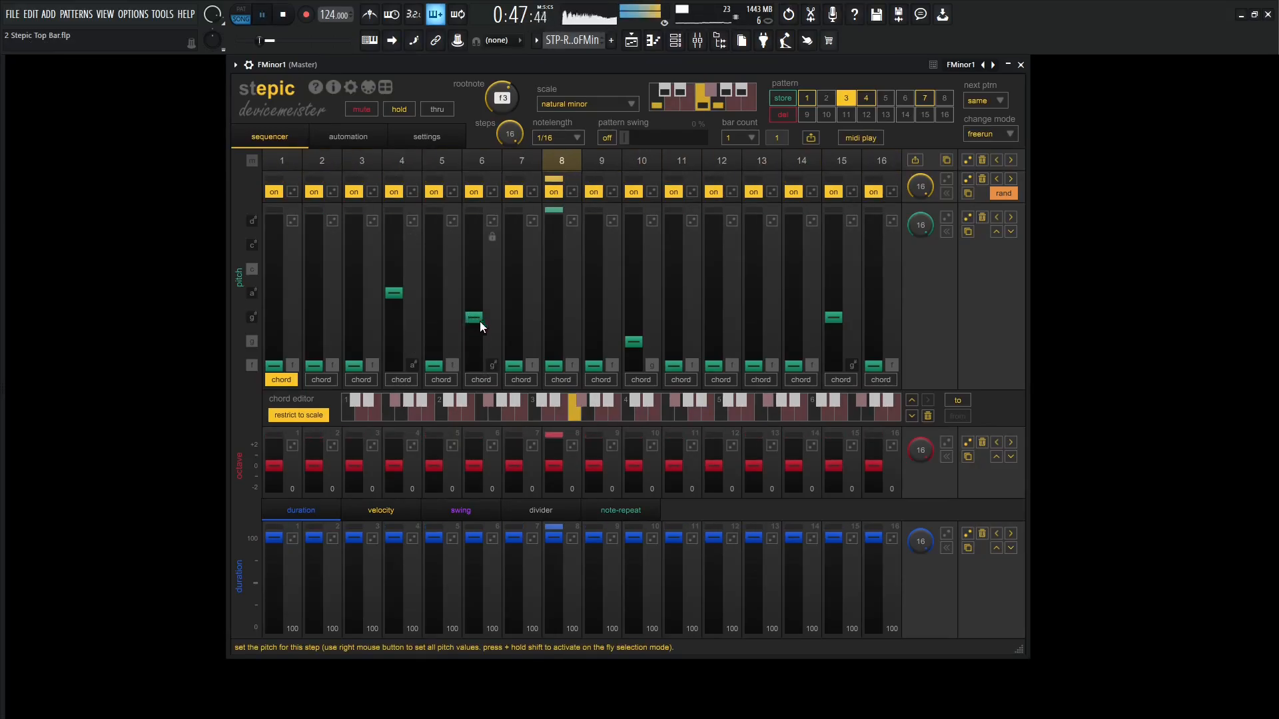
Step: Set pattern 3's pitches on steps 10 and 15 to F, step 12 to G# and step 13 to G, auditioning the changes
click(637, 365)
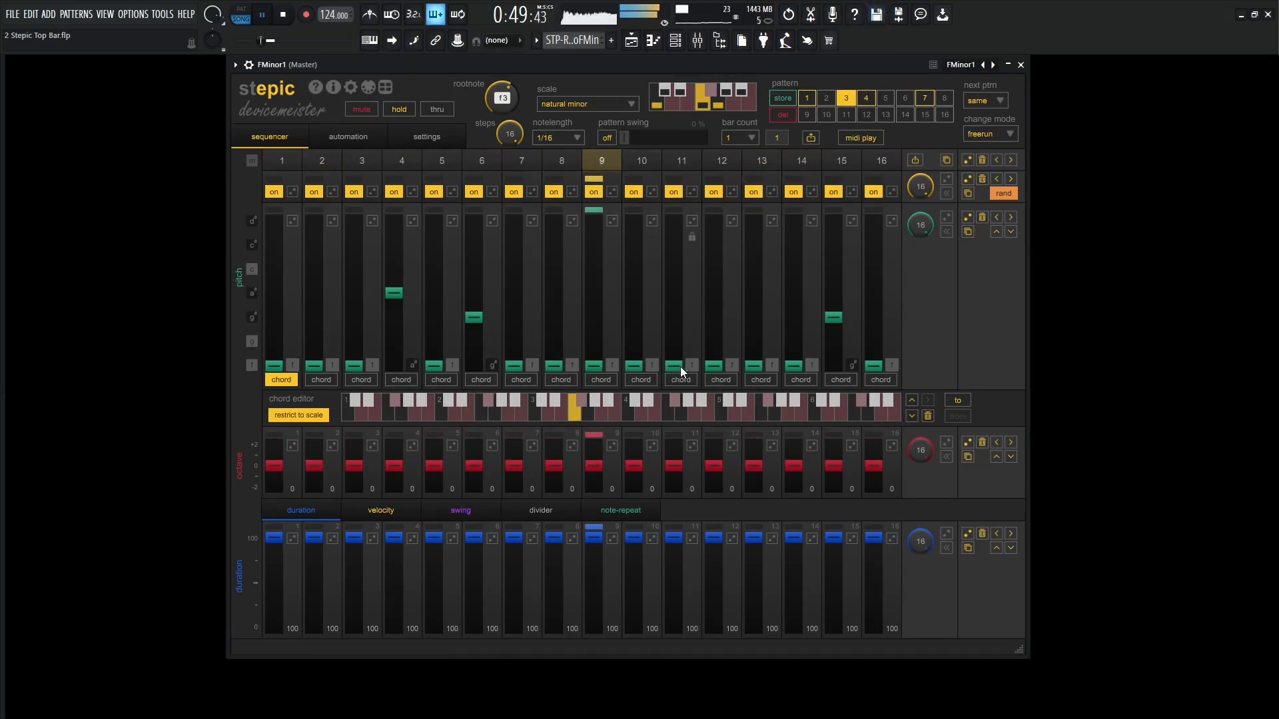
key(space)
drag(712, 366, 709, 325)
key(space)
click(754, 342)
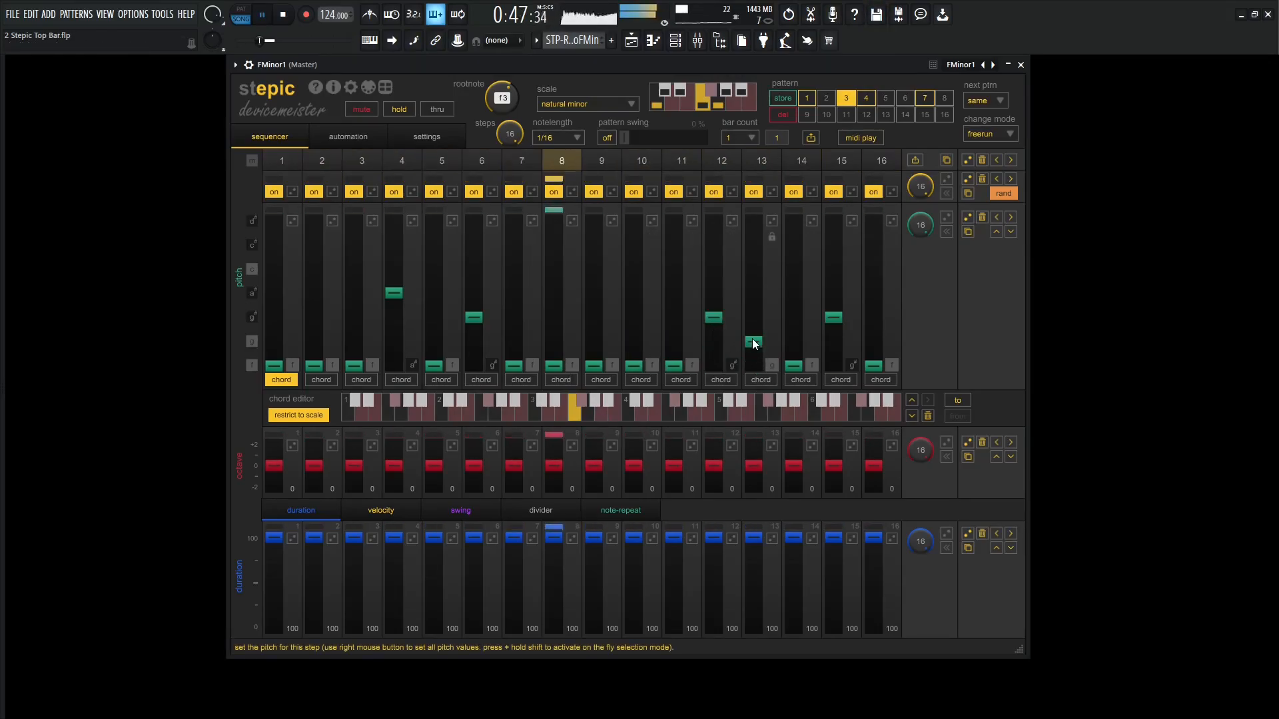
drag(834, 325, 843, 373)
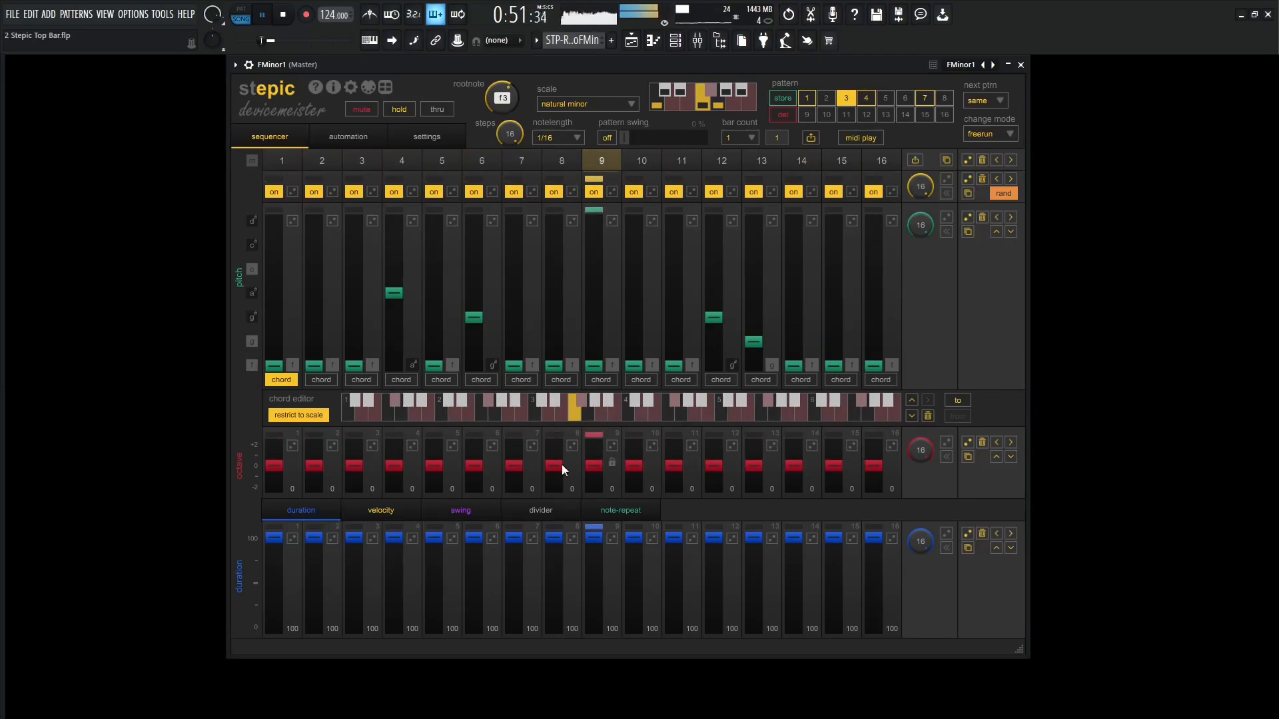
Step: Set the octave of pattern 3's steps 7 and 9 to +1 and step 16 to -1, keeping step 11 at 0
drag(513, 471, 518, 457)
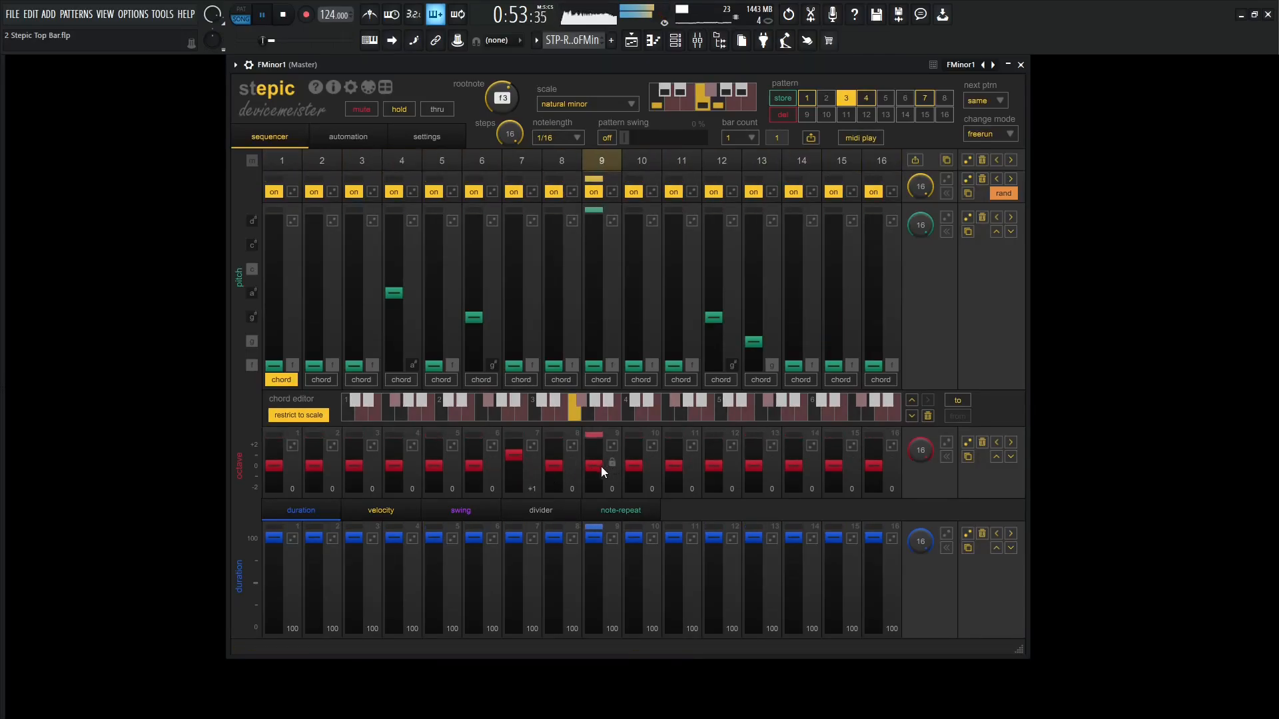
drag(601, 466, 601, 457)
drag(676, 469, 697, 462)
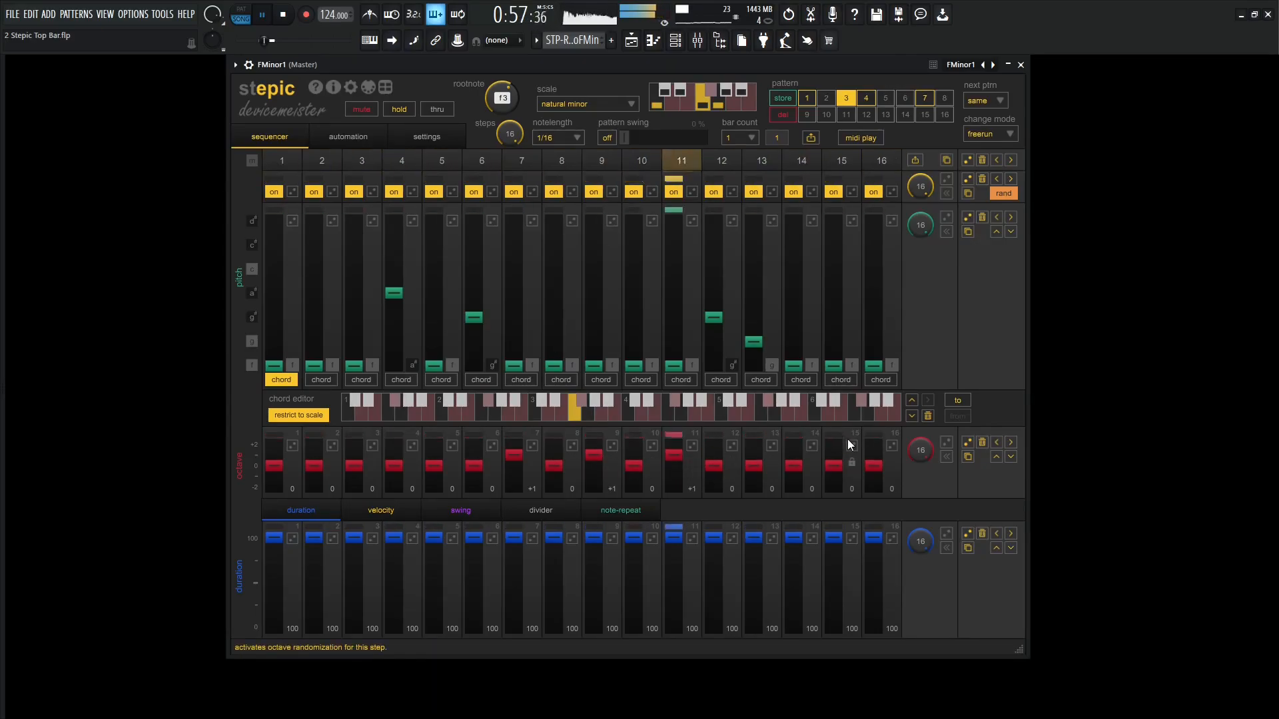
drag(674, 456, 677, 470)
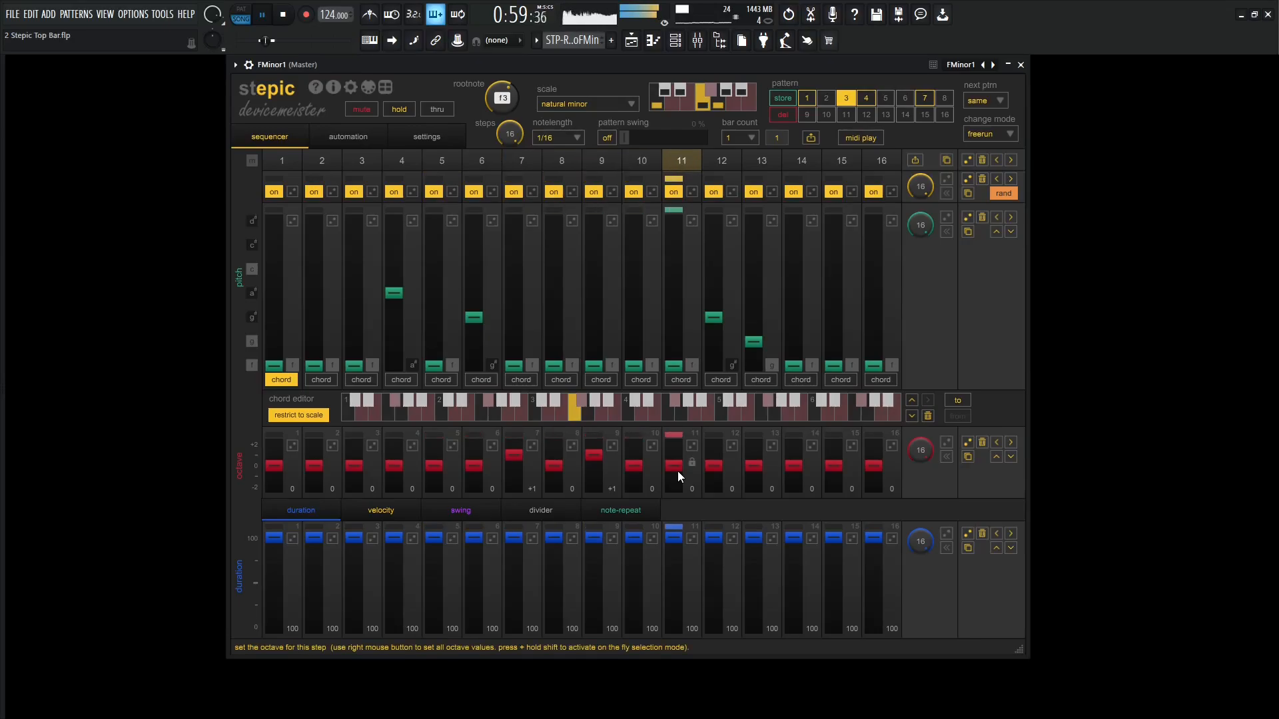
drag(873, 466, 876, 478)
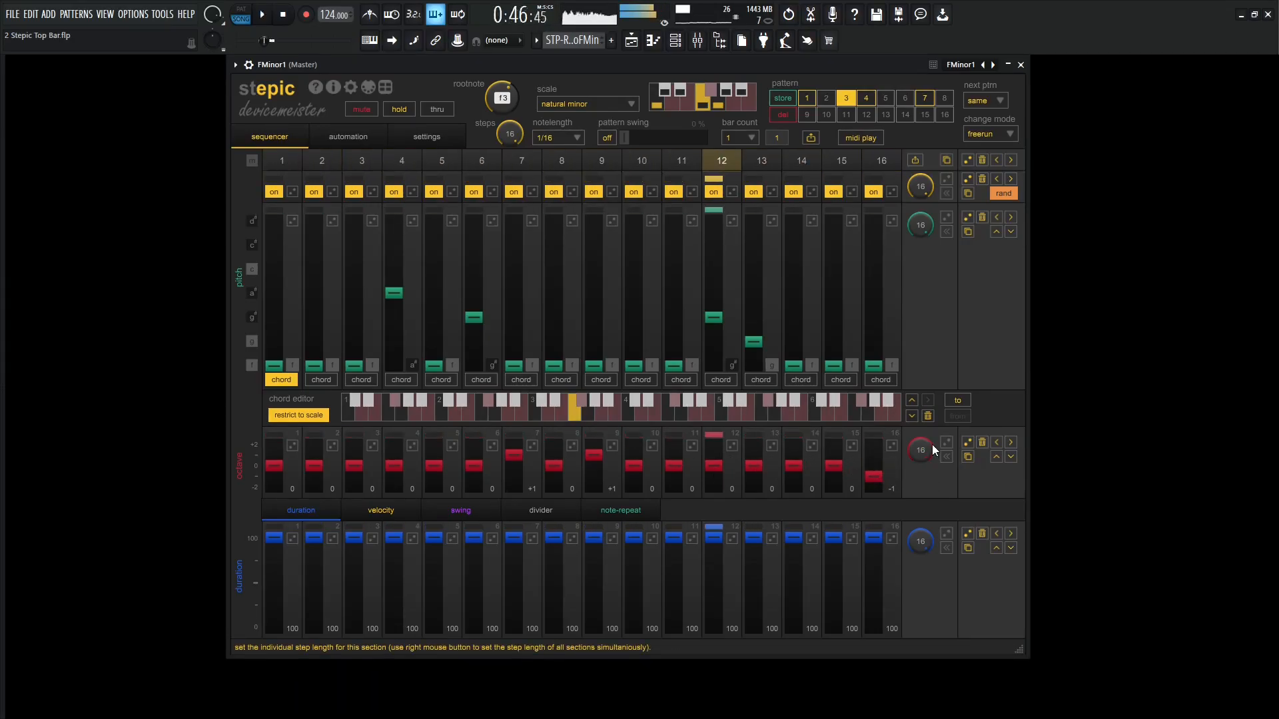
Step: In pattern 4, set the pitch of steps 3, 4 and 10 to F, step 6 to A# and step 12 to G#
click(866, 98)
key(space)
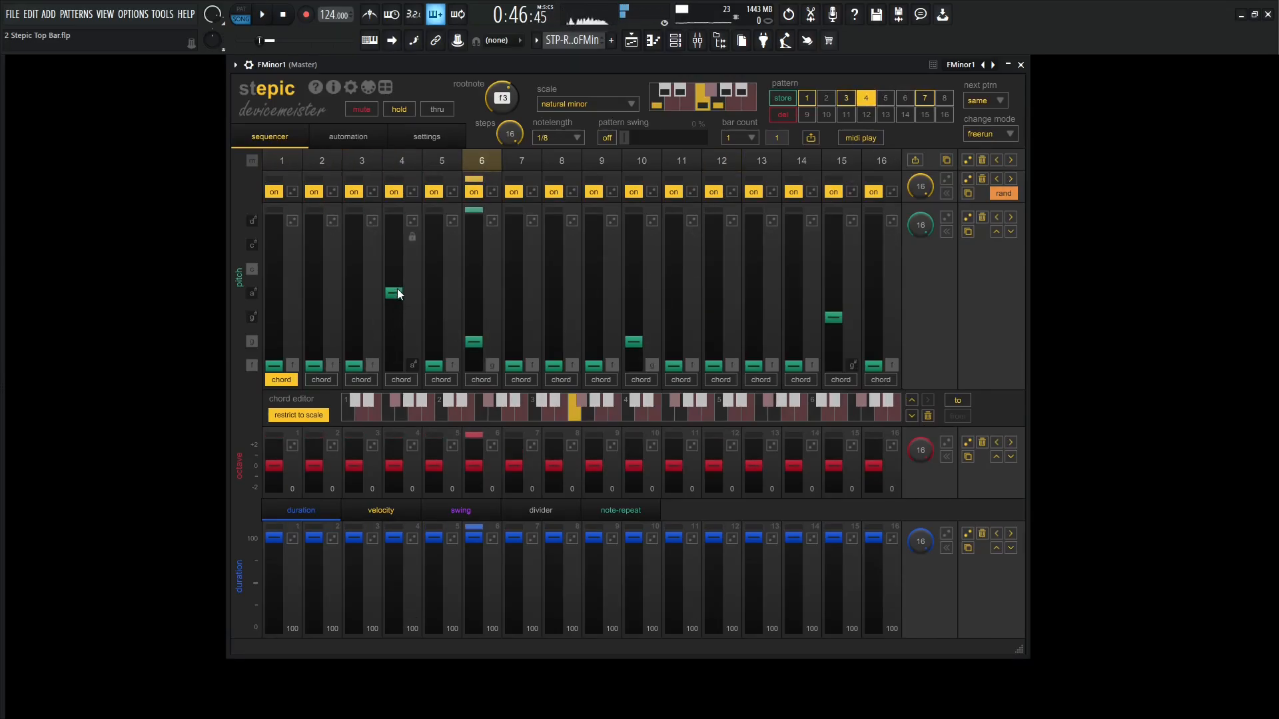
drag(397, 290, 473, 351)
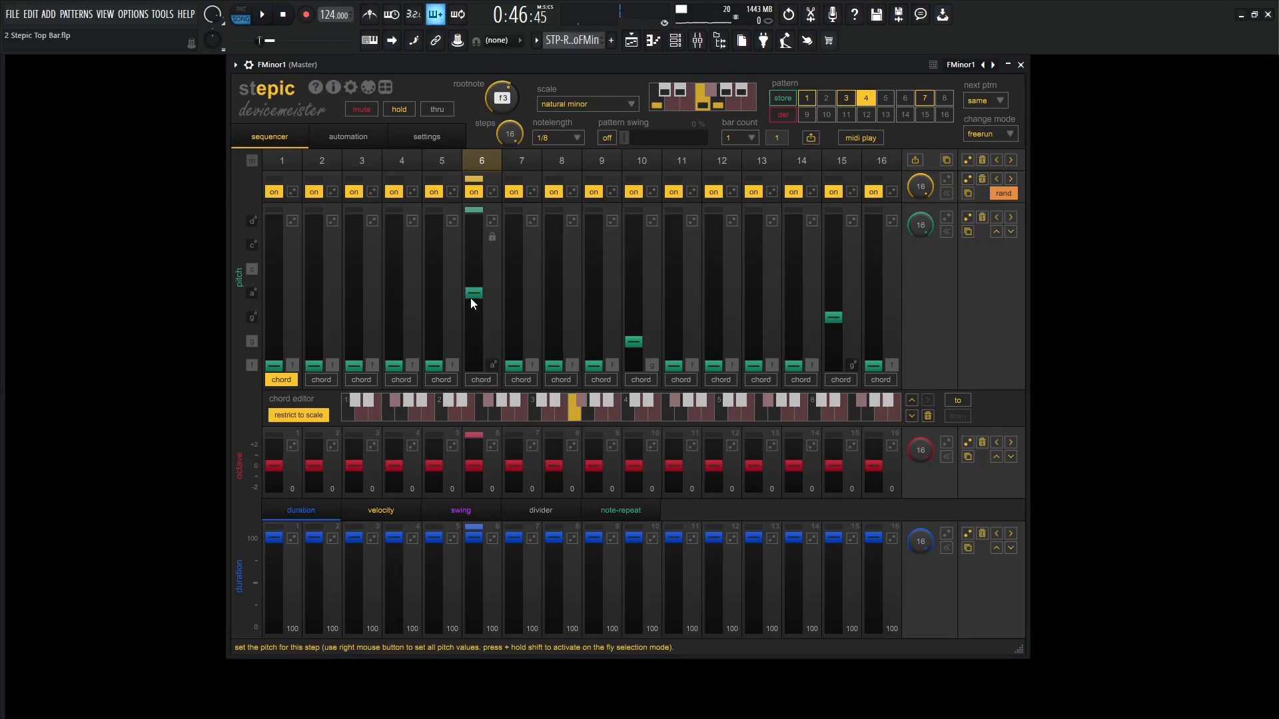
click(634, 364)
key(space)
click(714, 336)
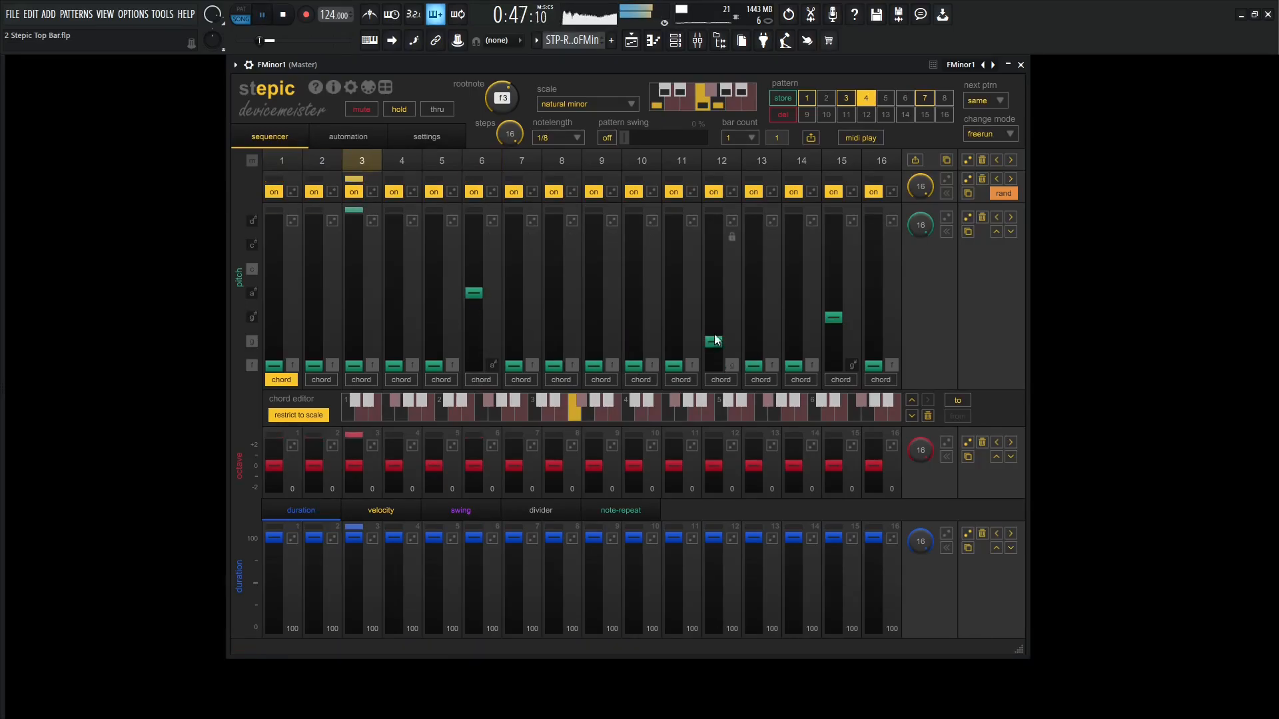
drag(715, 335, 715, 317)
Step: Set pattern 4's note length to 1/16 and restart playback to hear it
click(557, 138)
click(566, 212)
key(space)
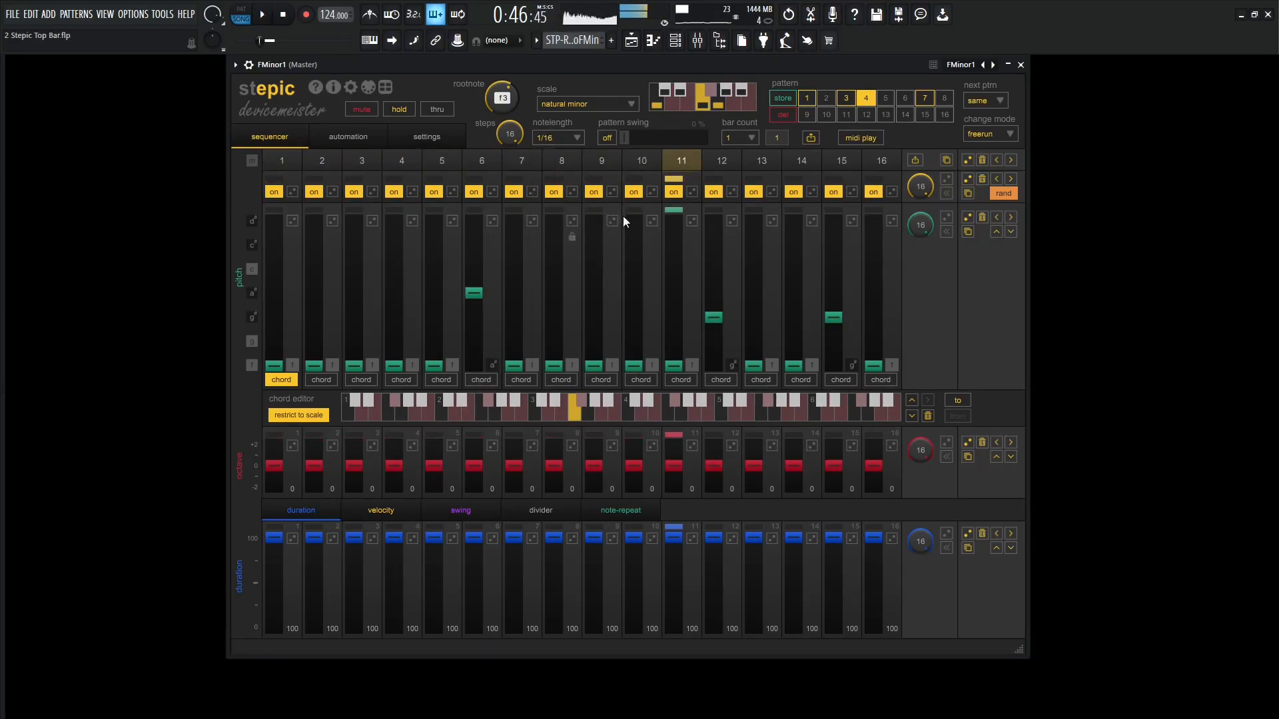
key(space)
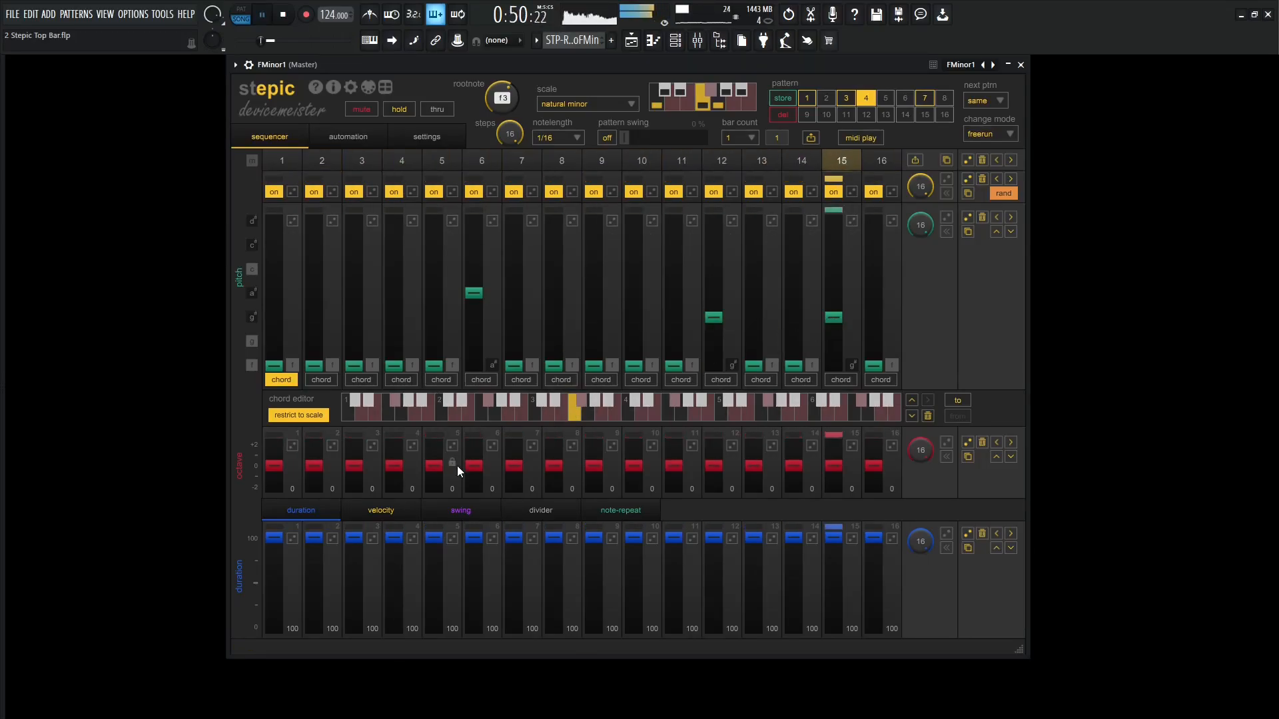
Step: Set all of pattern 4's octaves to -1 except steps 6, 12 and 15 at 0, and stop playback
right_click(271, 479)
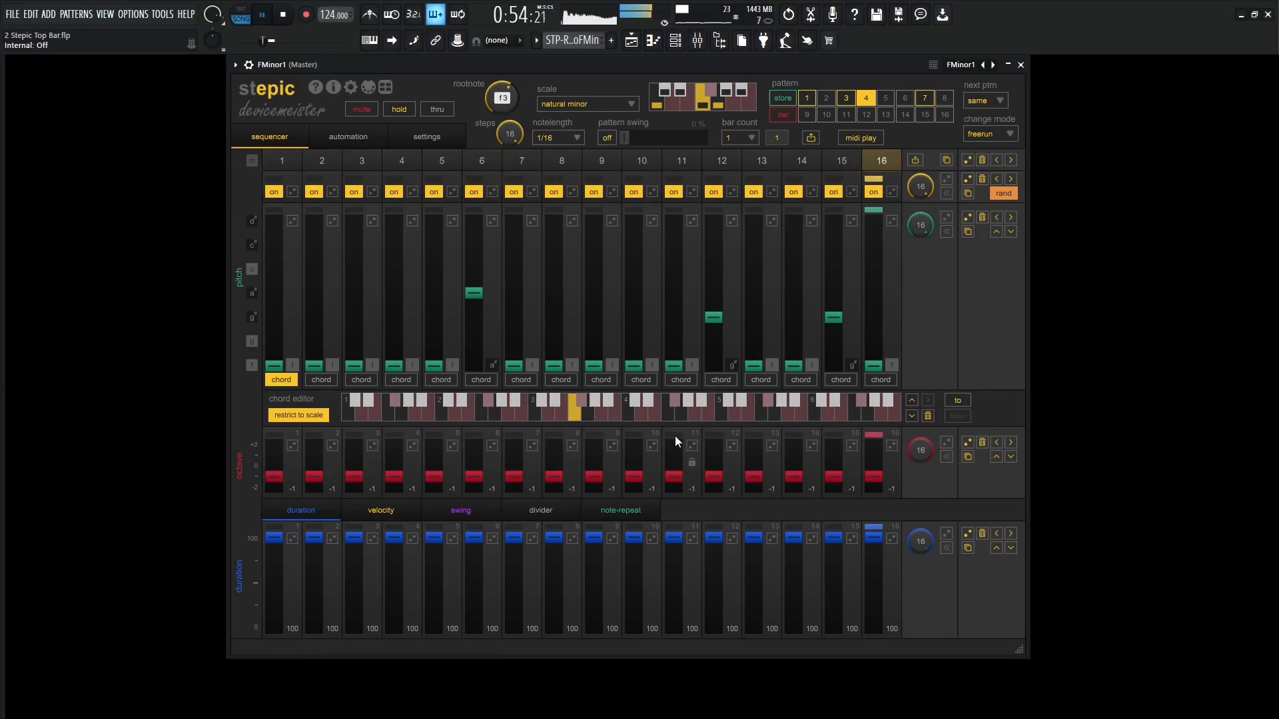
drag(481, 458, 477, 462)
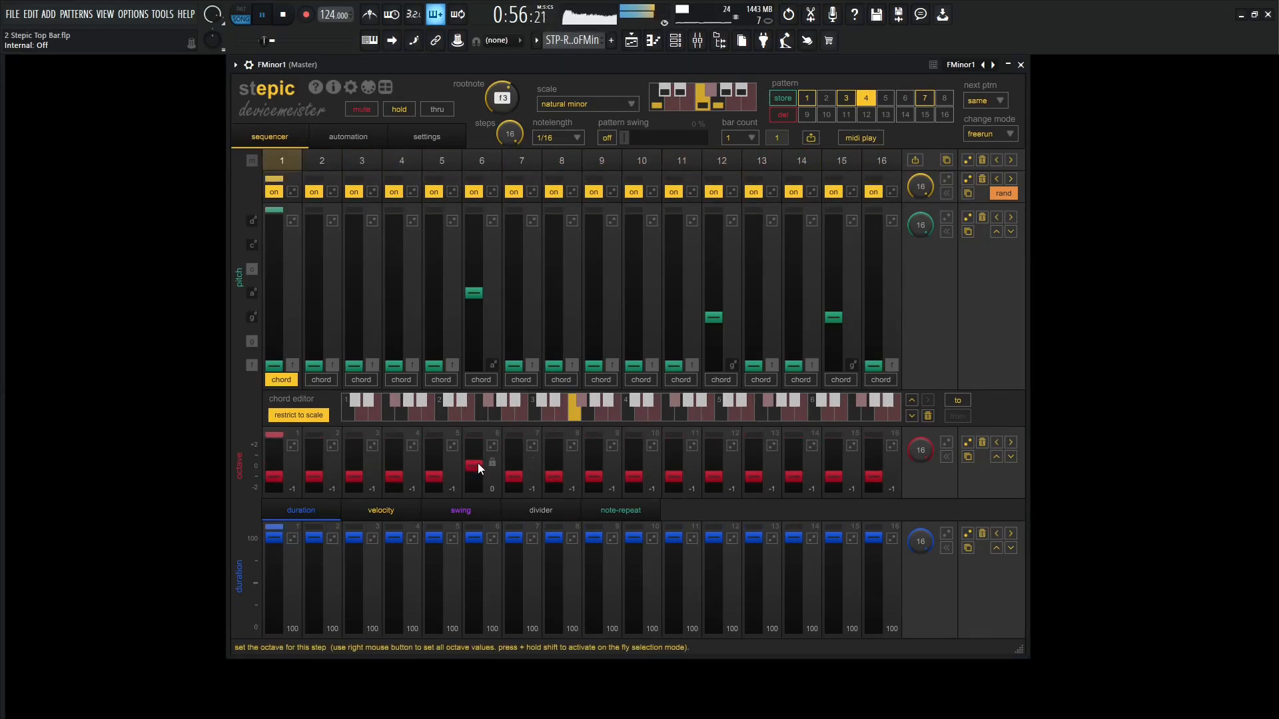
drag(714, 479, 720, 466)
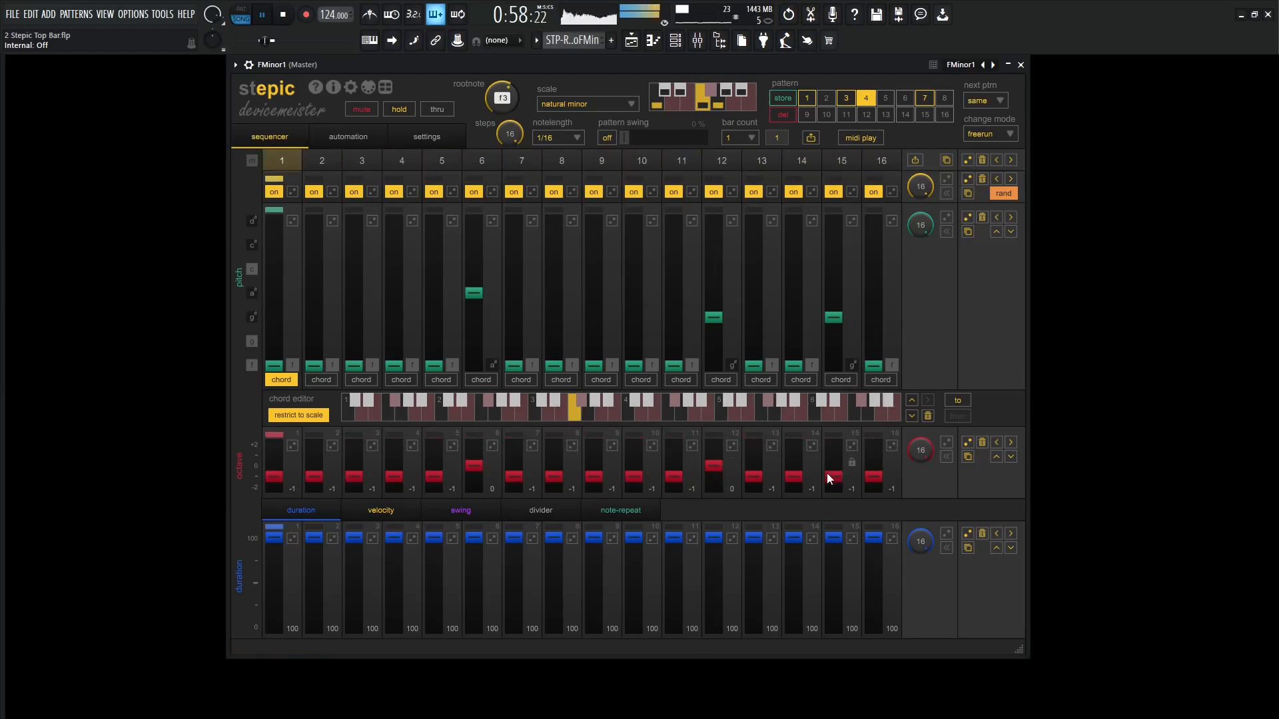
drag(827, 474, 836, 465)
key(space)
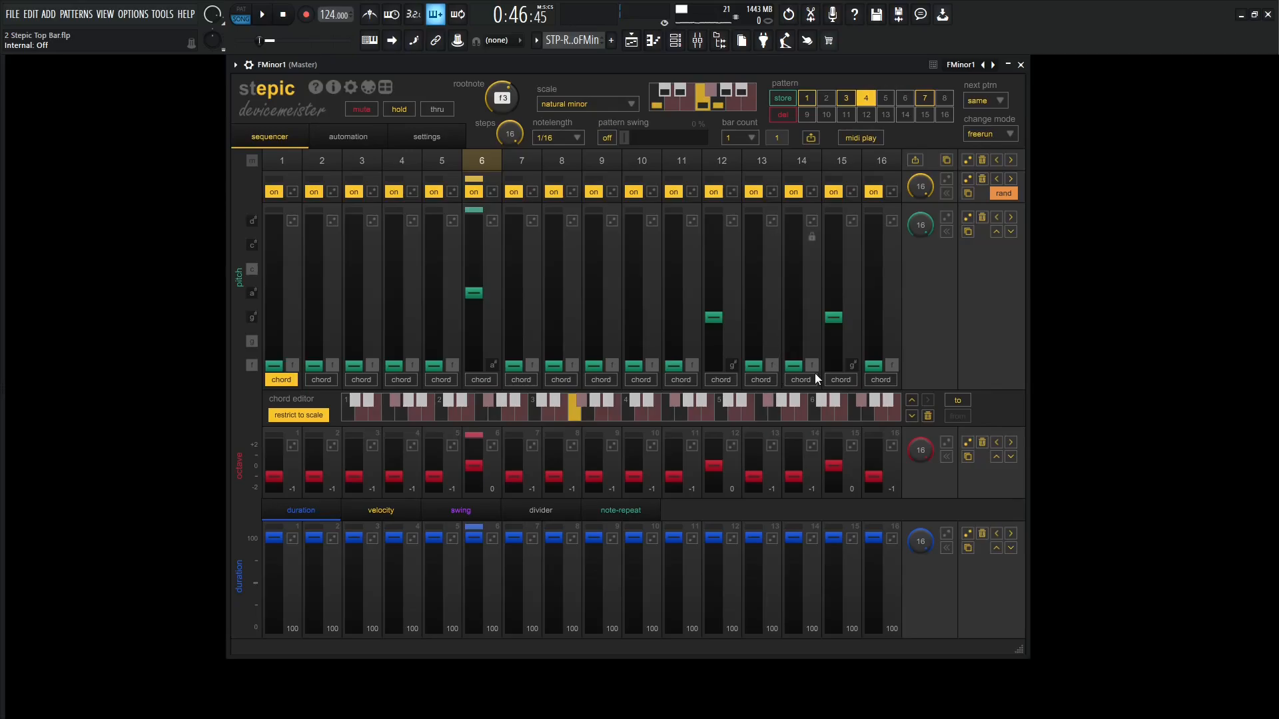
Step: Play pattern 4 from the start, stop playback, and switch to pattern 7
key(space)
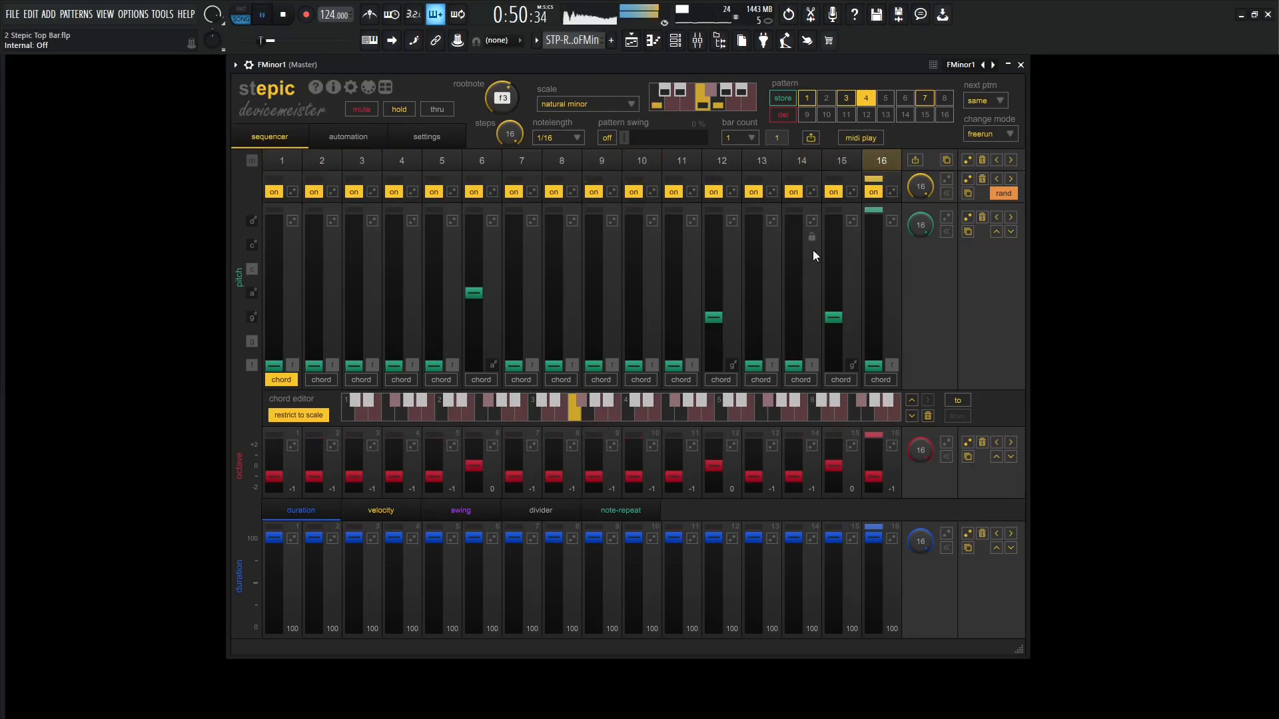
key(space)
click(927, 100)
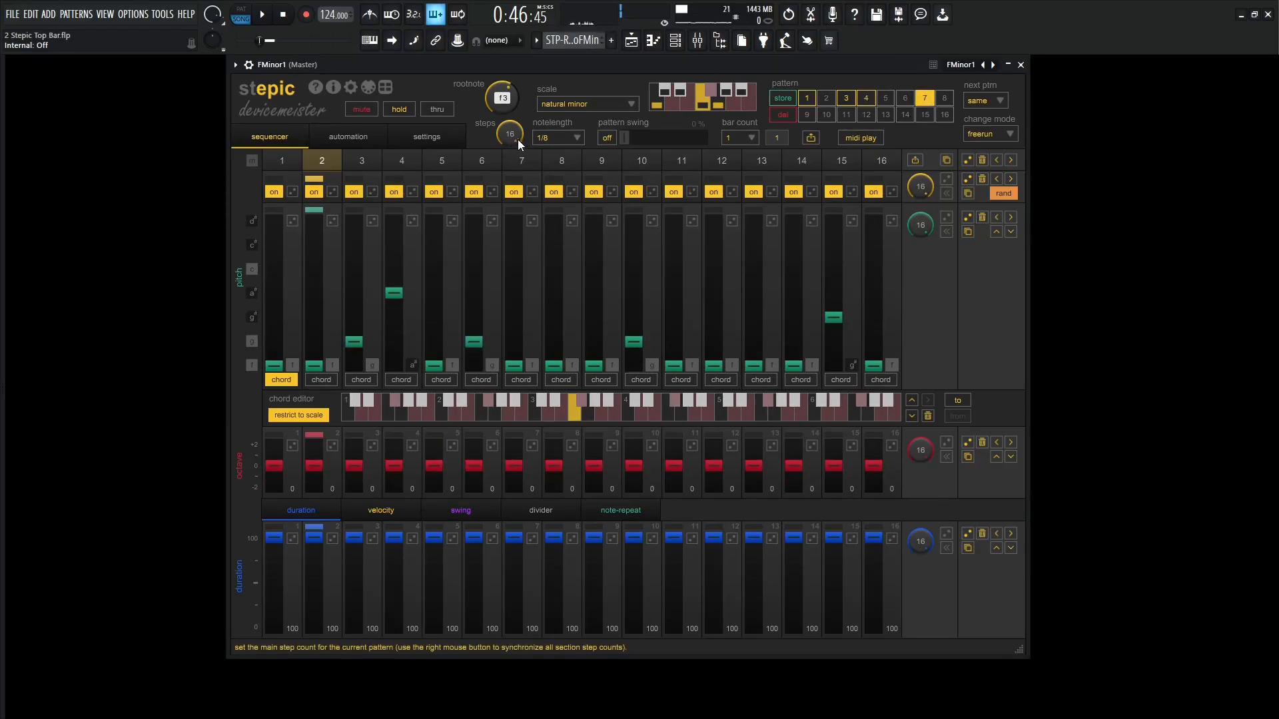
Step: During playback, set pattern 7's pitch to F on steps 3, 6 and 10, C on steps 4 and 8, and A# on step 12
key(space)
drag(353, 345, 316, 370)
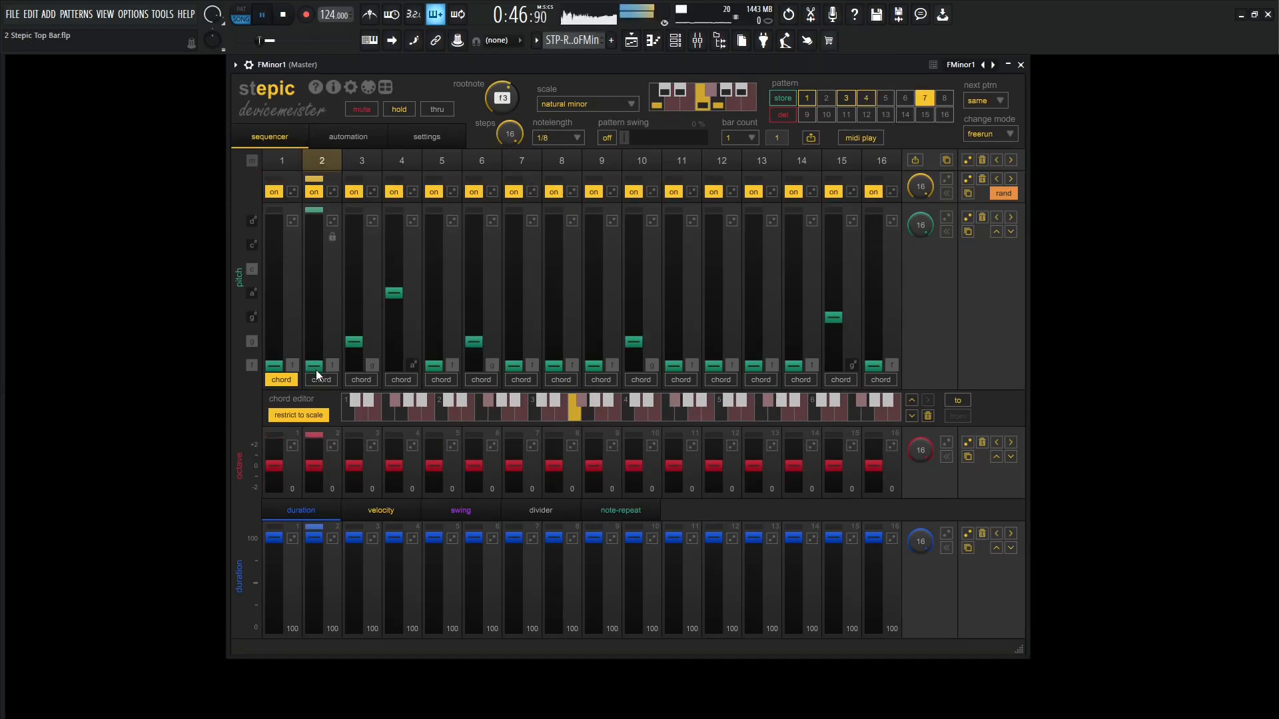
drag(396, 297, 398, 279)
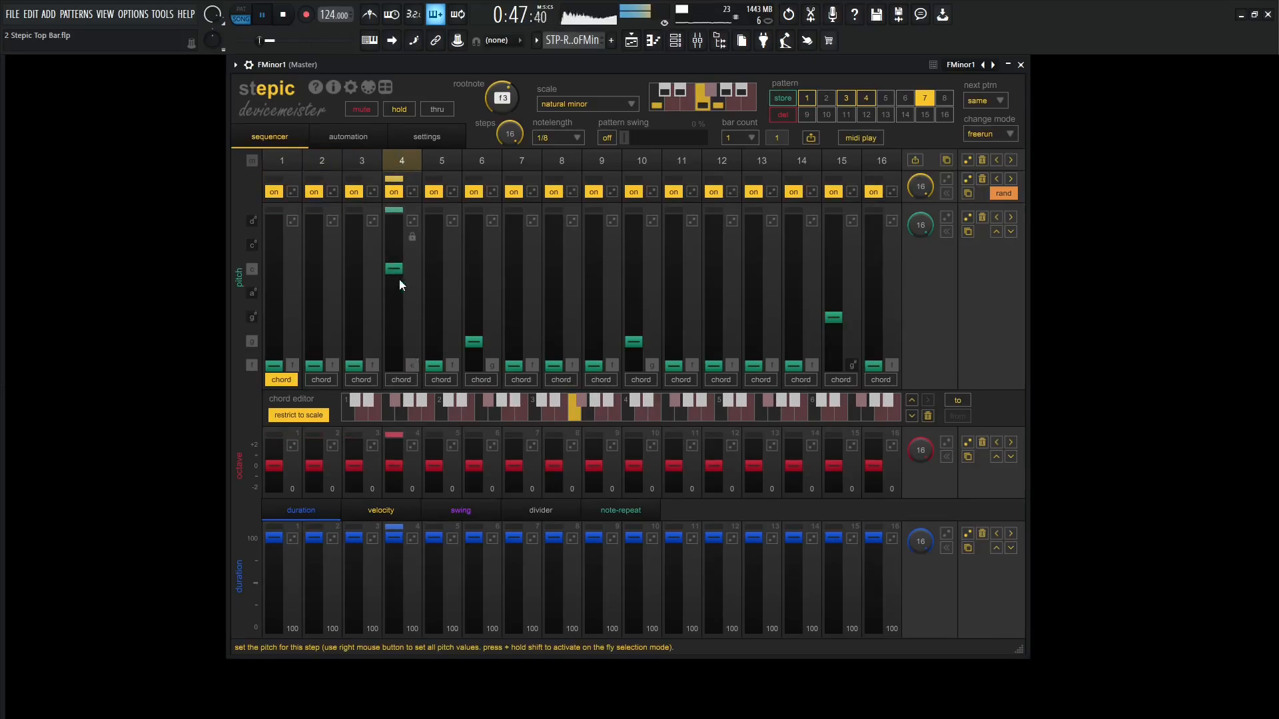
mouse_move(473, 342)
mouse_down()
mouse_move(485, 364)
mouse_move(548, 277)
mouse_up()
key(space)
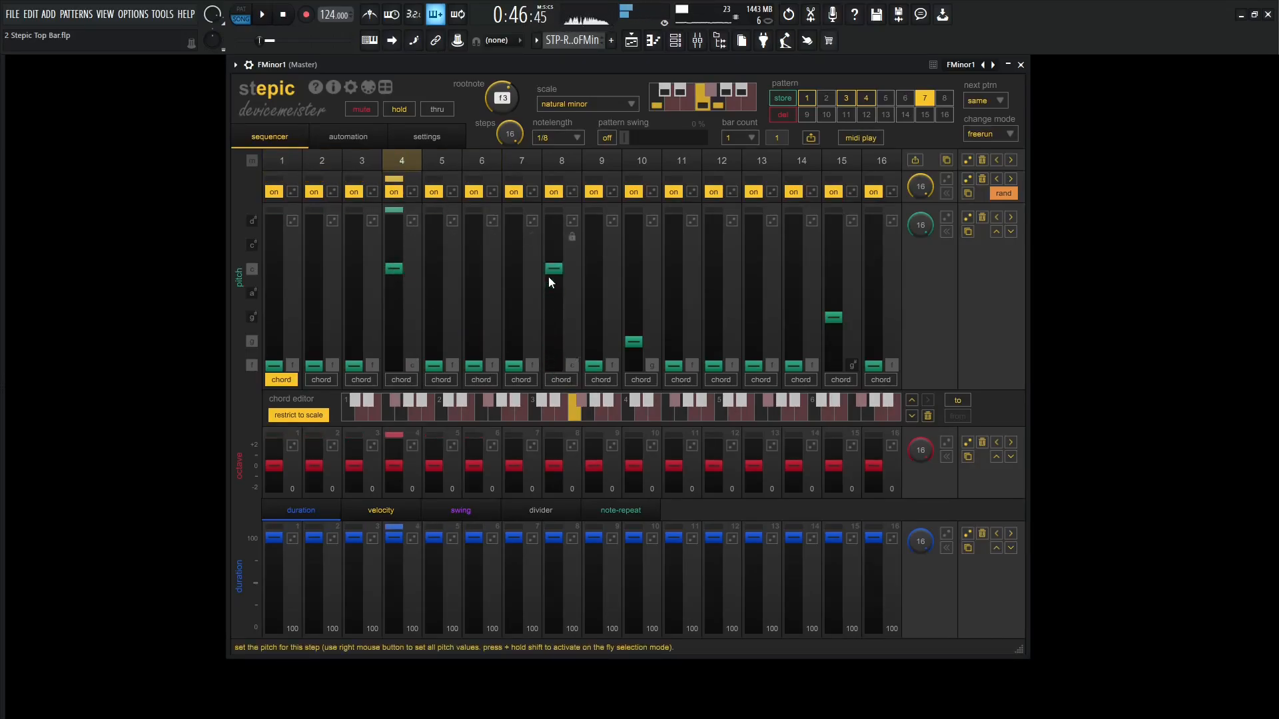
key(space)
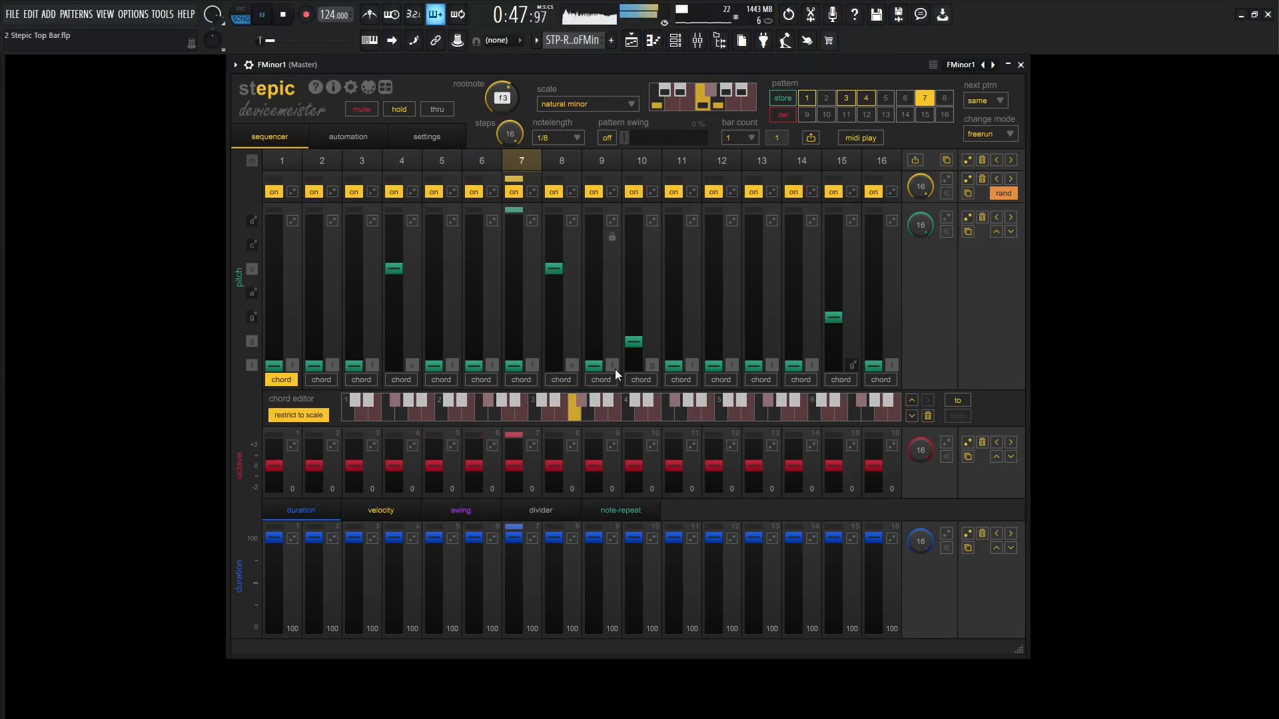
mouse_move(625, 342)
mouse_down()
mouse_move(633, 365)
mouse_move(707, 338)
mouse_move(710, 269)
mouse_move(717, 281)
mouse_up()
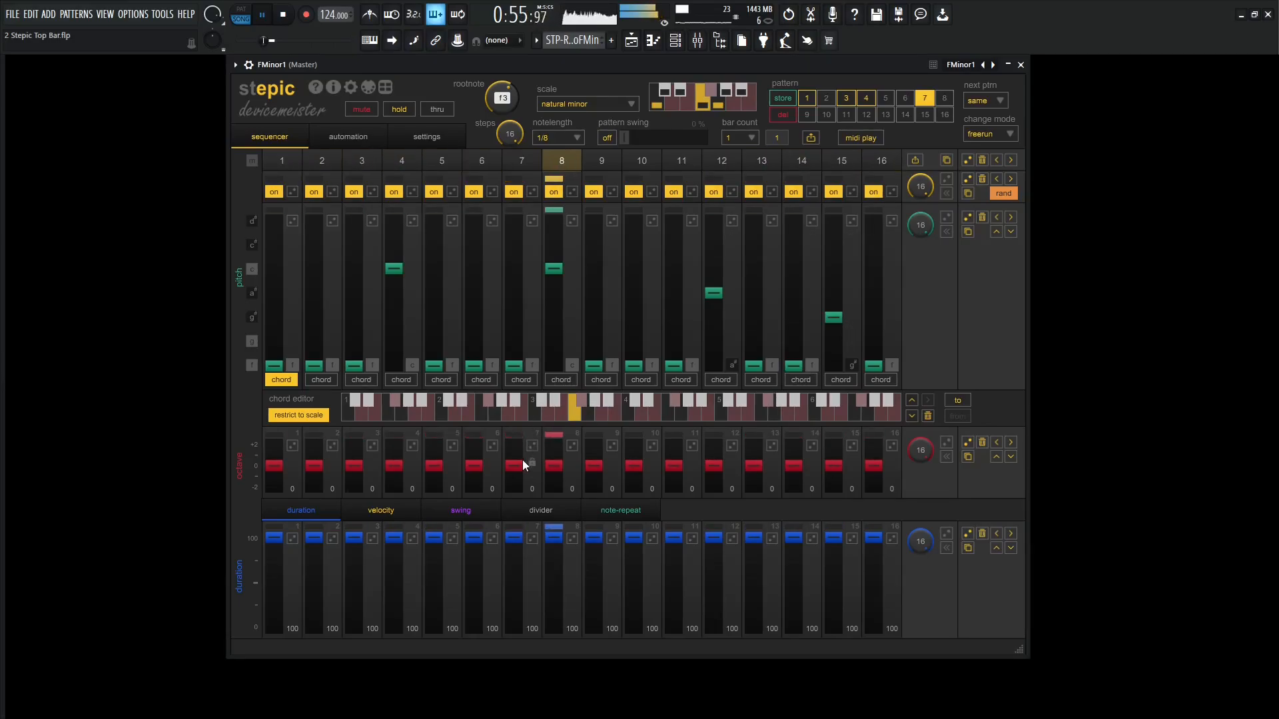
Step: Set the octave of steps 7, 11 and 14 in pattern 7 to -1, and stop playback
drag(516, 468, 513, 469)
drag(673, 466, 677, 474)
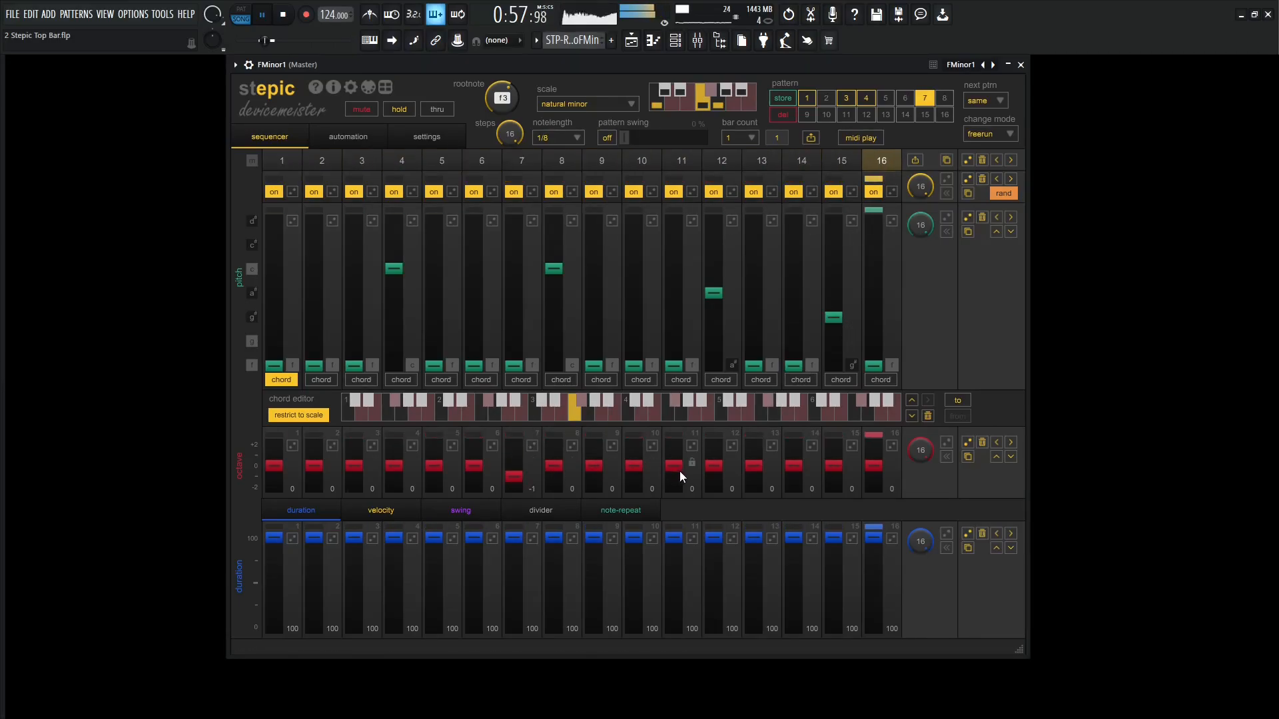
drag(793, 466, 795, 475)
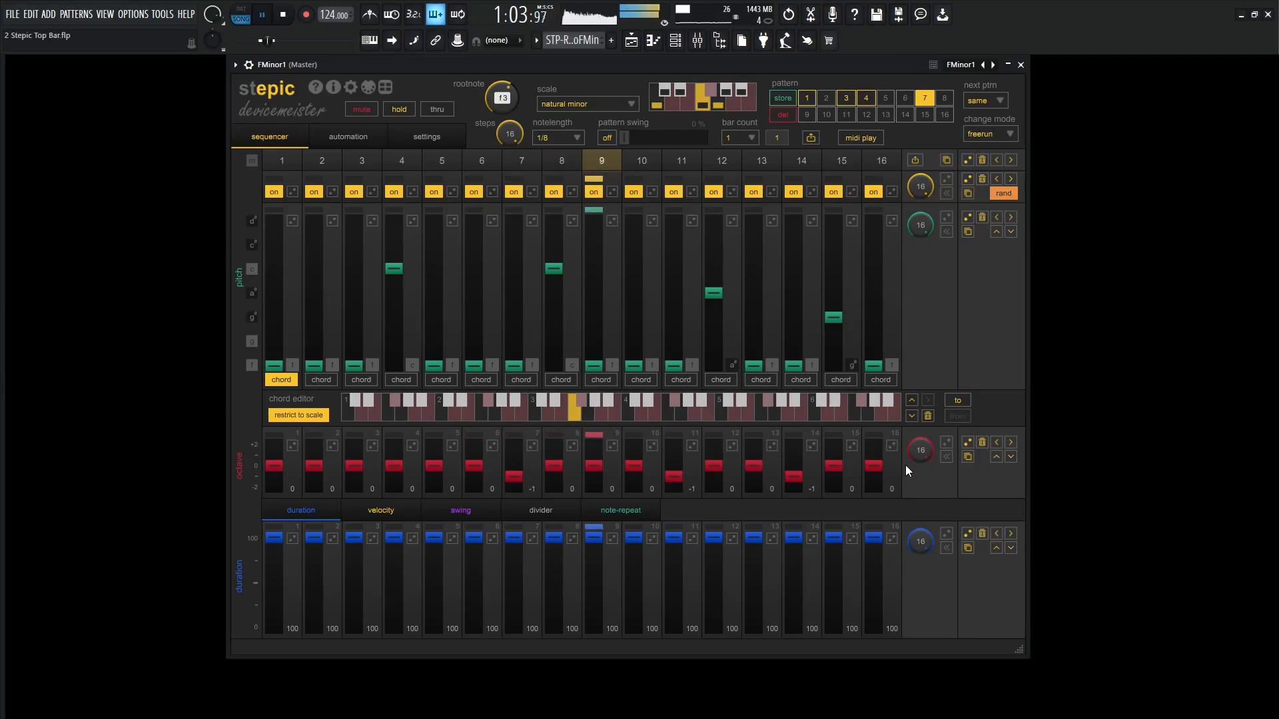
key(space)
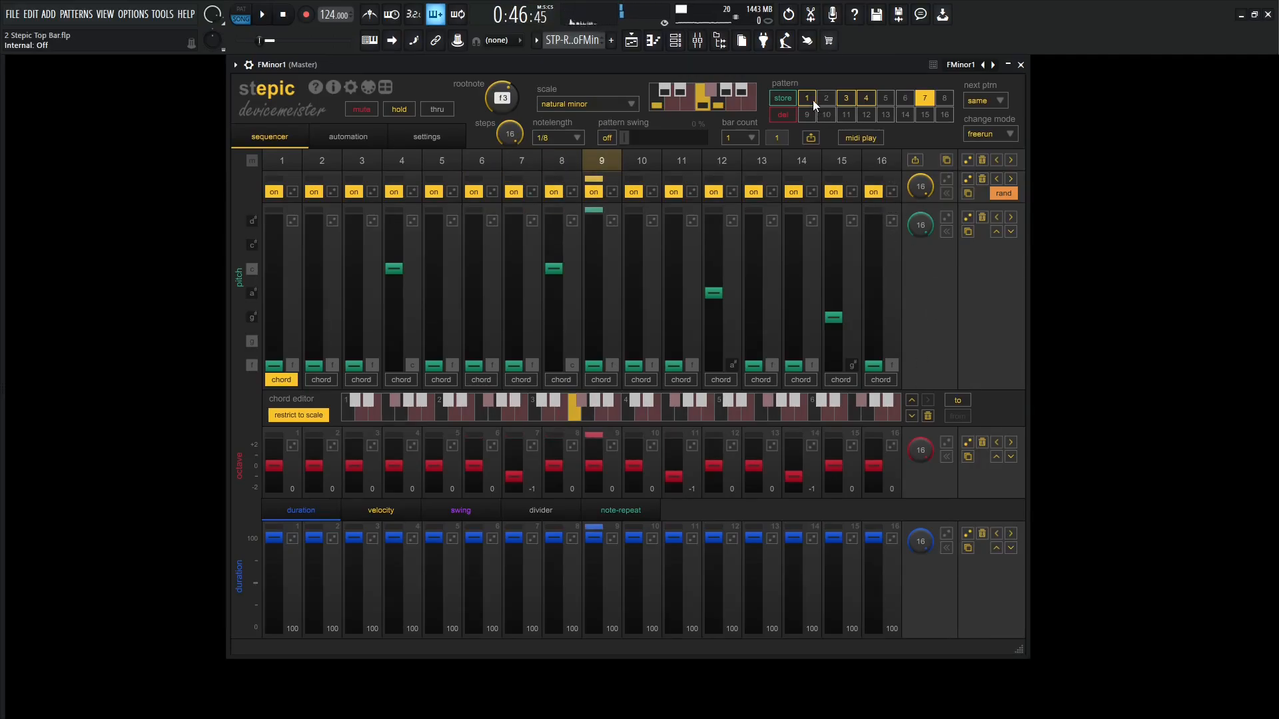
Step: Go through patterns 1, 3, 4 and 7 in turn, return to pattern 1, and stop playback
click(808, 99)
click(848, 101)
click(866, 101)
click(925, 98)
click(814, 94)
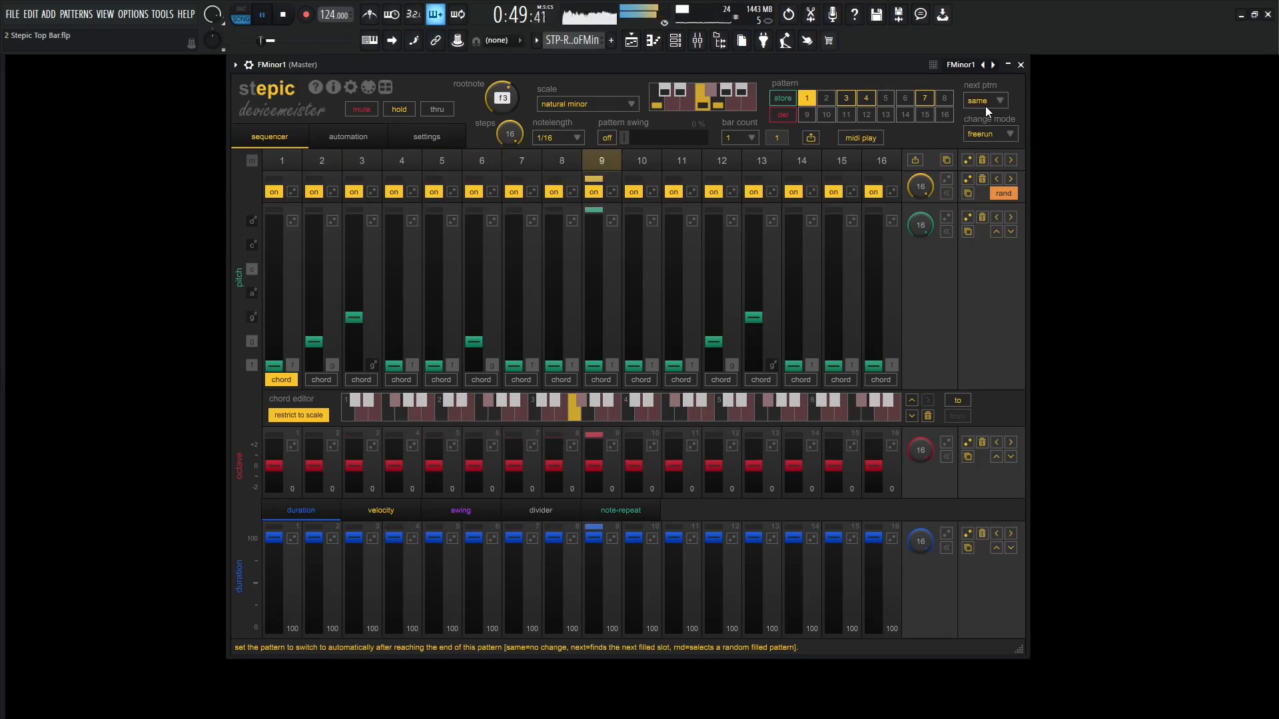
key(space)
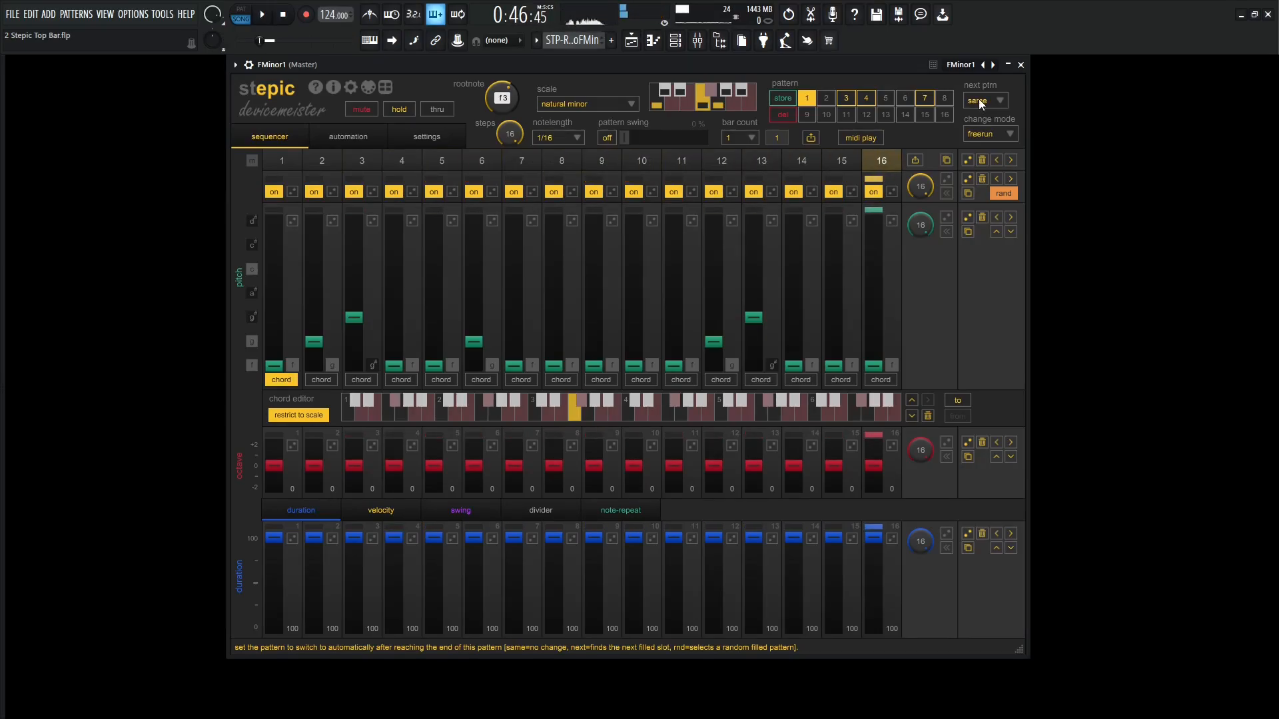
Step: Set pattern 1's next-pattern option to next, and play it through the change into the following filled slot
click(979, 100)
click(995, 132)
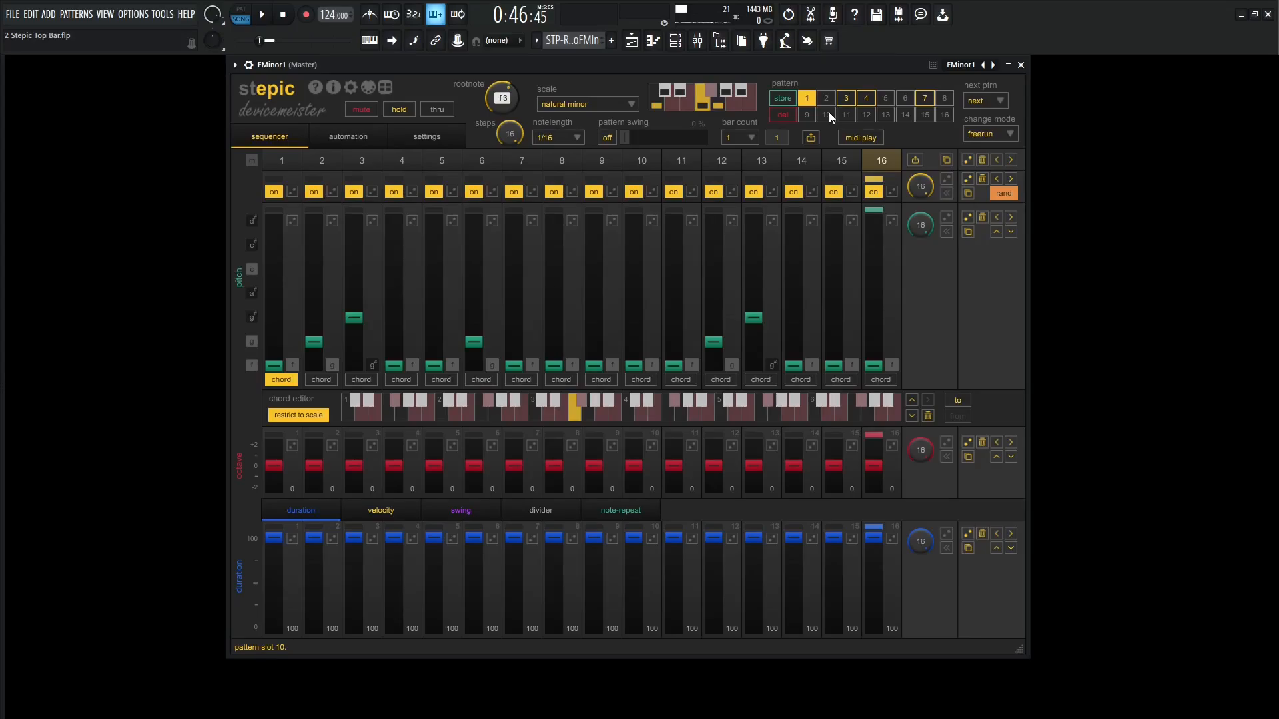
key(space)
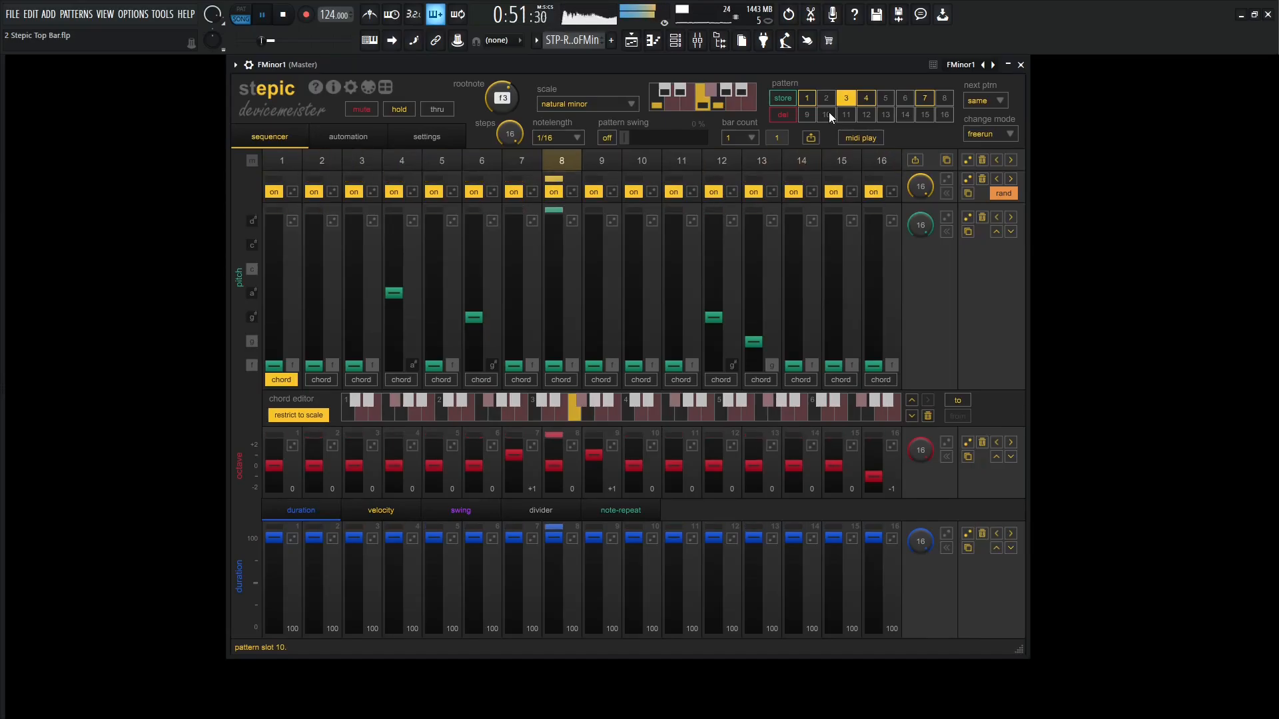
key(space)
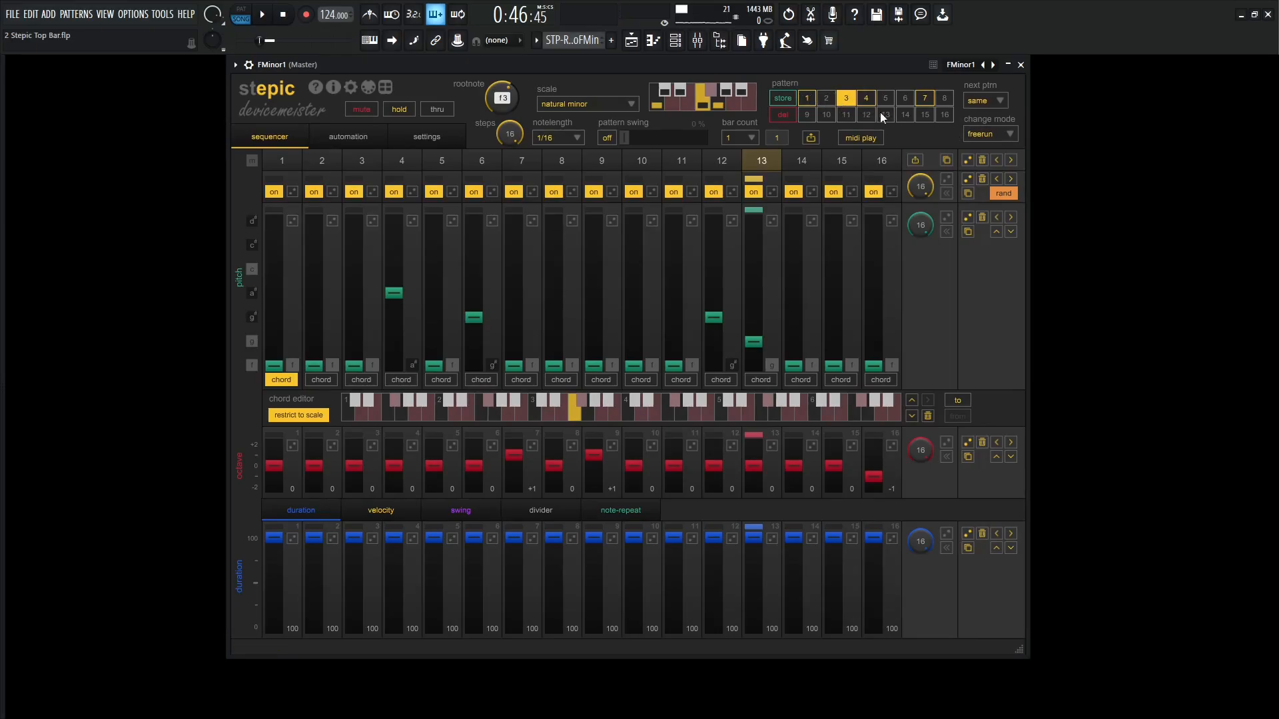
Step: Set the next-pattern option of patterns 3, 4 and 7 to next
click(975, 103)
click(978, 128)
click(867, 98)
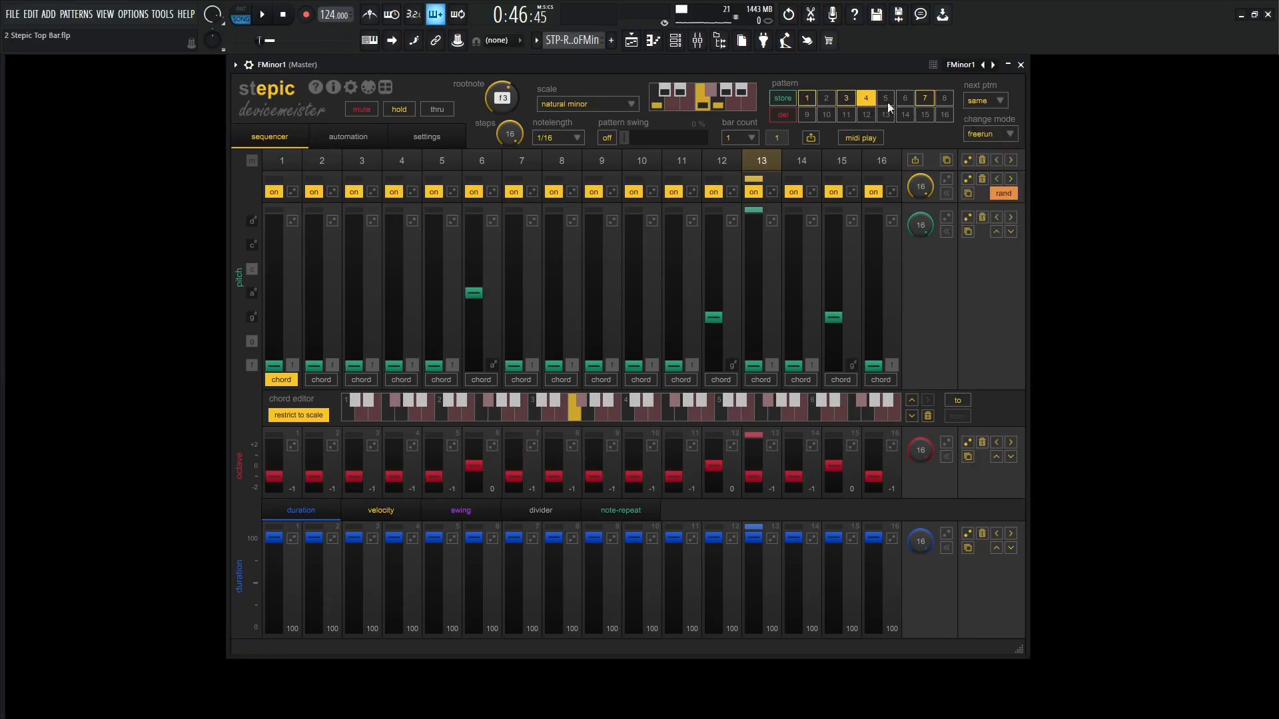
click(975, 100)
click(979, 130)
click(987, 100)
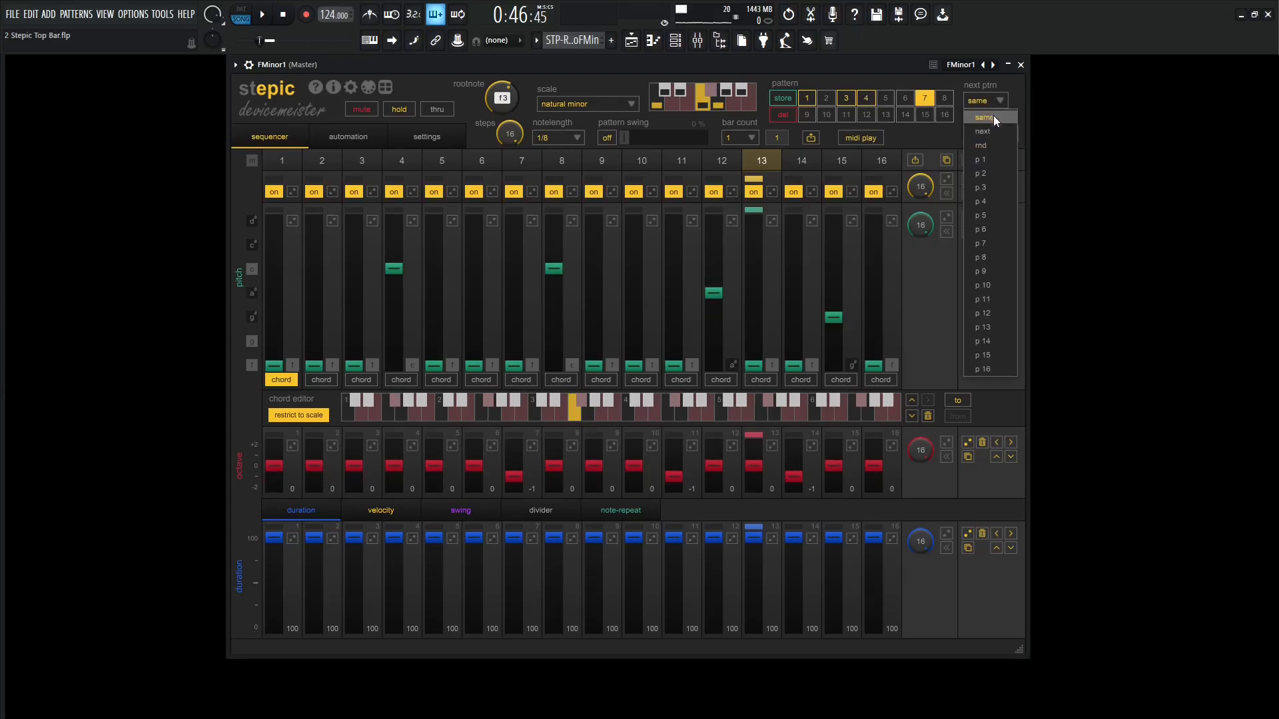
click(991, 131)
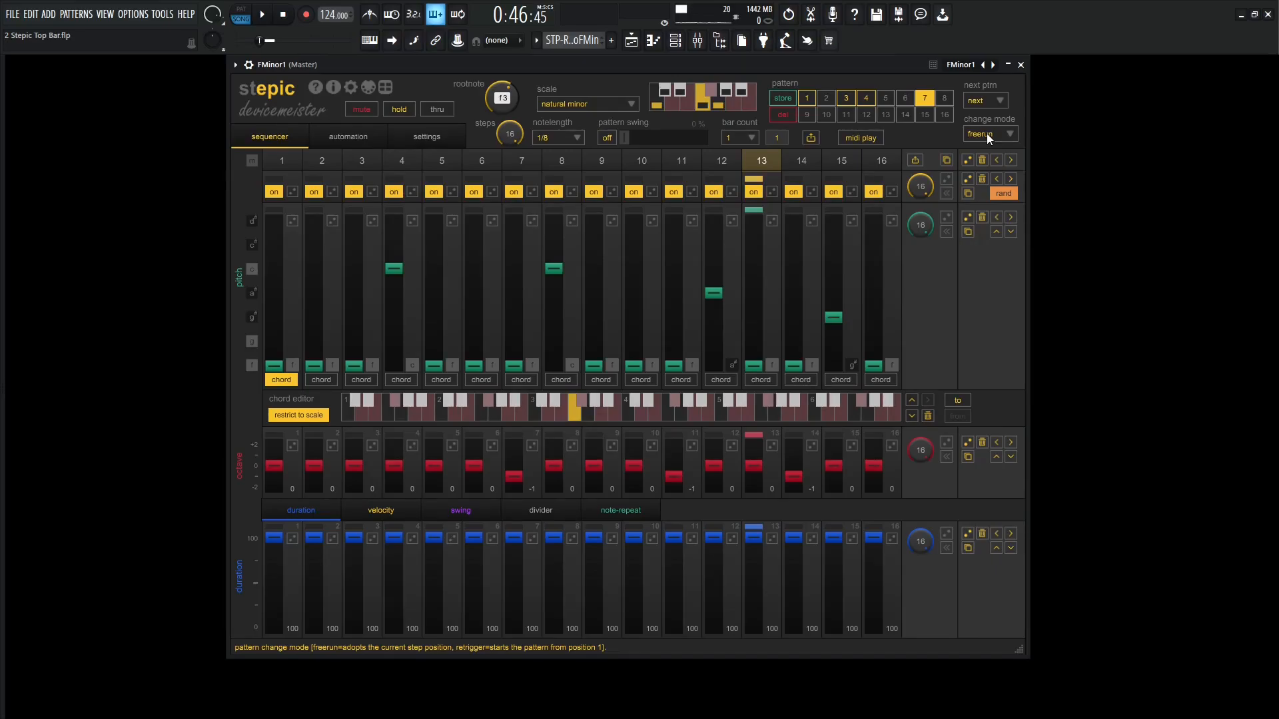
Step: Play the chained patterns starting from pattern 1, and return to pattern 1
click(806, 99)
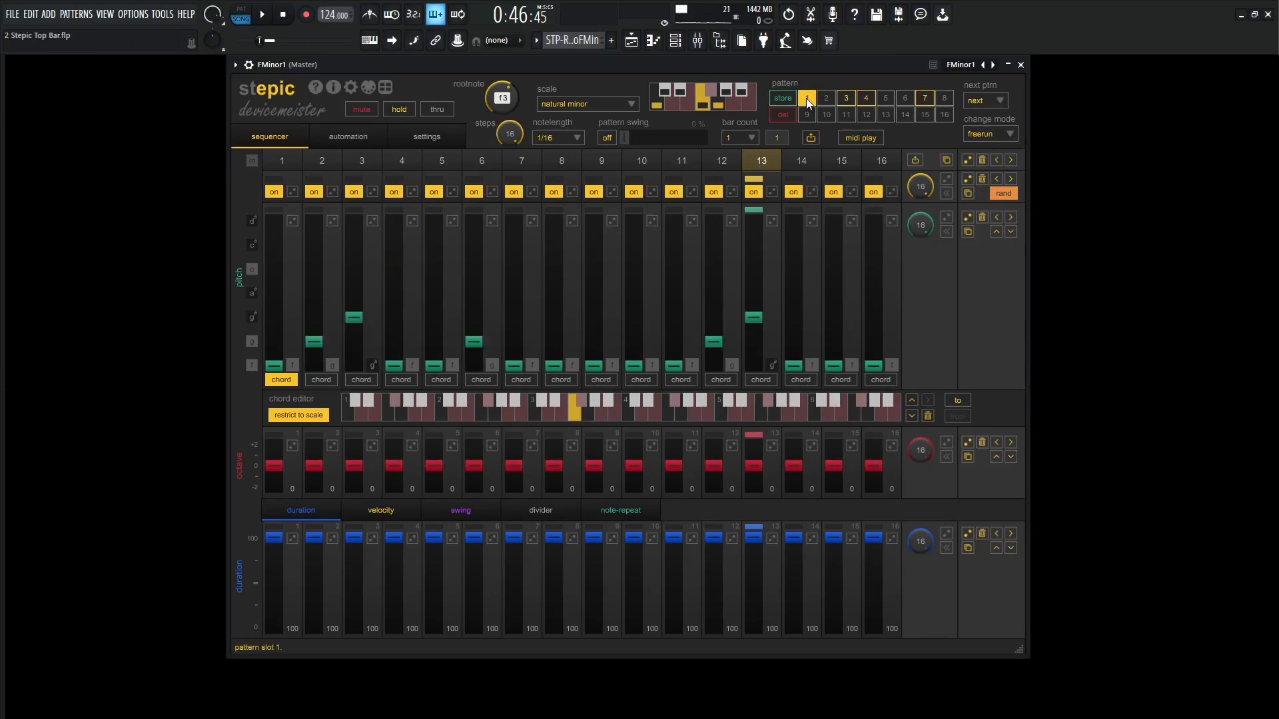
key(space)
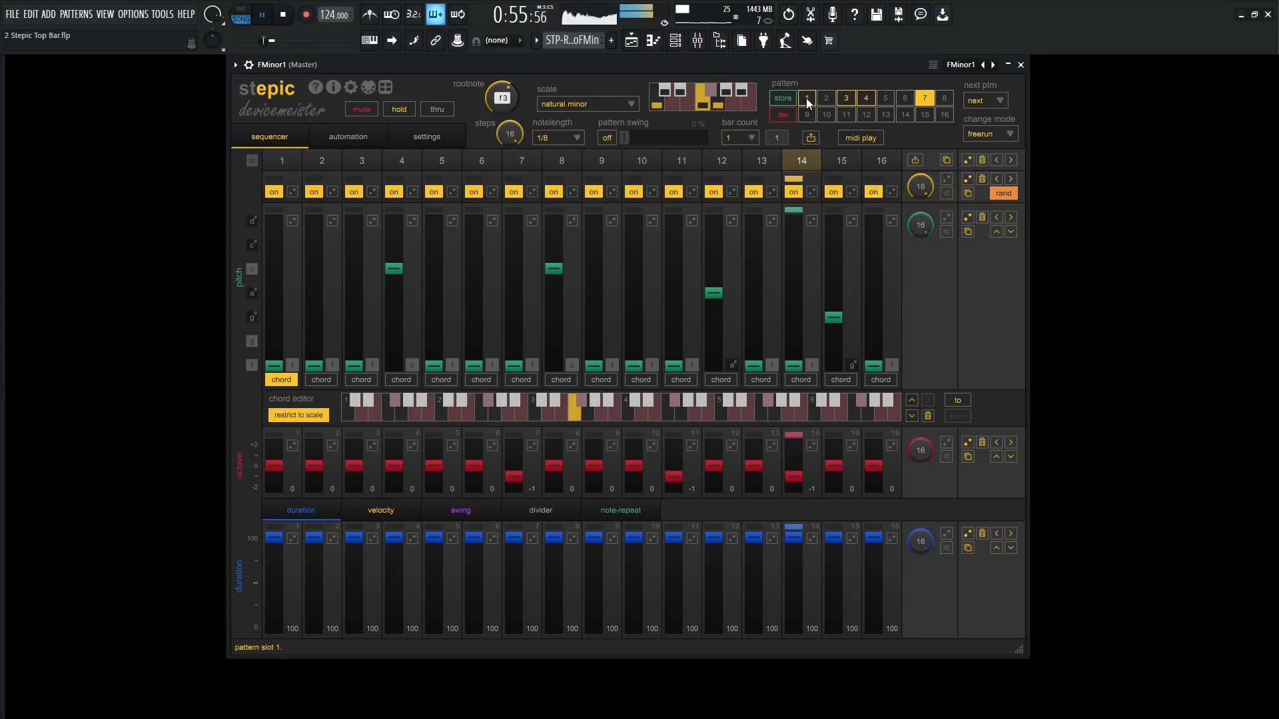
click(807, 100)
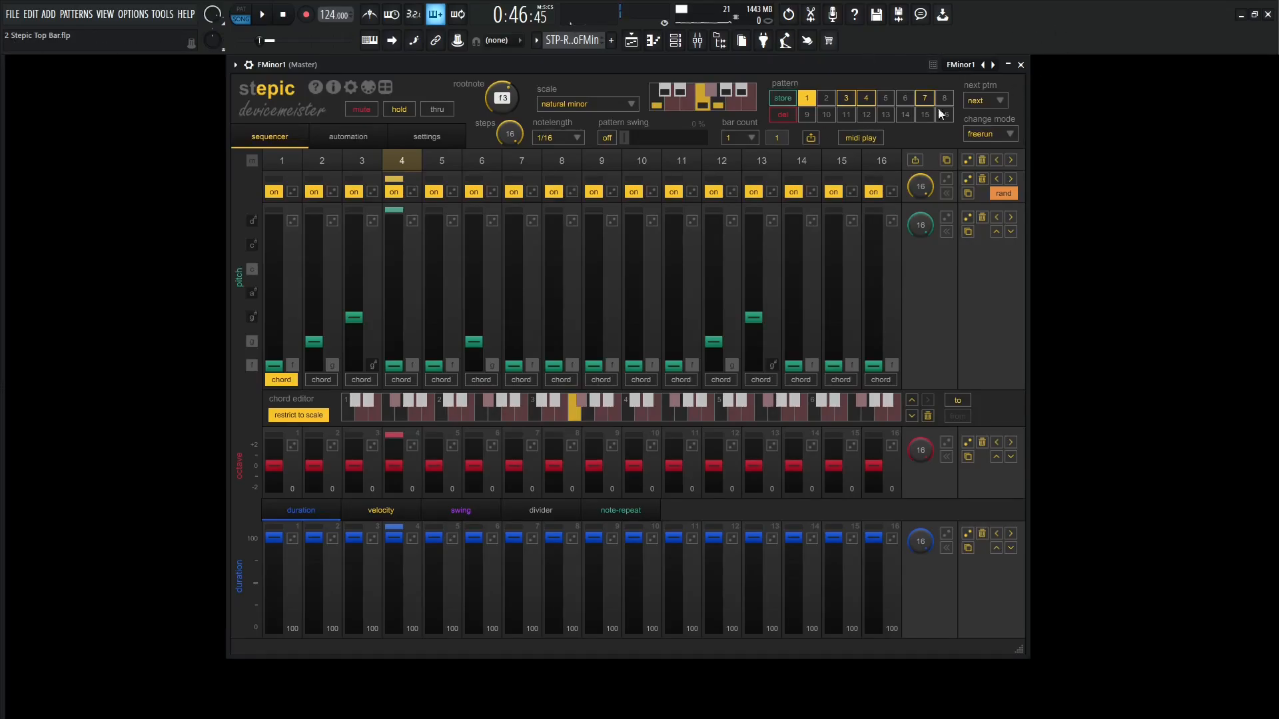
Step: Set the next-pattern option of patterns 1, 3, 4 and 7 to random (rnd), and play the random sequence
click(977, 103)
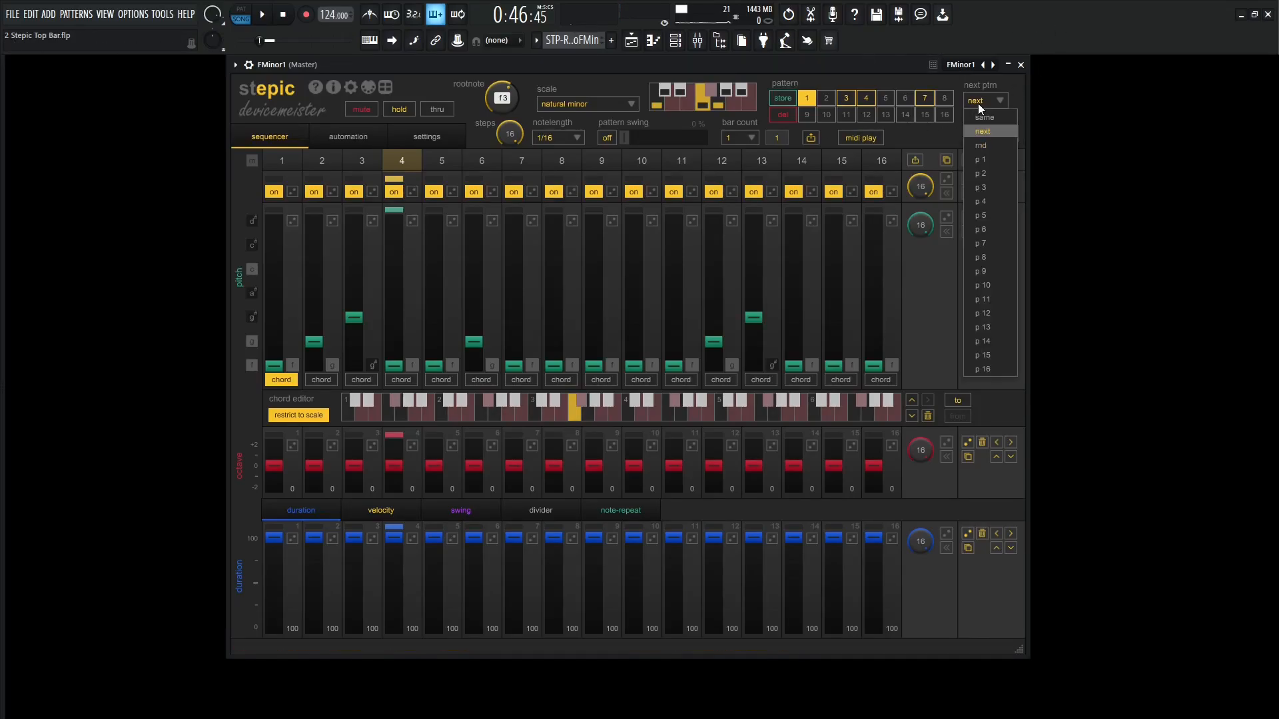
click(979, 145)
click(851, 98)
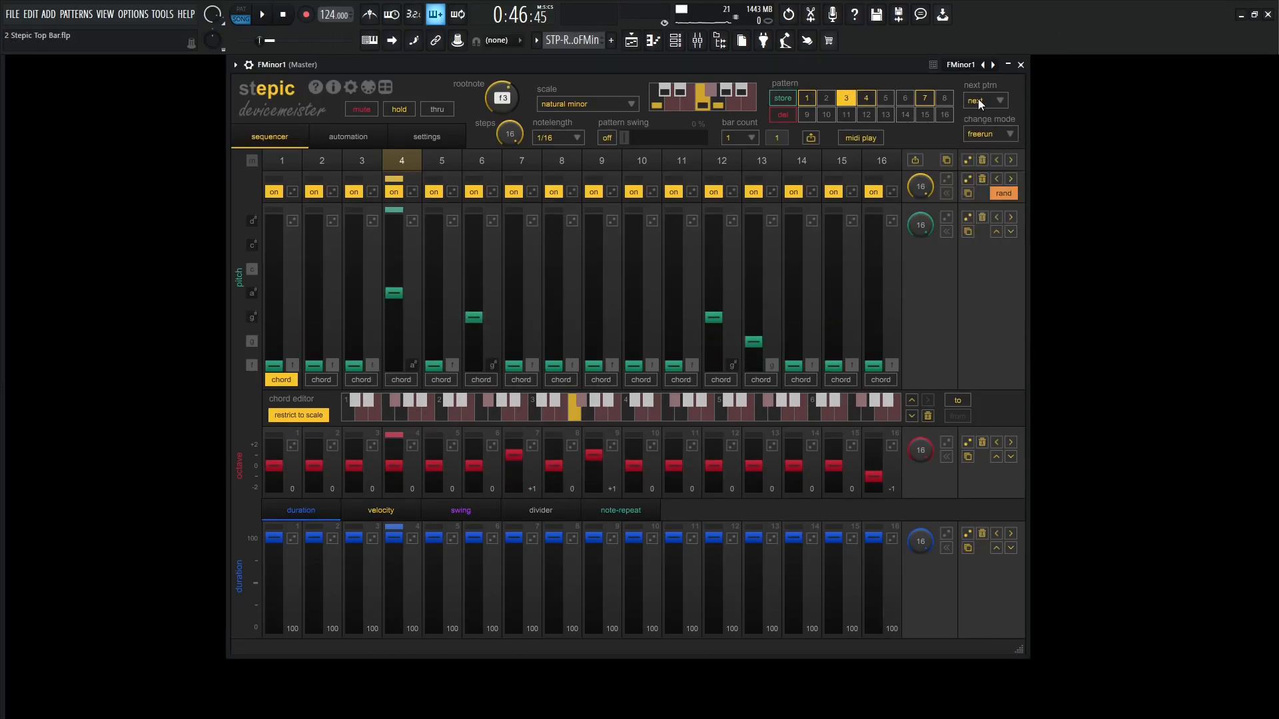
click(977, 100)
click(986, 144)
click(866, 98)
click(969, 101)
click(982, 143)
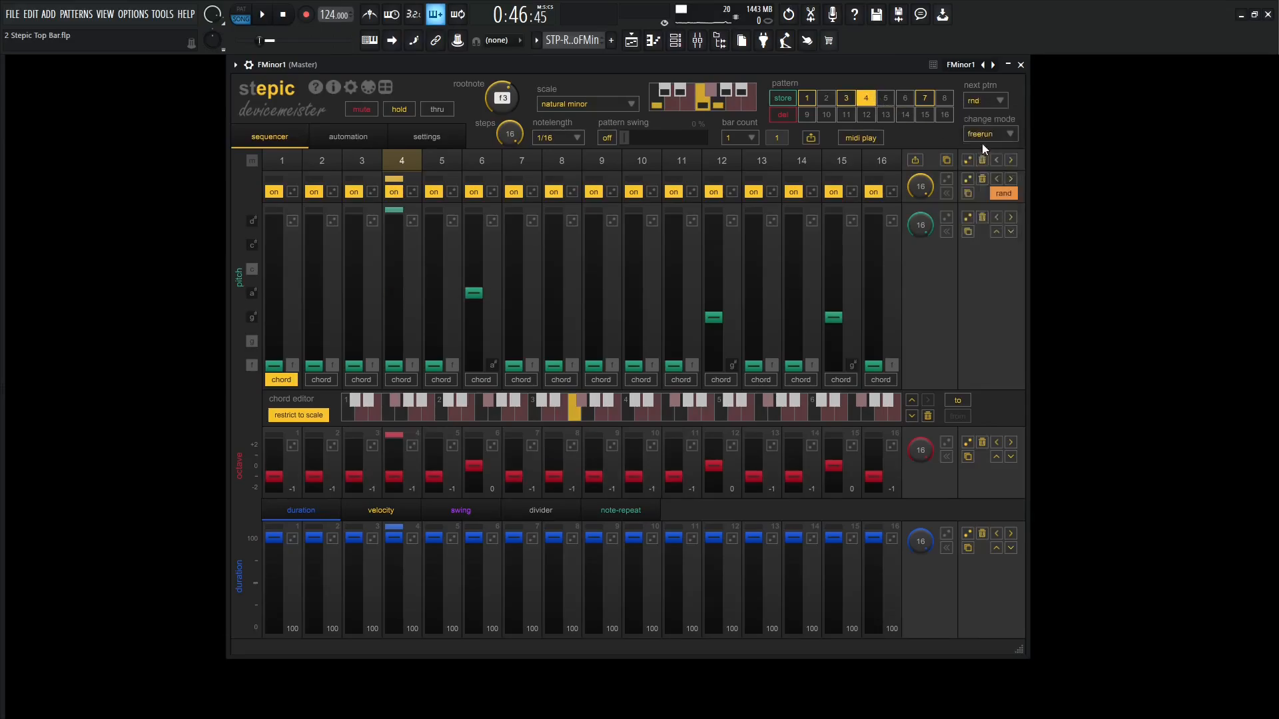
click(925, 98)
click(980, 107)
click(992, 143)
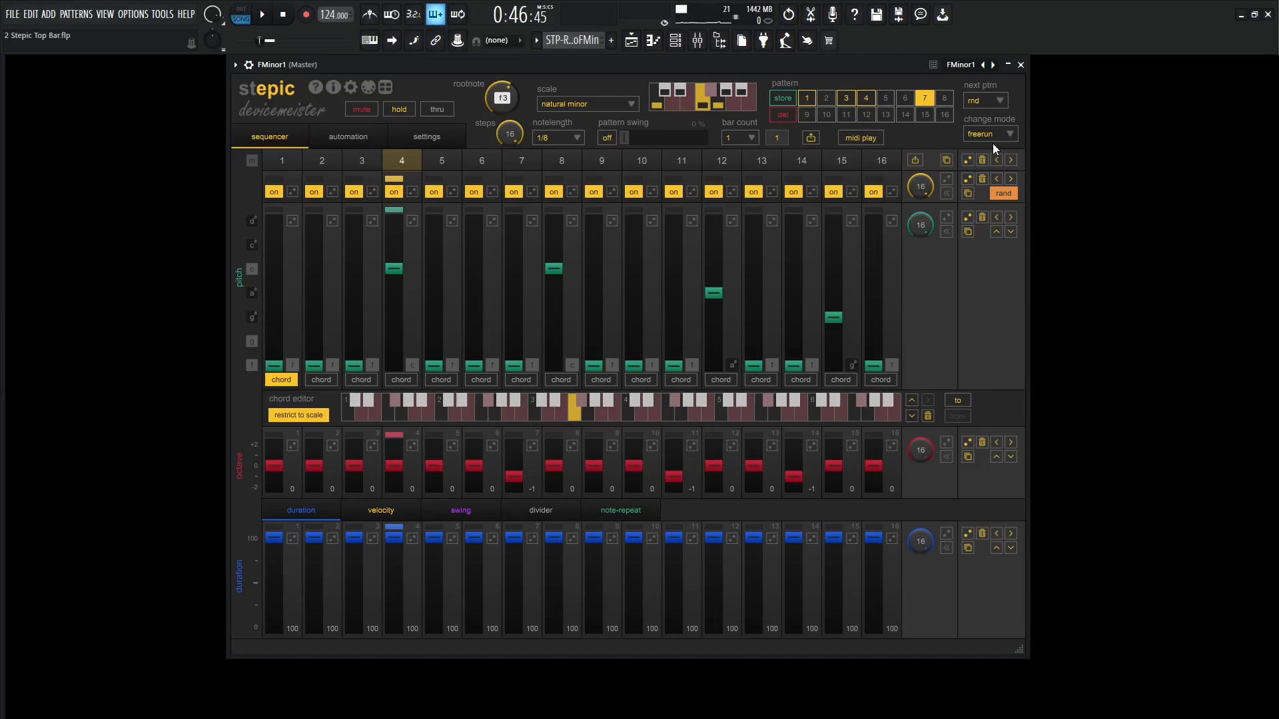
key(space)
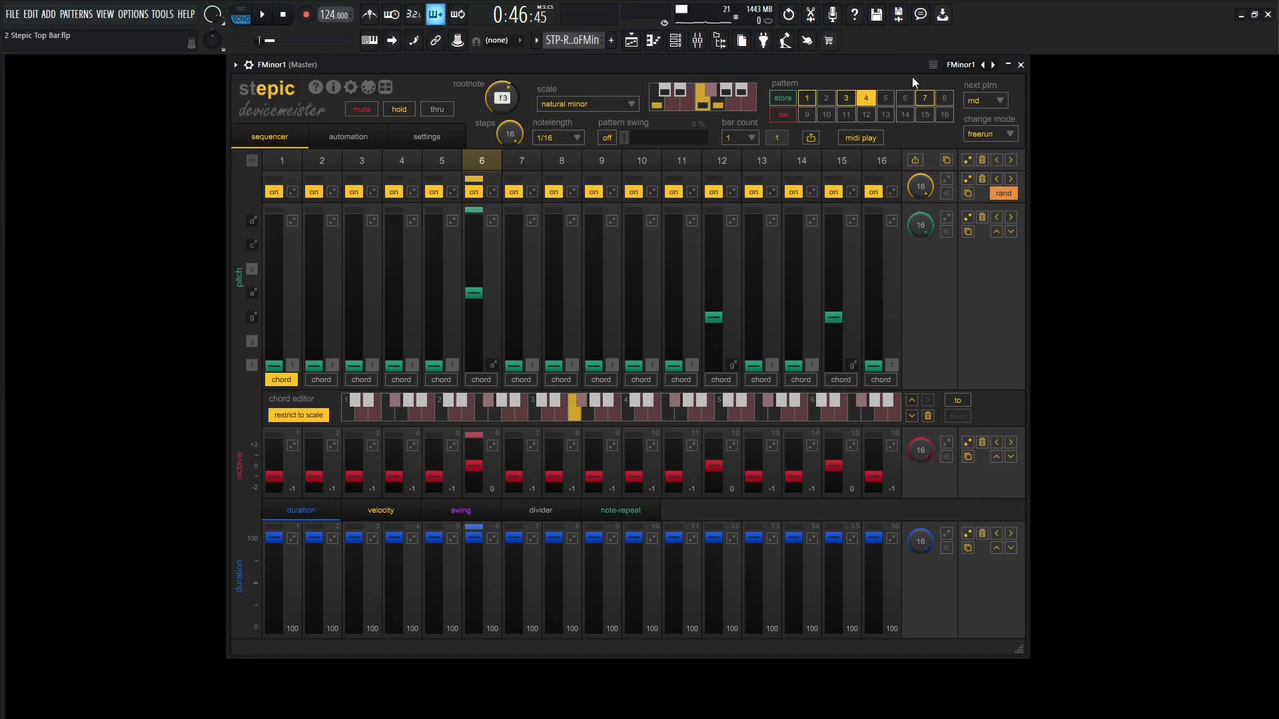
Step: Return to pattern 1 and review its available next-pattern and change-mode options
click(984, 98)
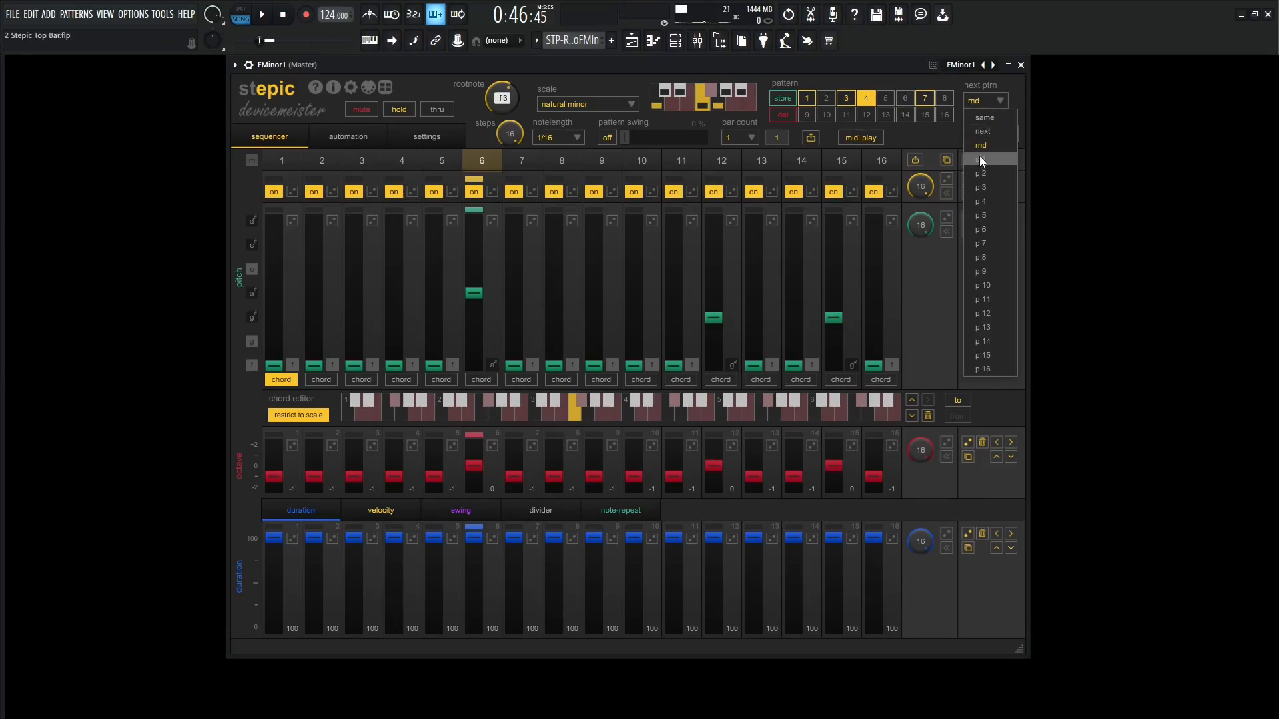
click(806, 99)
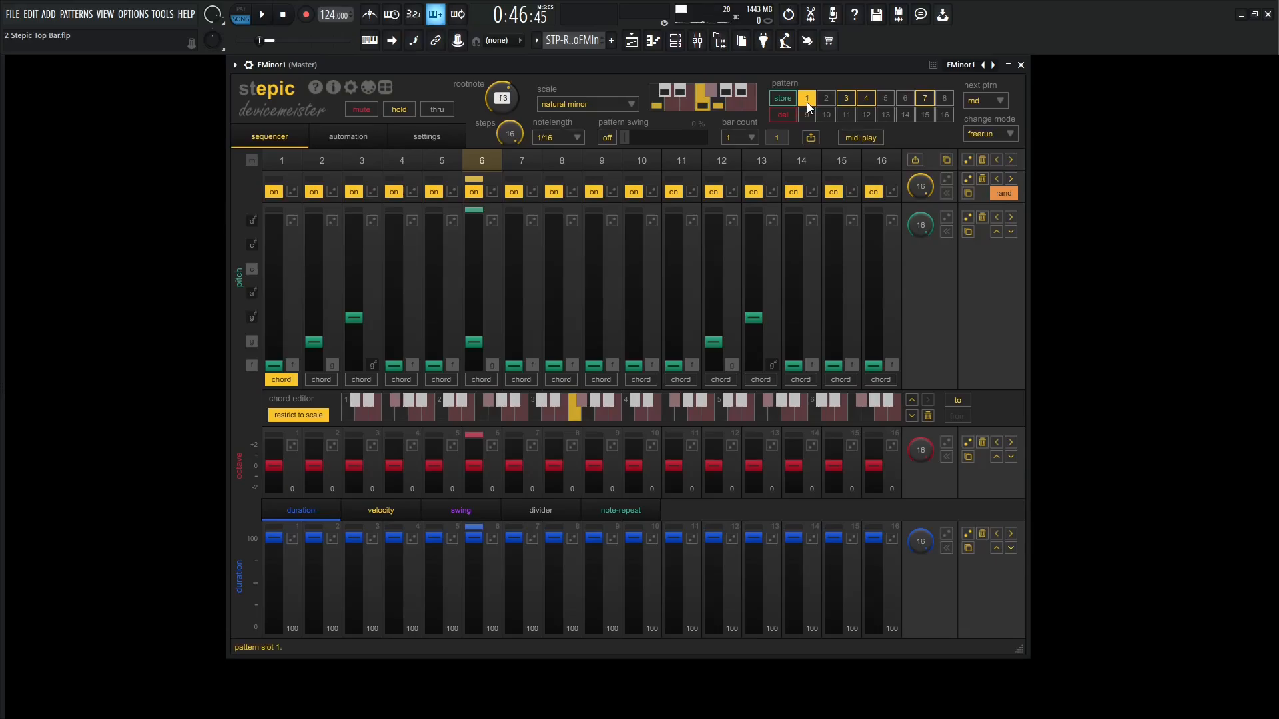
click(985, 101)
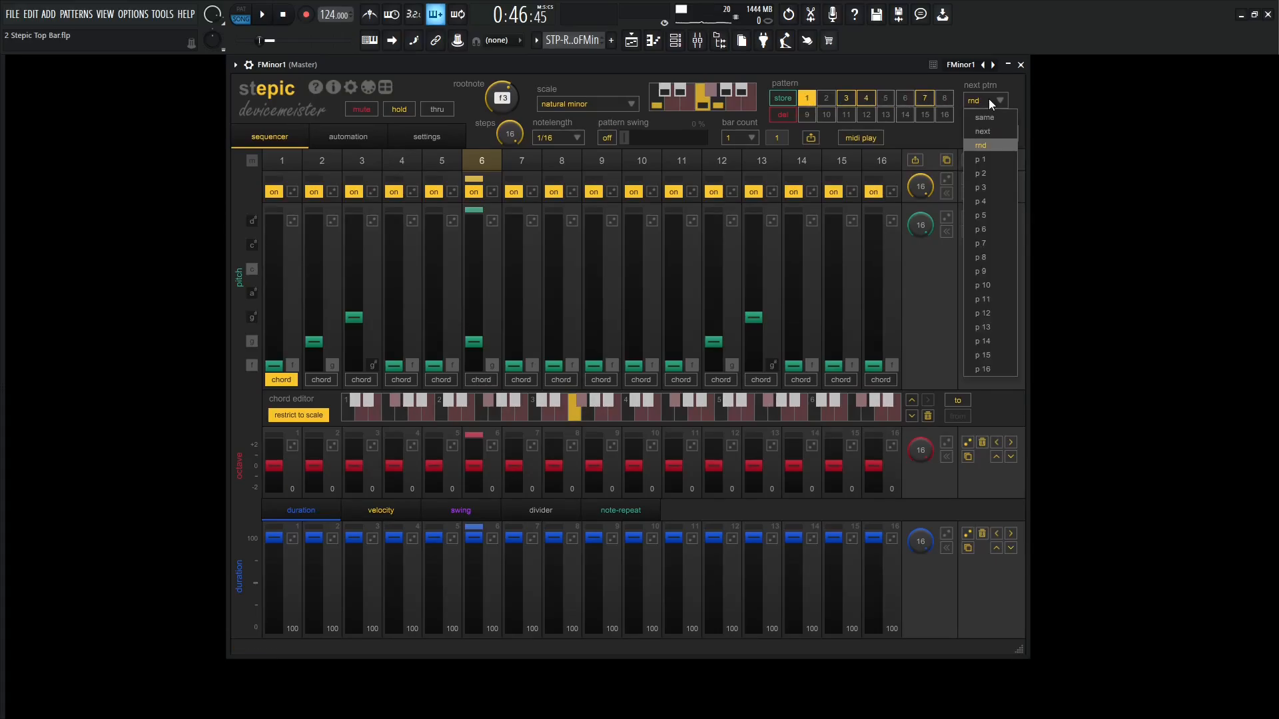
click(918, 85)
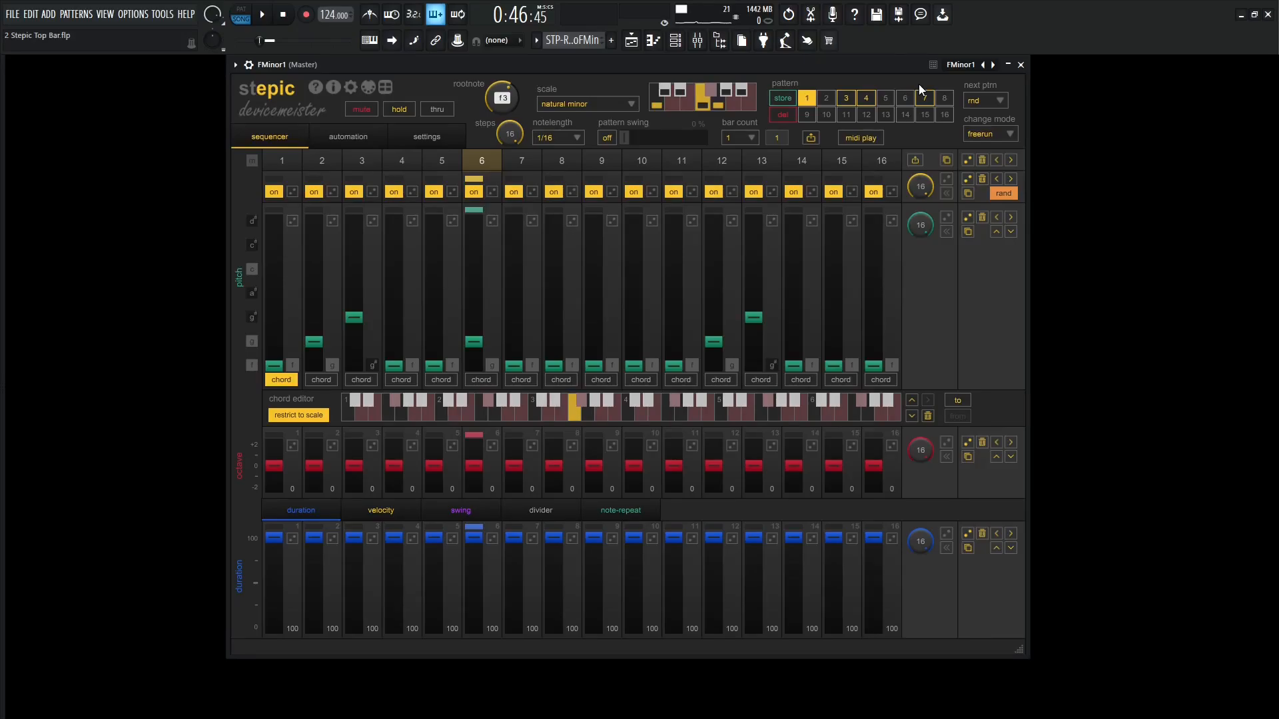
click(987, 134)
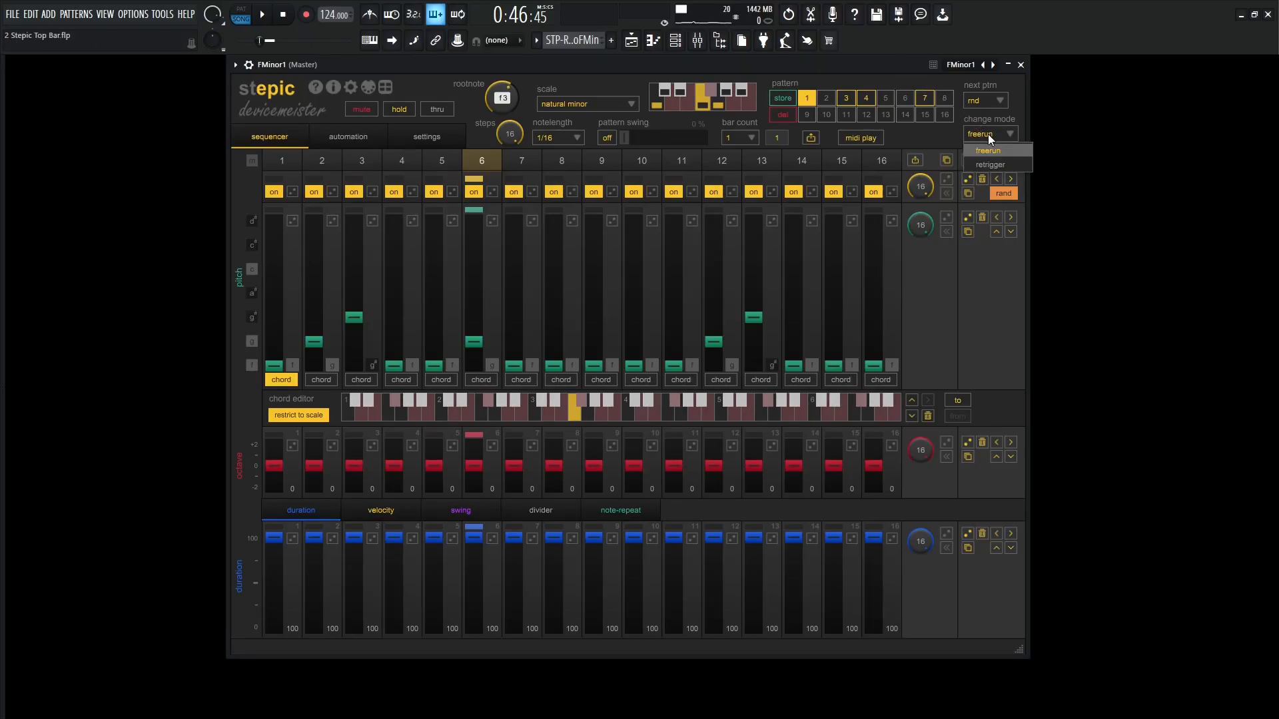
click(927, 139)
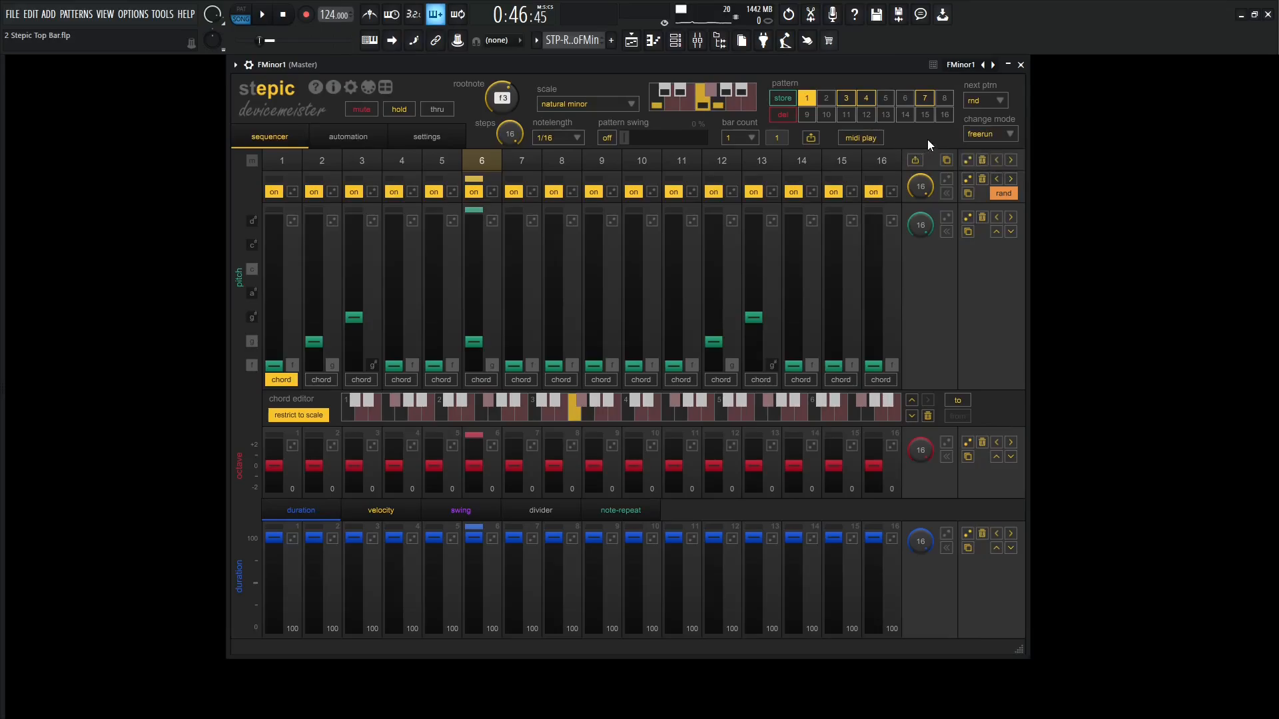
Step: Set the next-pattern option of patterns 1, 3, 4 and 7 to same
click(973, 103)
click(989, 118)
click(848, 97)
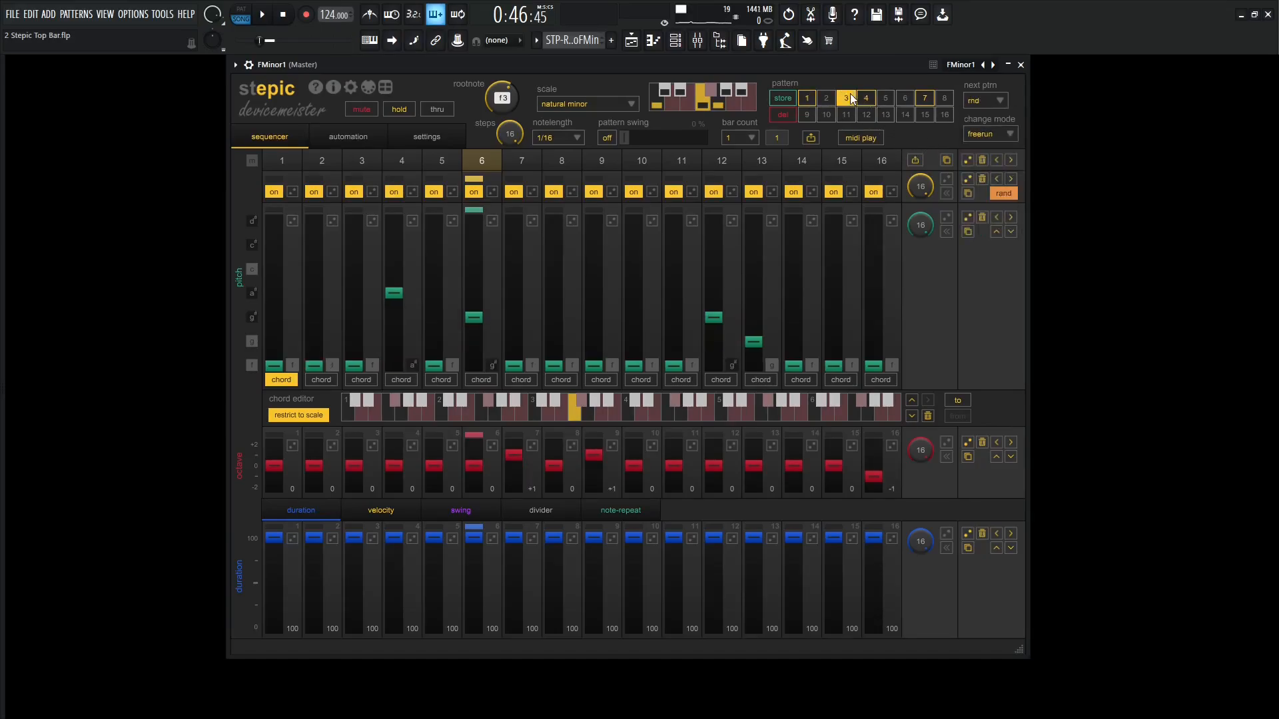
click(978, 103)
click(977, 117)
click(866, 98)
click(983, 101)
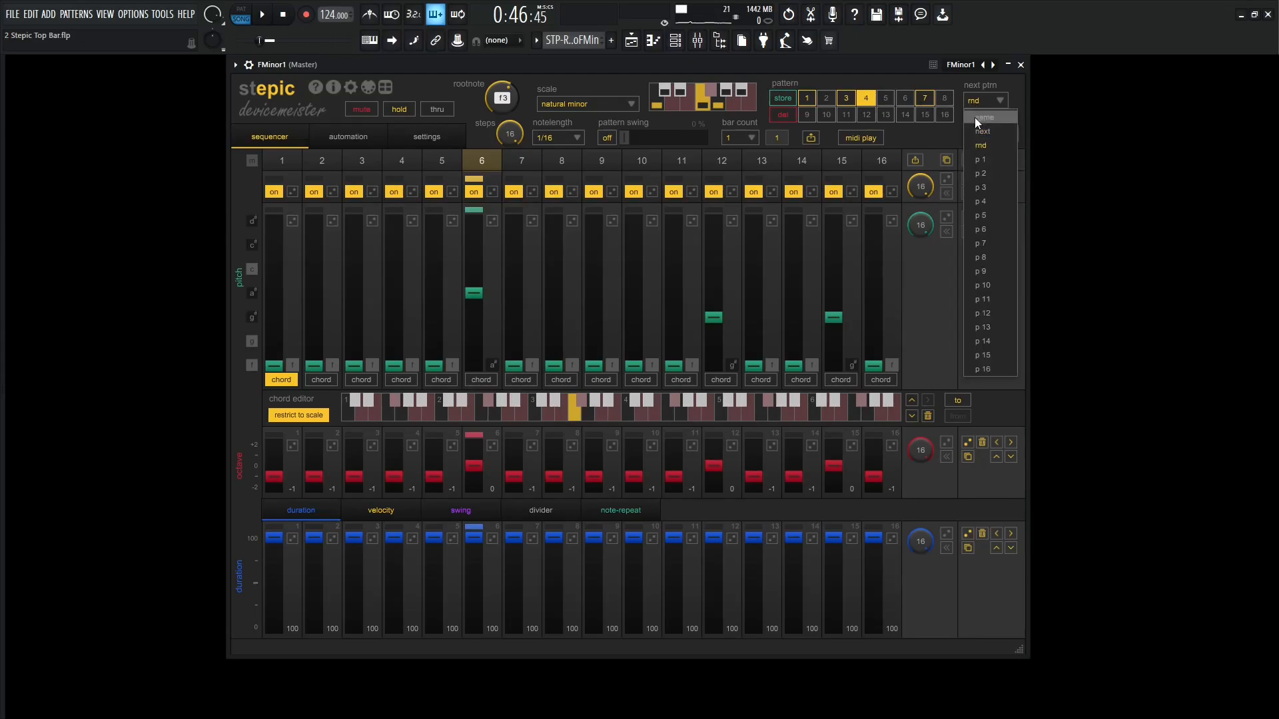
click(974, 117)
click(974, 102)
click(983, 120)
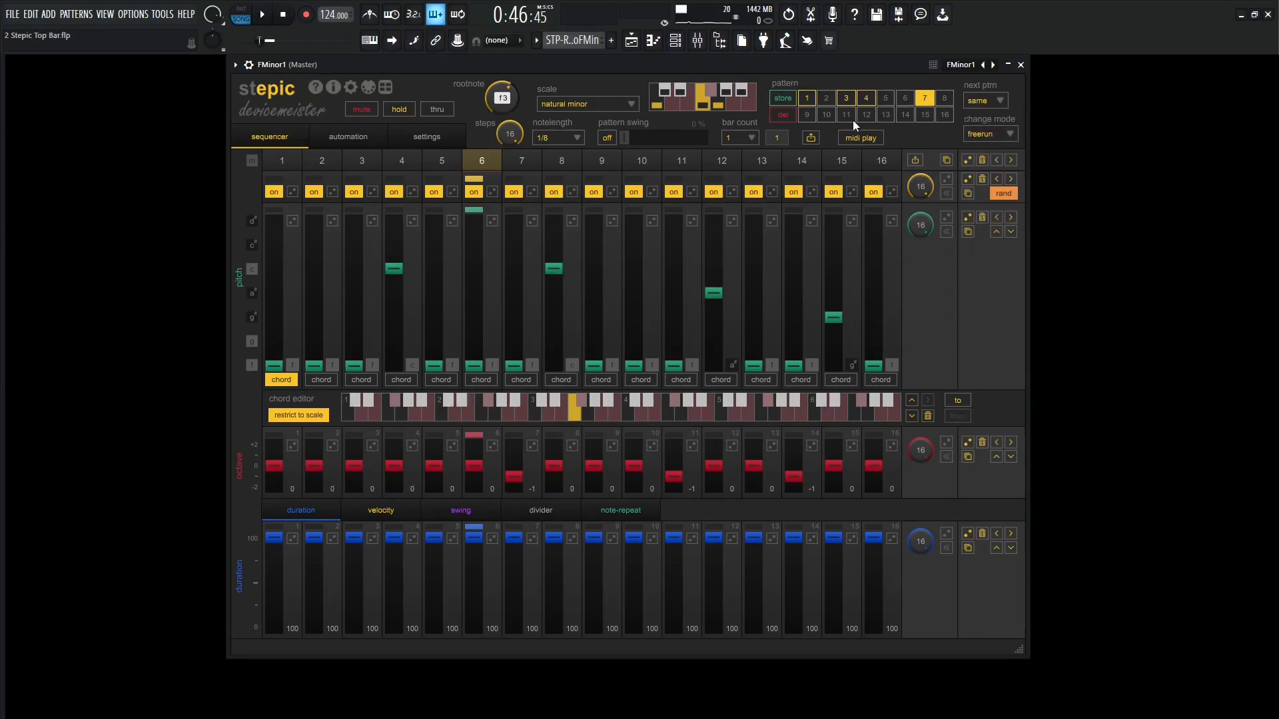
Step: Set the note length of patterns 1 and 3 to 1/8, and return to pattern 1
click(805, 98)
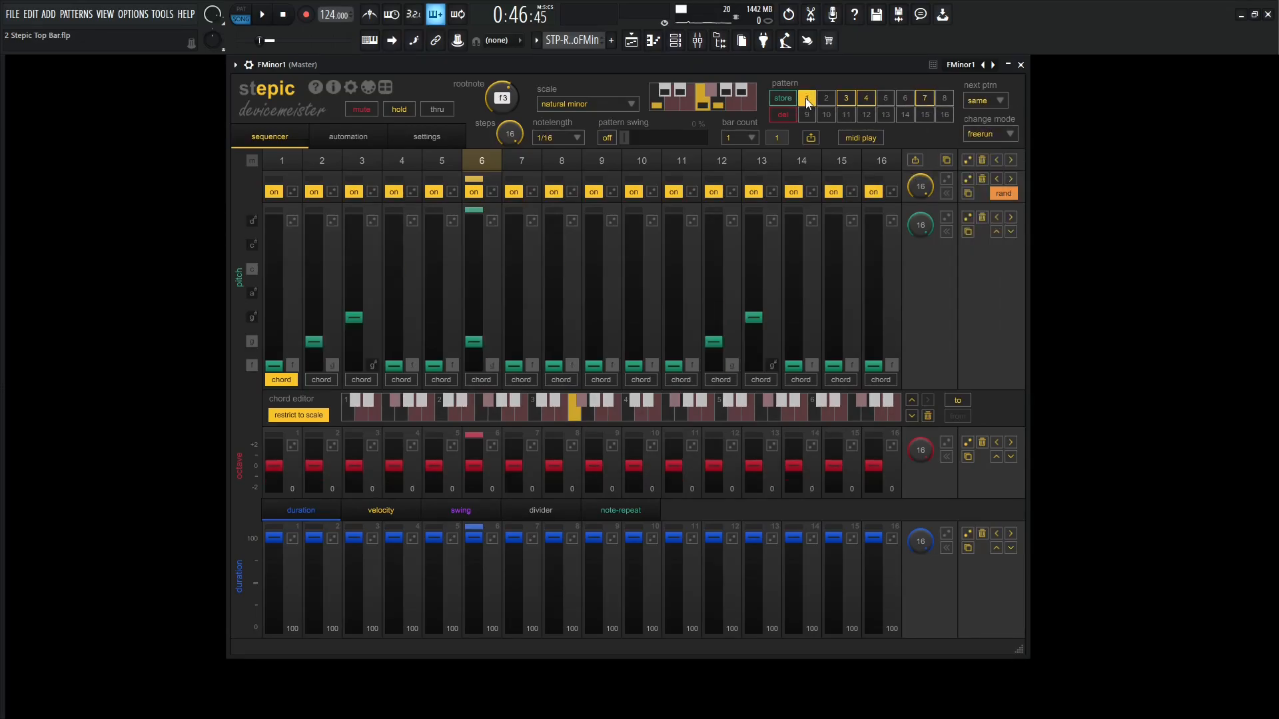
click(991, 136)
click(576, 139)
click(569, 177)
click(844, 97)
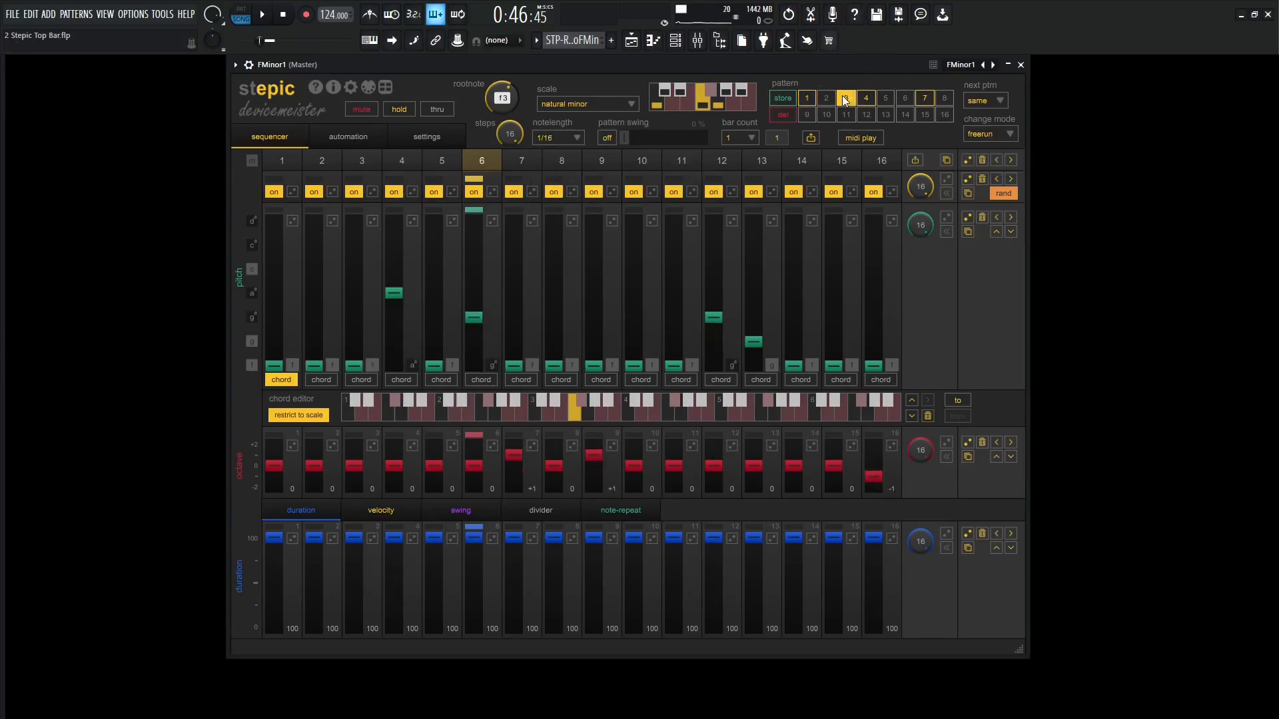
click(565, 138)
click(557, 192)
click(807, 98)
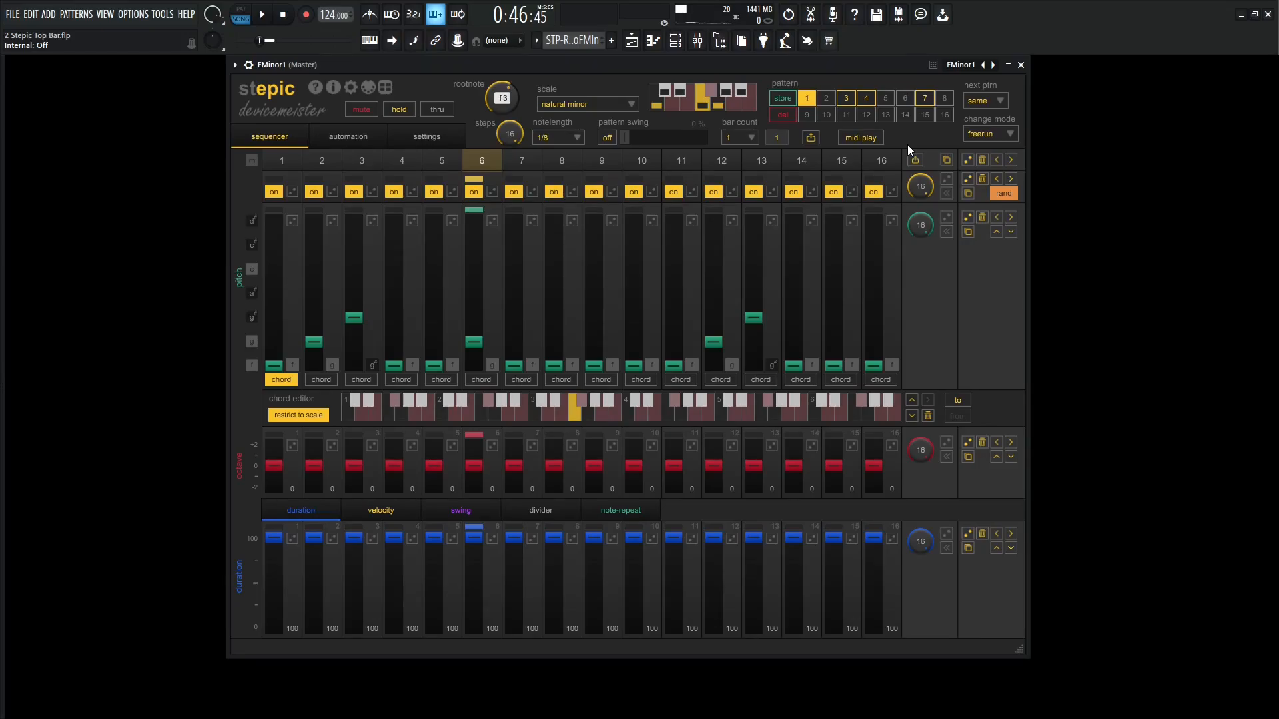
Step: Play the sequence in freerun change mode while repeatedly switching between patterns 1 and 3
key(space)
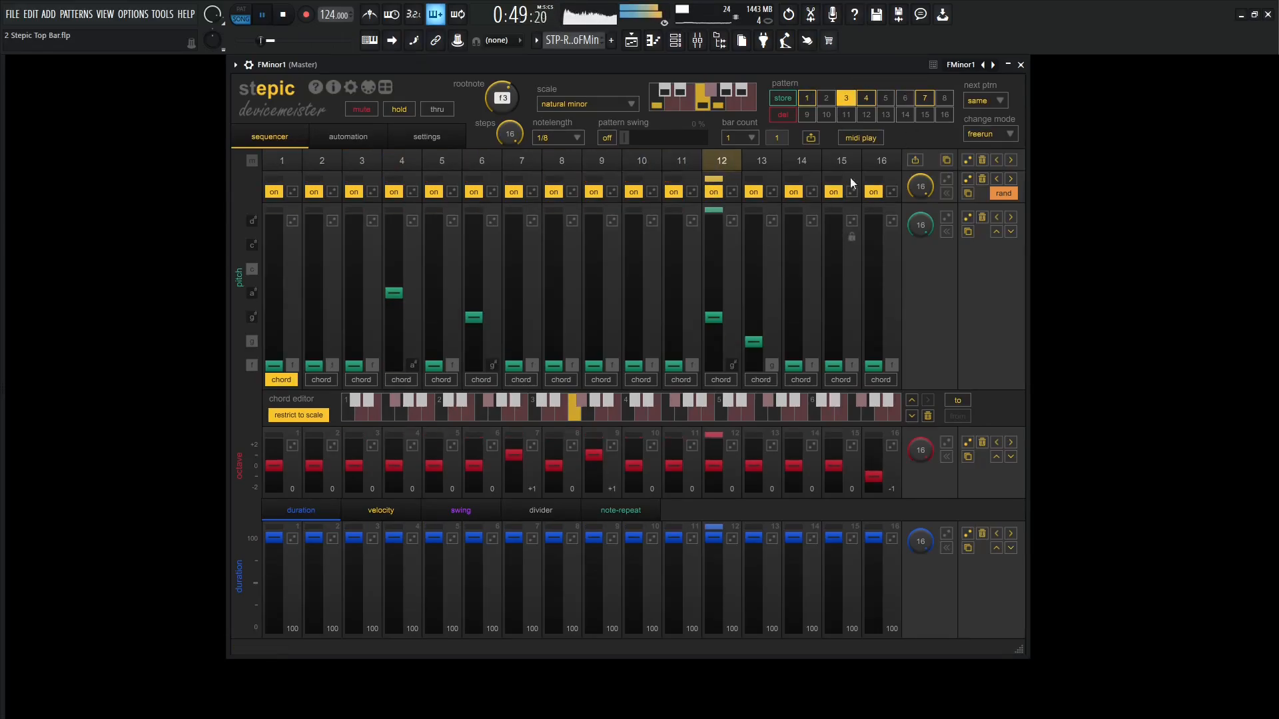
click(847, 99)
click(807, 101)
click(845, 98)
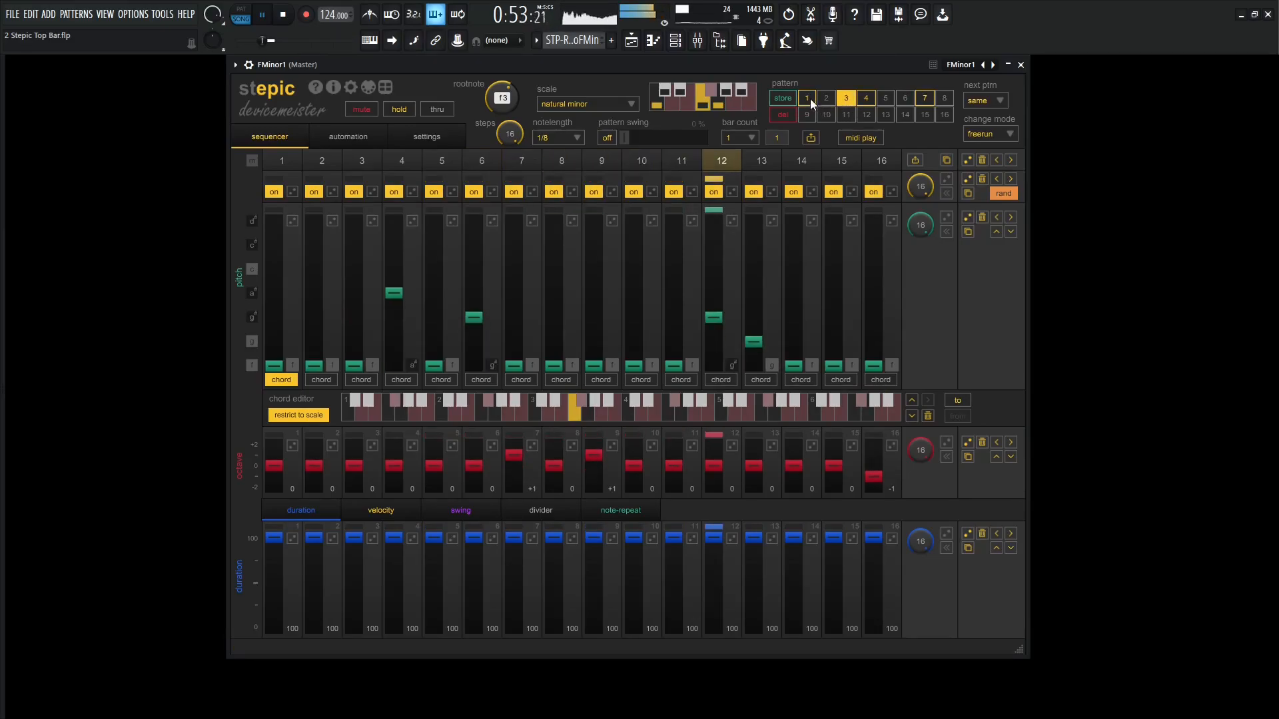
click(807, 101)
click(850, 97)
click(805, 101)
click(846, 100)
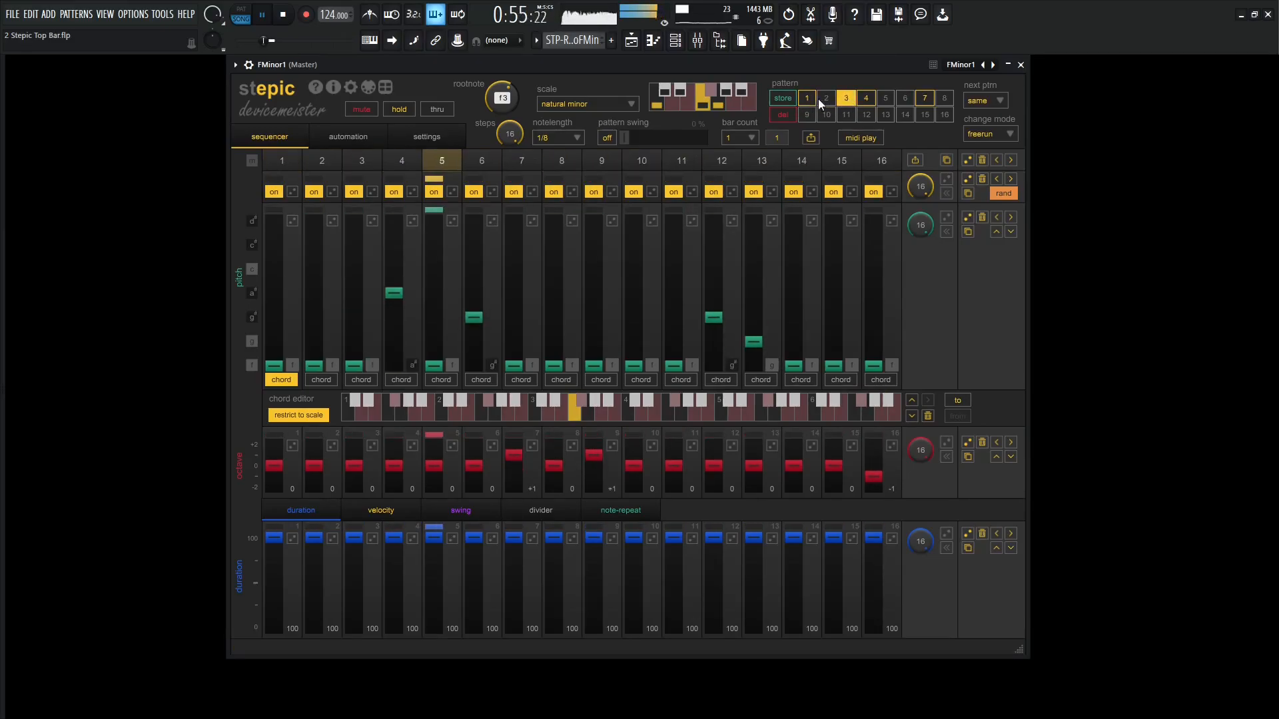
click(808, 100)
click(846, 99)
click(813, 100)
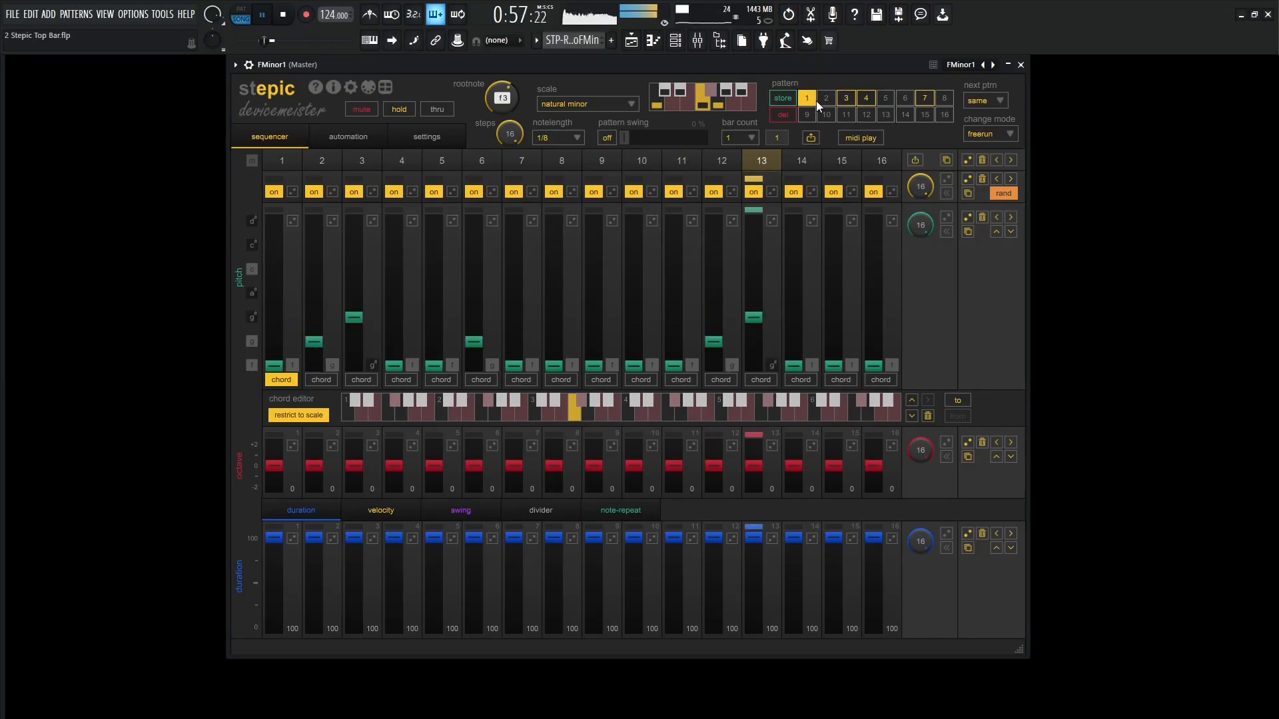
Step: Set the change mode to retrigger, and alternate between patterns 1 and 3 during playback
key(space)
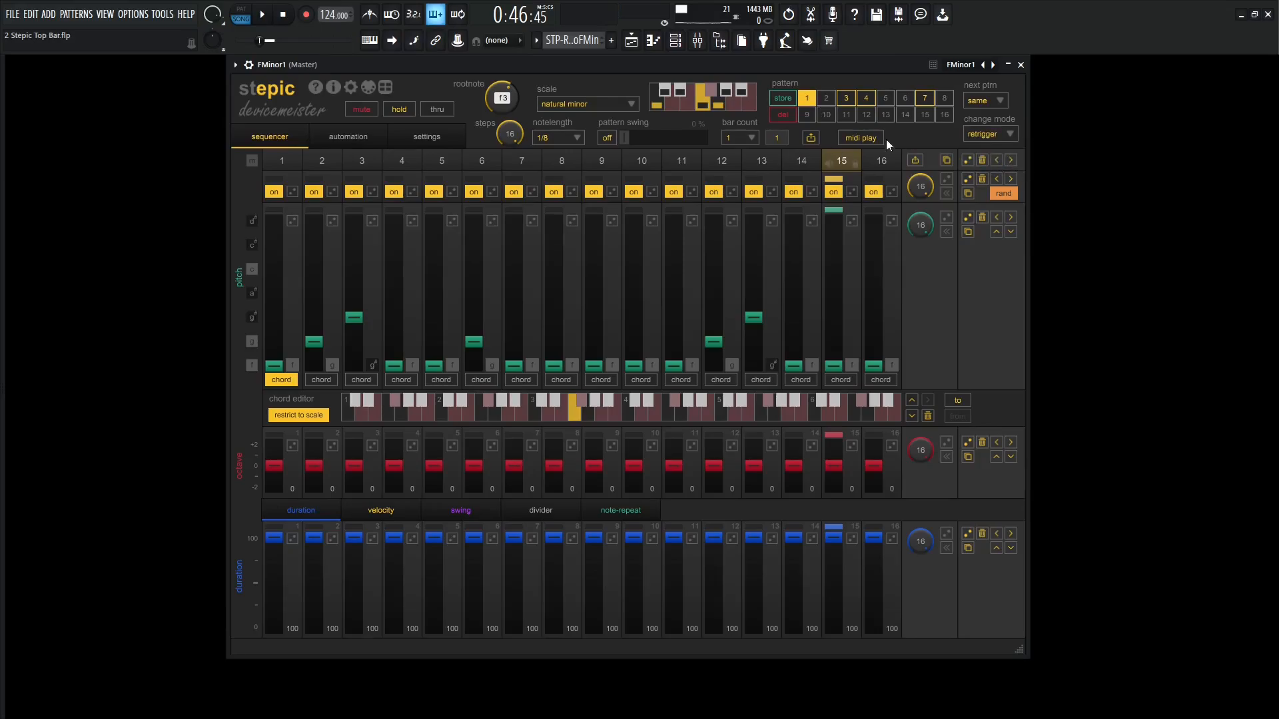
click(844, 98)
click(808, 101)
click(846, 99)
key(space)
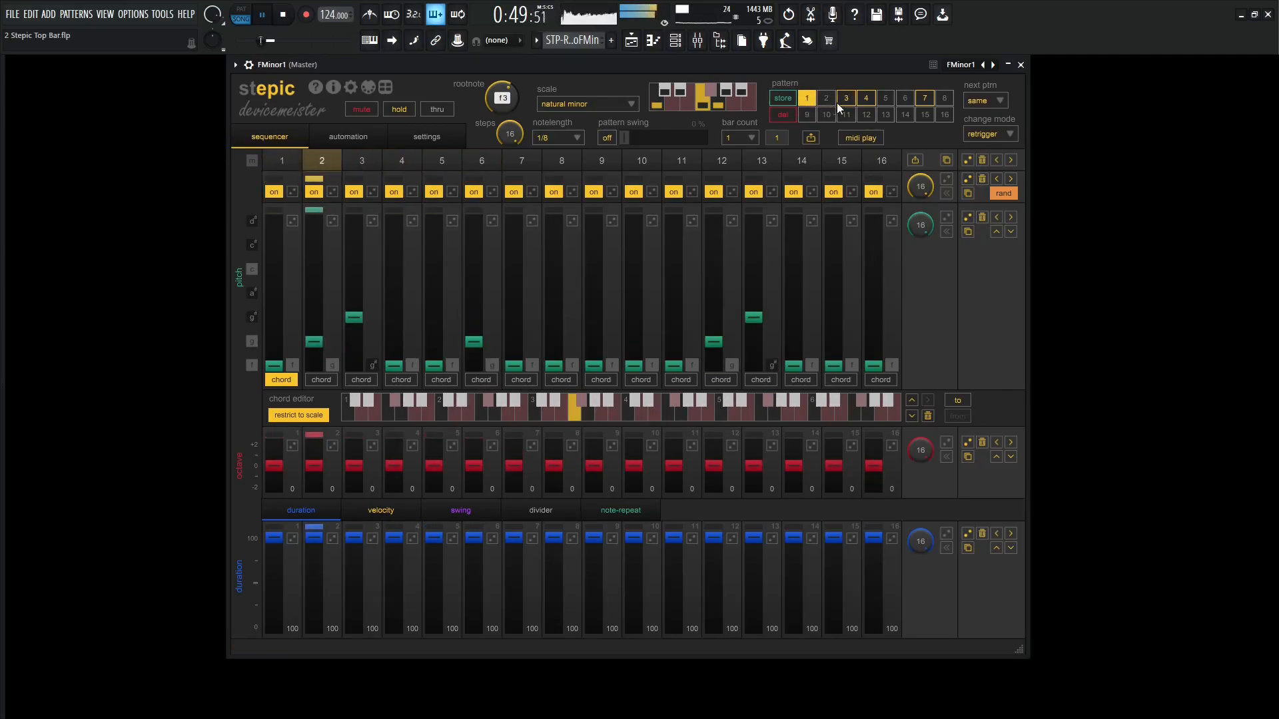
click(843, 102)
click(806, 101)
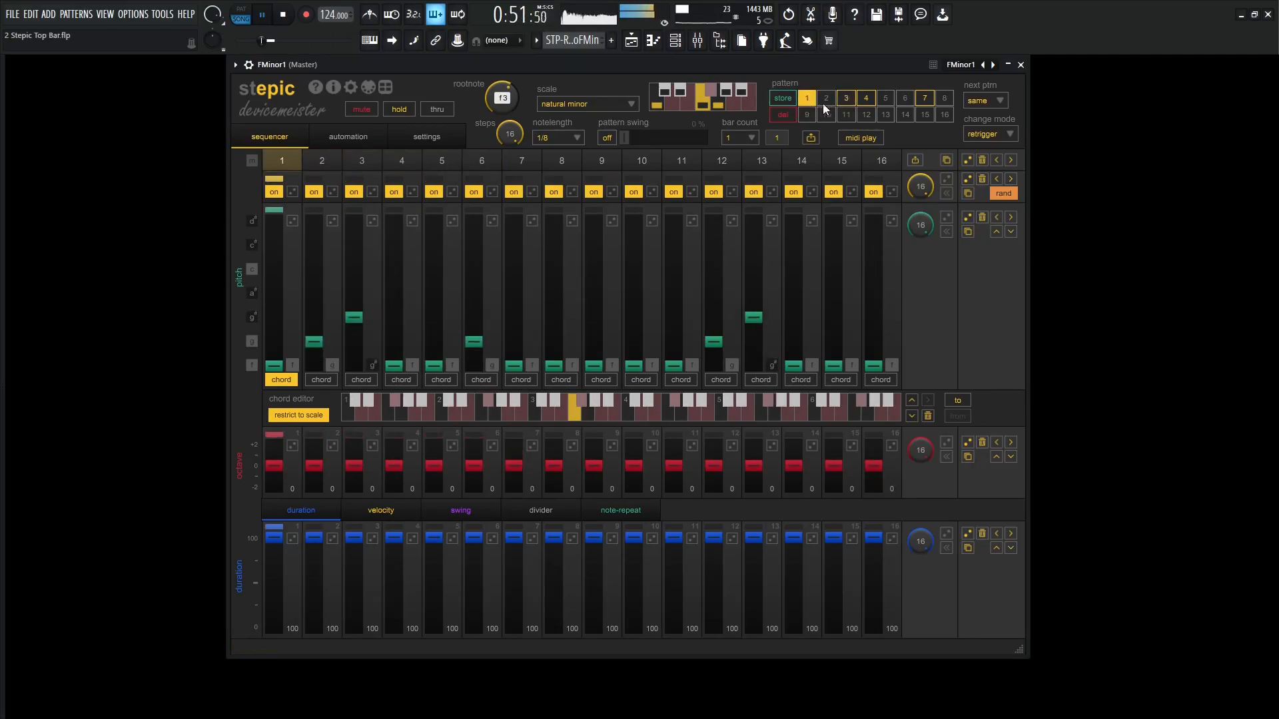
click(841, 101)
click(807, 101)
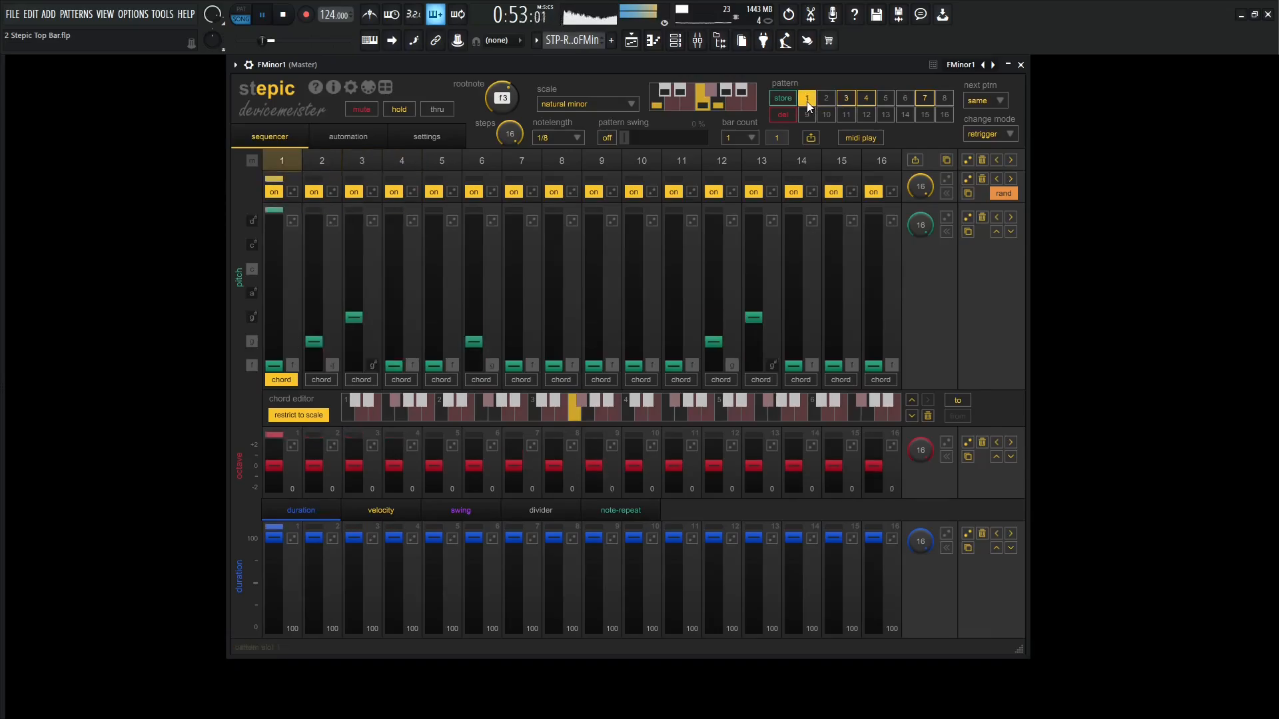
click(841, 102)
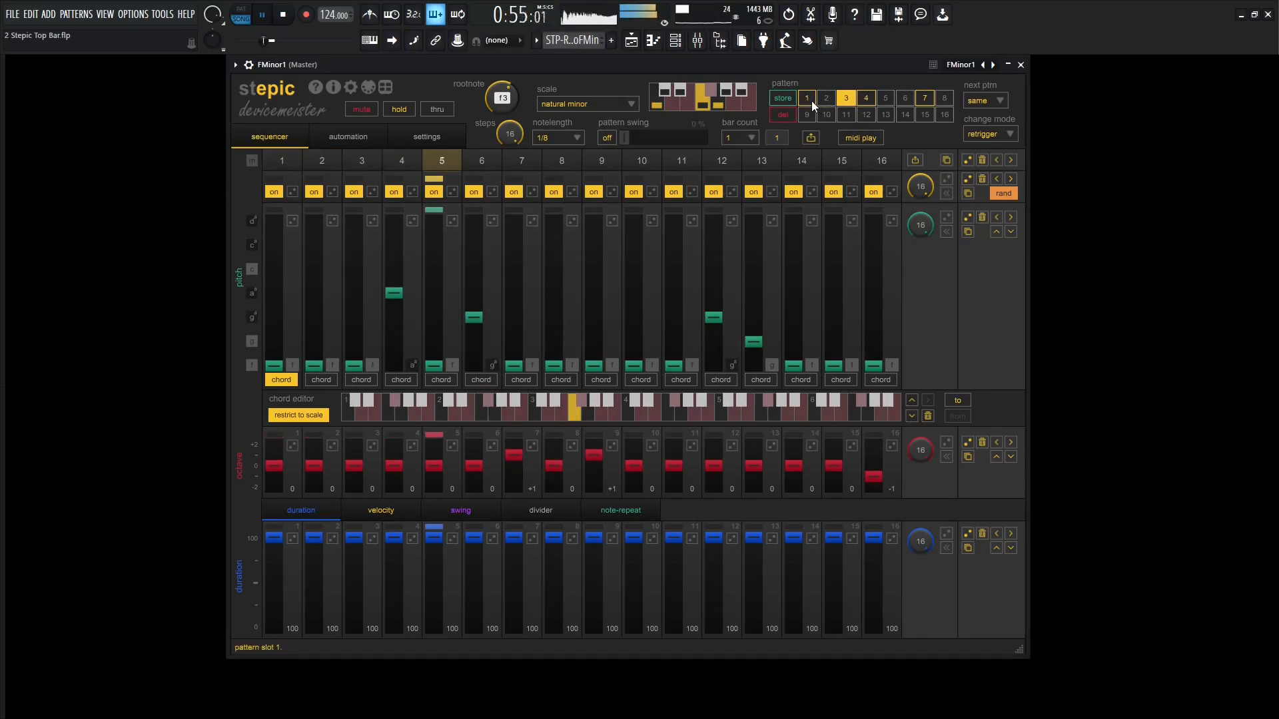
key(space)
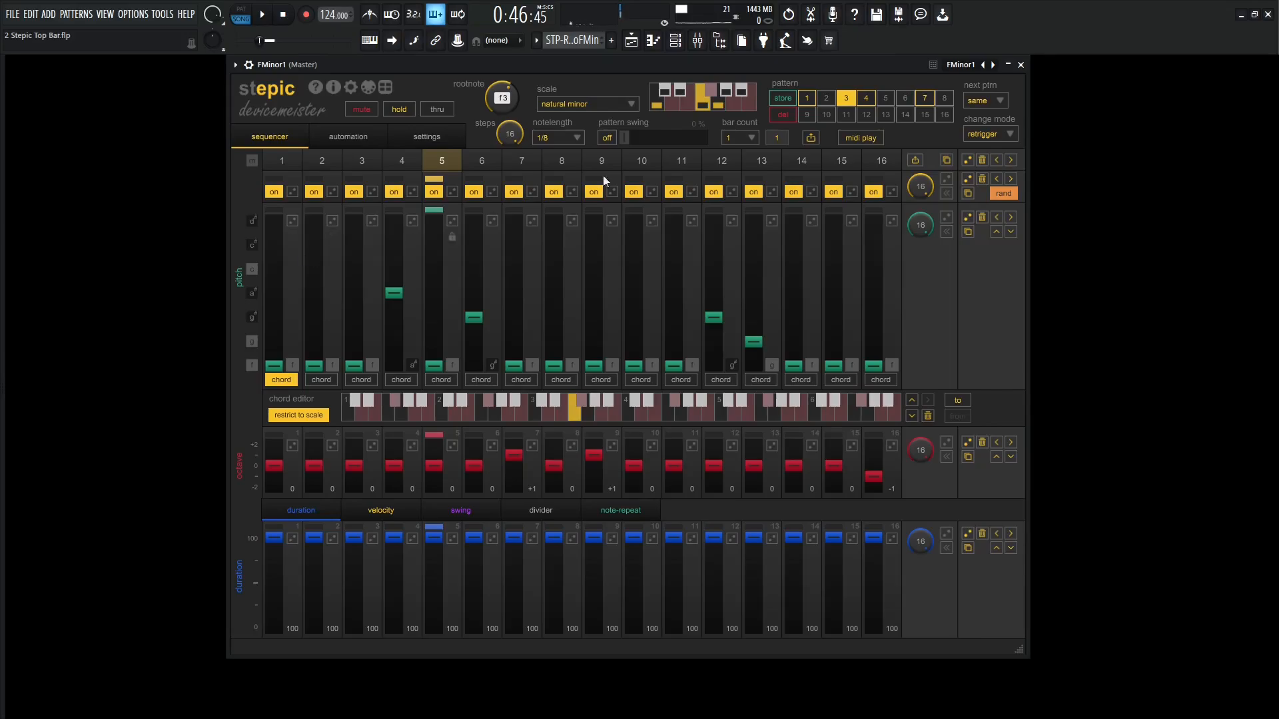
Step: Replay the sequence in retrigger mode, switching from pattern 1 to 3 and back to 1, and stop playback
key(space)
click(807, 98)
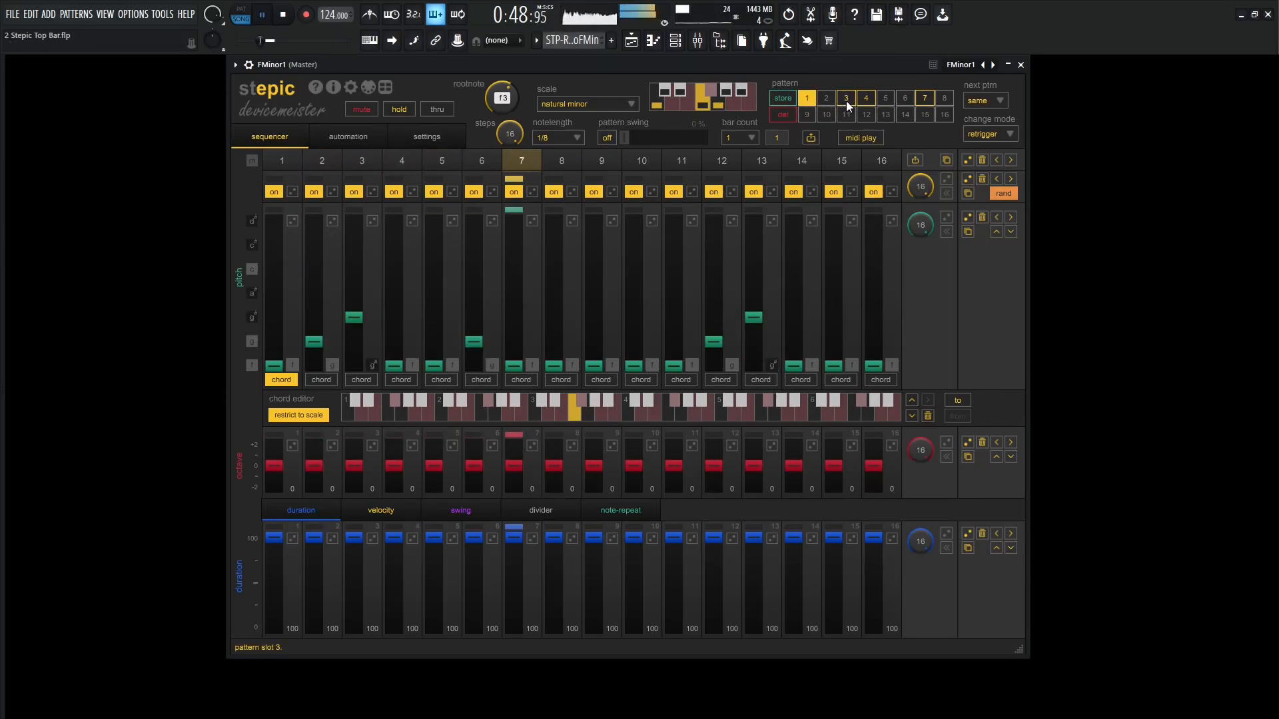
click(846, 100)
click(806, 98)
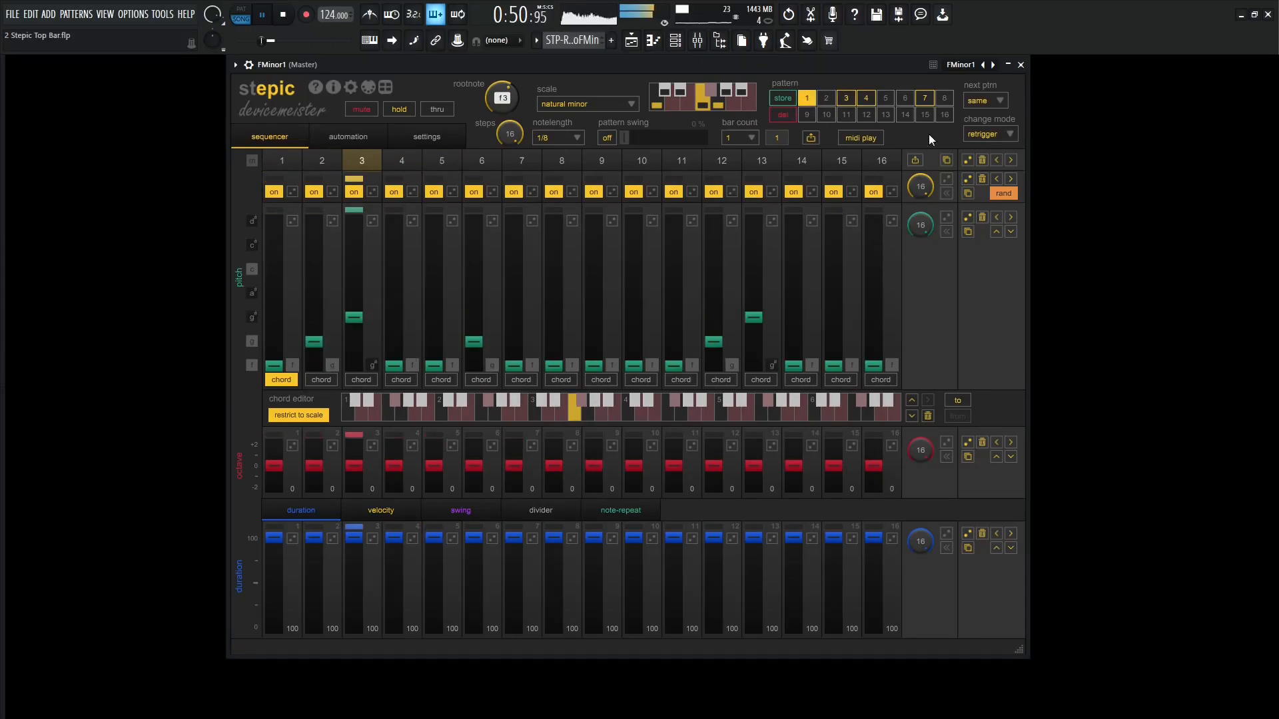
key(space)
Step: Set the change mode back to freerun, and play the sequence while switching from pattern 1 to 3 and back
click(984, 134)
click(993, 150)
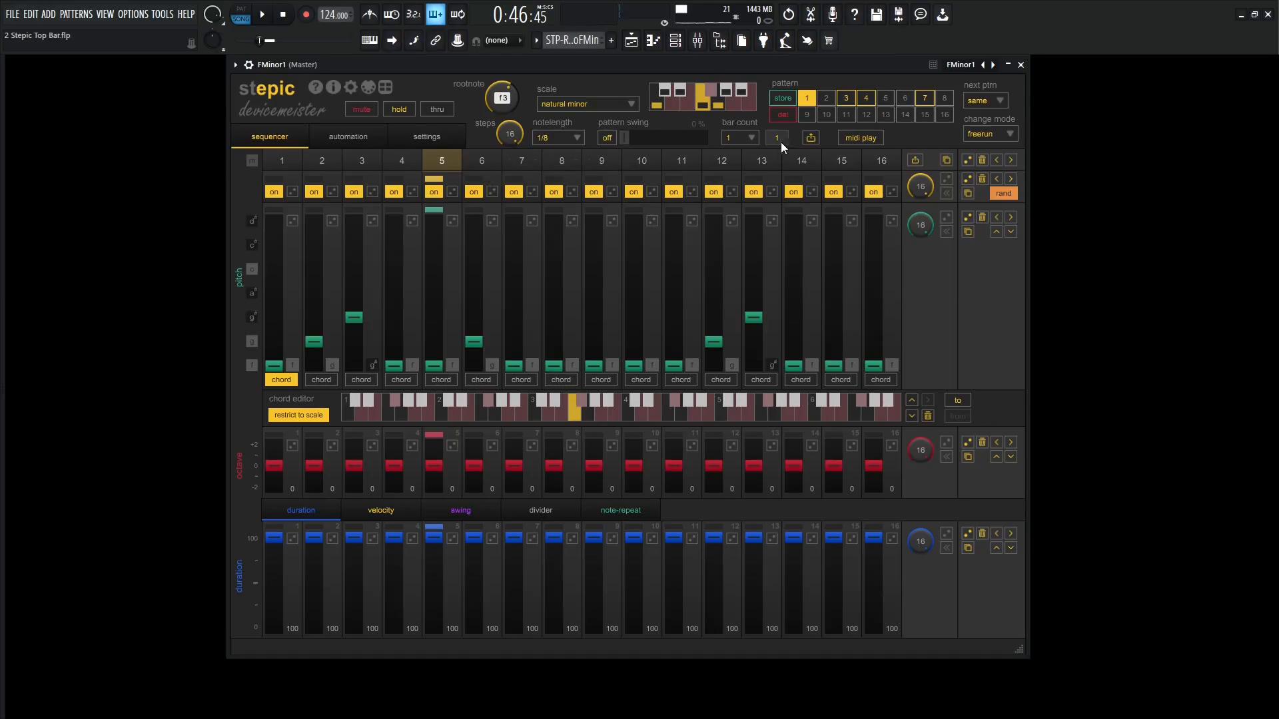
key(space)
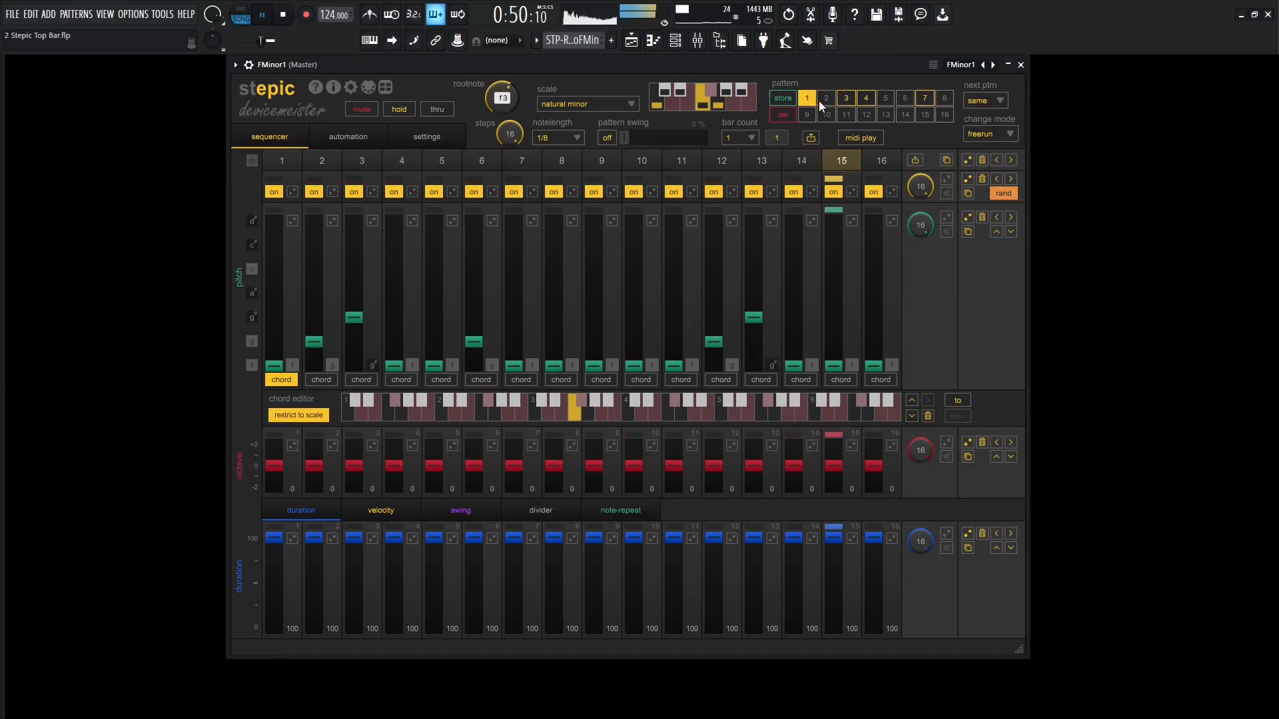
click(841, 101)
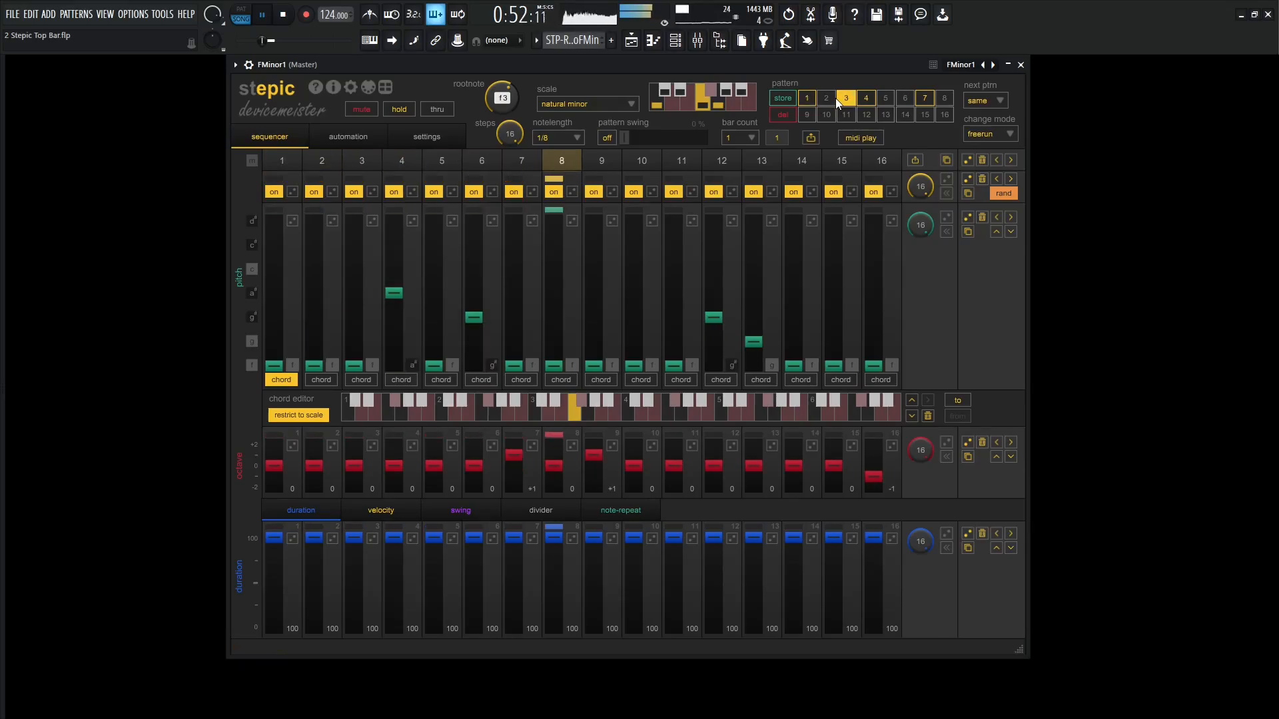
click(816, 99)
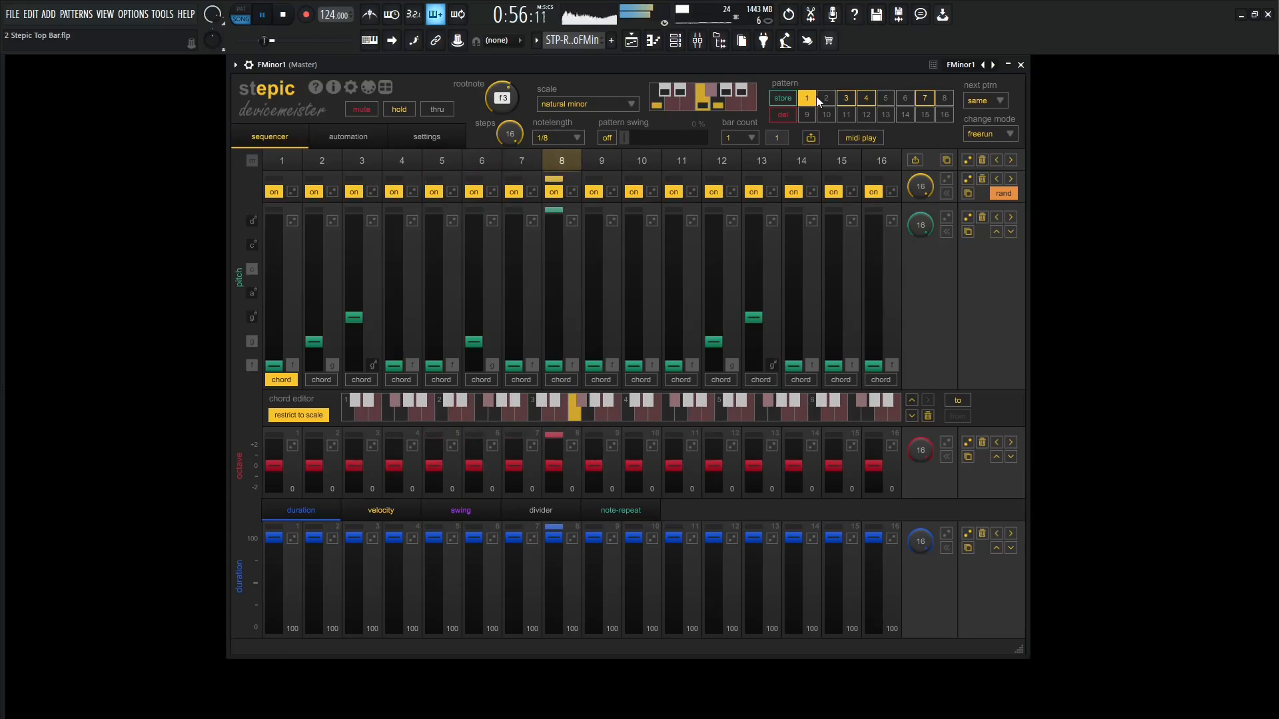
key(space)
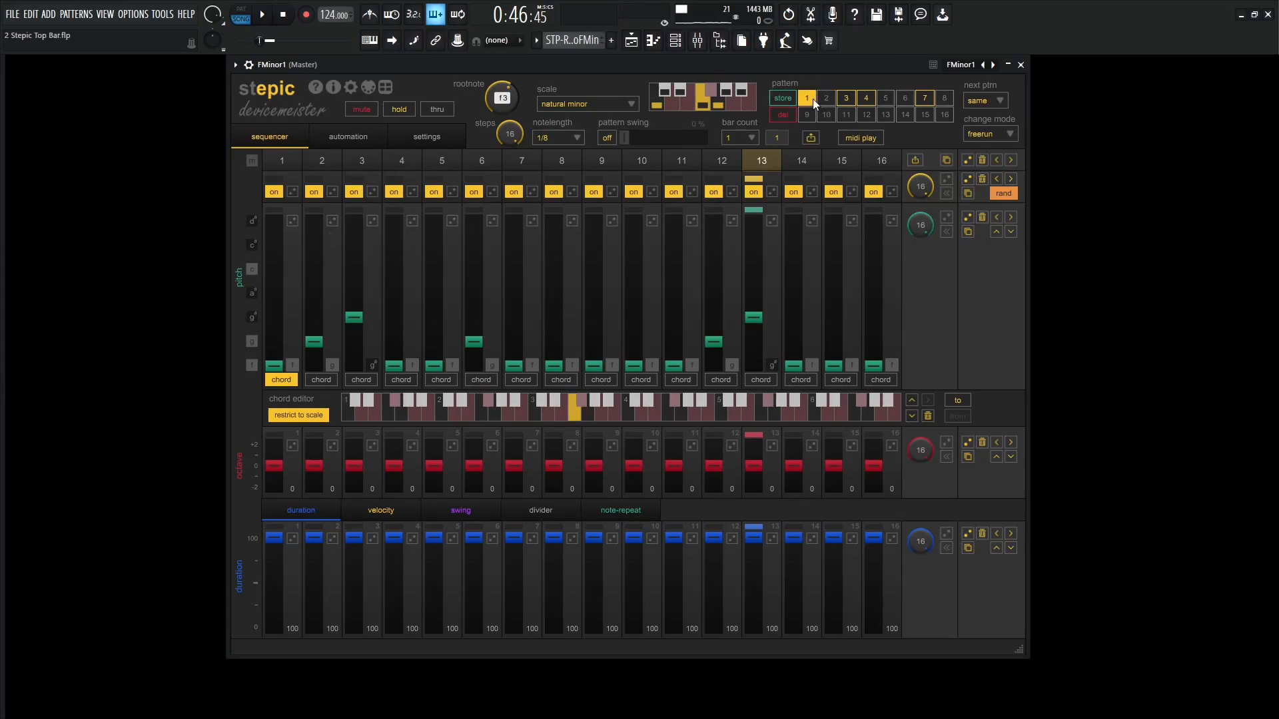
Step: Set the next-pattern option of patterns 1, 3, 4 and 7 to next, and return to pattern 1
click(983, 101)
click(986, 131)
click(847, 98)
click(980, 102)
click(980, 131)
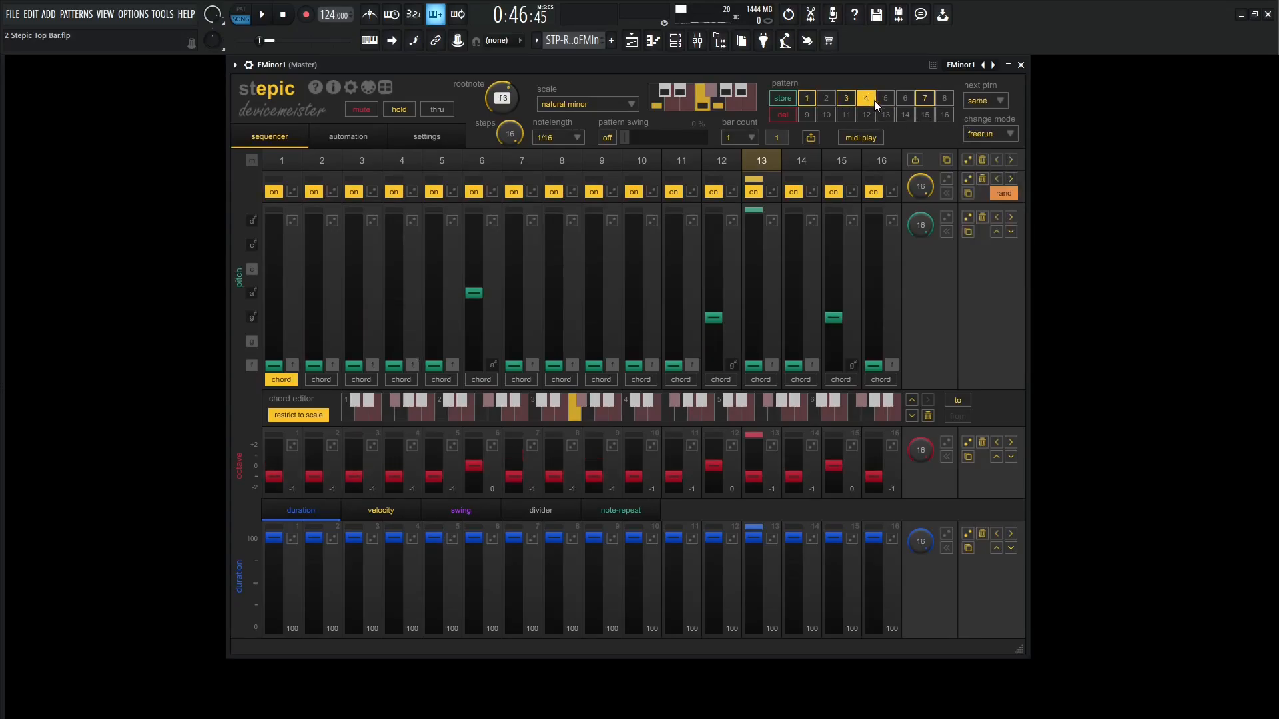
click(984, 101)
click(974, 116)
click(926, 98)
click(985, 101)
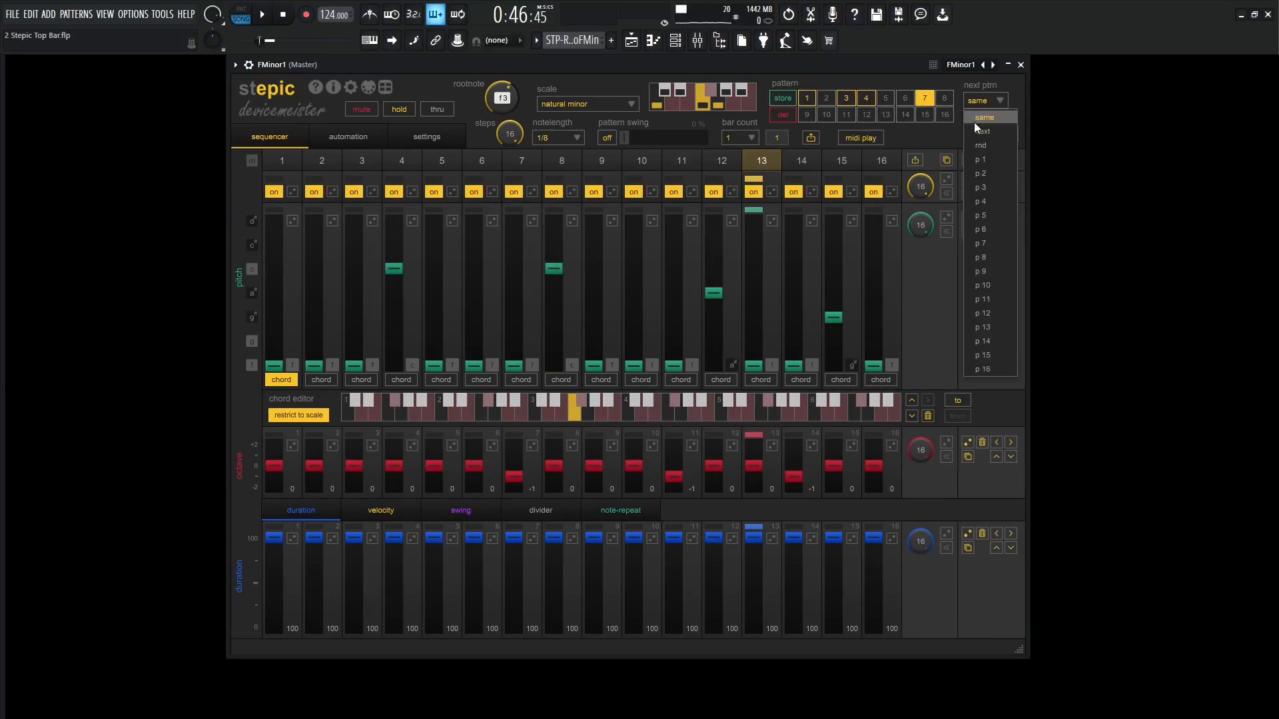
click(976, 126)
click(807, 99)
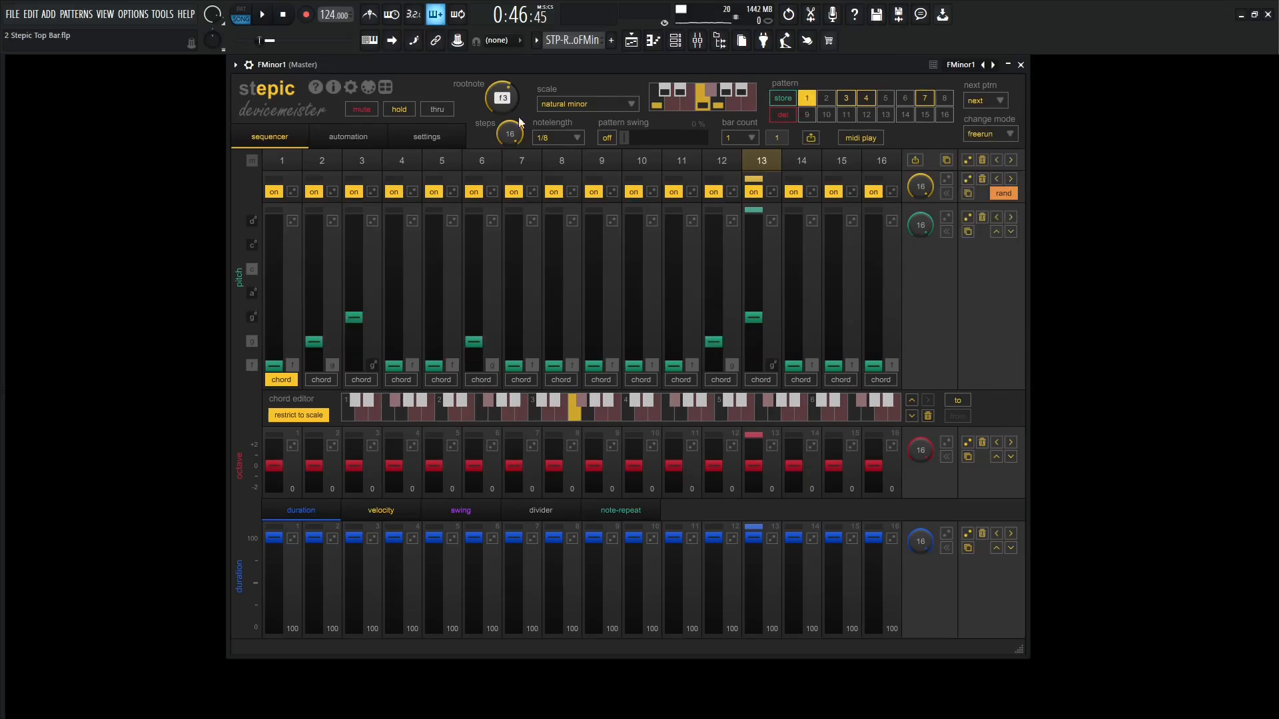
Step: Briefly play pattern 1, set the note length of patterns 1 and 3 to 1/16, and reselect pattern 1
click(401, 109)
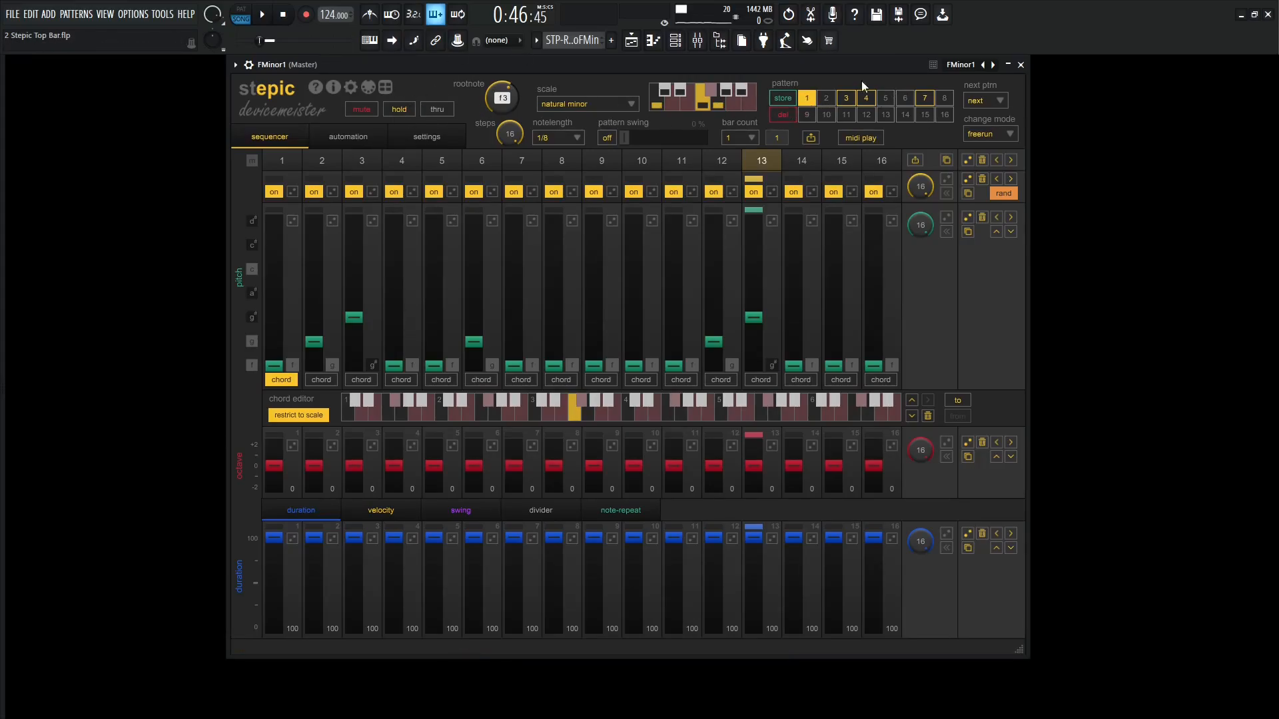
key(space)
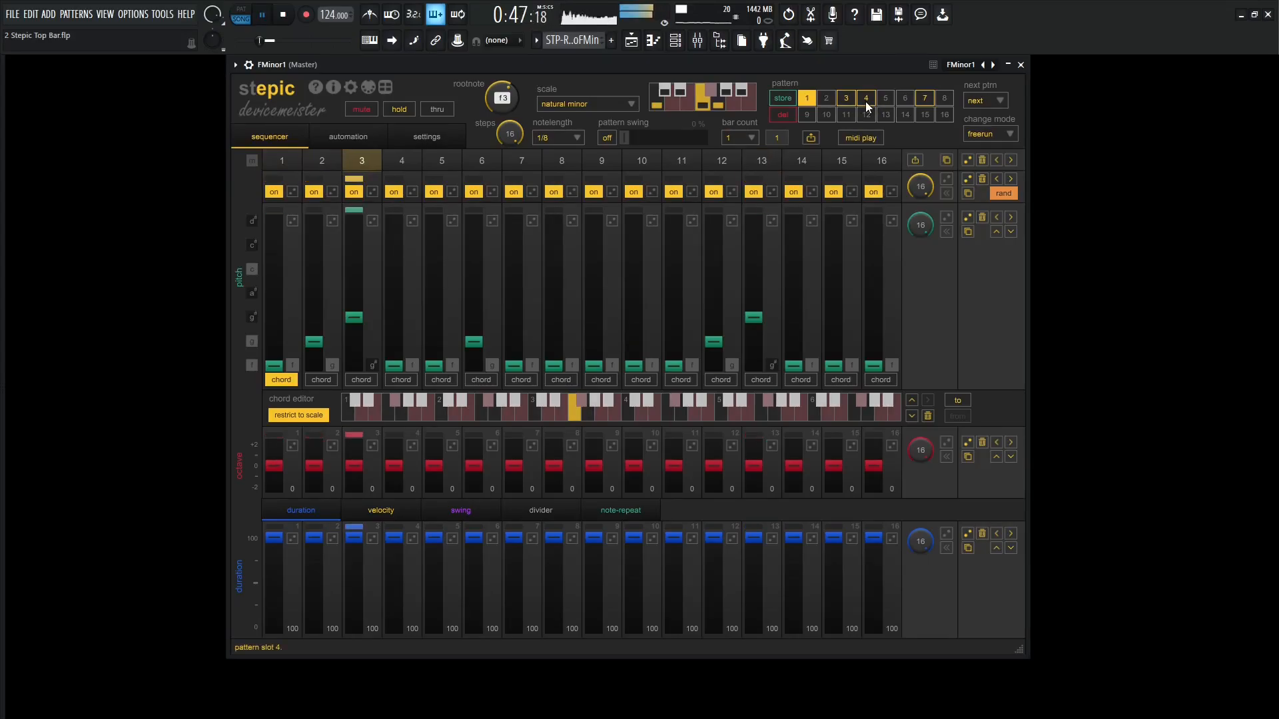
key(space)
click(561, 138)
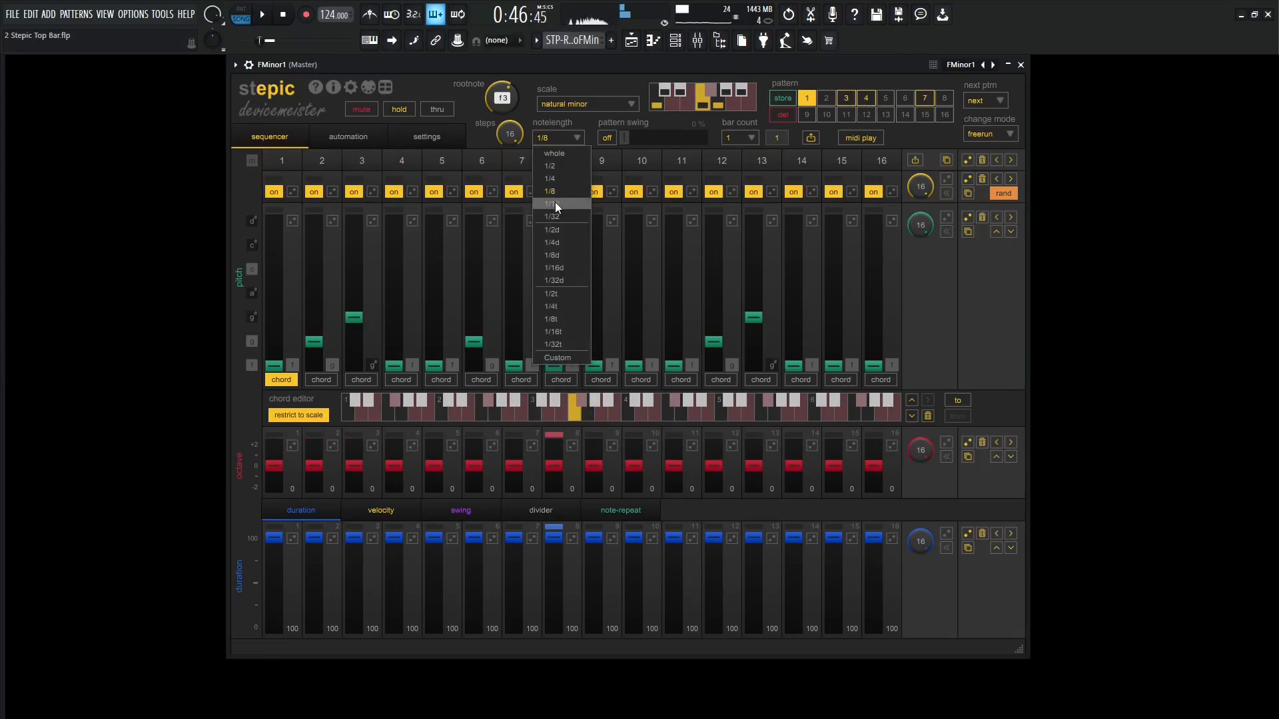
click(554, 203)
click(848, 98)
click(561, 137)
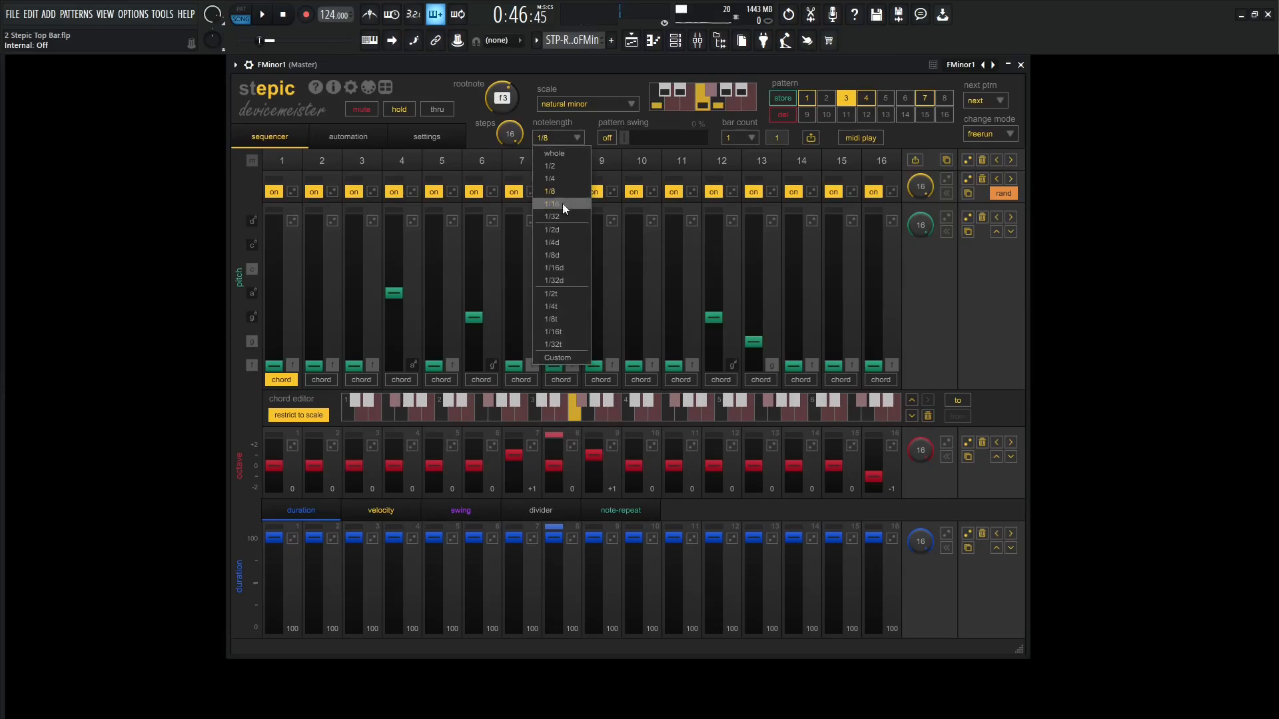
click(562, 202)
click(814, 98)
Step: Play from pattern 1, switch to pattern 3 during playback, and stop
key(space)
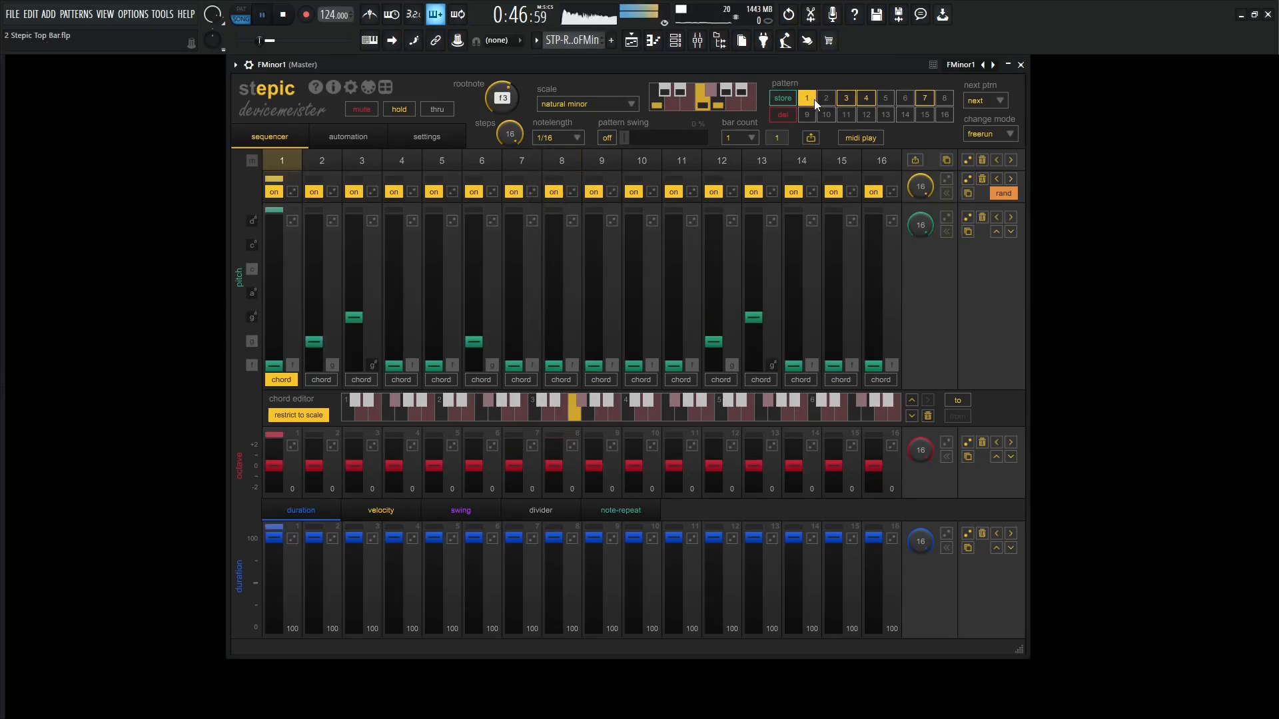
click(849, 99)
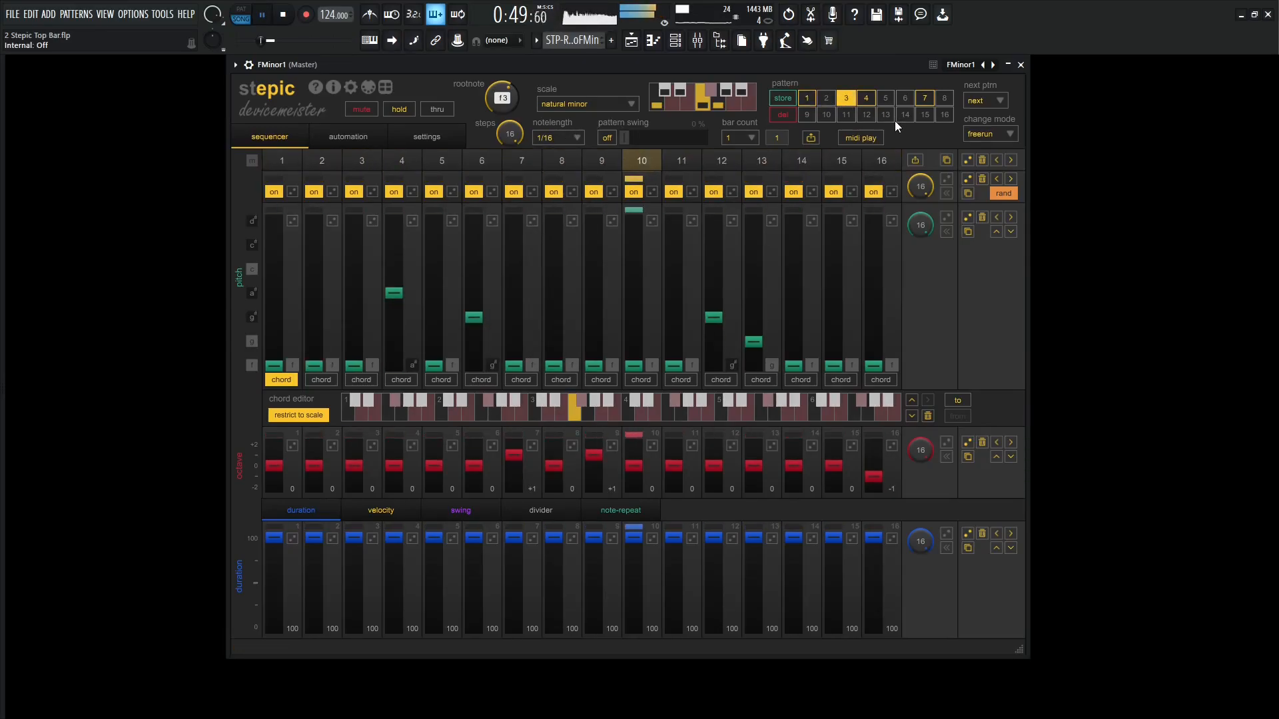
key(space)
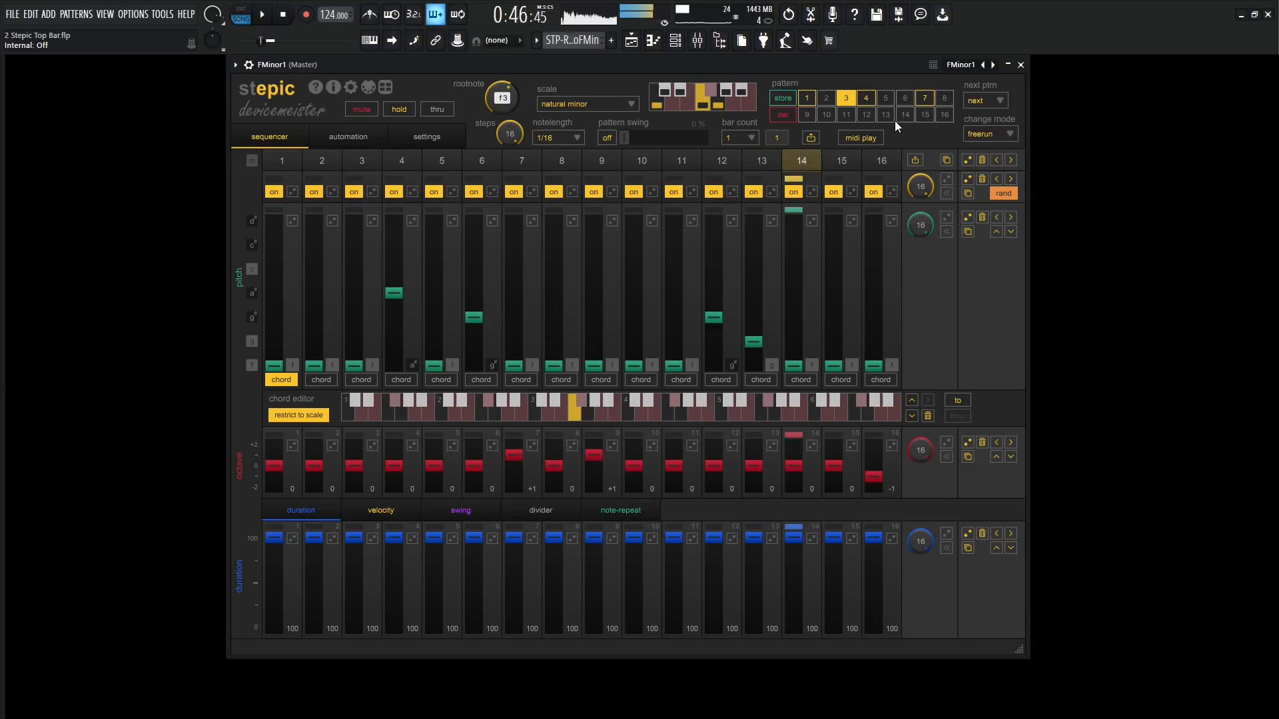
Step: Play pattern 1 with hold enabled, and set the pitches of steps 10, 11, 12 and 15 to a#, c#, g# and c#
click(812, 103)
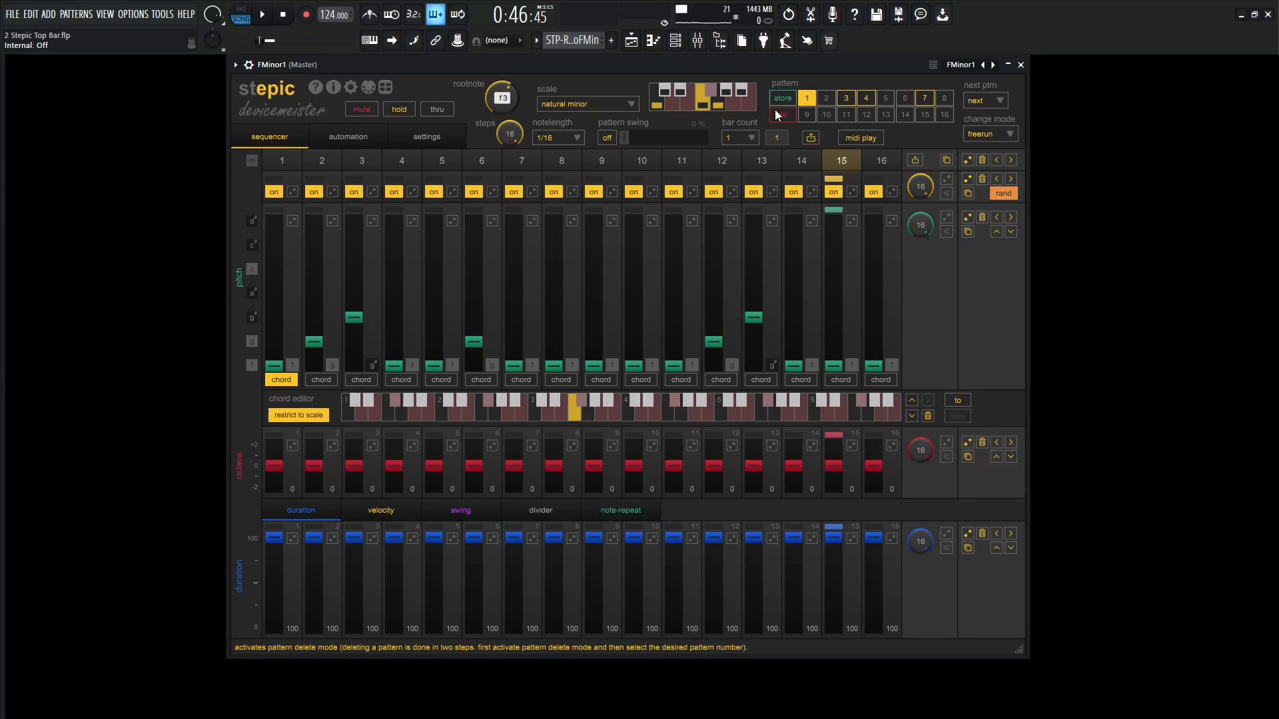
key(space)
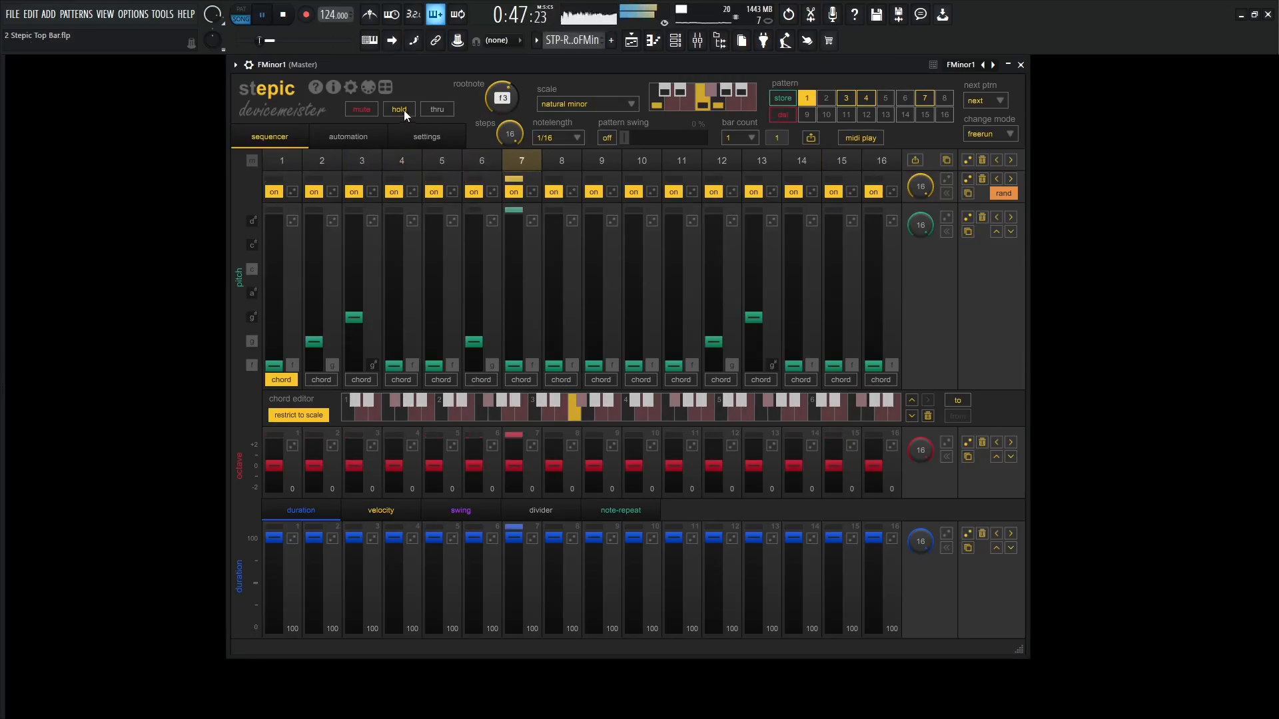
drag(636, 365, 635, 293)
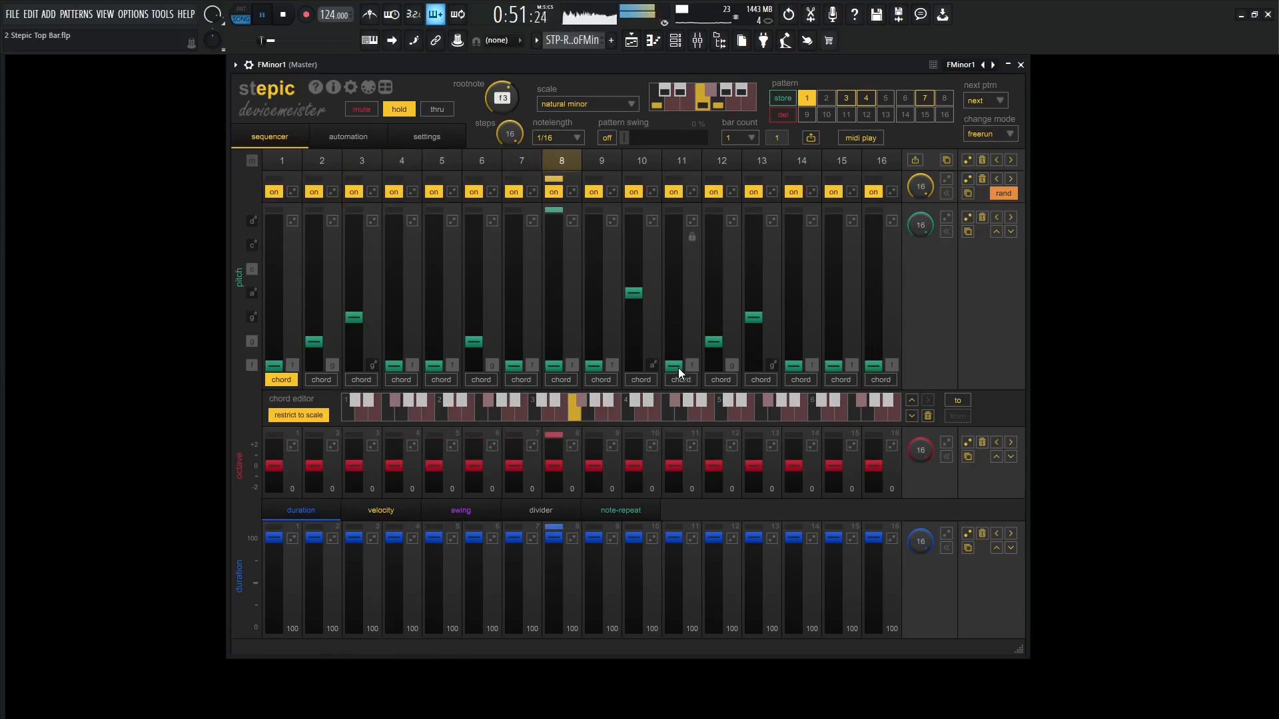
drag(670, 370, 670, 246)
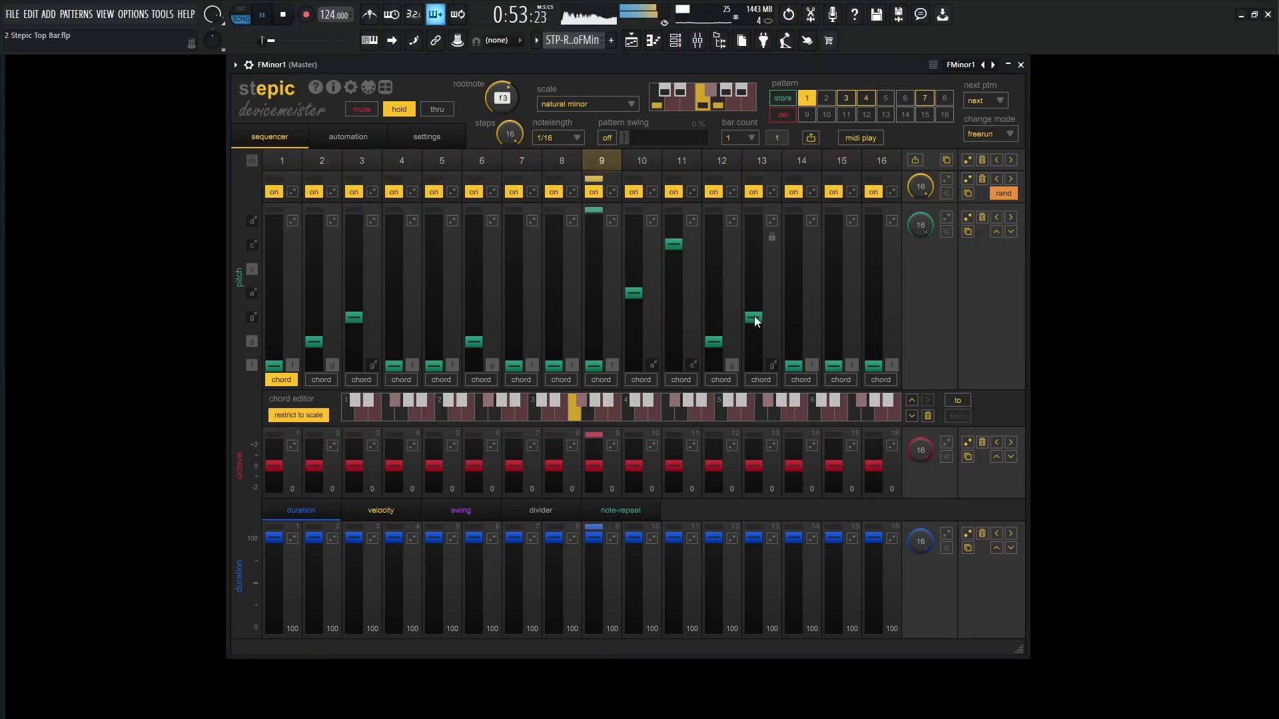
drag(721, 359, 714, 325)
drag(825, 373, 830, 254)
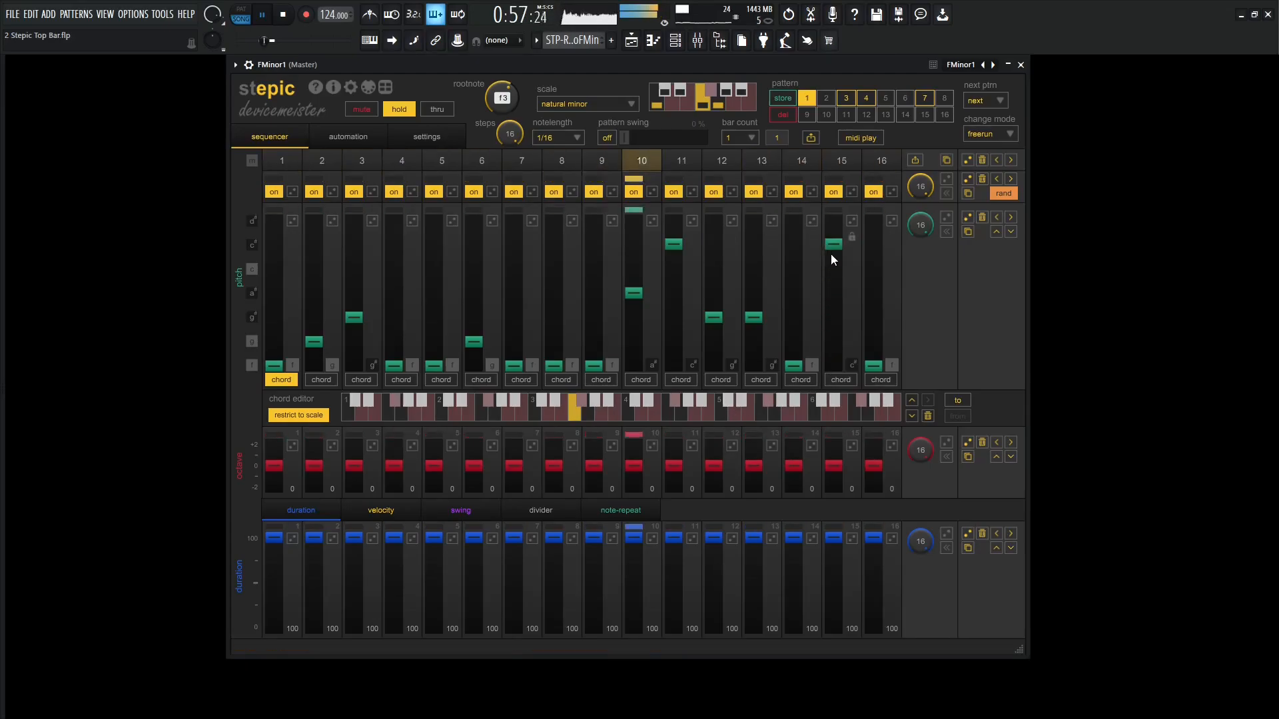
Step: Turn off hold and test the mute control by switching it on and off repeatedly during playback
click(397, 111)
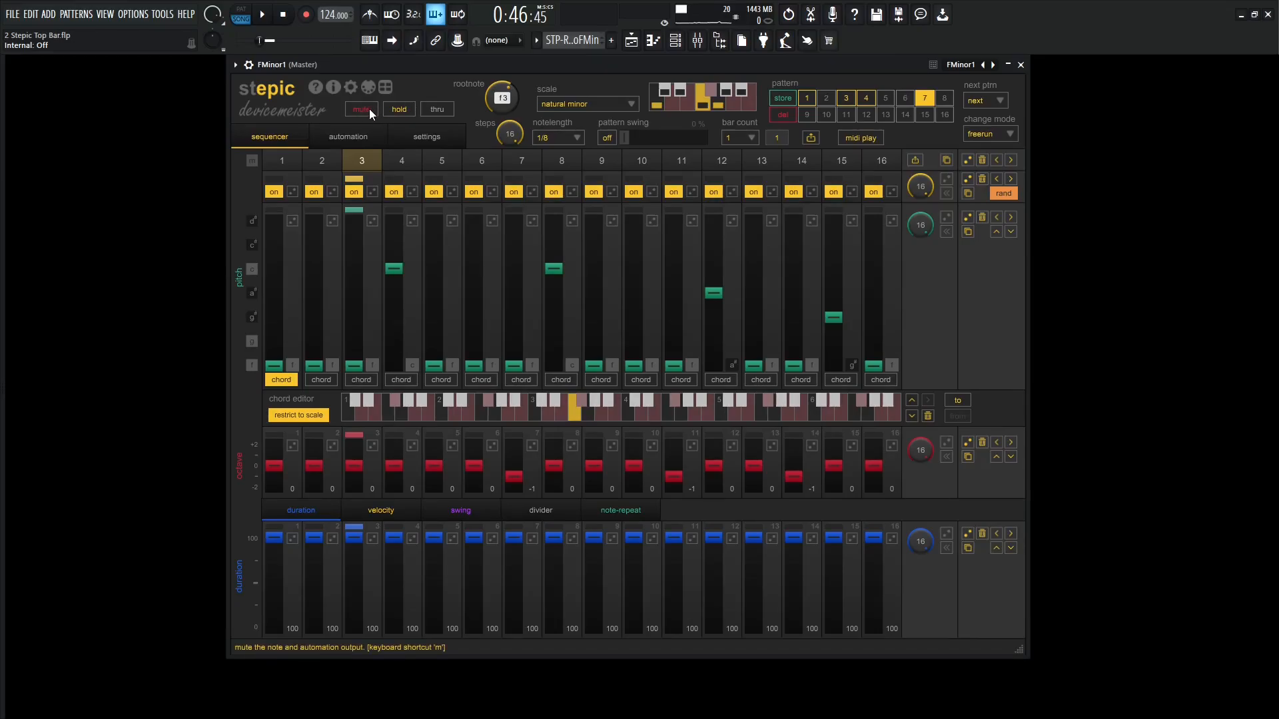
click(369, 110)
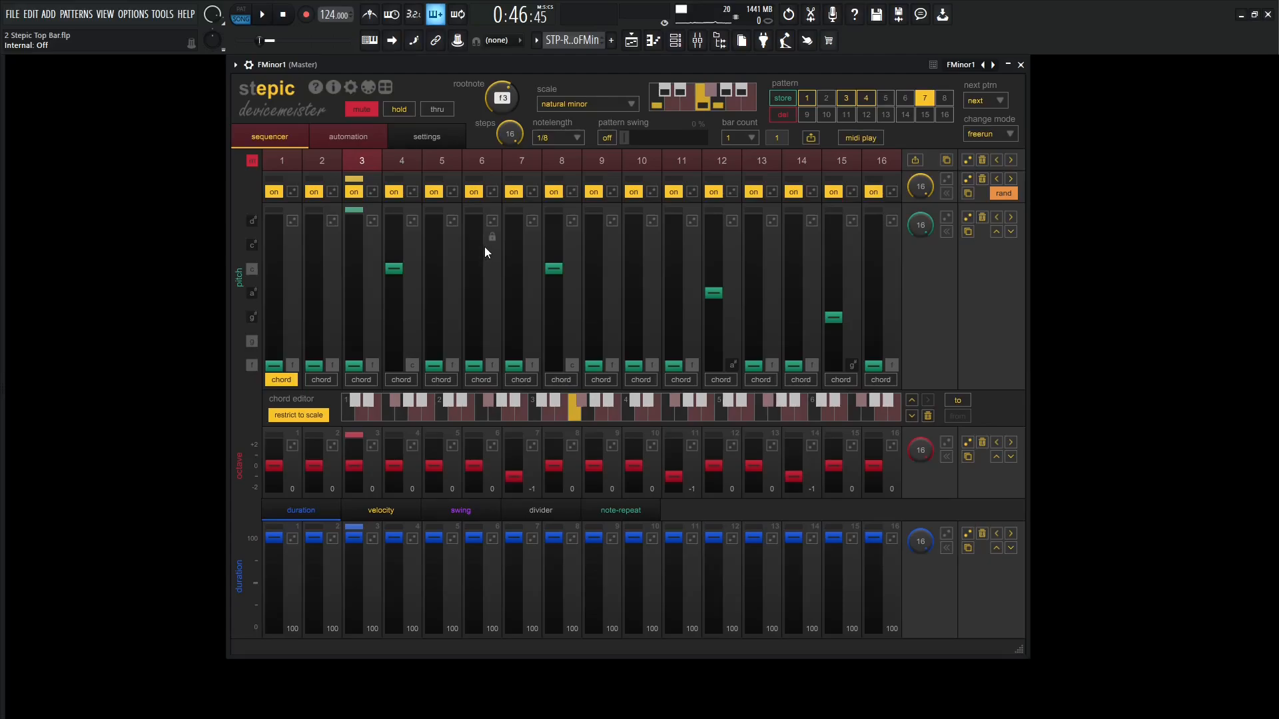
key(space)
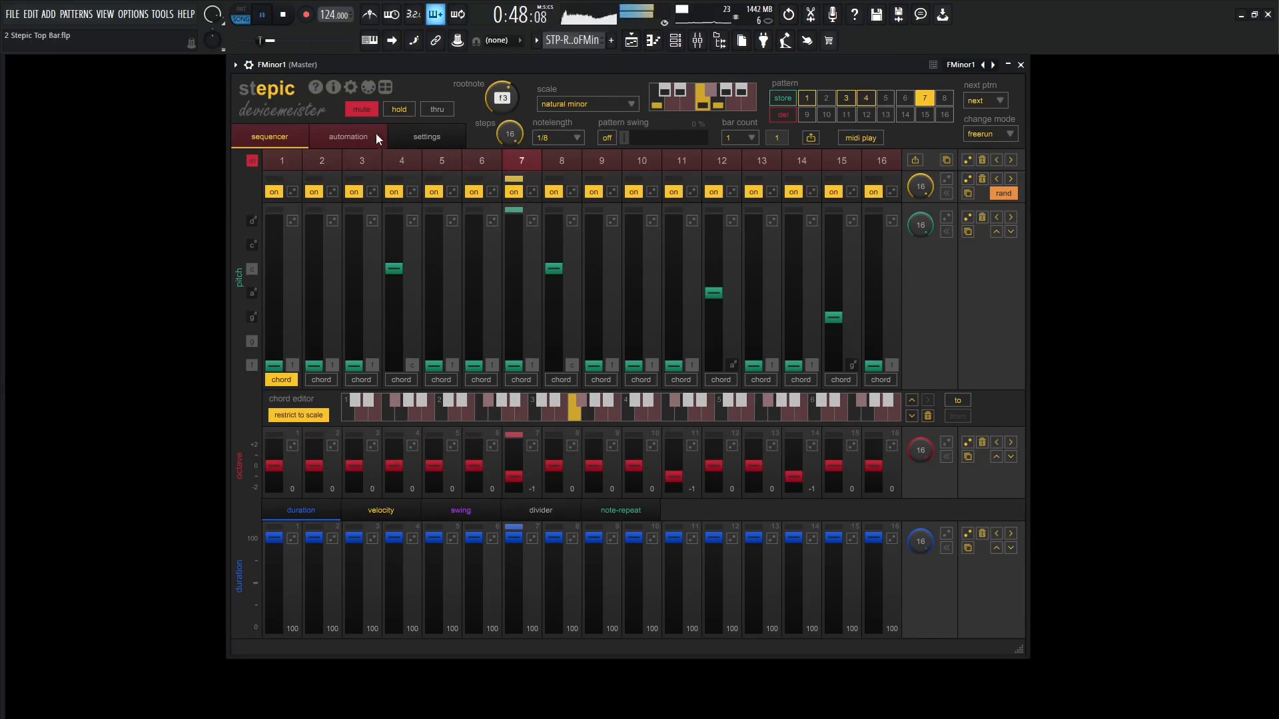
click(369, 109)
click(369, 109)
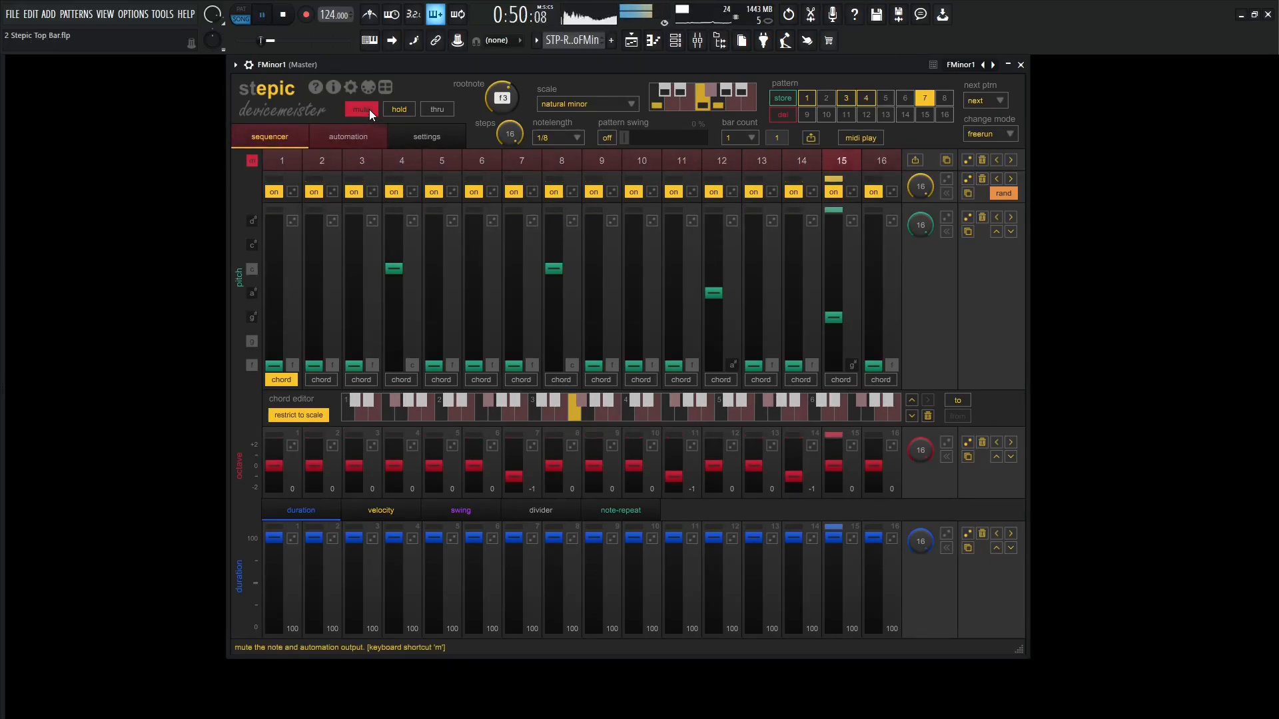
click(369, 110)
click(369, 110)
click(369, 109)
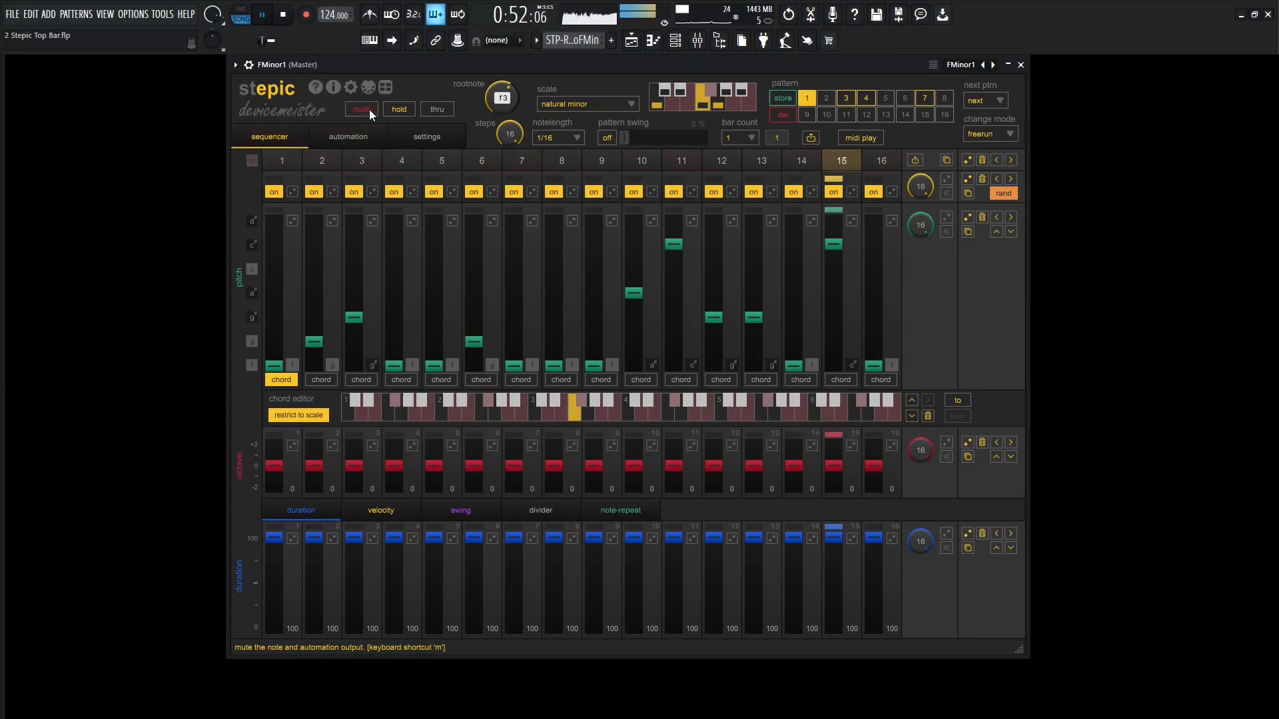
click(369, 110)
key(space)
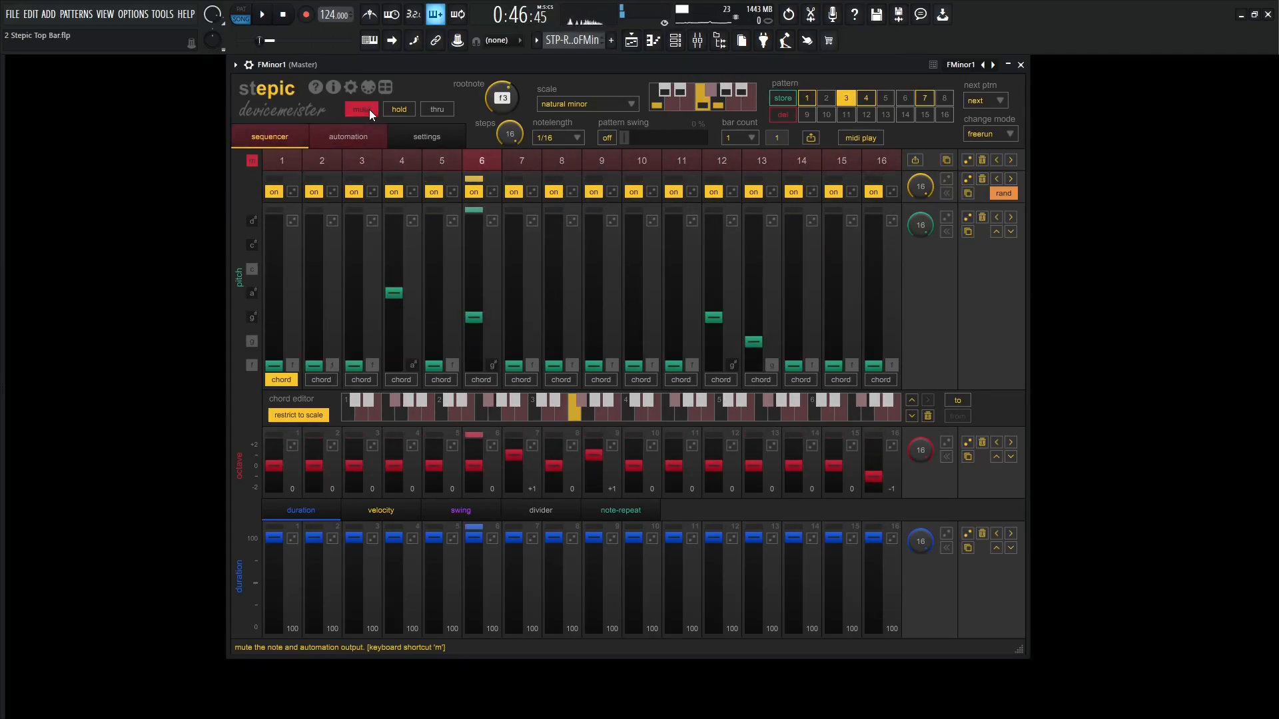
Step: Replay the pattern chain while alternating mute off and on, and stop playback with mute off
key(space)
click(369, 109)
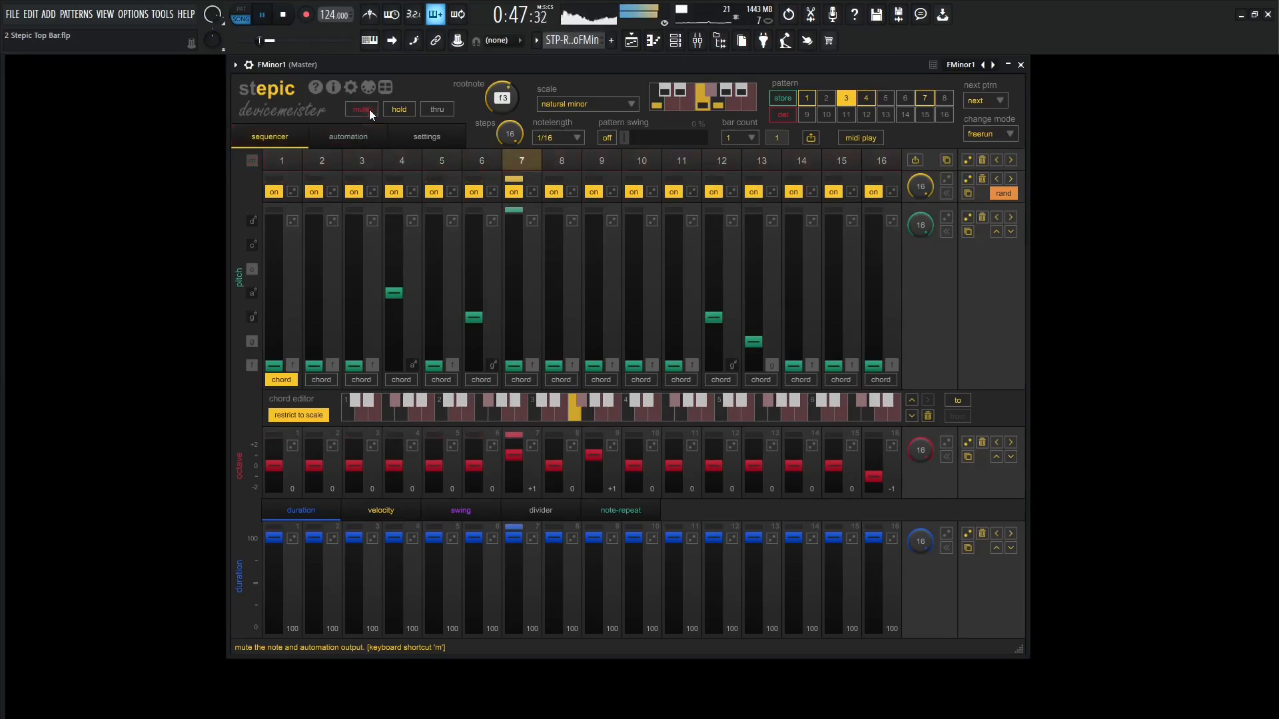
click(369, 109)
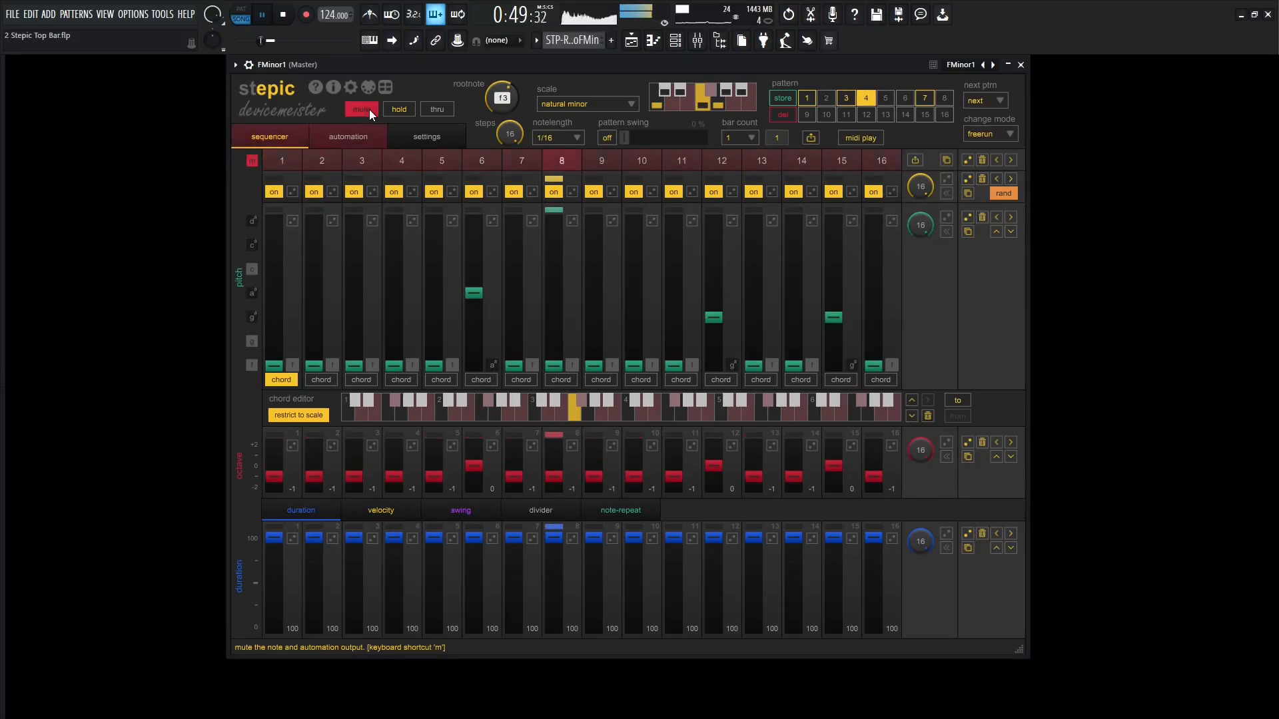
click(369, 109)
click(369, 109)
click(369, 109)
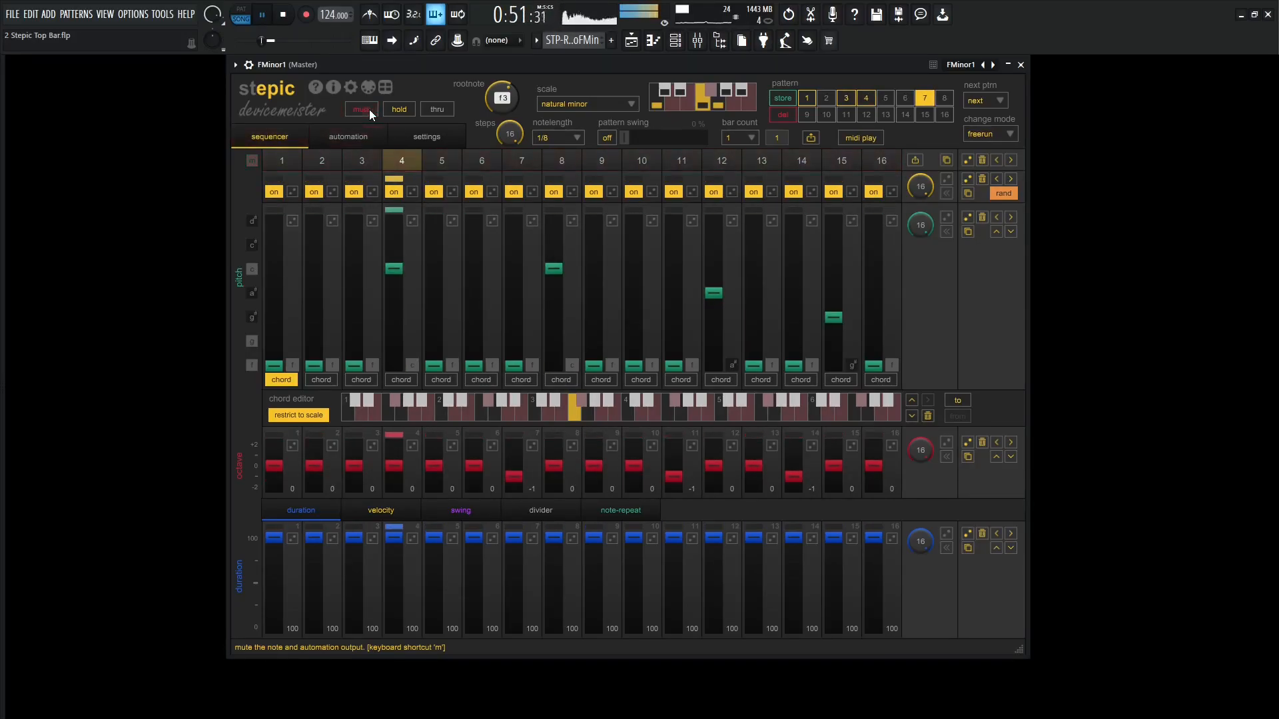
key(space)
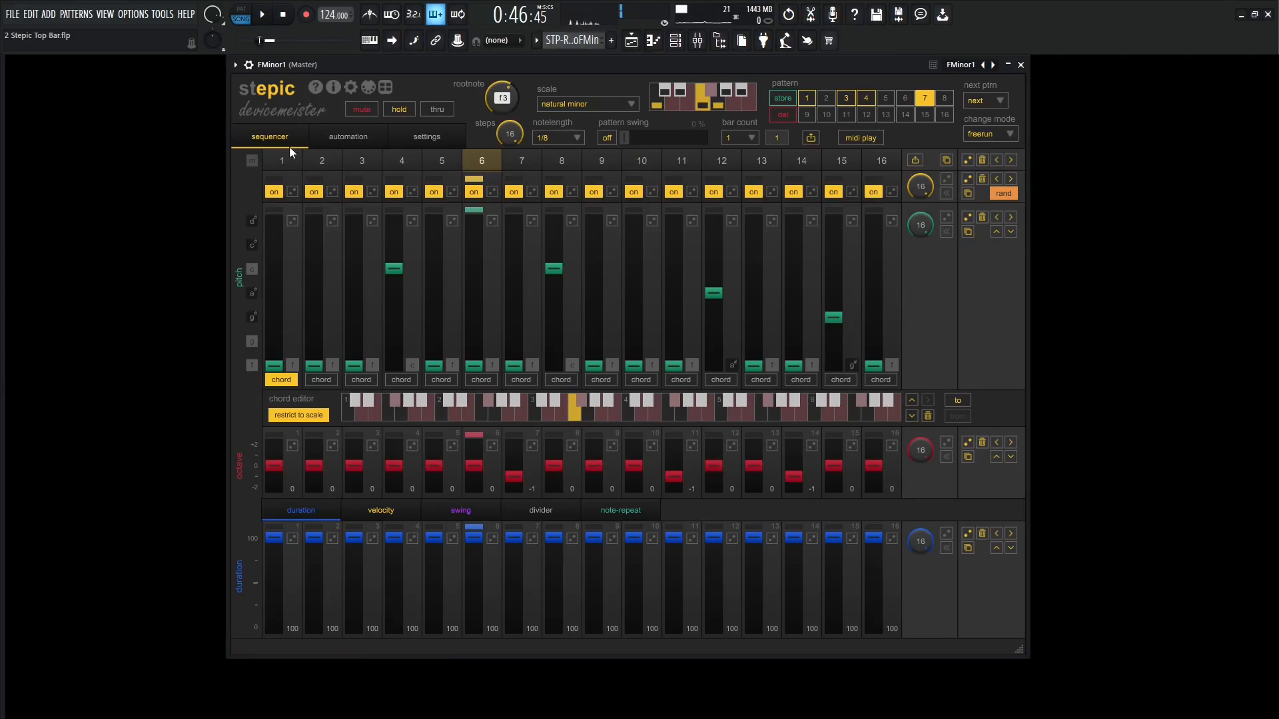
Step: Toggle the sequencer's own mute beside the step numbers, and compare it with the global mute during playback
click(251, 161)
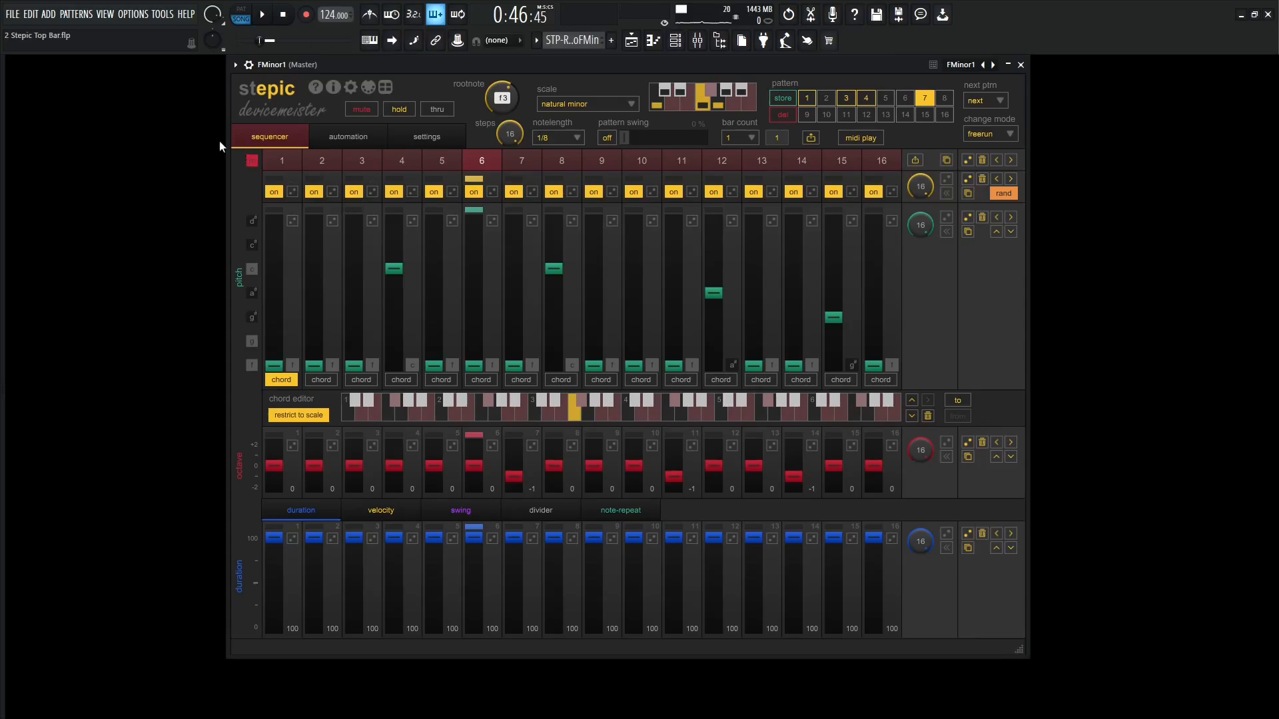
click(249, 163)
click(367, 110)
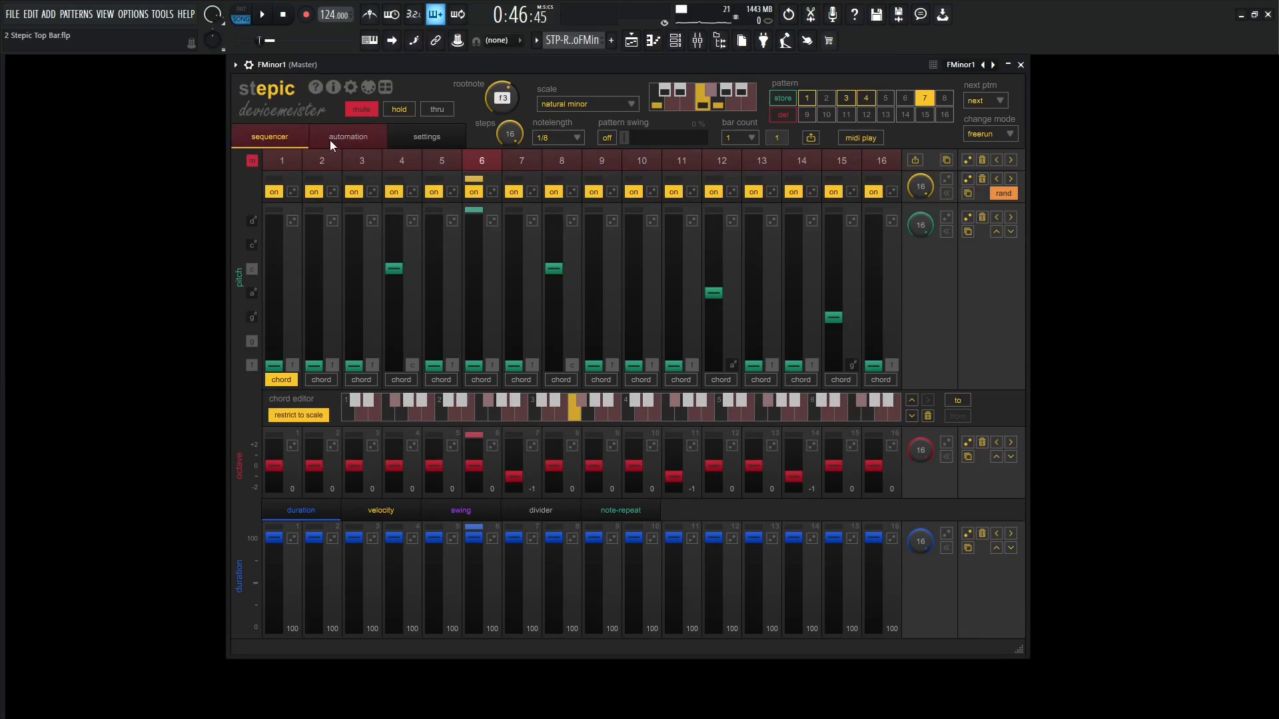
key(space)
click(359, 109)
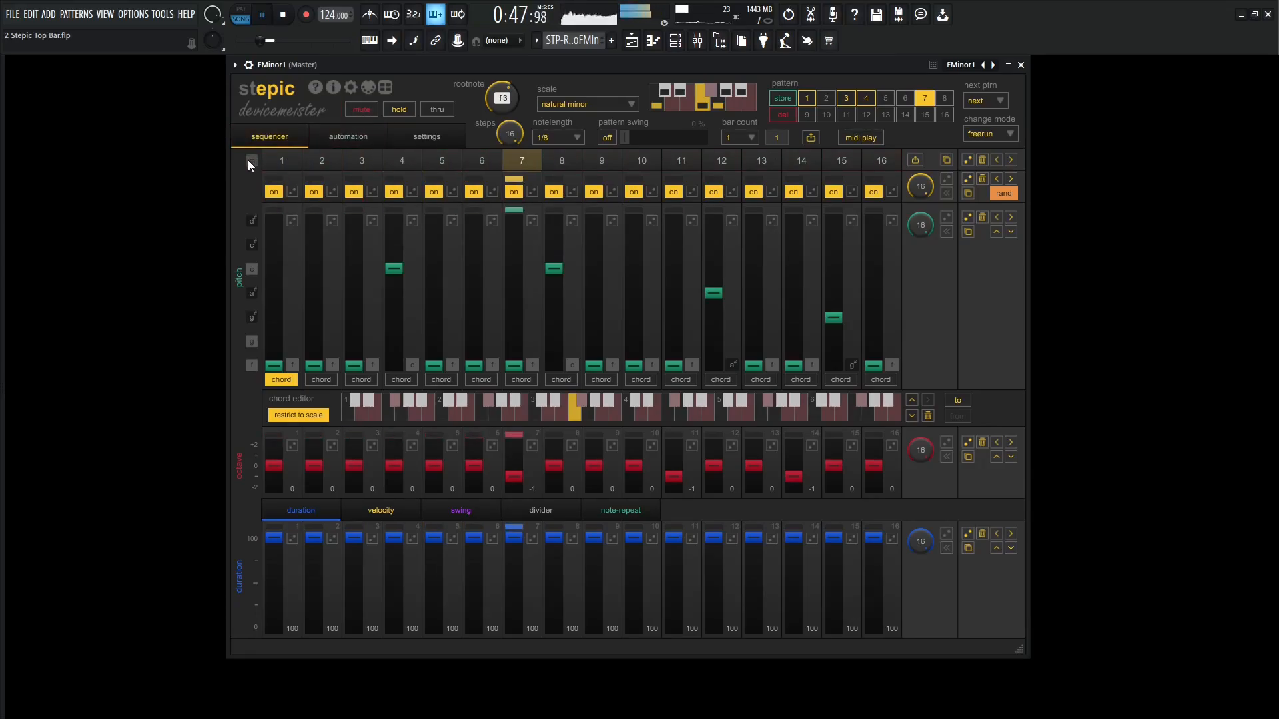
click(253, 161)
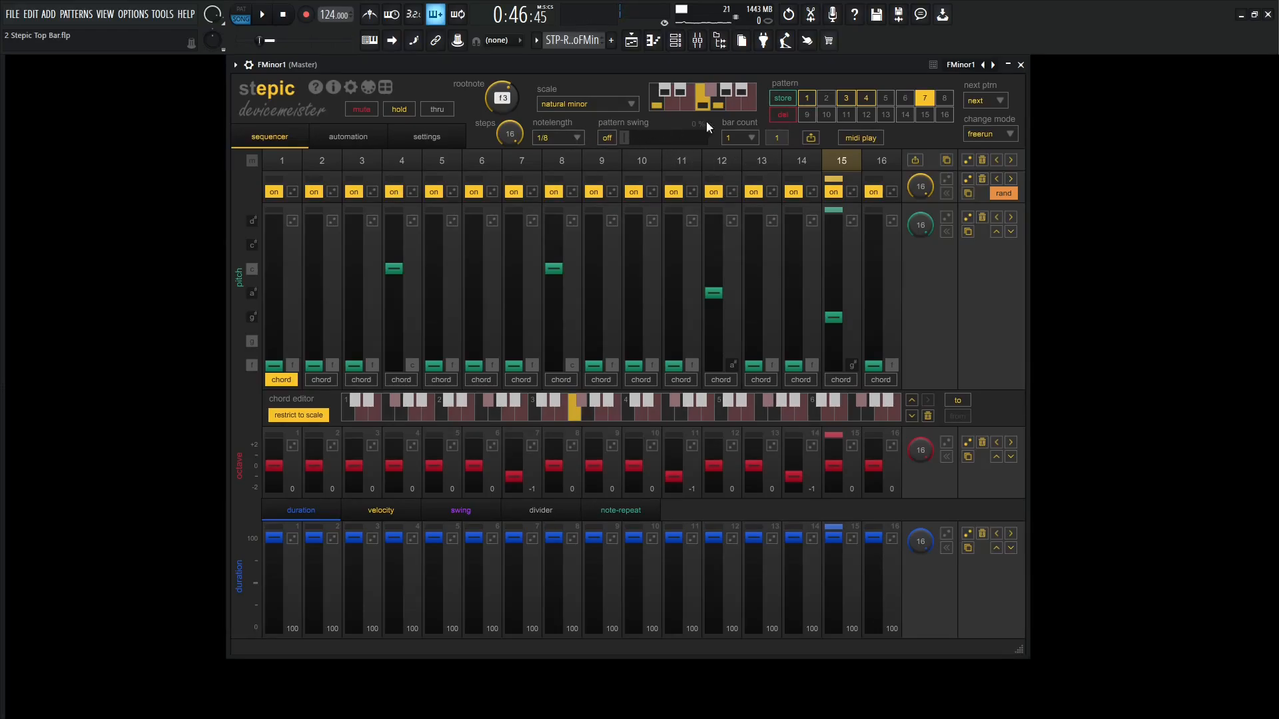
Step: Select pattern 1, set its bar count to 2, and play through into pattern 3
click(806, 99)
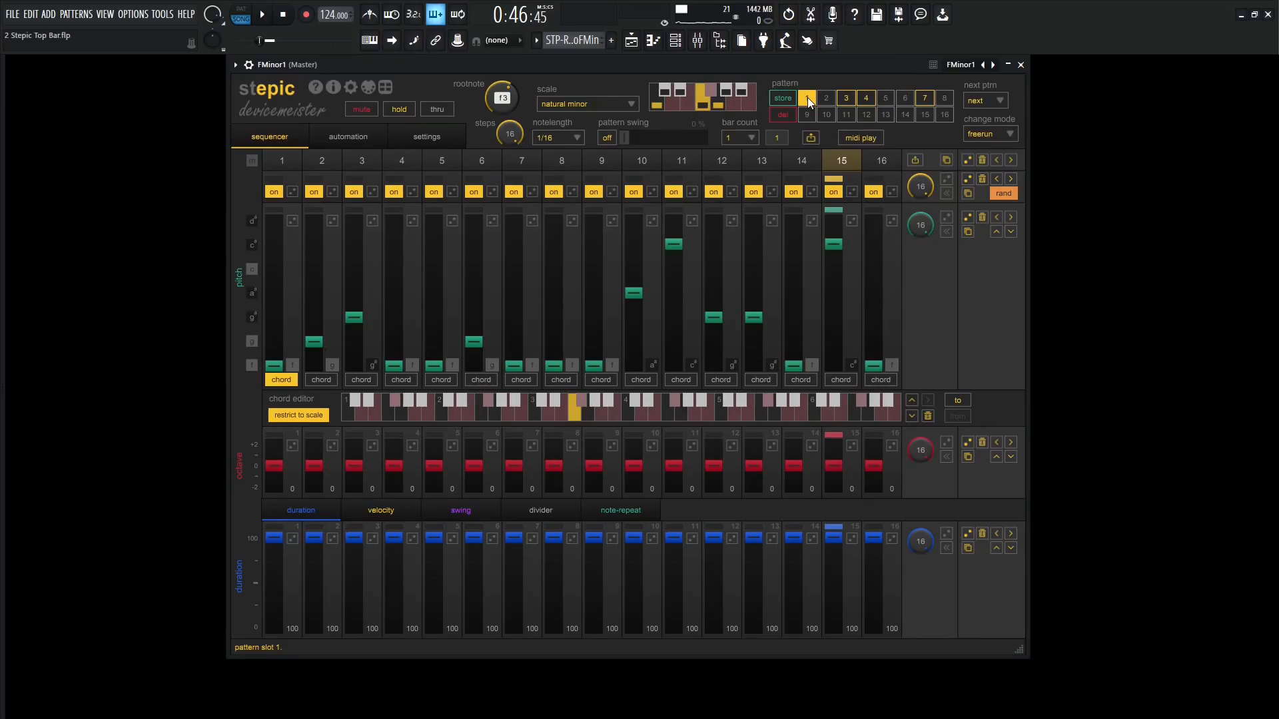
click(750, 138)
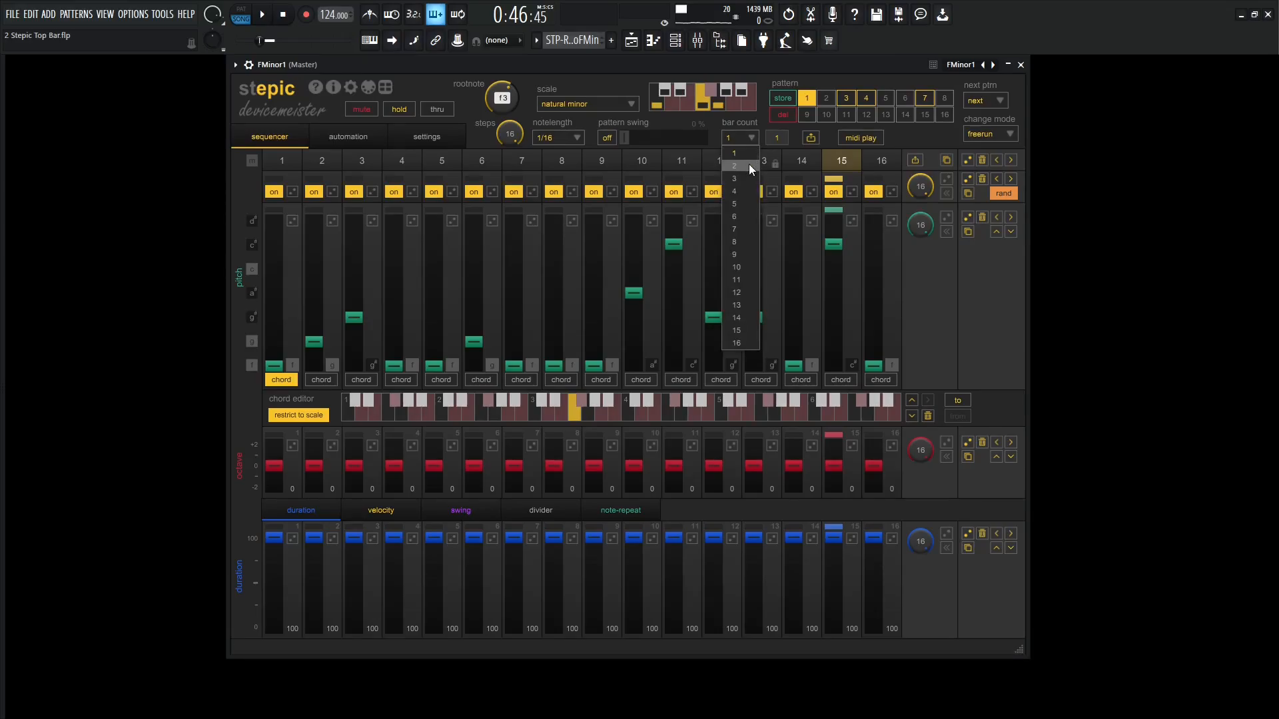
click(739, 165)
key(space)
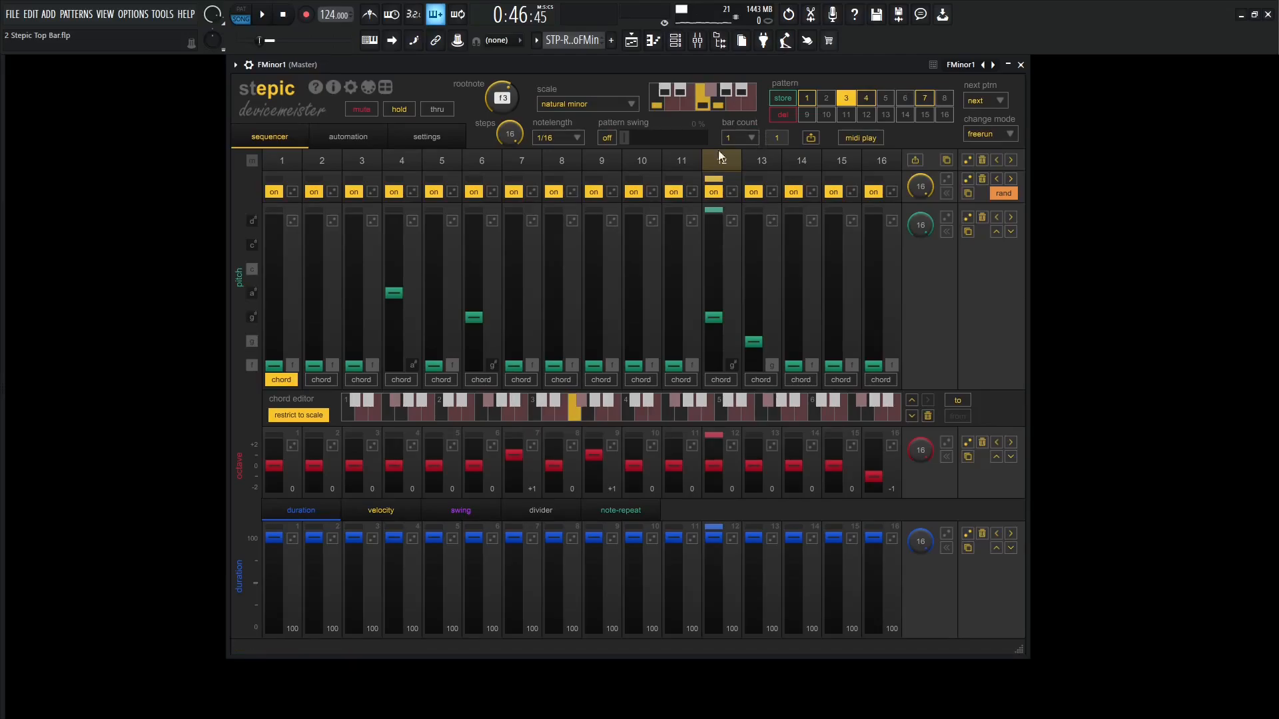
Step: Set the bar count of patterns 3 and 1 to 3, and start playback from pattern 1
click(750, 139)
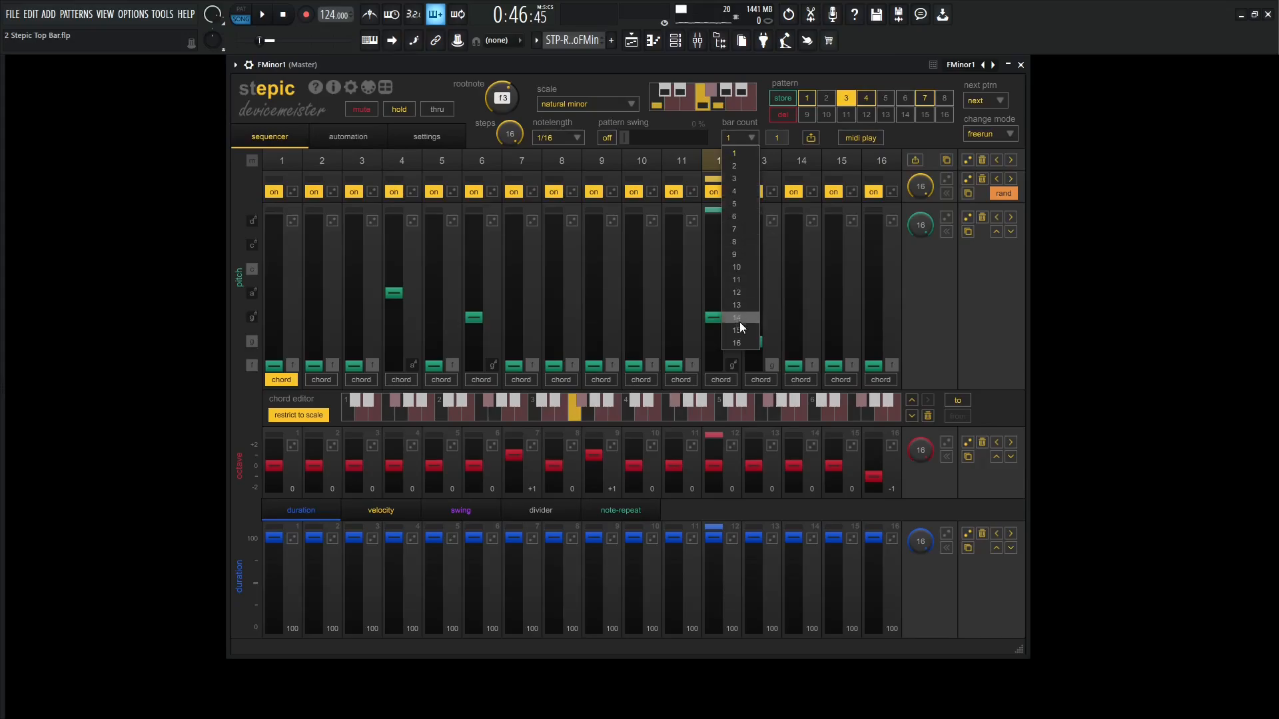
click(728, 153)
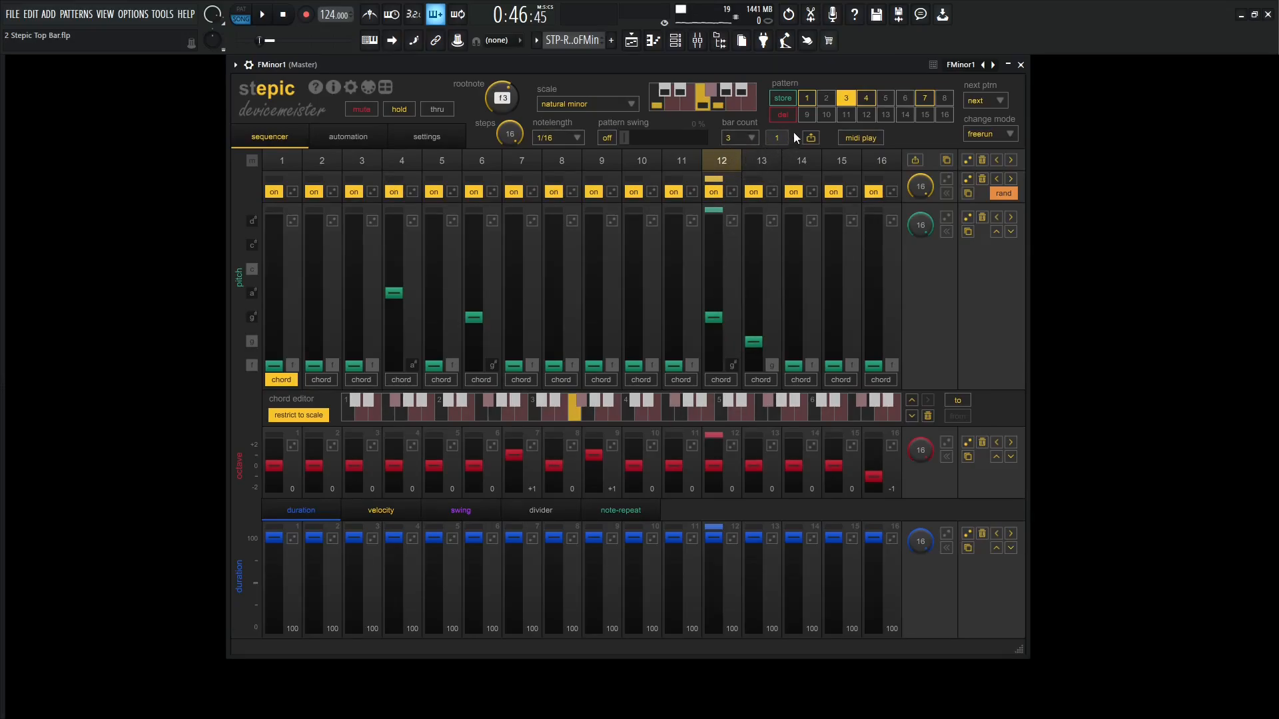
click(805, 99)
click(751, 138)
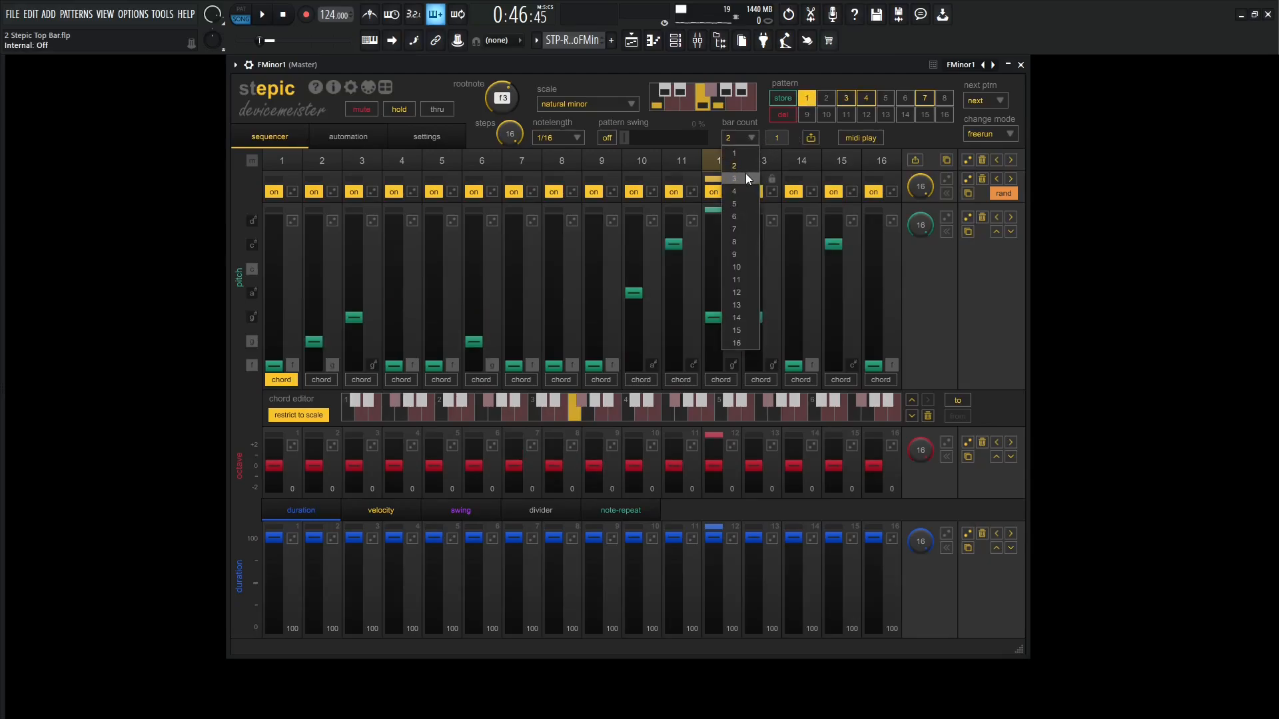
click(745, 177)
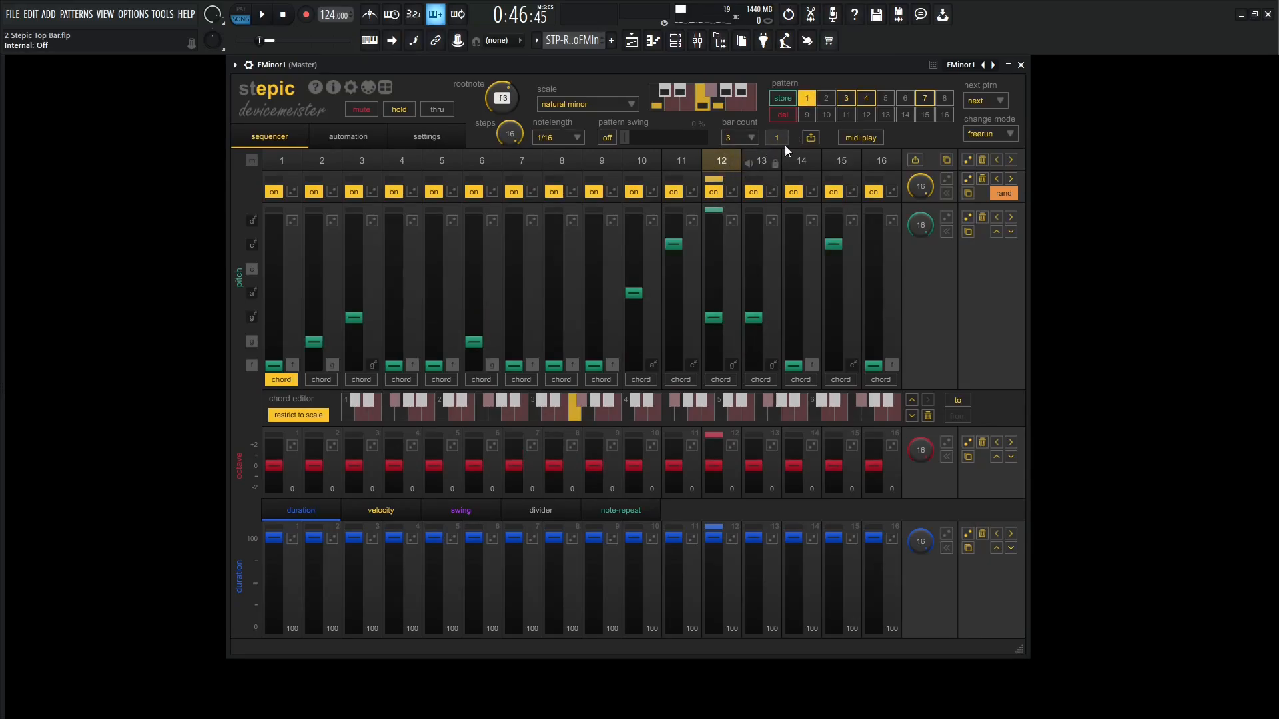
key(space)
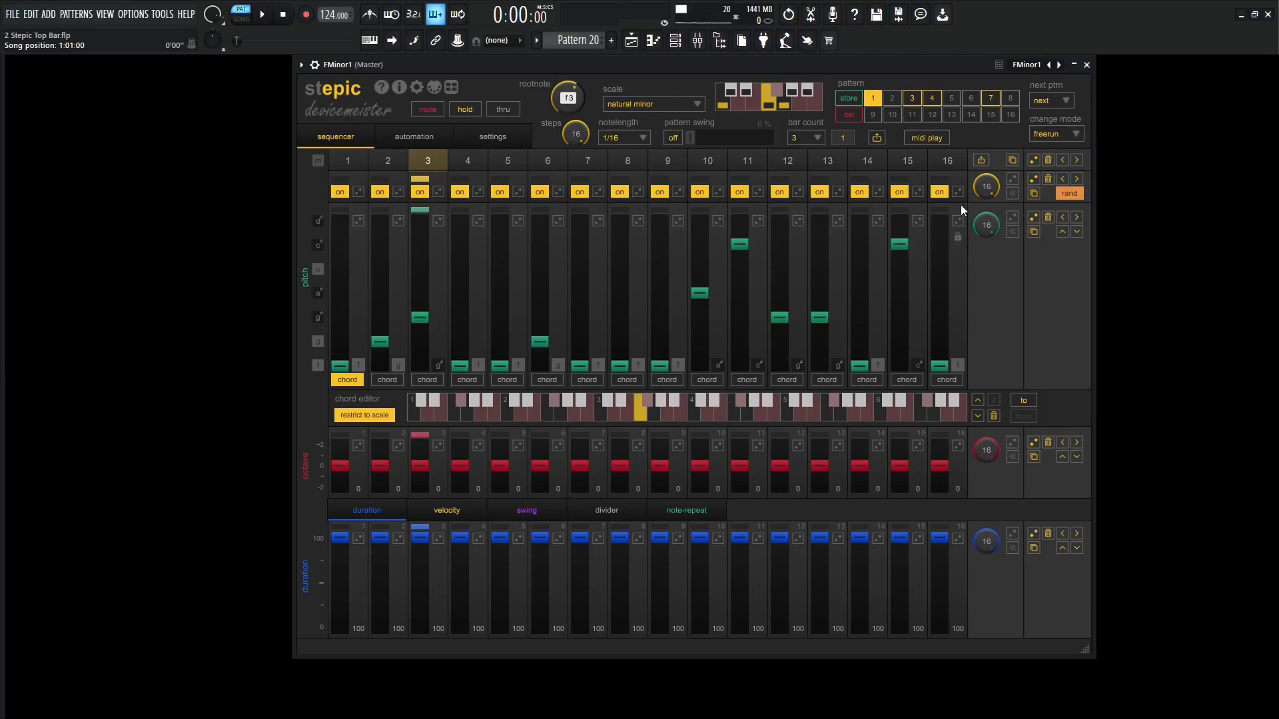
Step: Select empty pattern slot 5 and set its root note to f3 and its scale to natural minor
click(952, 97)
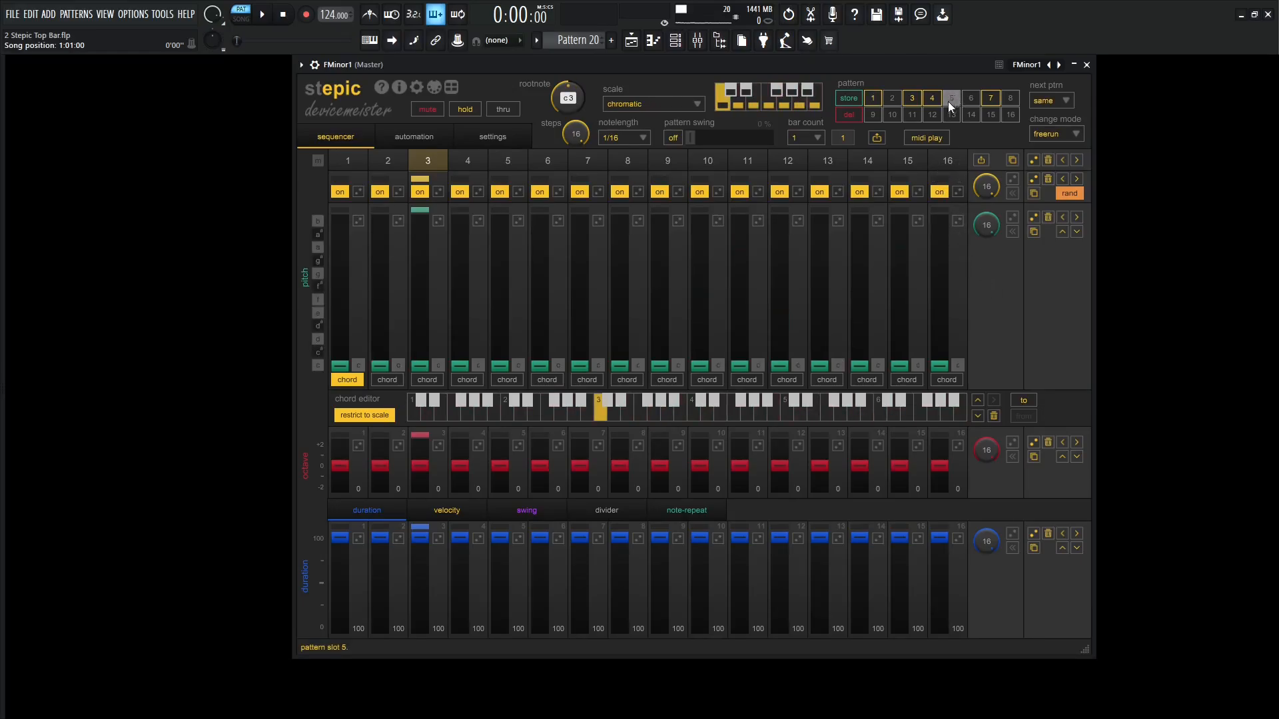
drag(581, 98, 575, 77)
click(630, 100)
click(659, 147)
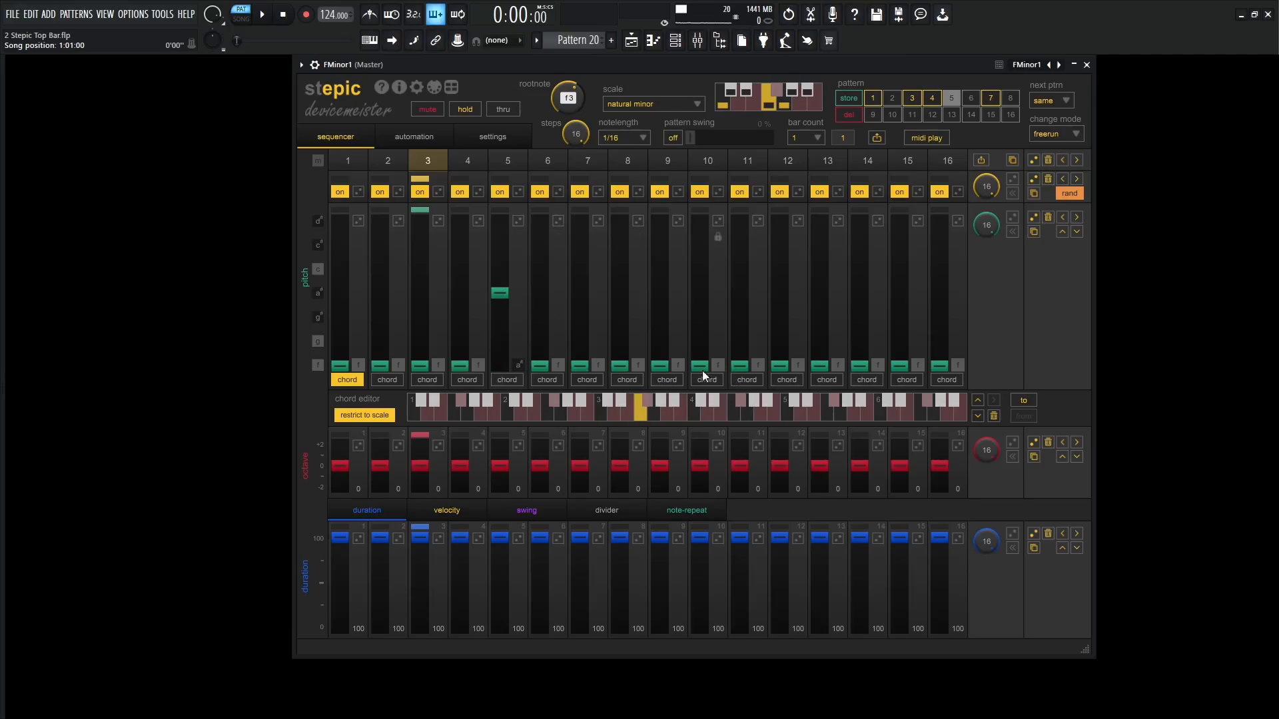
Step: Set the pitches of steps 5 and 10 to a#, start playback, and set all step octaves to -1
drag(699, 366, 699, 293)
key(space)
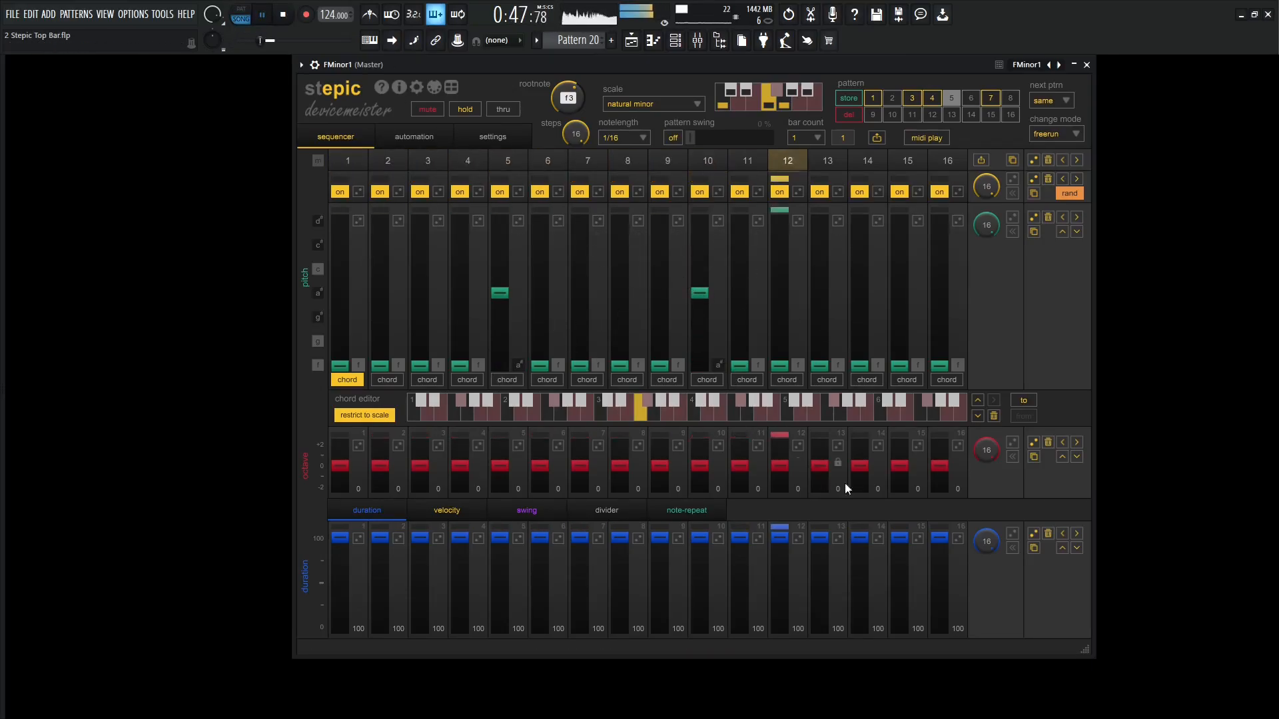
right_click(939, 475)
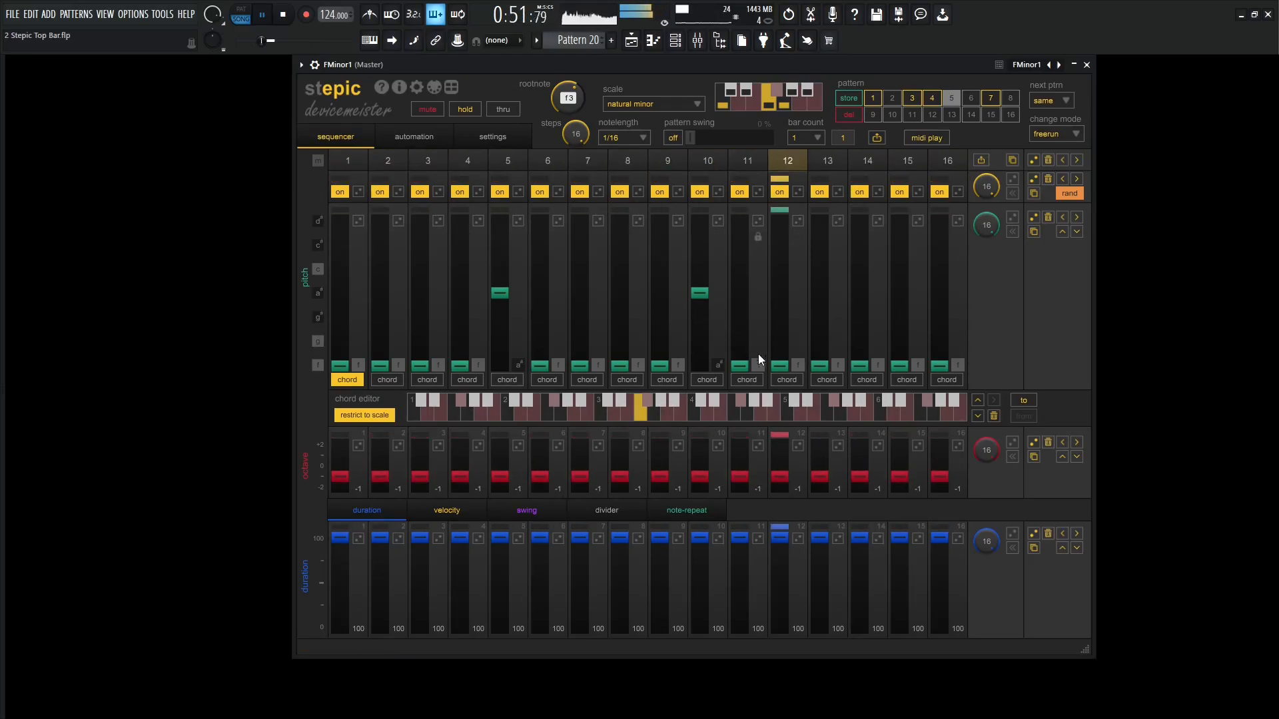
Step: Set the pitches of steps 11, 12 and 15 to g#, g and g and step 8's octave to 0, and store pattern 5
mouse_move(758, 354)
mouse_down()
mouse_move(740, 342)
mouse_move(788, 343)
mouse_up()
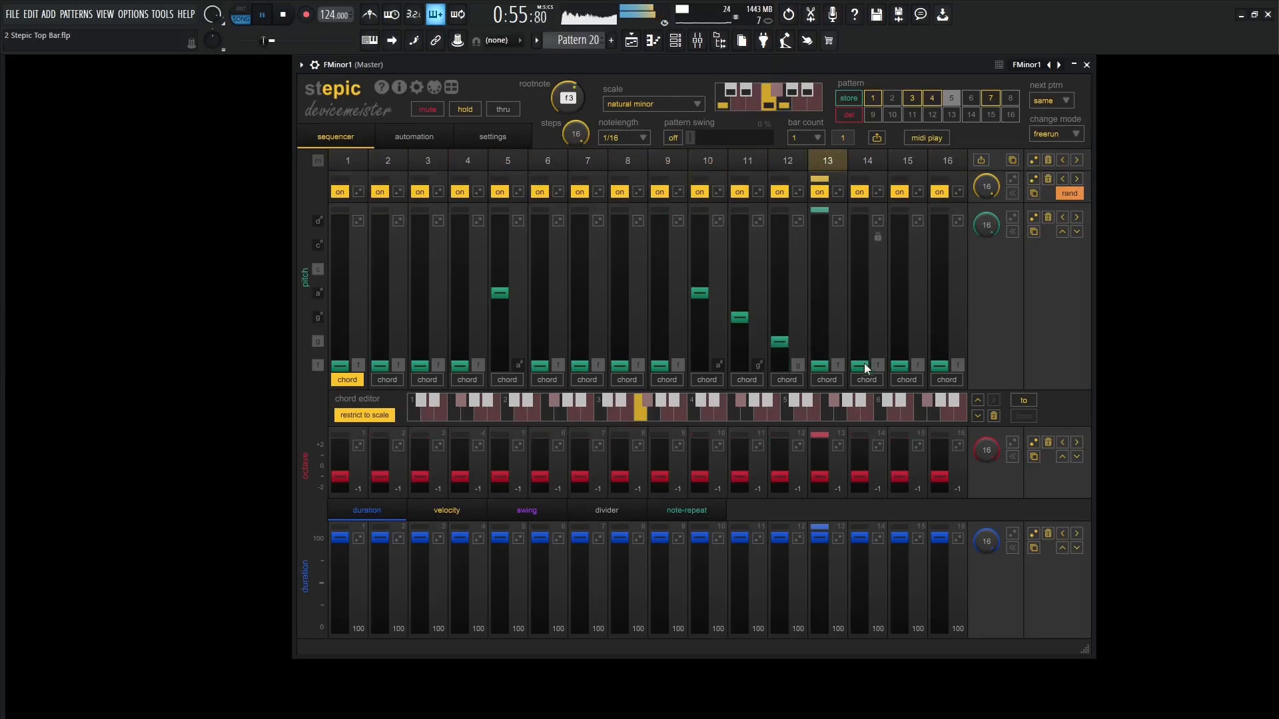
drag(901, 365, 898, 294)
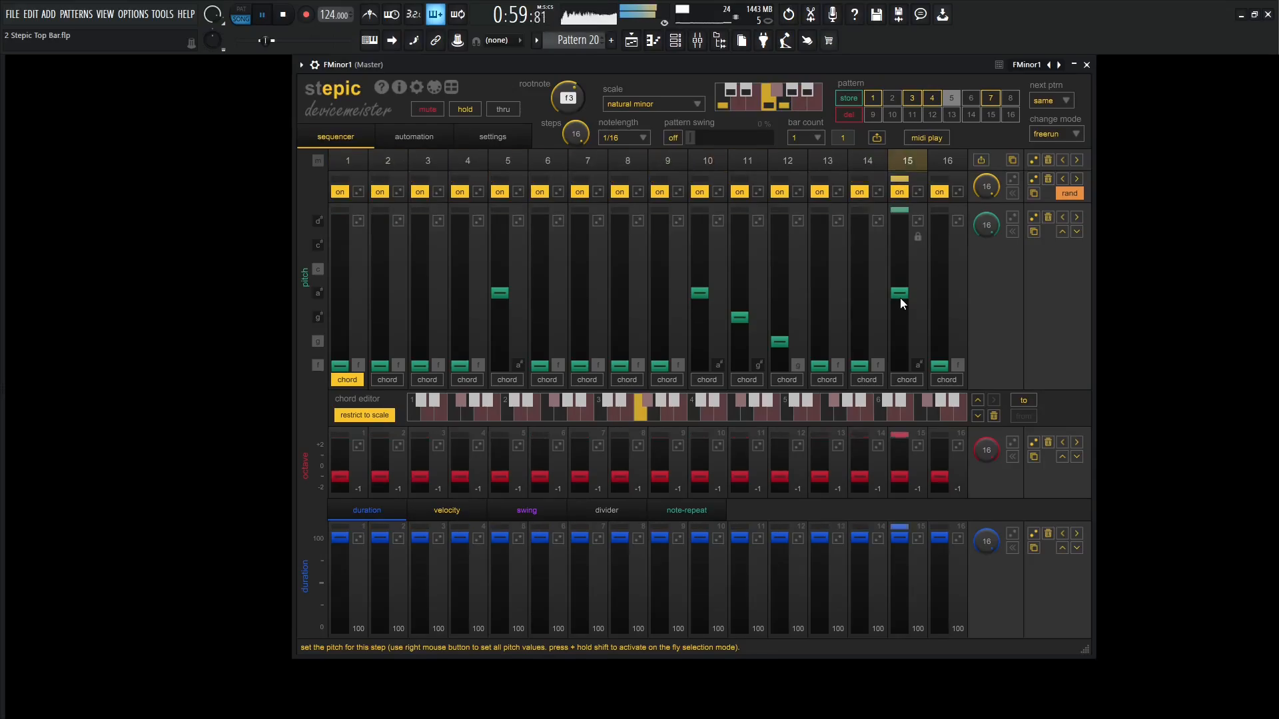
drag(900, 297, 897, 344)
drag(625, 483, 625, 469)
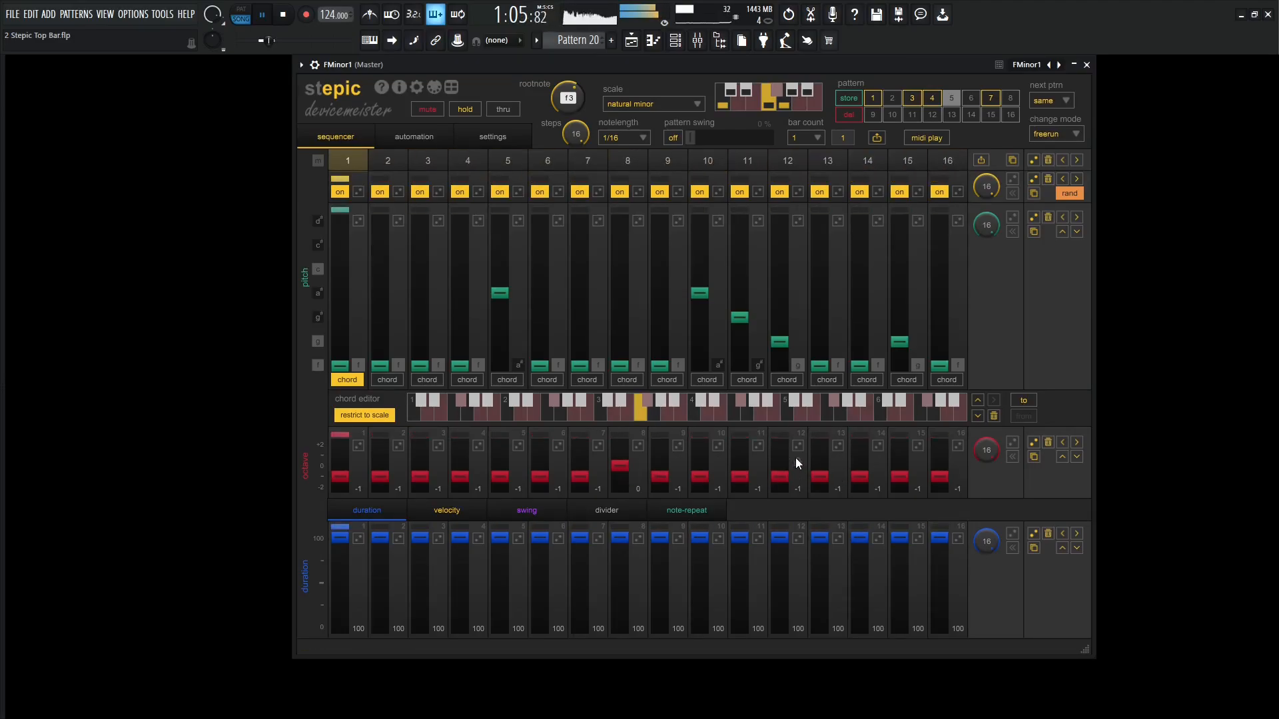
key(space)
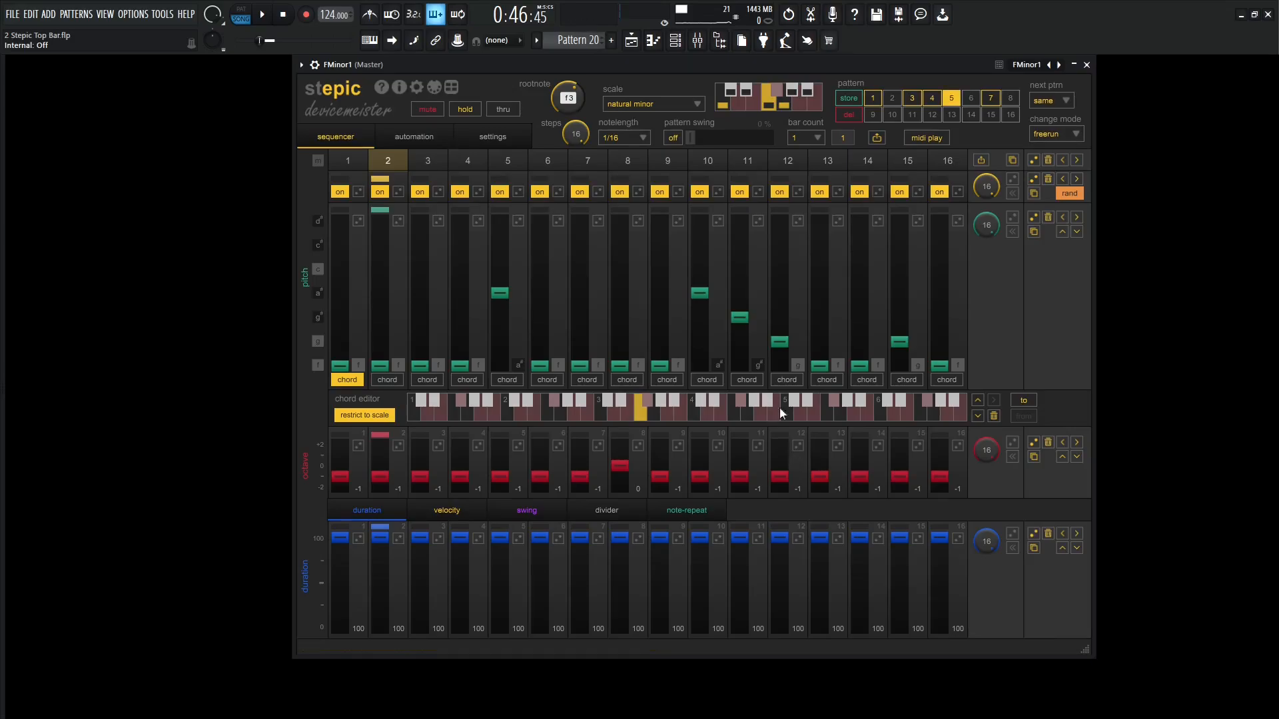
Step: Export pattern 5's MIDI into the STP-Hive channel of the channel rack, and play it back in pattern mode
key(F6)
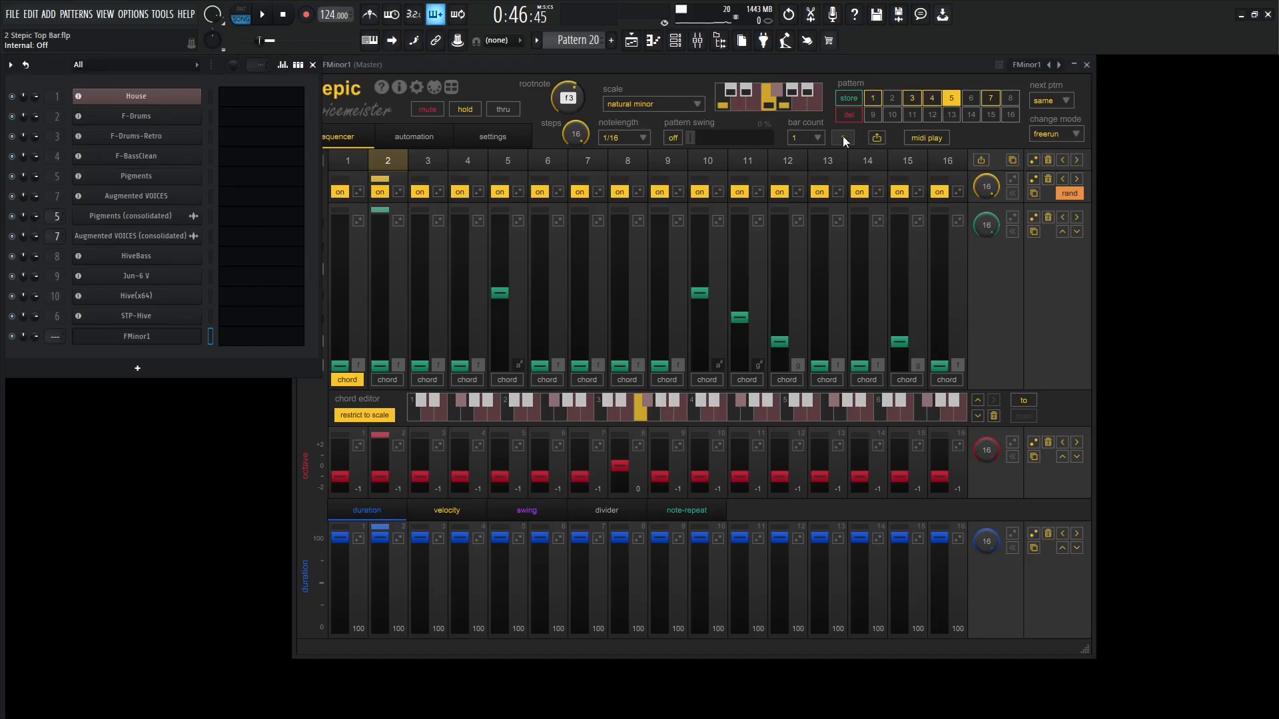
drag(878, 138, 126, 319)
click(242, 14)
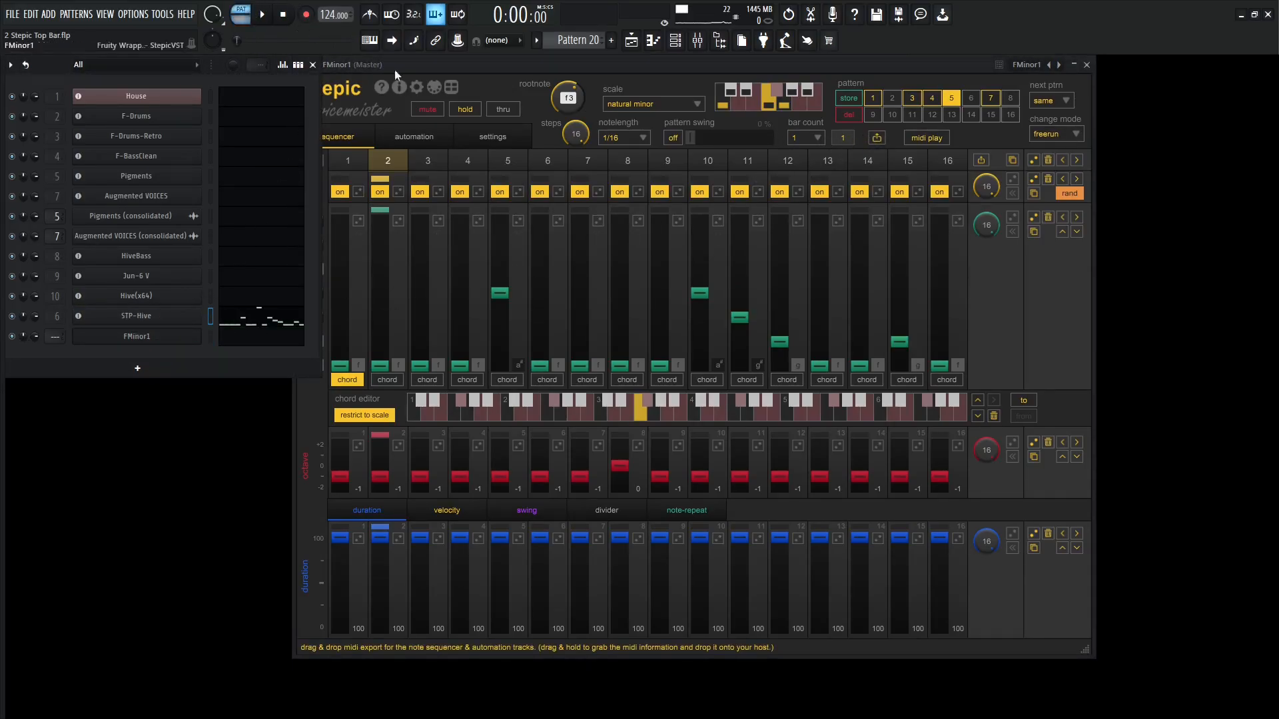
key(space)
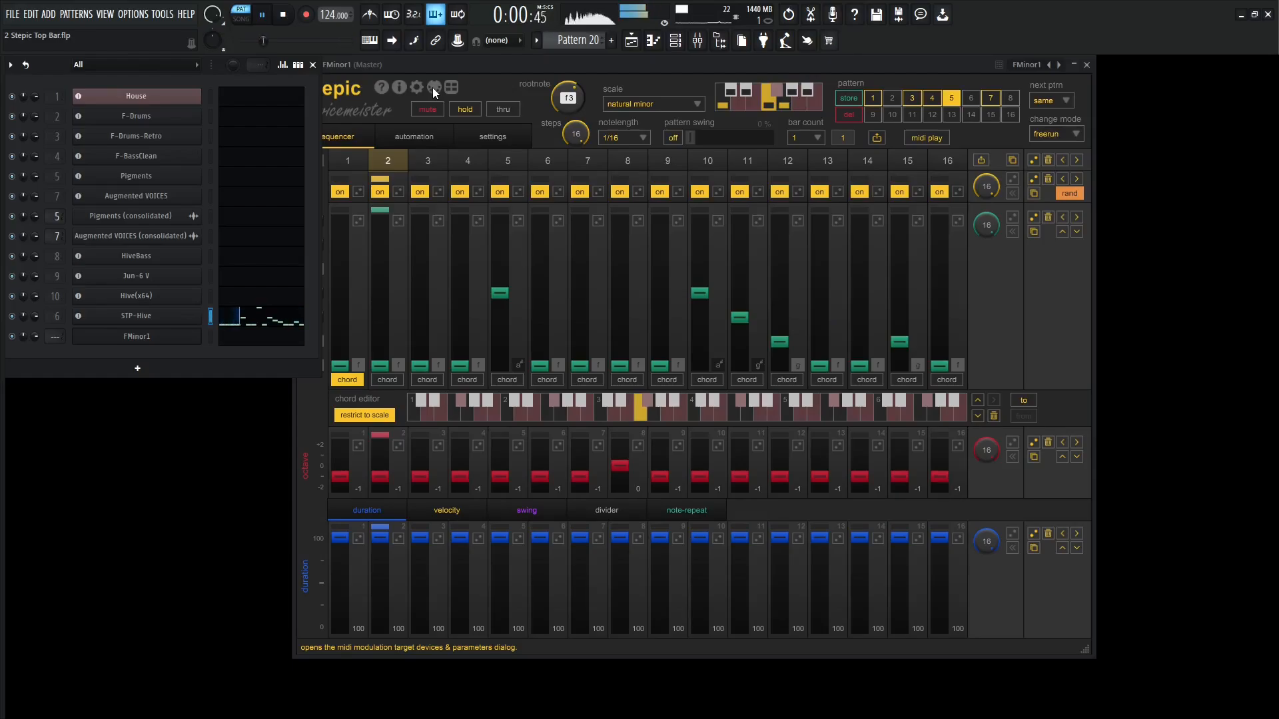
key(space)
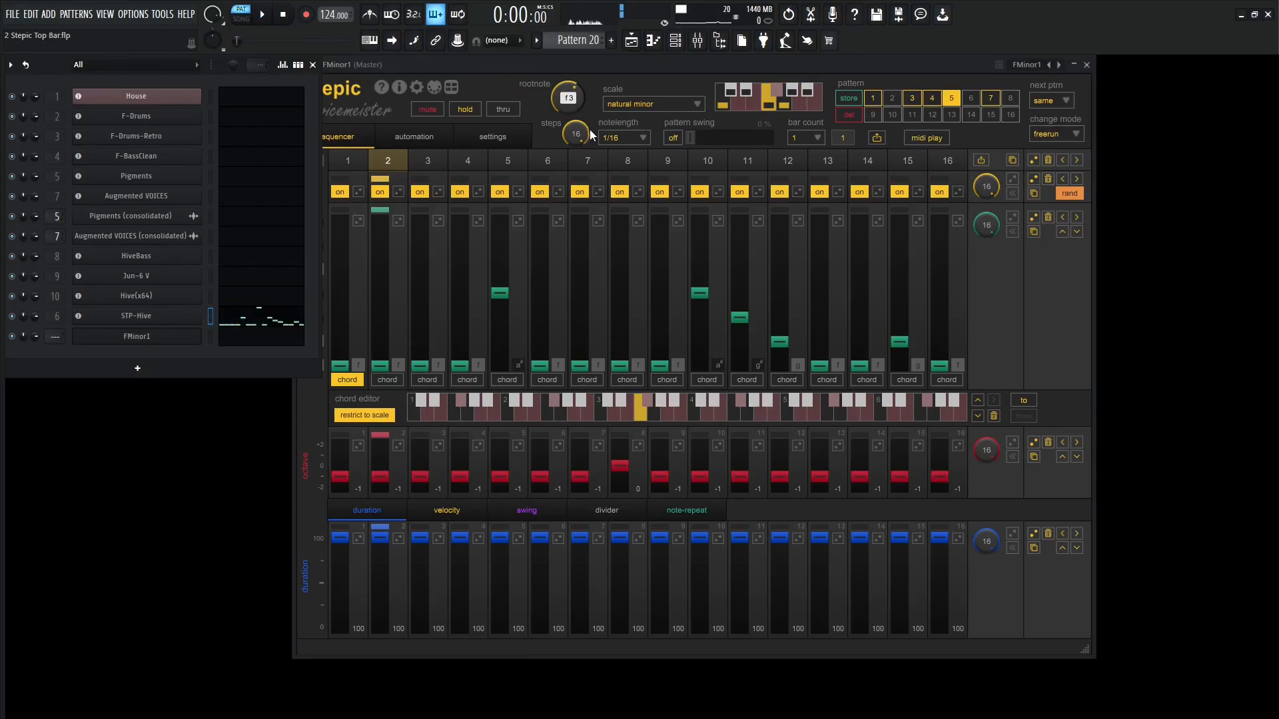
Step: Set the bar count to 2 and export the pattern's MIDI into the STP-Hive channel, playing it back
click(809, 141)
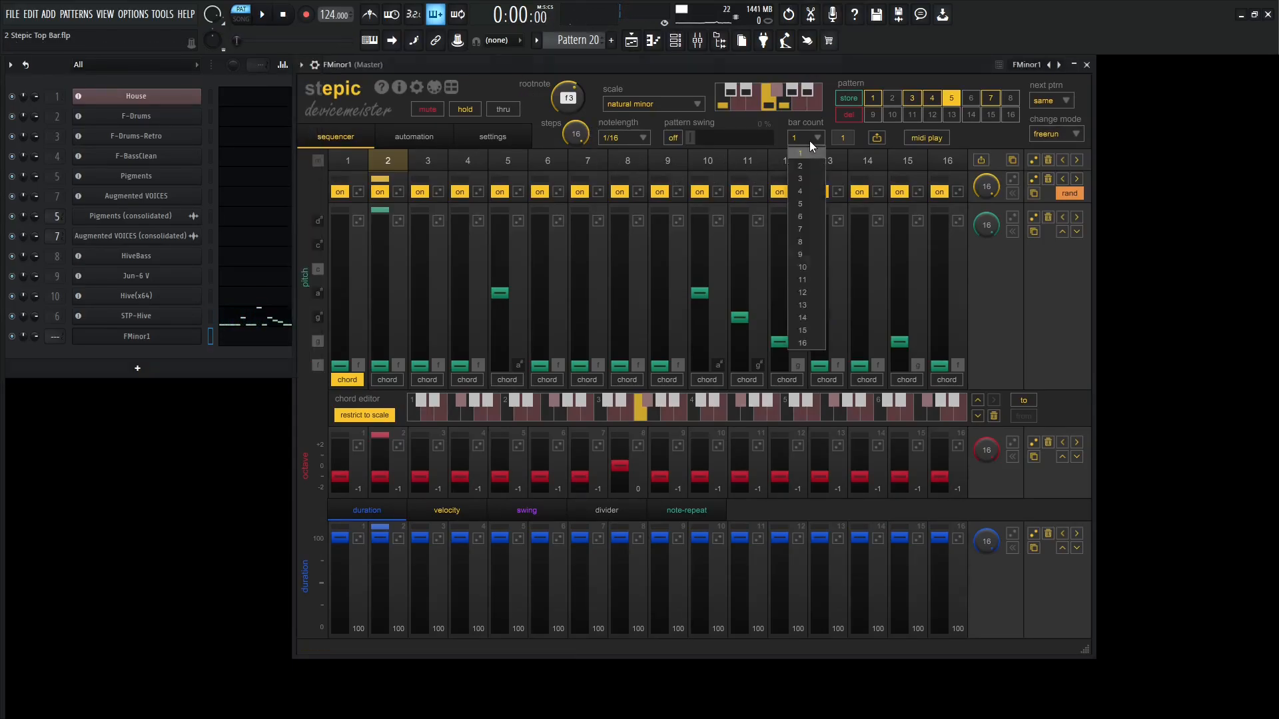
drag(877, 141, 160, 316)
key(space)
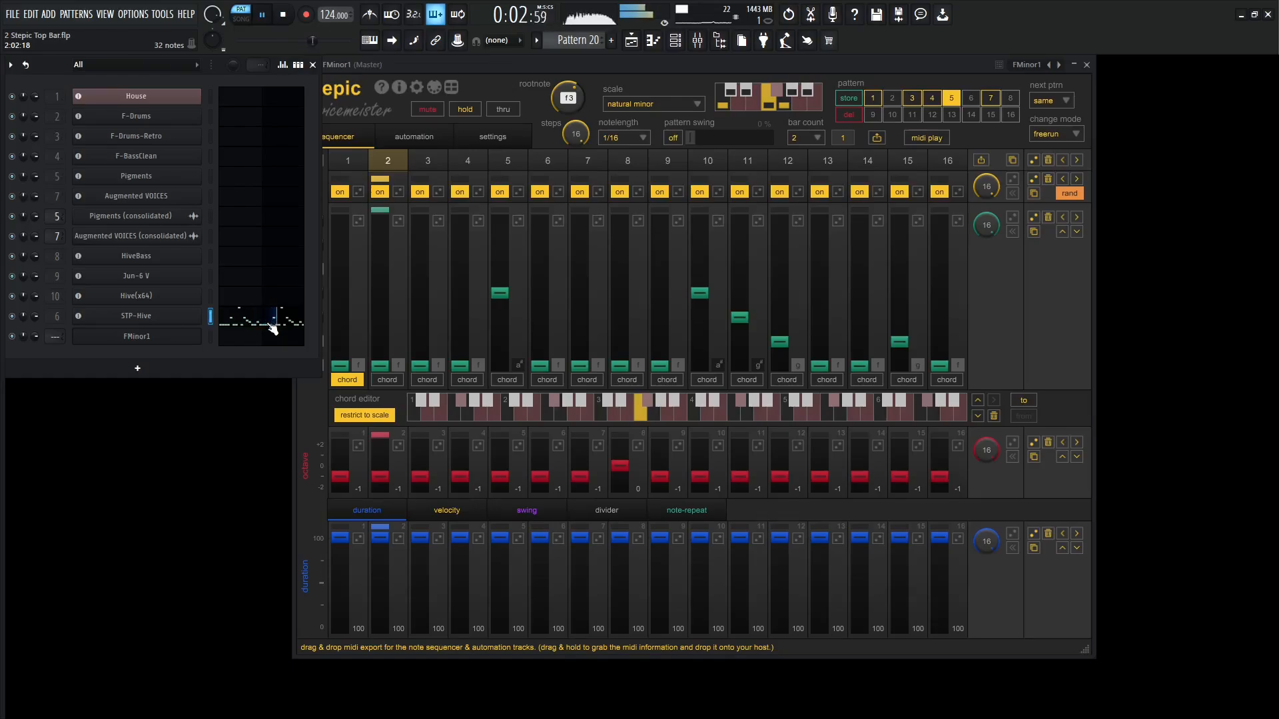
key(space)
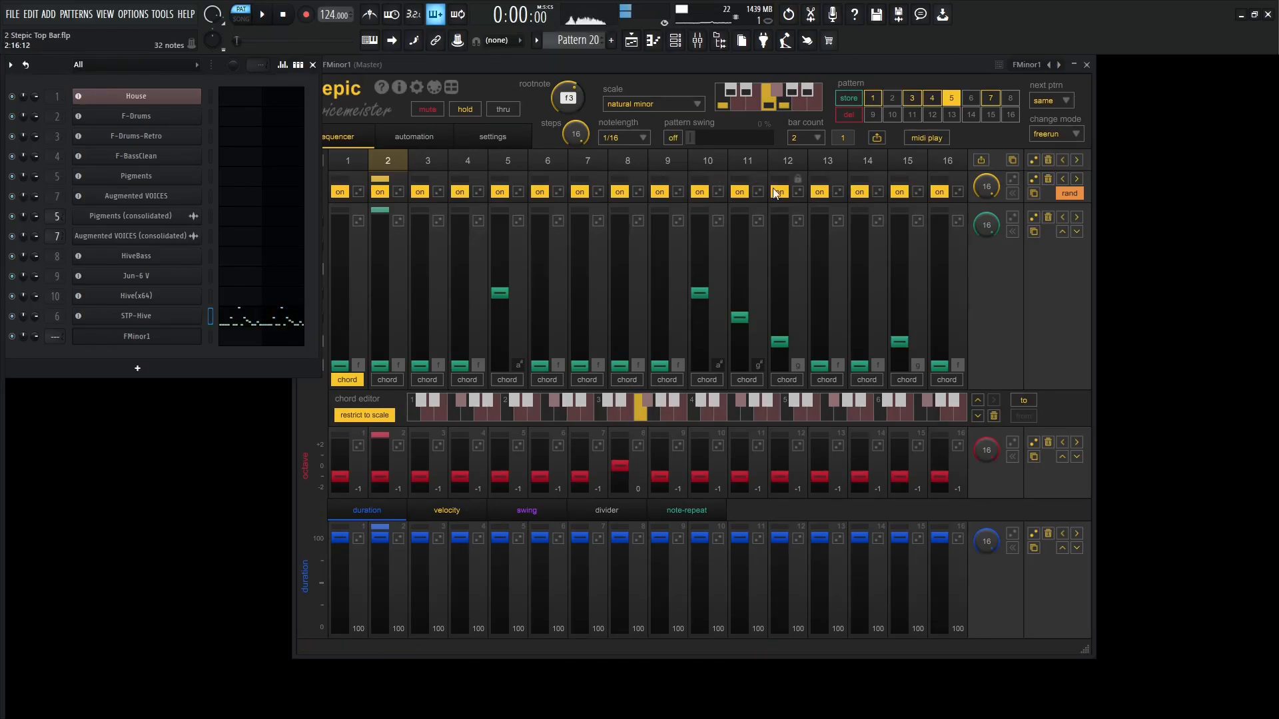
Step: Set the bar count to 16 and export the pattern's MIDI into the STP-Hive channel
click(809, 139)
click(806, 341)
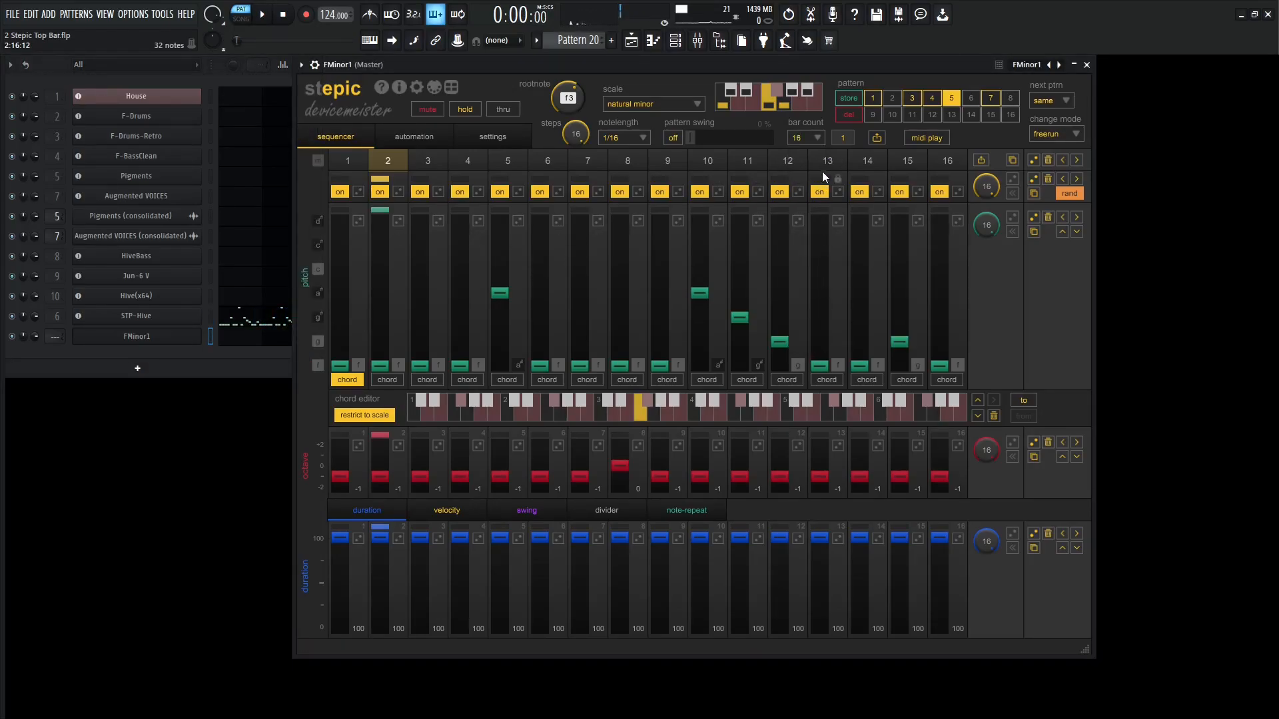
drag(874, 142, 157, 312)
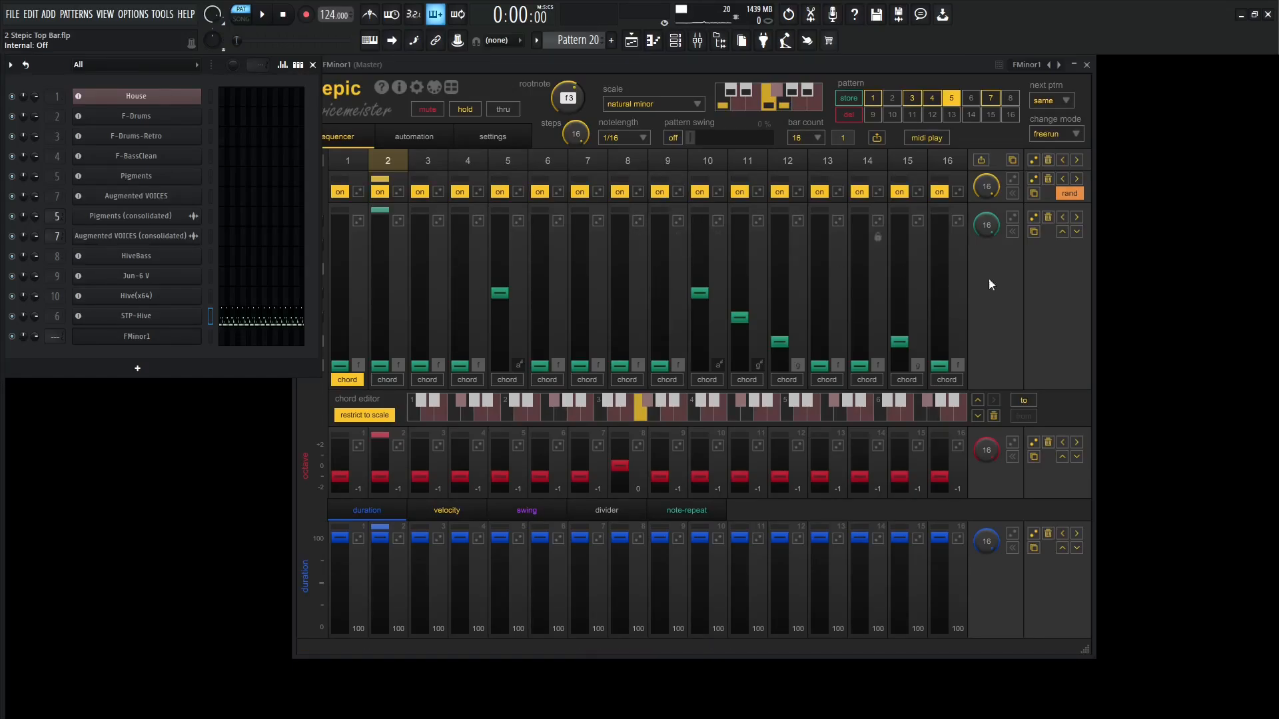
click(1040, 274)
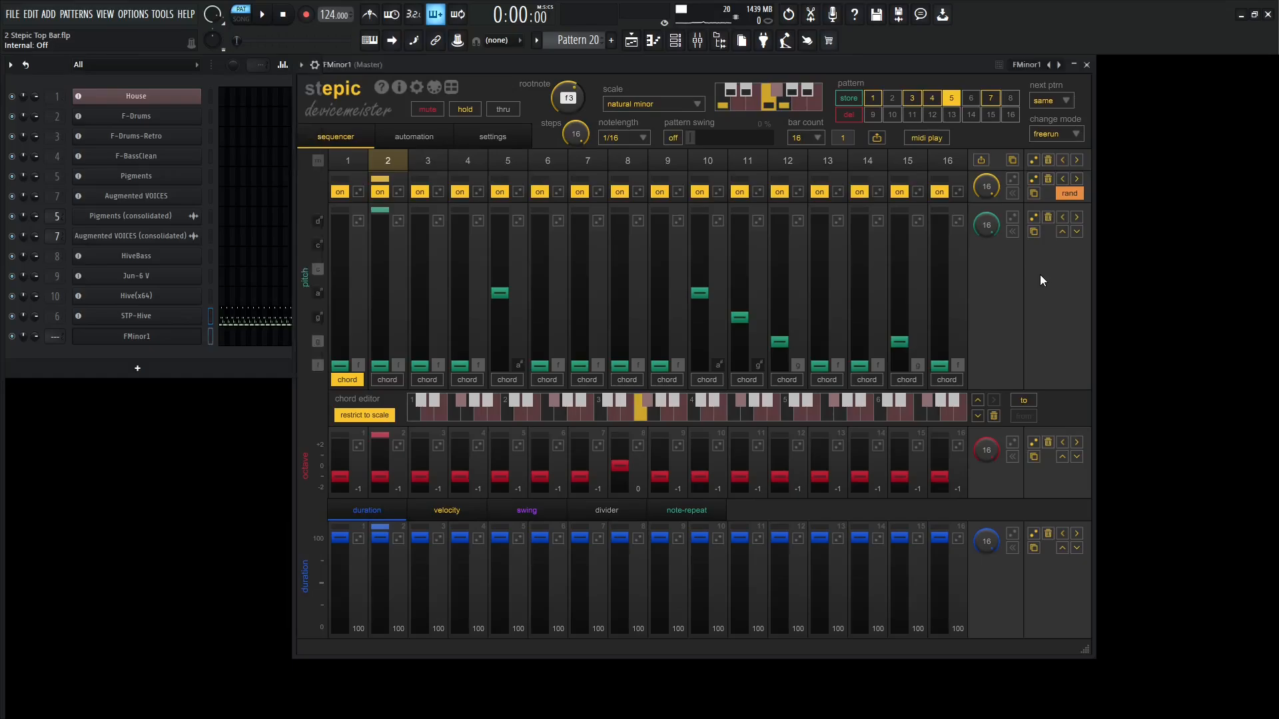
Step: Turn on randomization for the whole pitch lane and audition a 2-bar MIDI export in the STP-Hive channel
click(1012, 218)
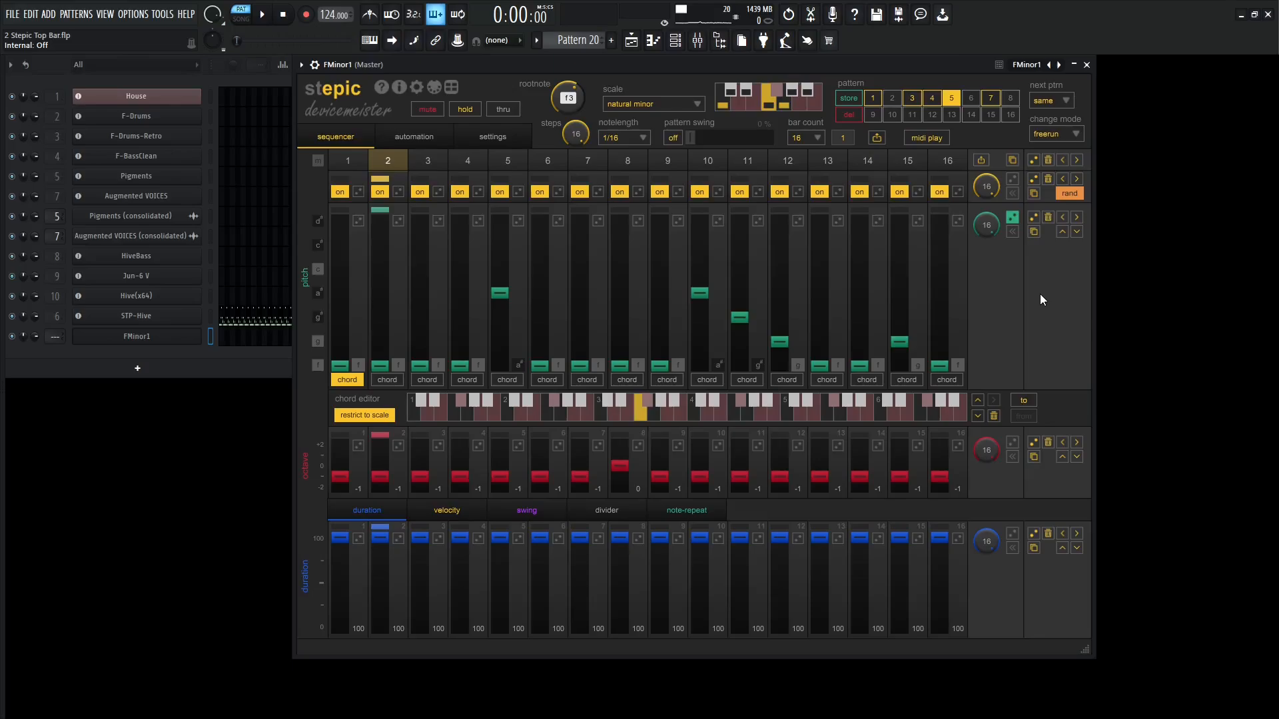
click(805, 139)
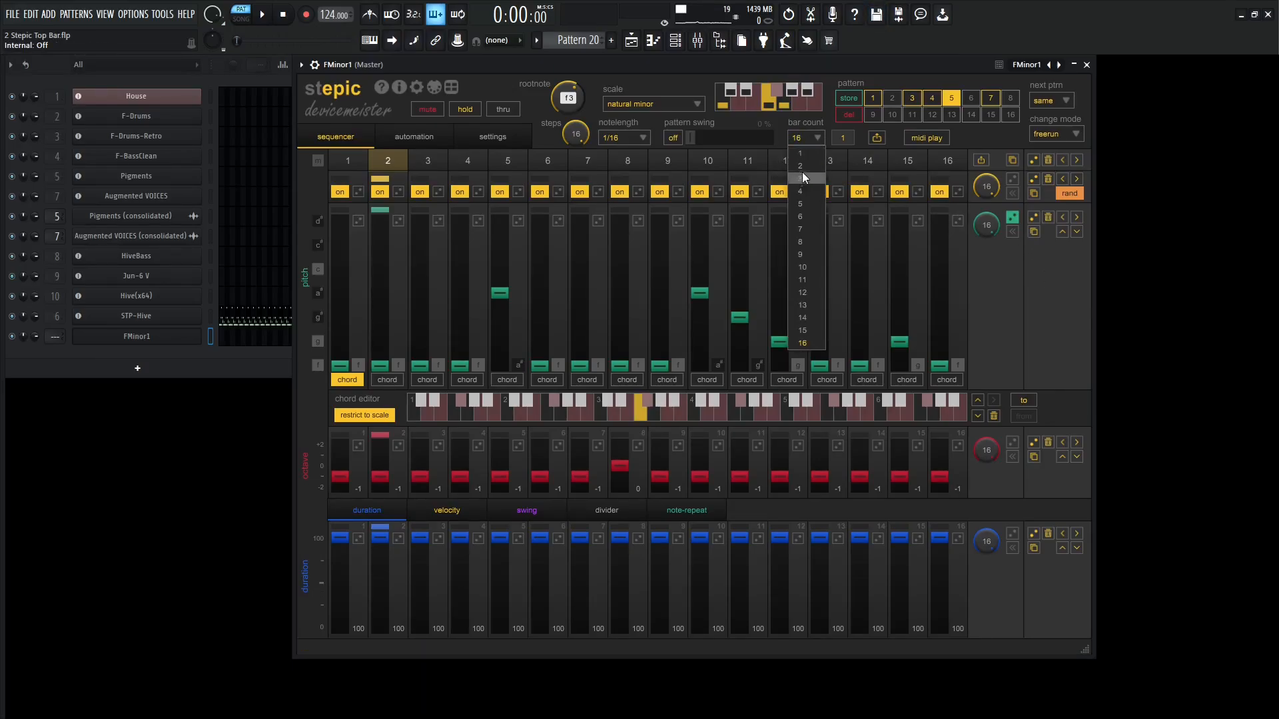
click(802, 167)
drag(841, 63, 877, 60)
drag(913, 137, 194, 331)
key(space)
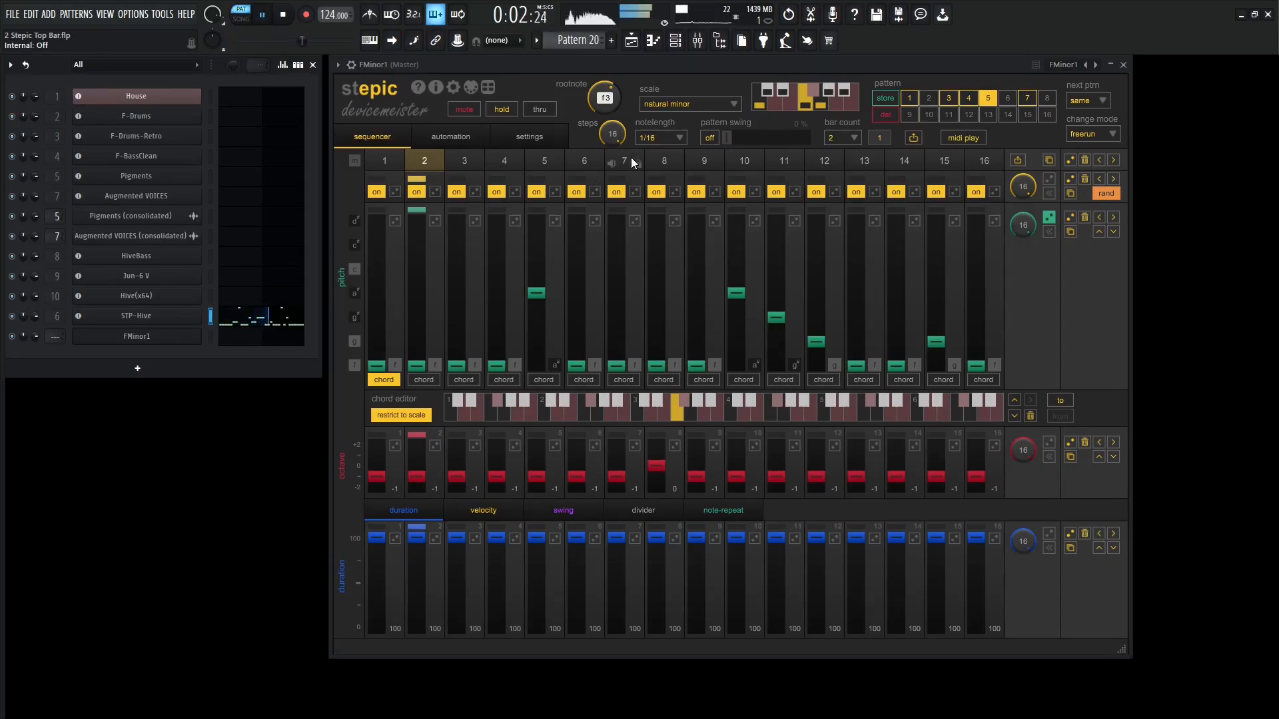
key(space)
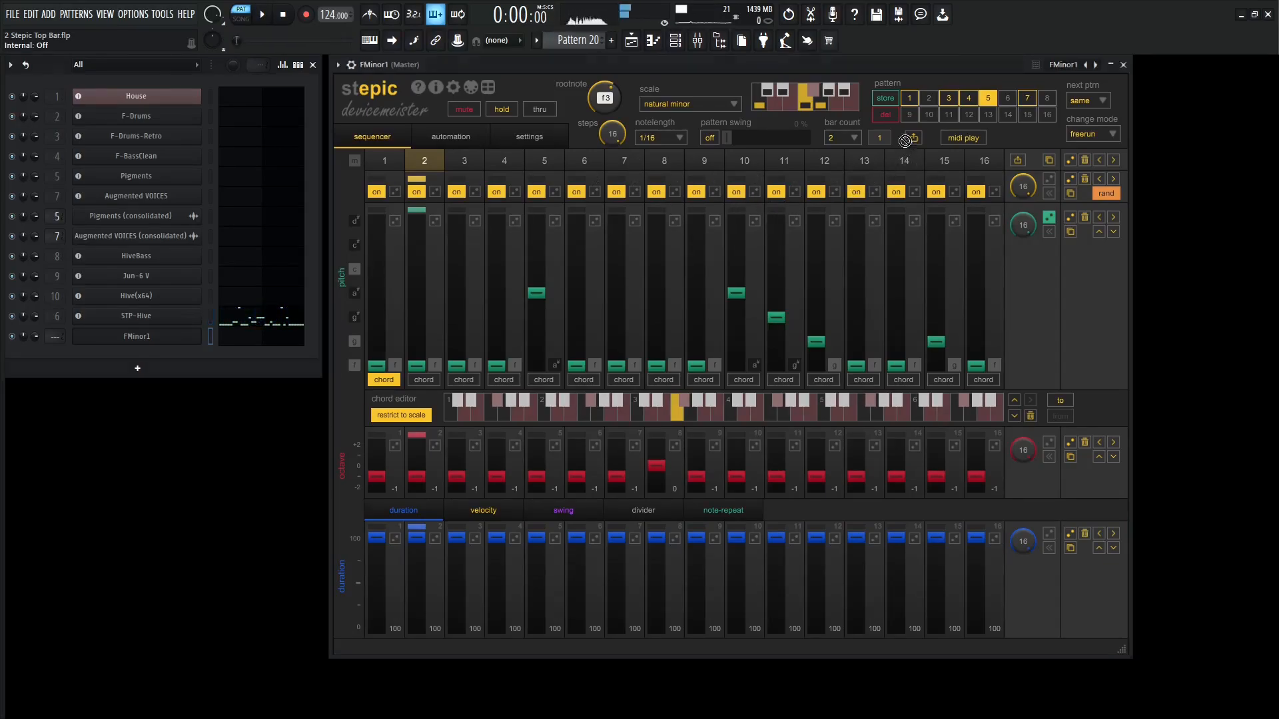
Step: Export the randomized 2-bar MIDI into the STP-Hive channel two more times, playing back each variation
drag(914, 138, 158, 324)
key(space)
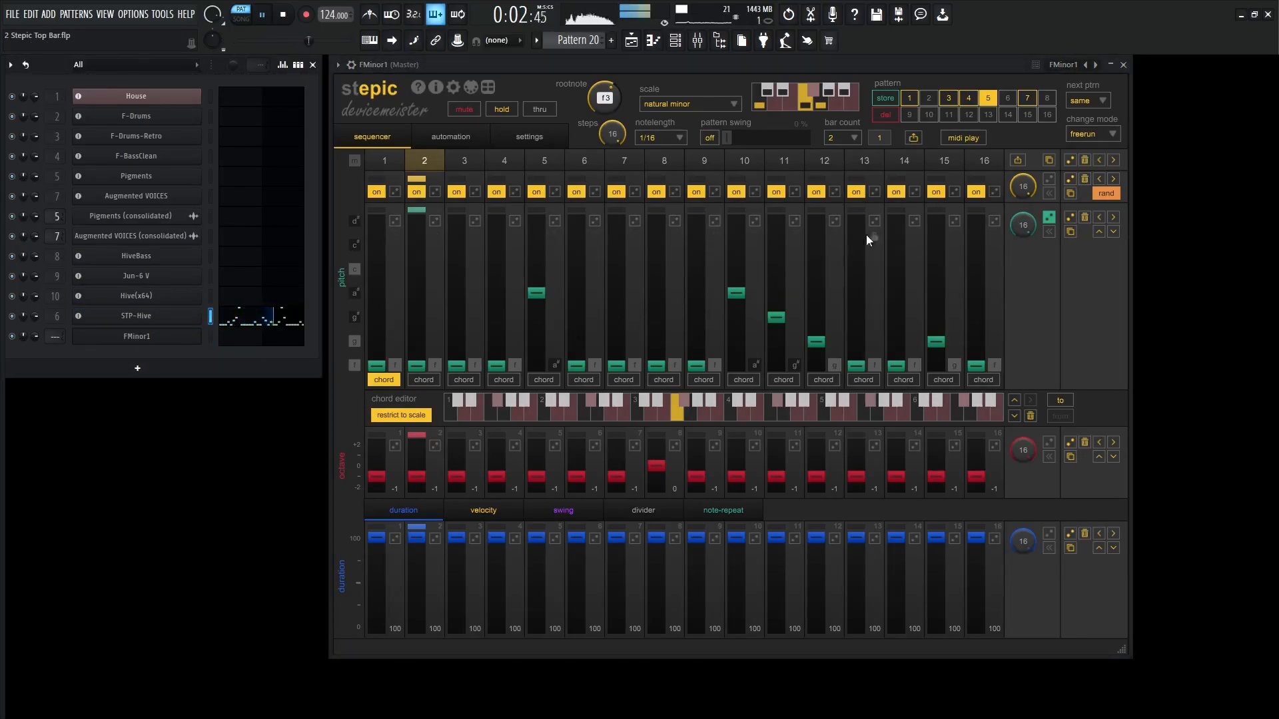
key(space)
drag(914, 138, 189, 328)
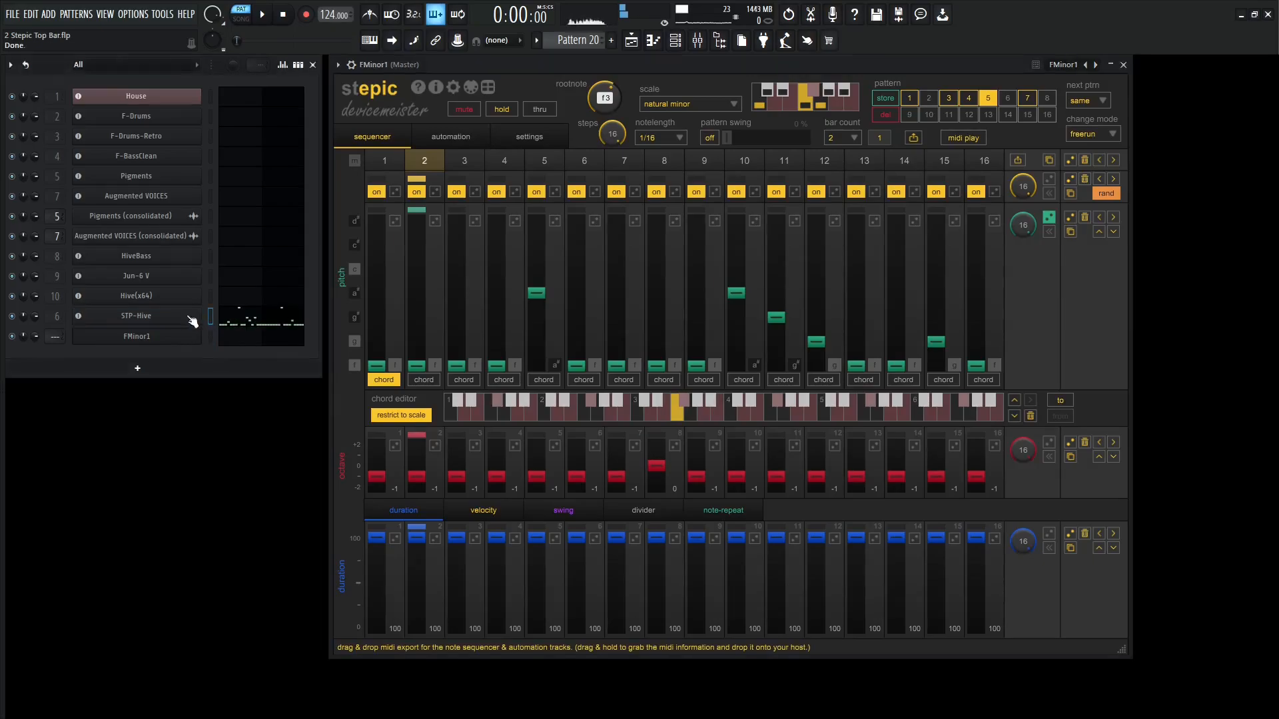
key(space)
key(space)
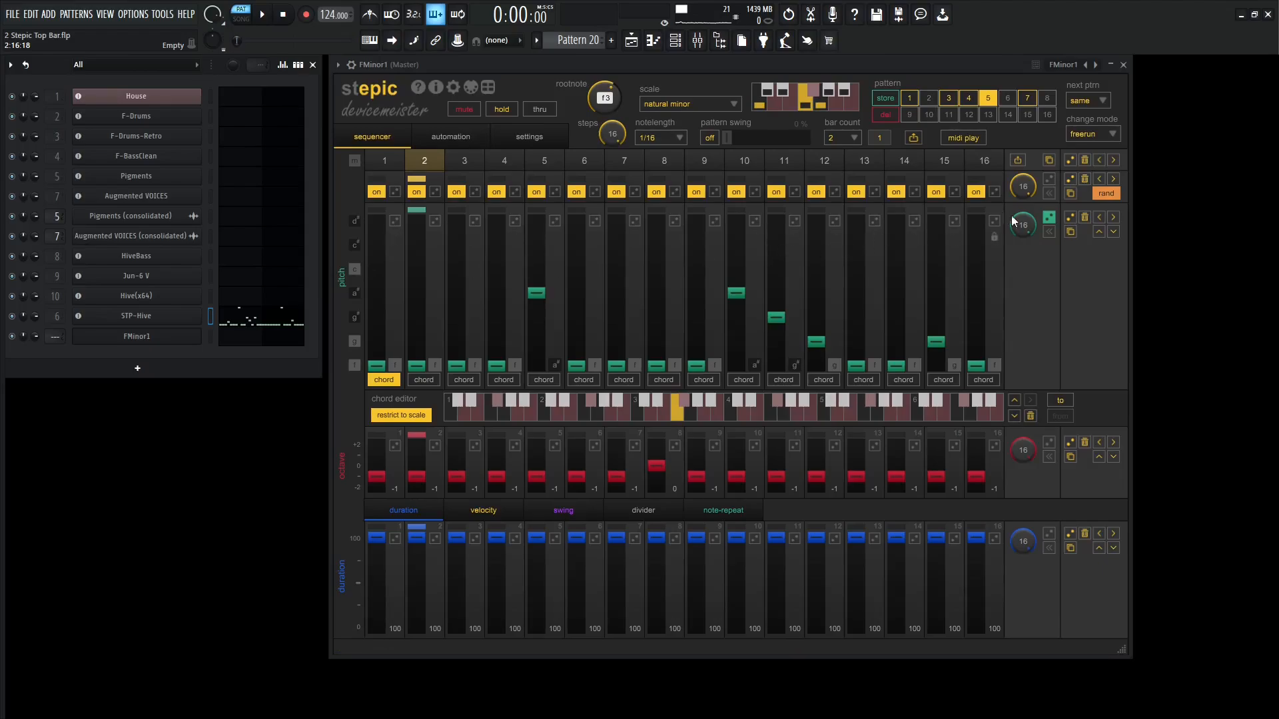
Step: Turn off the pitch lane's randomization, reset all step pitches to f, and enable pitch randomization only for steps 6 and 11
click(1049, 218)
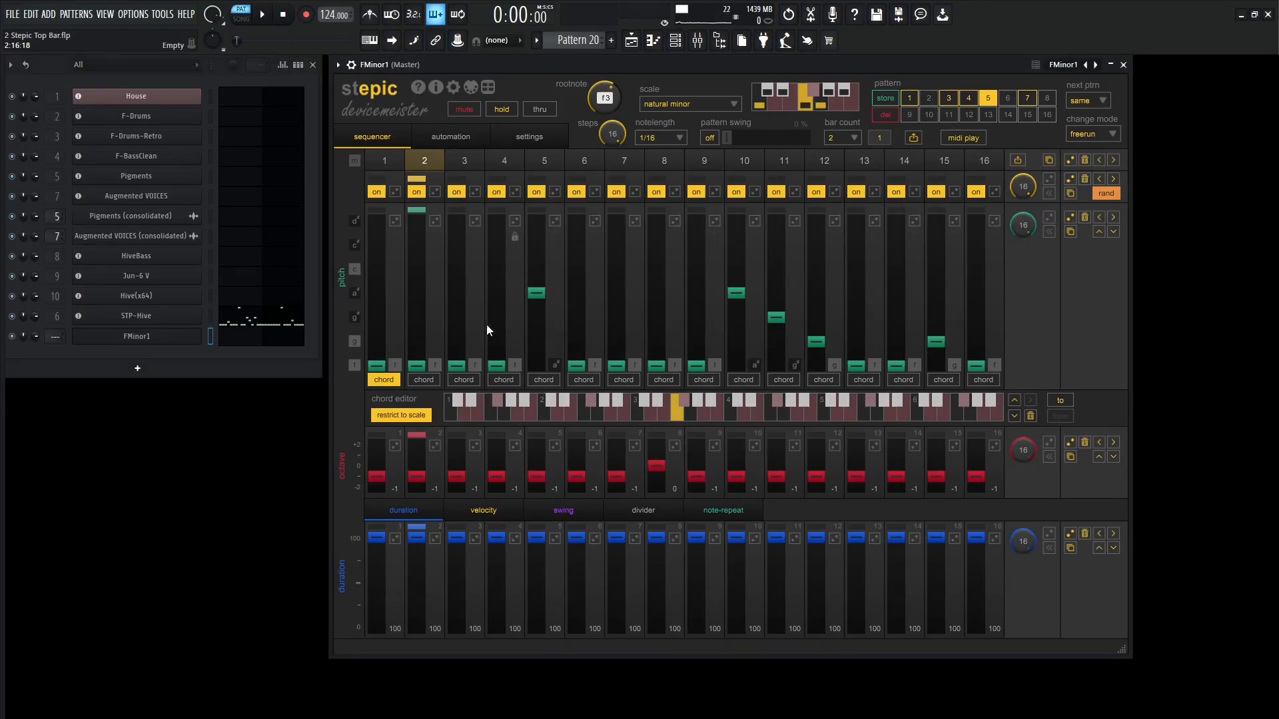
right_click(383, 360)
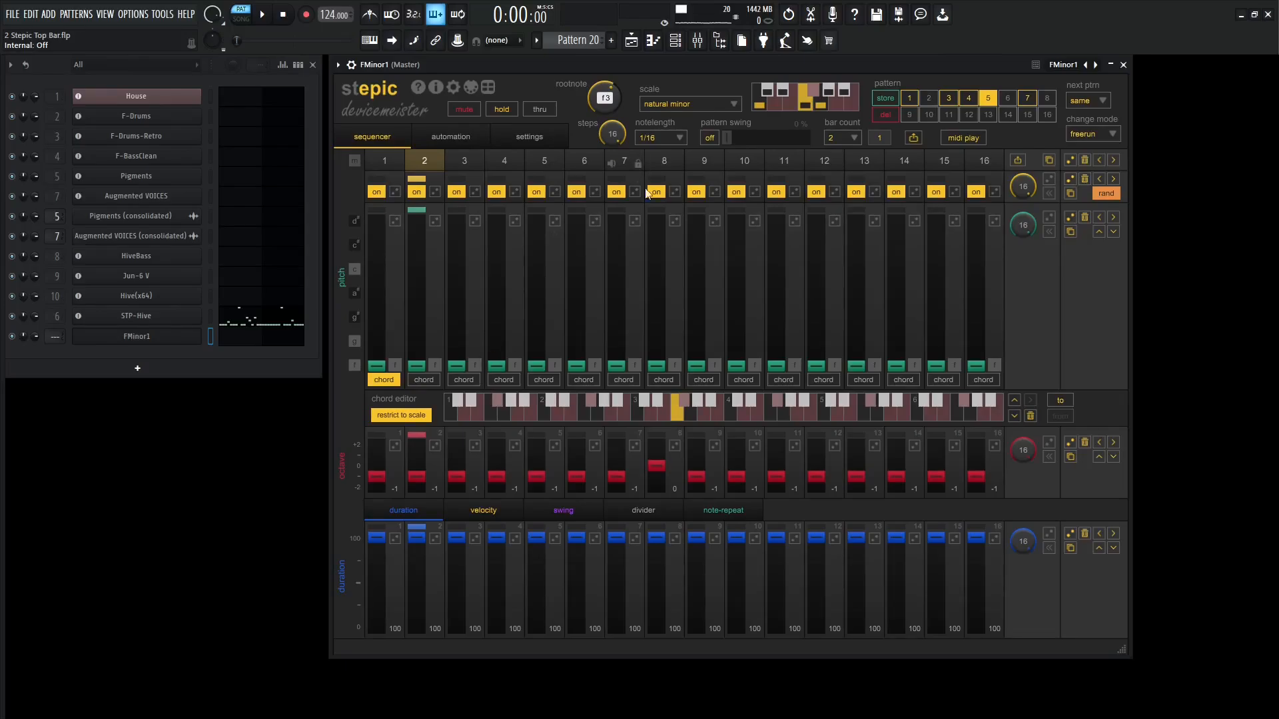
click(595, 221)
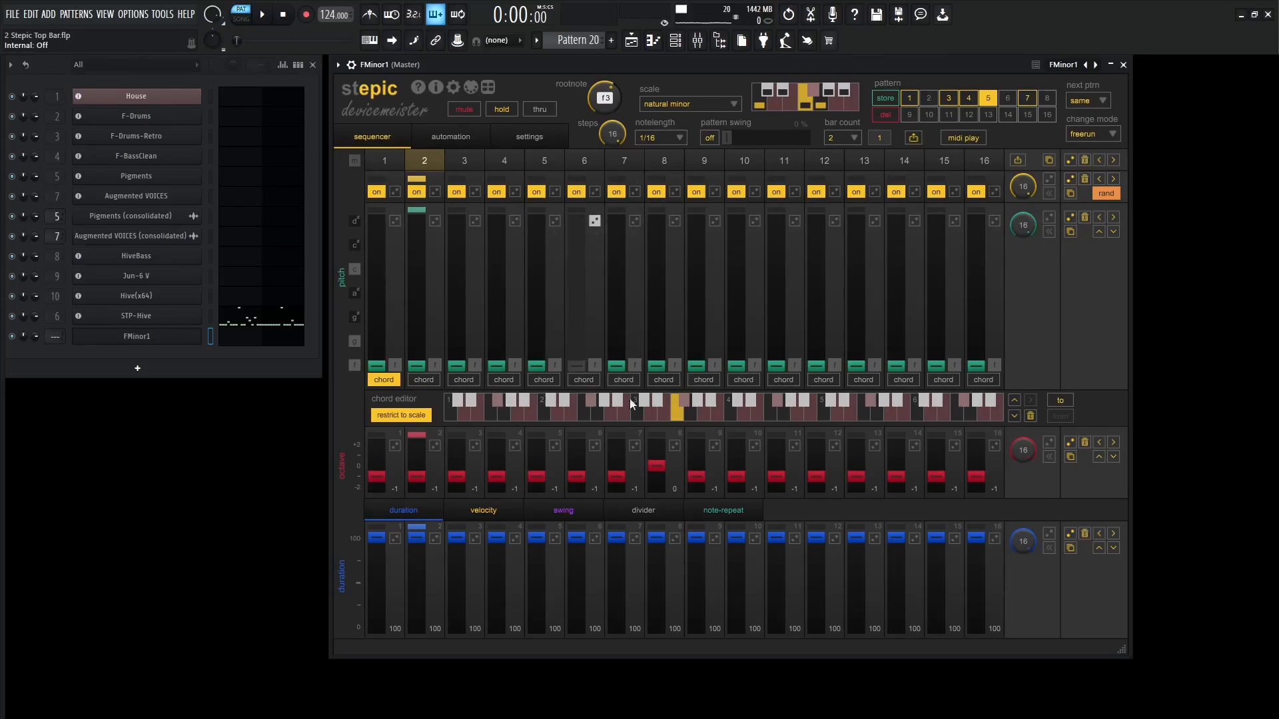
click(796, 220)
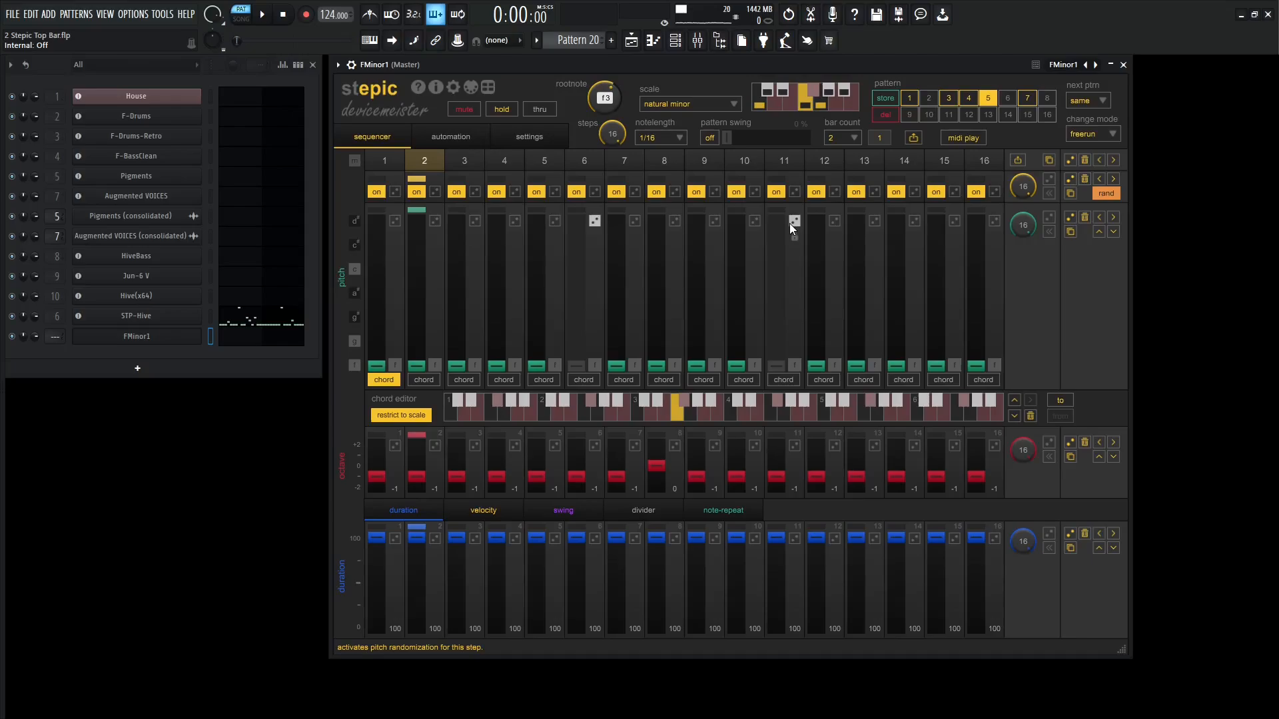
Step: Export the pattern with randomized steps 6 and 11 into the STP-Hive channel and play it back
drag(374, 339, 167, 318)
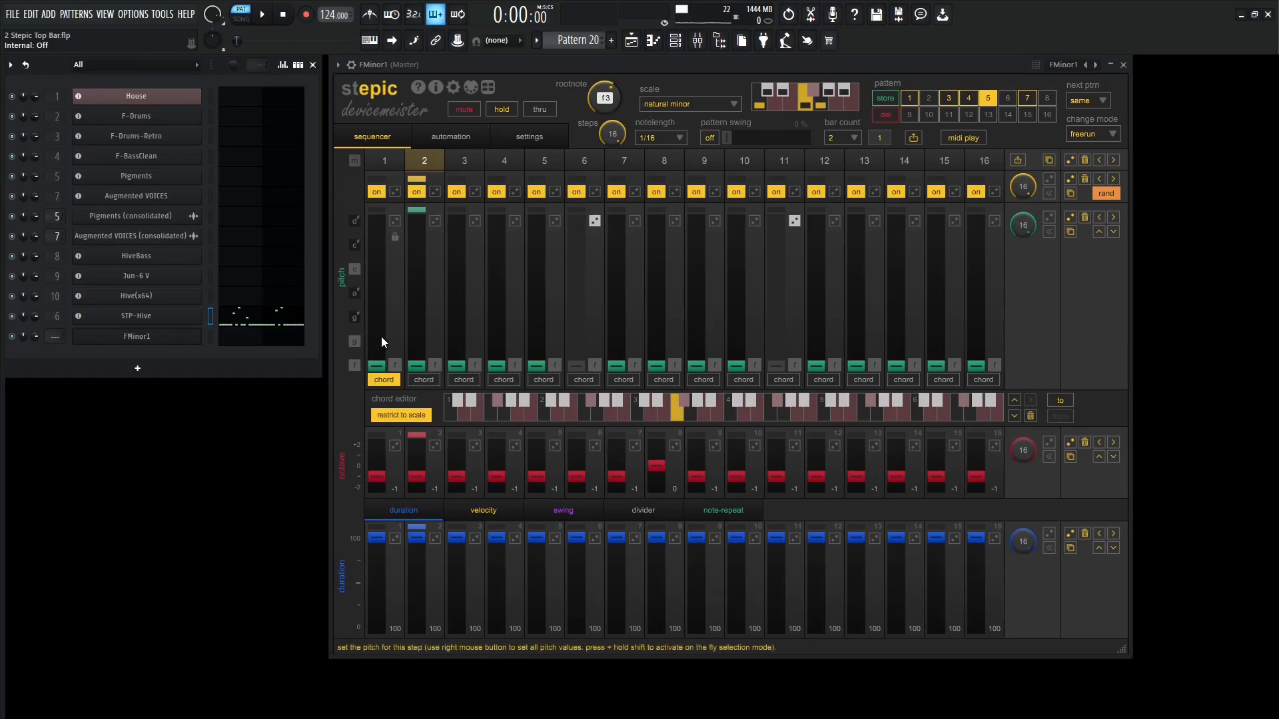
key(space)
key(space)
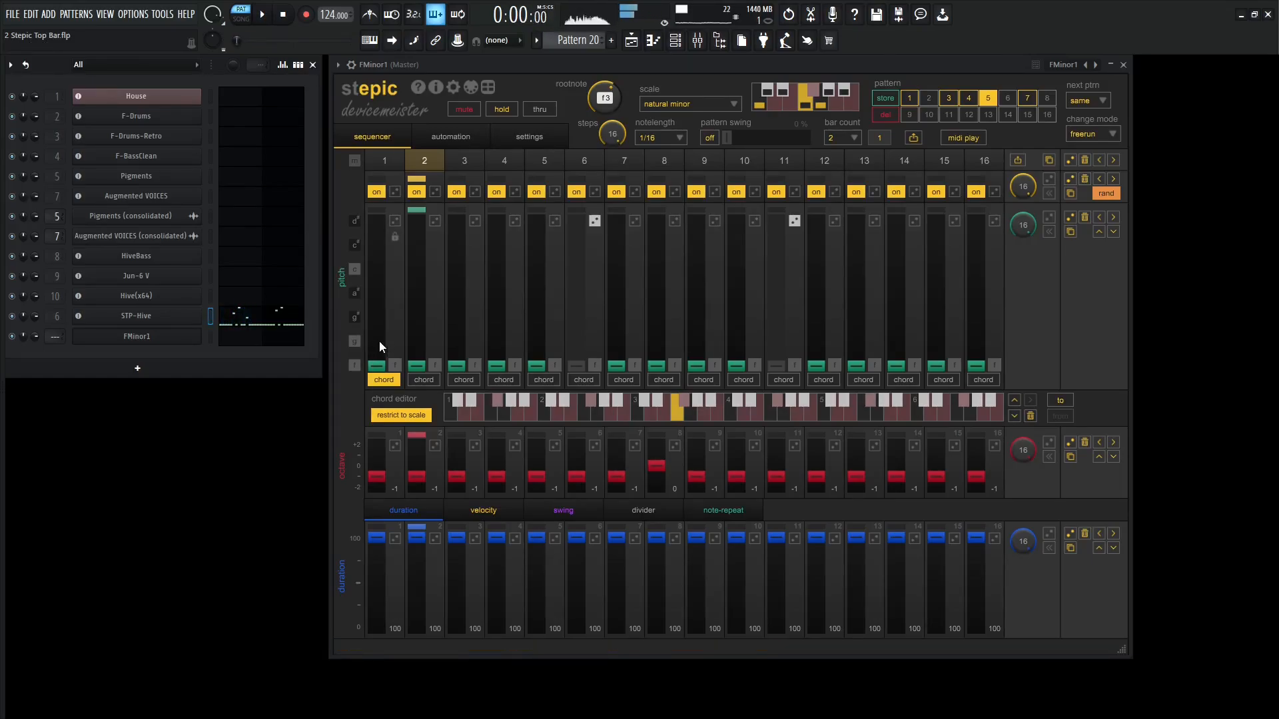
Step: Set all step octaves to 0 and re-export the MIDI into the STP-Hive channel several times, playing back the result
right_click(373, 465)
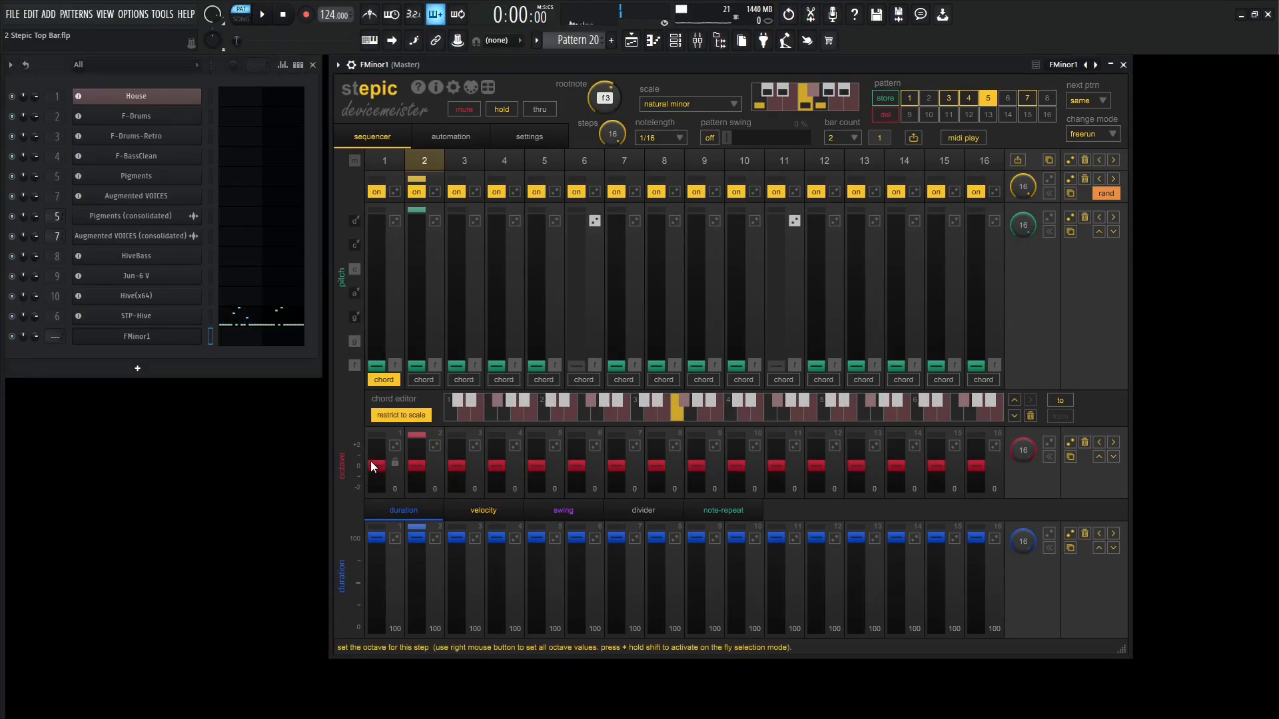
key(space)
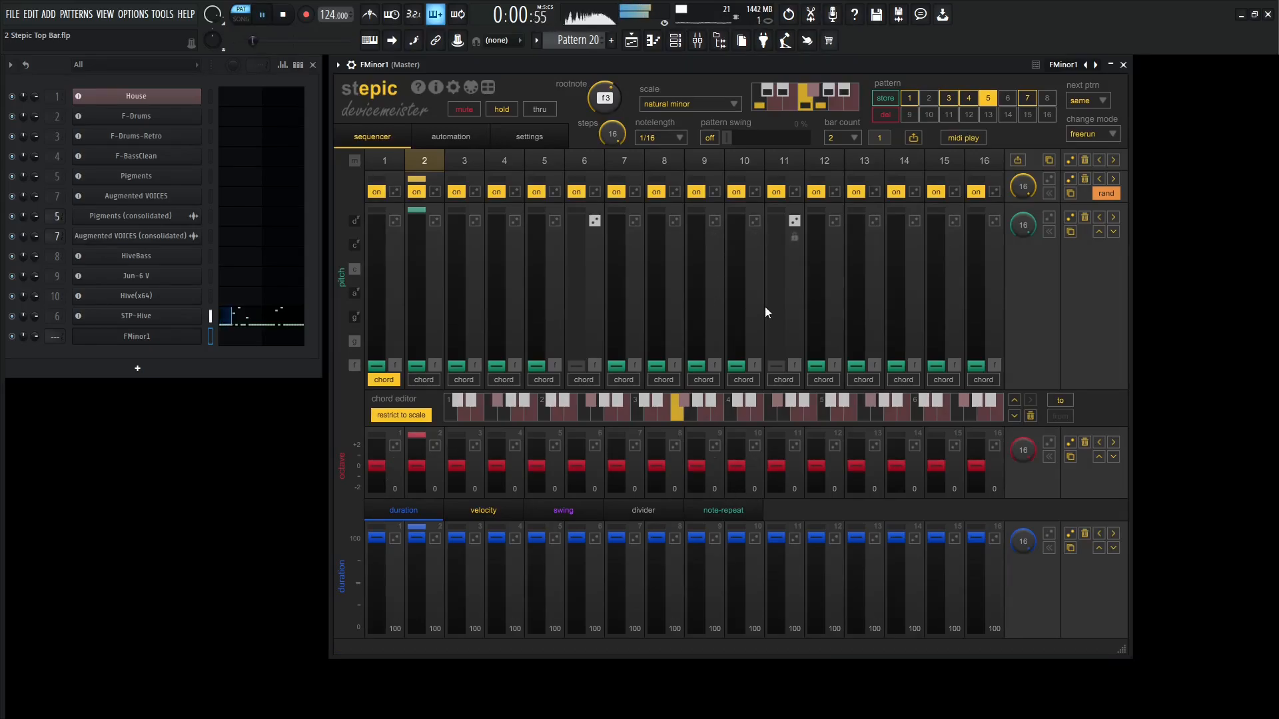
key(space)
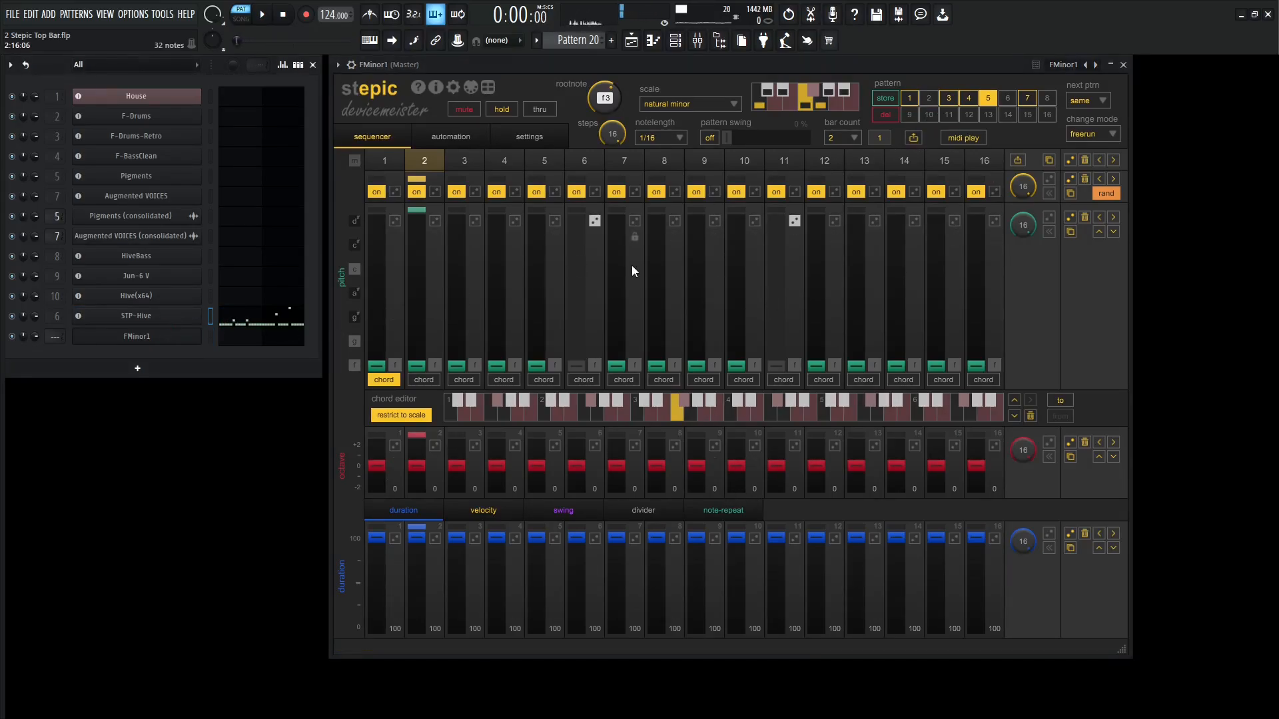
key(space)
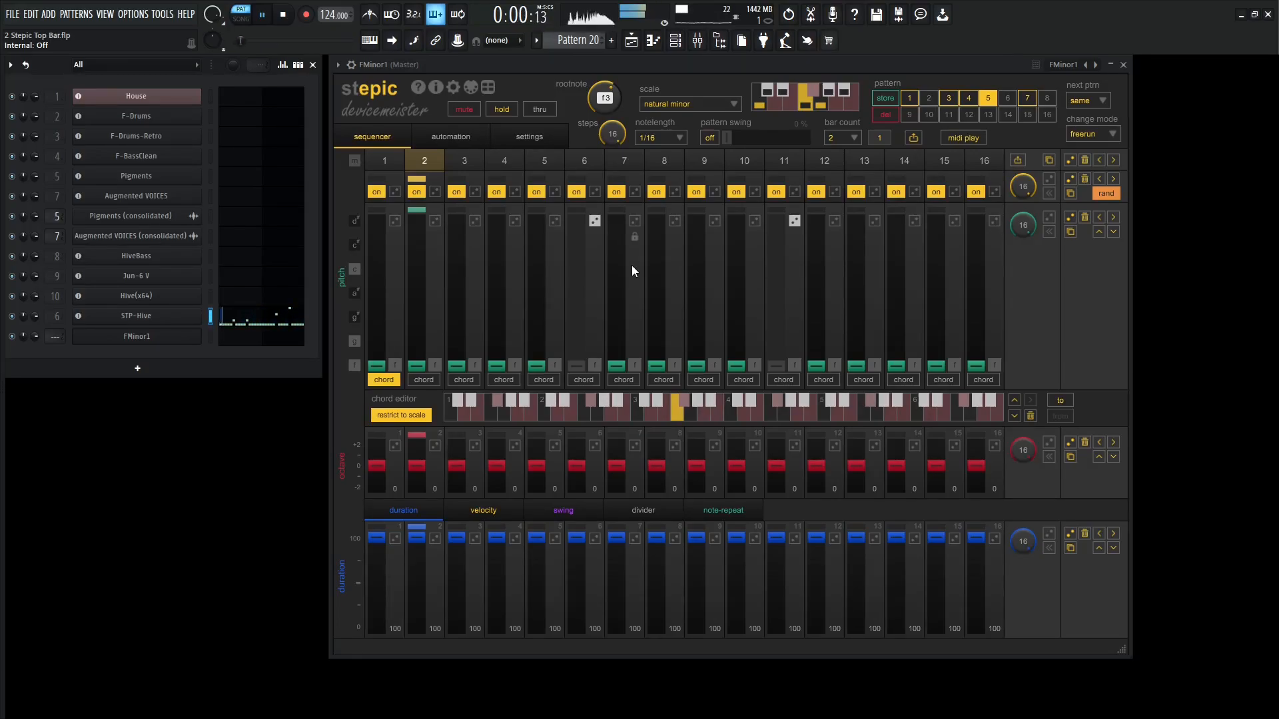
key(space)
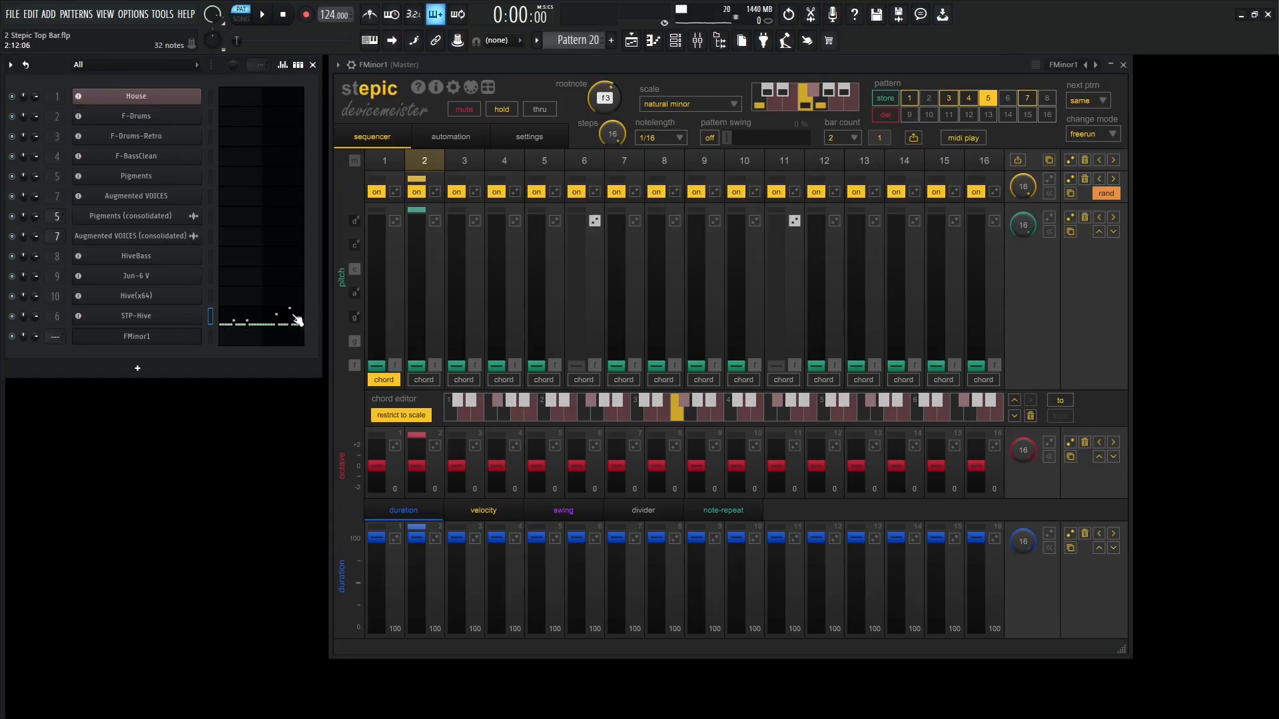
drag(915, 140, 141, 320)
drag(914, 140, 177, 313)
Step: Set the bar count to 16, enable pitch randomization for steps 3, 8 and 14, and export the MIDI into STP-Hive
click(837, 136)
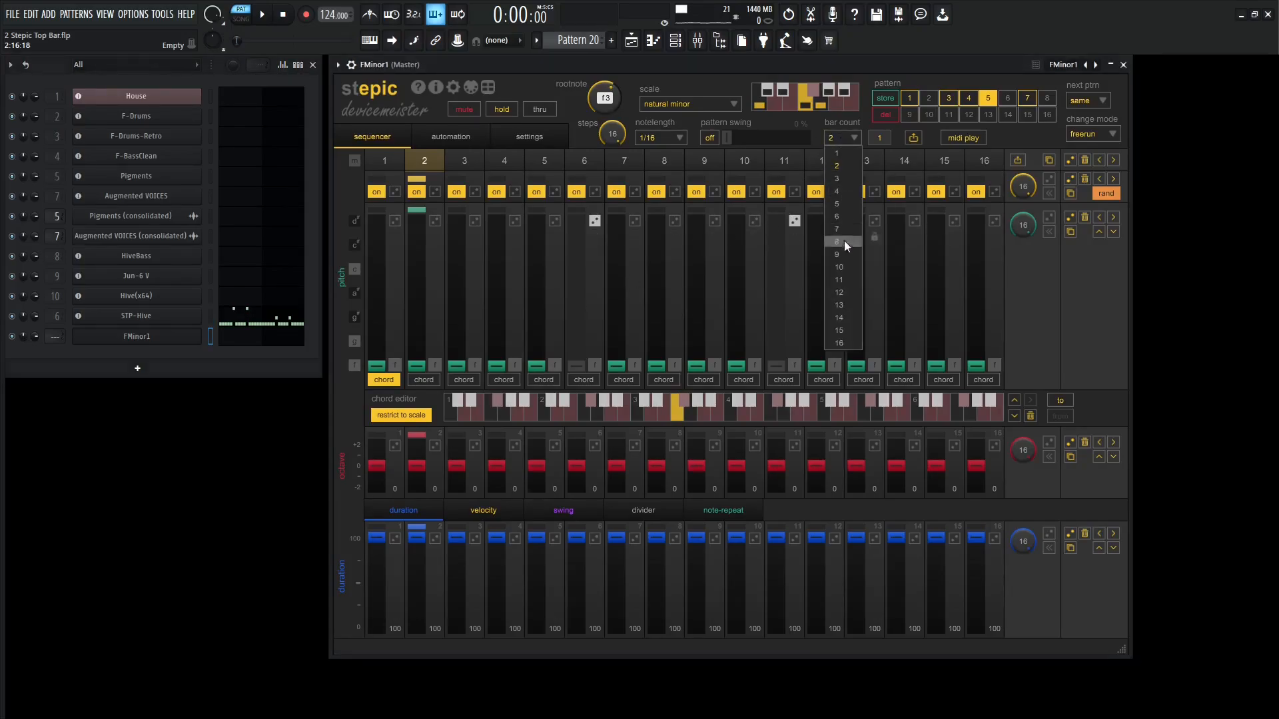
click(836, 342)
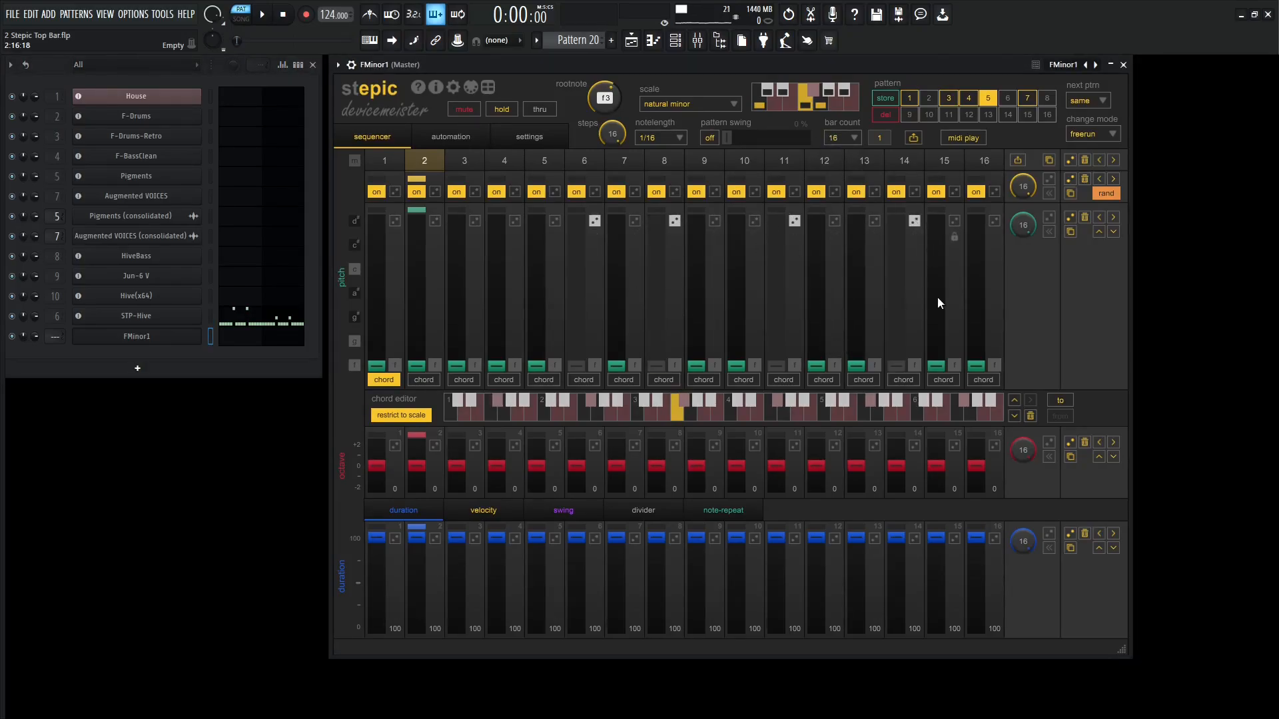
click(477, 221)
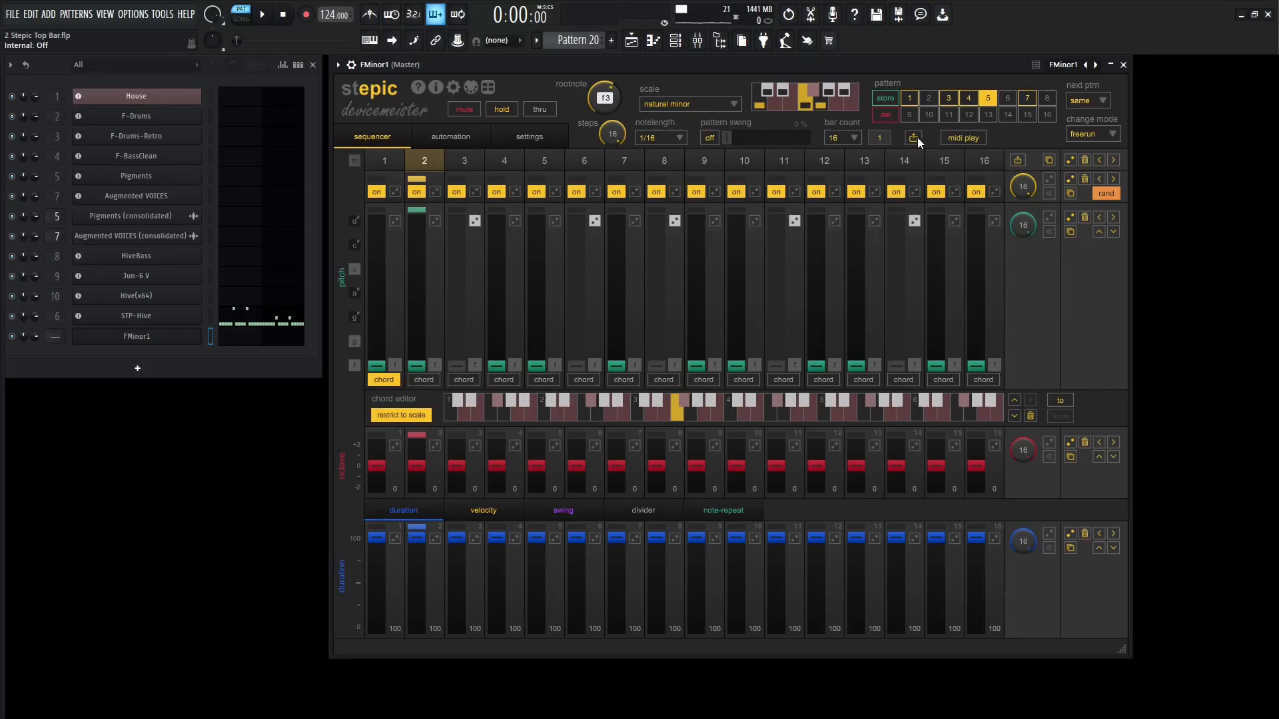
drag(913, 137, 157, 322)
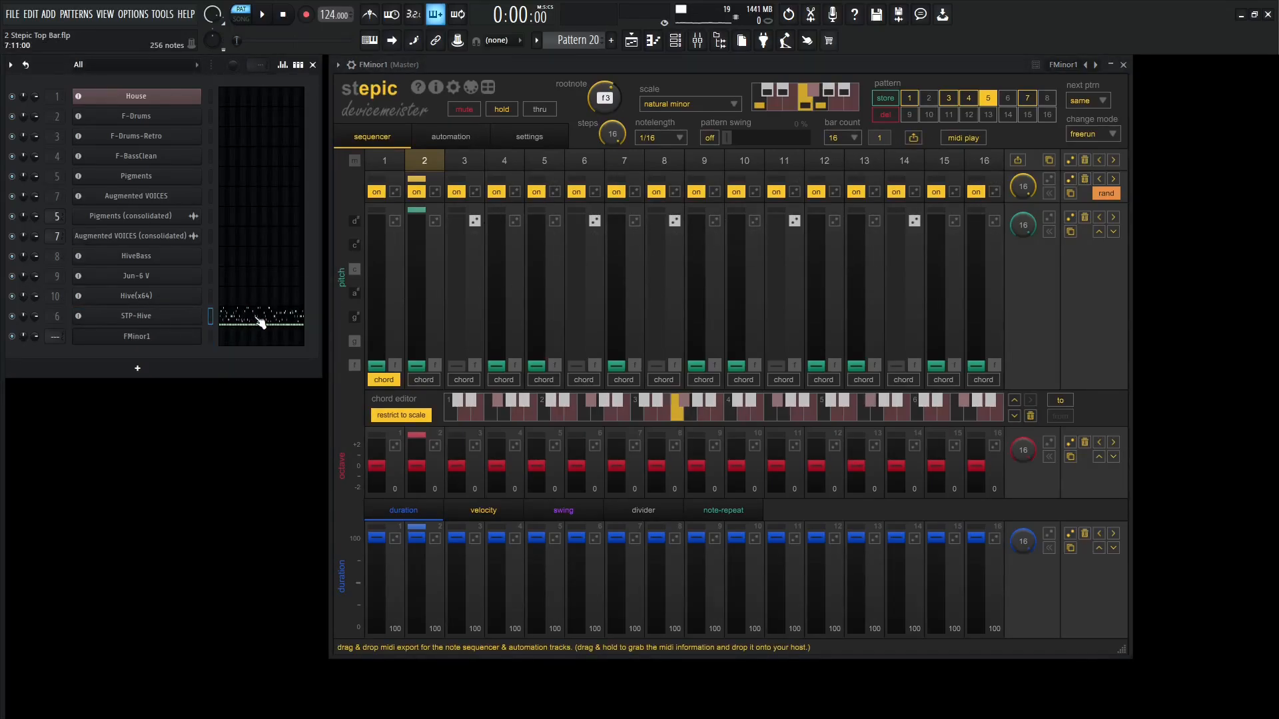
Step: Open the STP-Hive piano roll, maximize it to examine all 16 bars of notes, and restore its window size
click(261, 322)
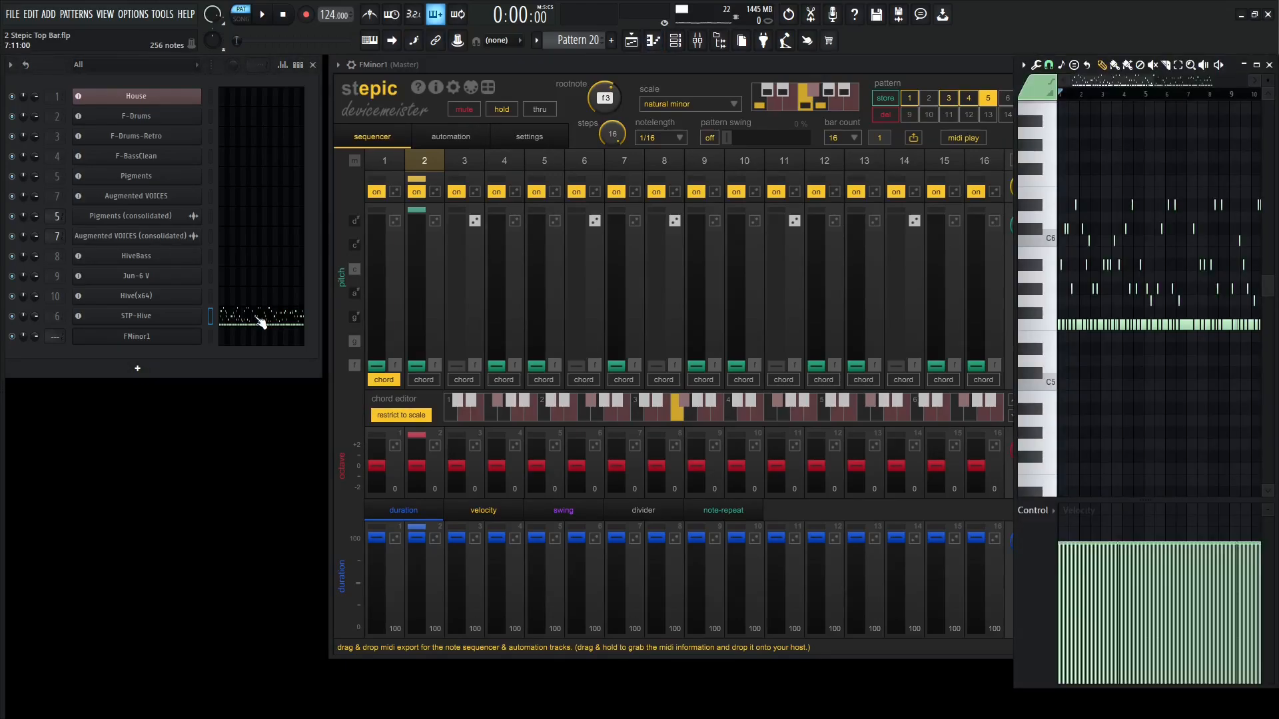
key(Return)
scroll(530, 284, down, 3)
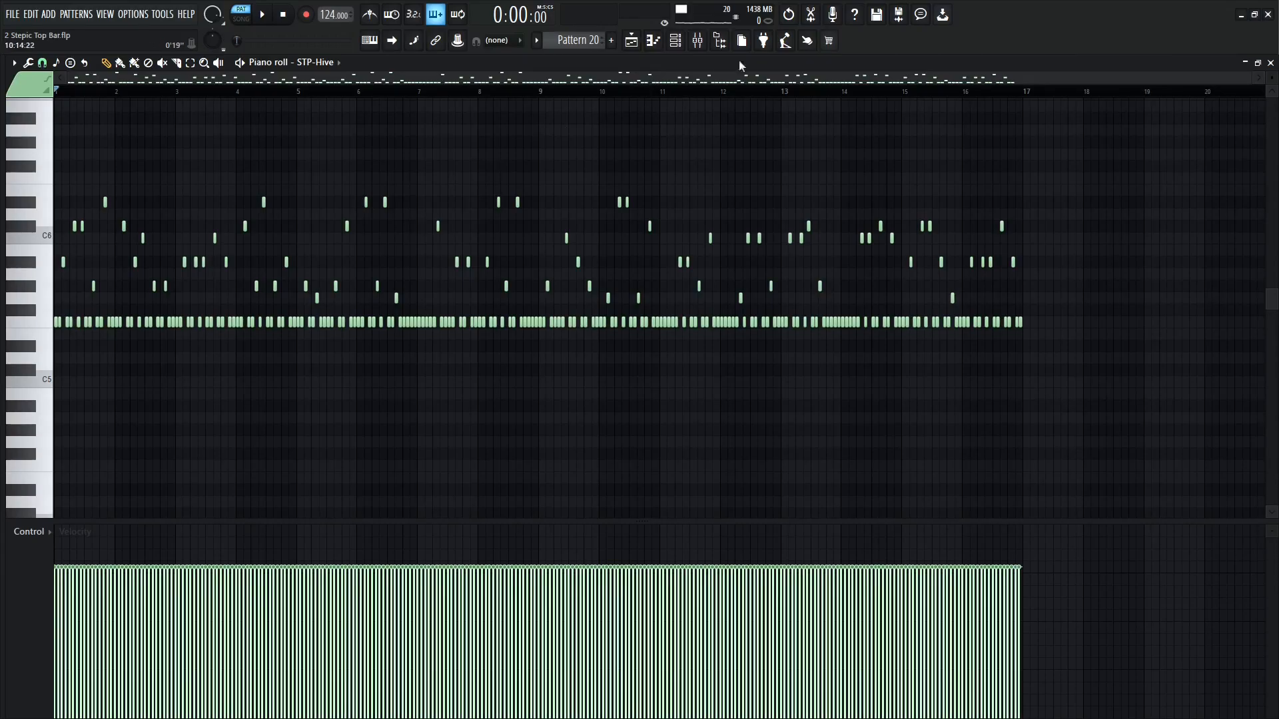
key(Return)
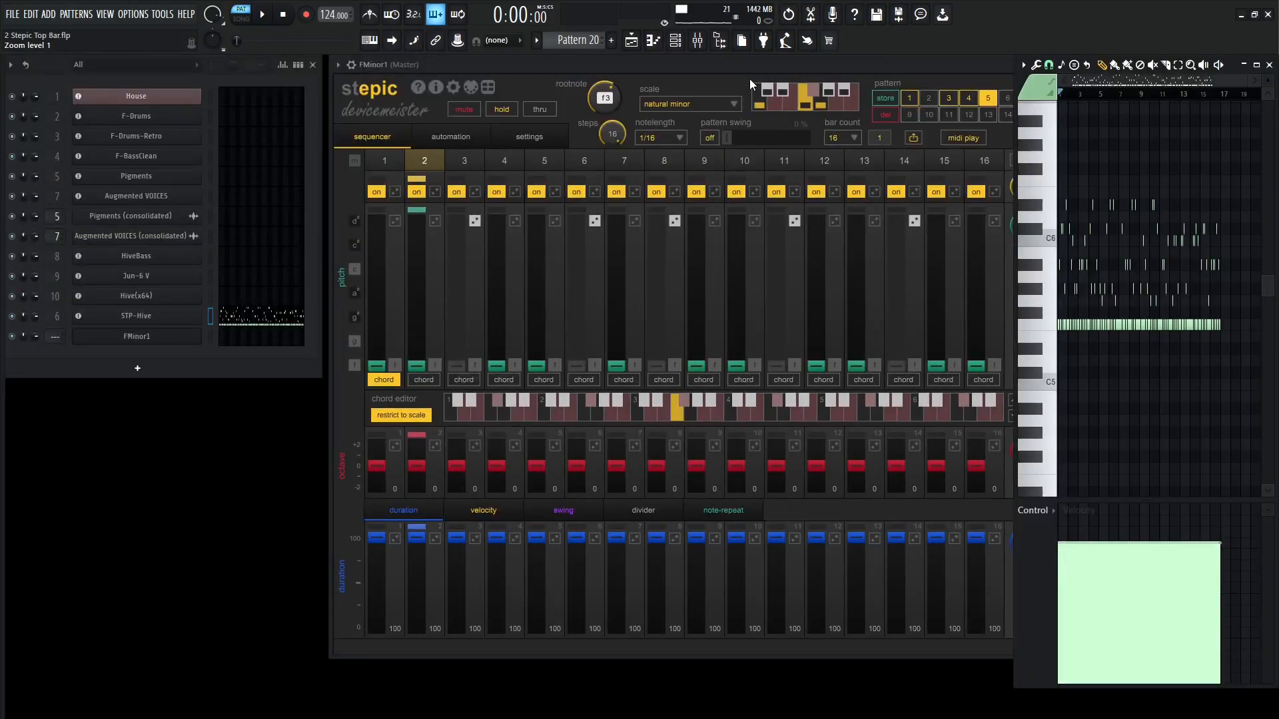